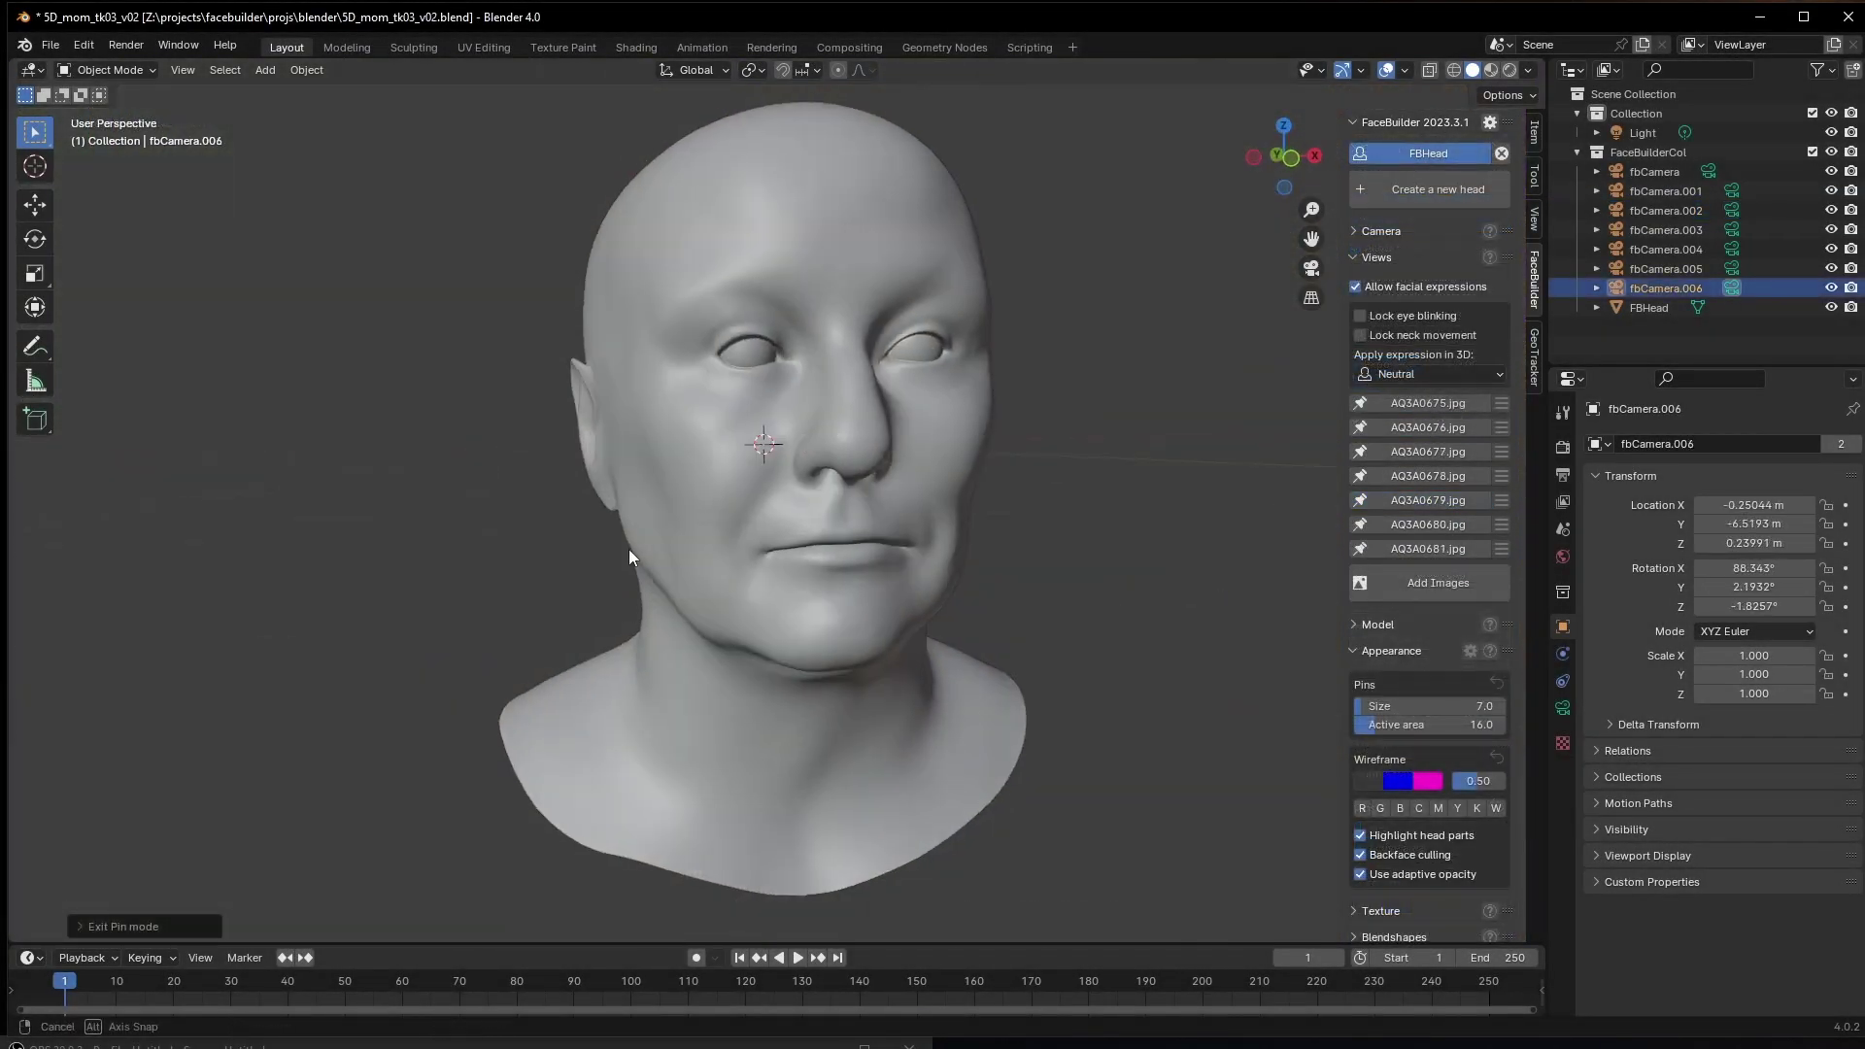
Export the textured FaceBuilder head to Character Creator after checking it in the viewport
middle_drag(627, 550, 569, 553)
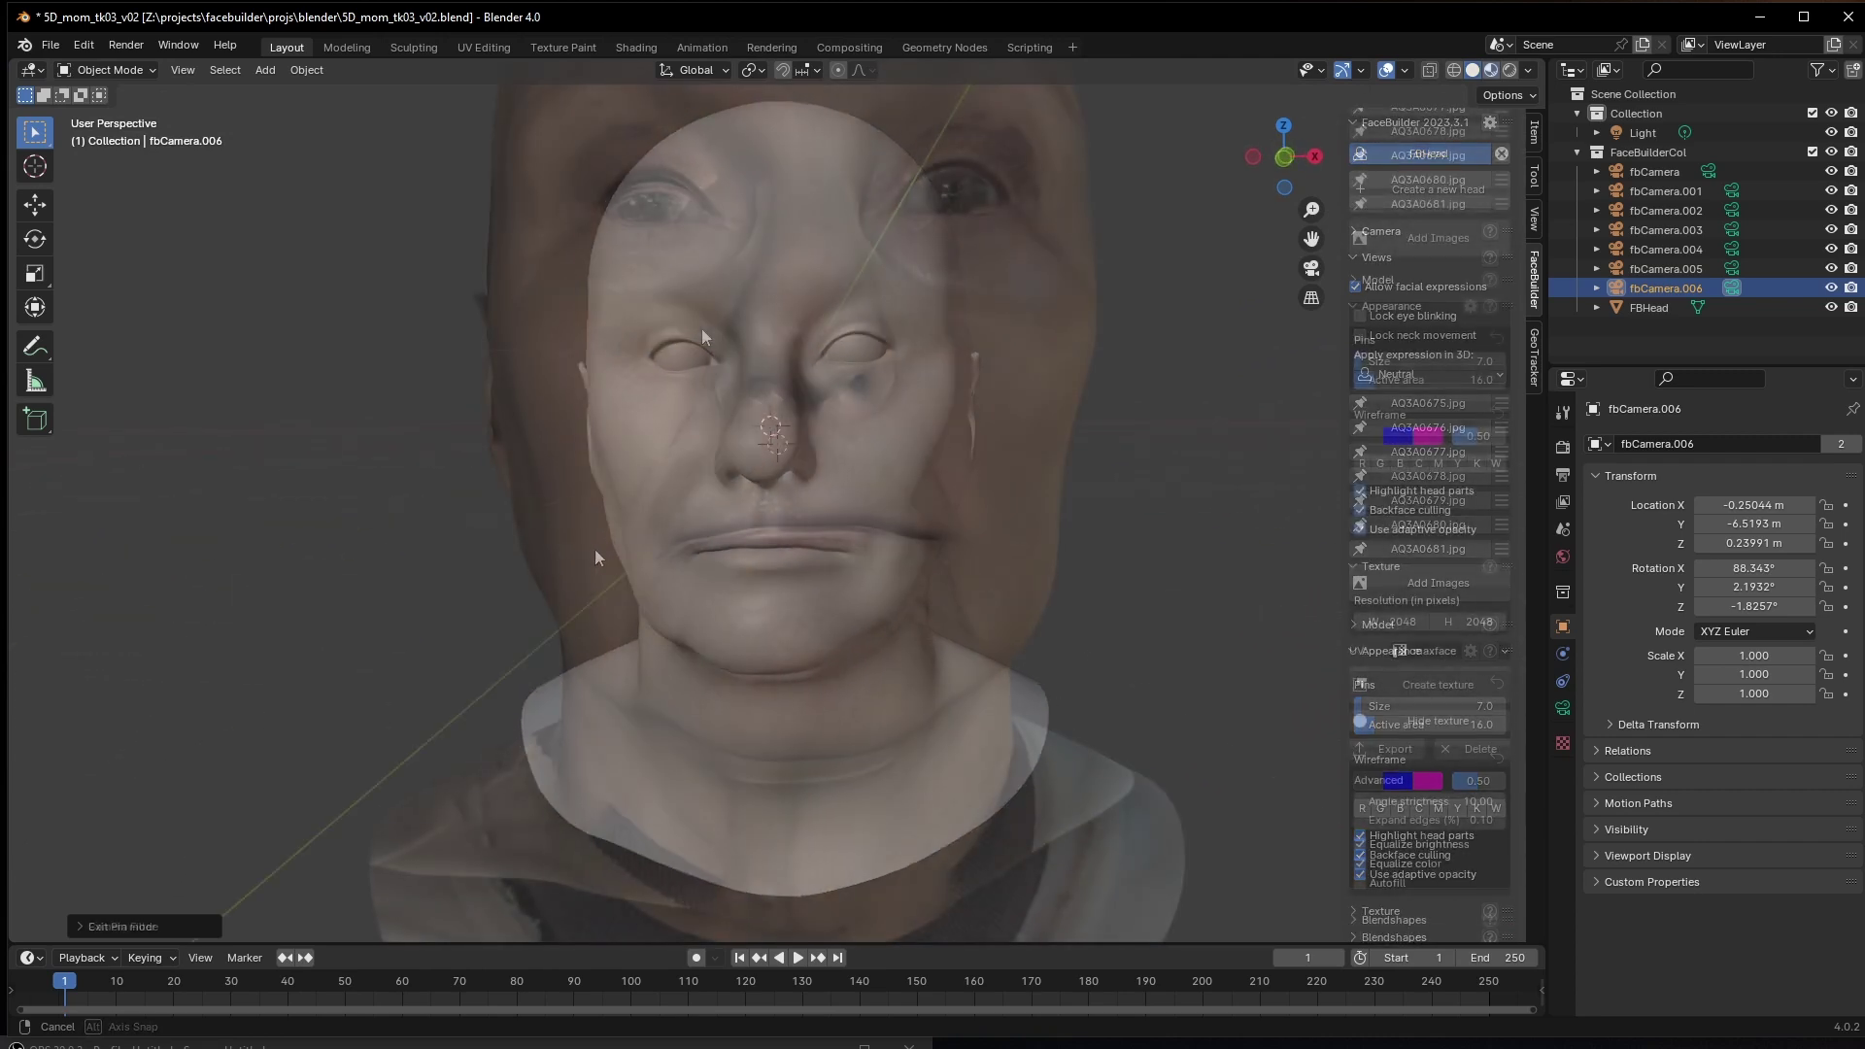
mouse_move(704, 337)
middle_down()
mouse_move(902, 347)
mouse_move(716, 333)
middle_up()
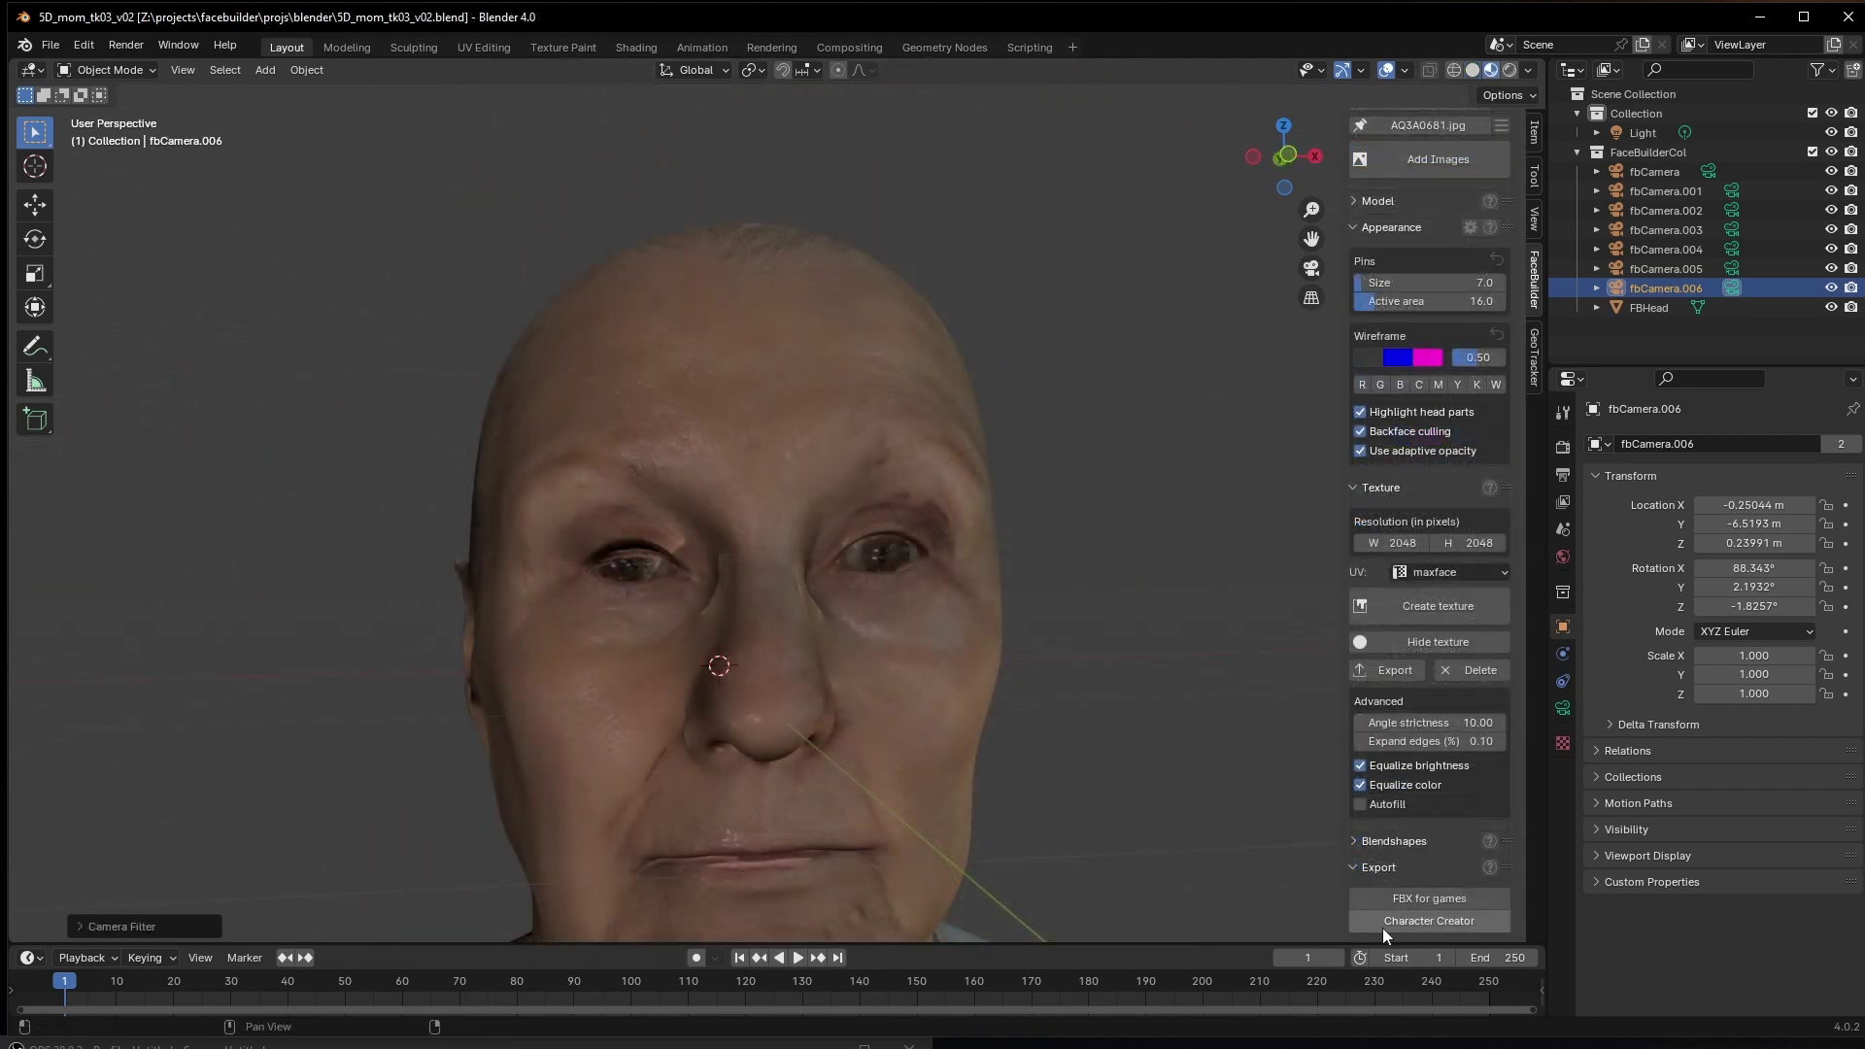
click(1396, 921)
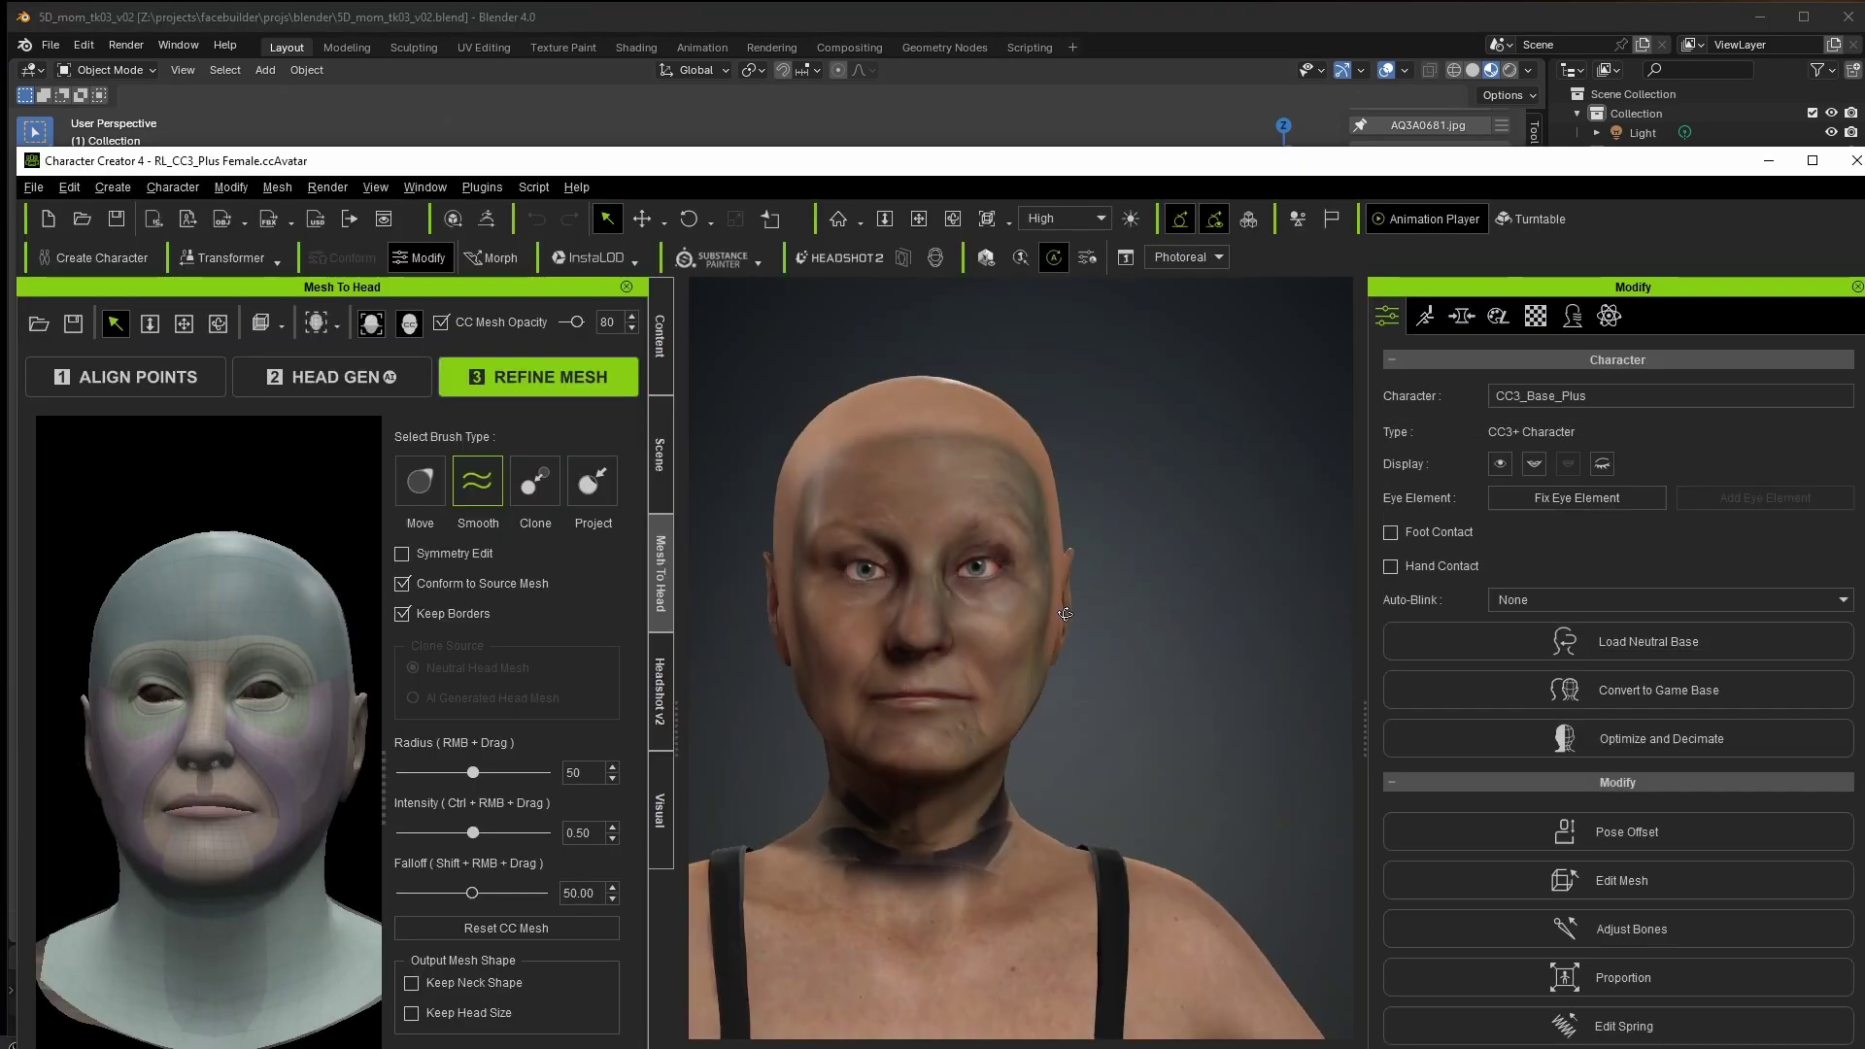
Set the Headshot skin color to a muted tan and choose an eyelid rim mask for the face
scroll(990, 591, up, 6)
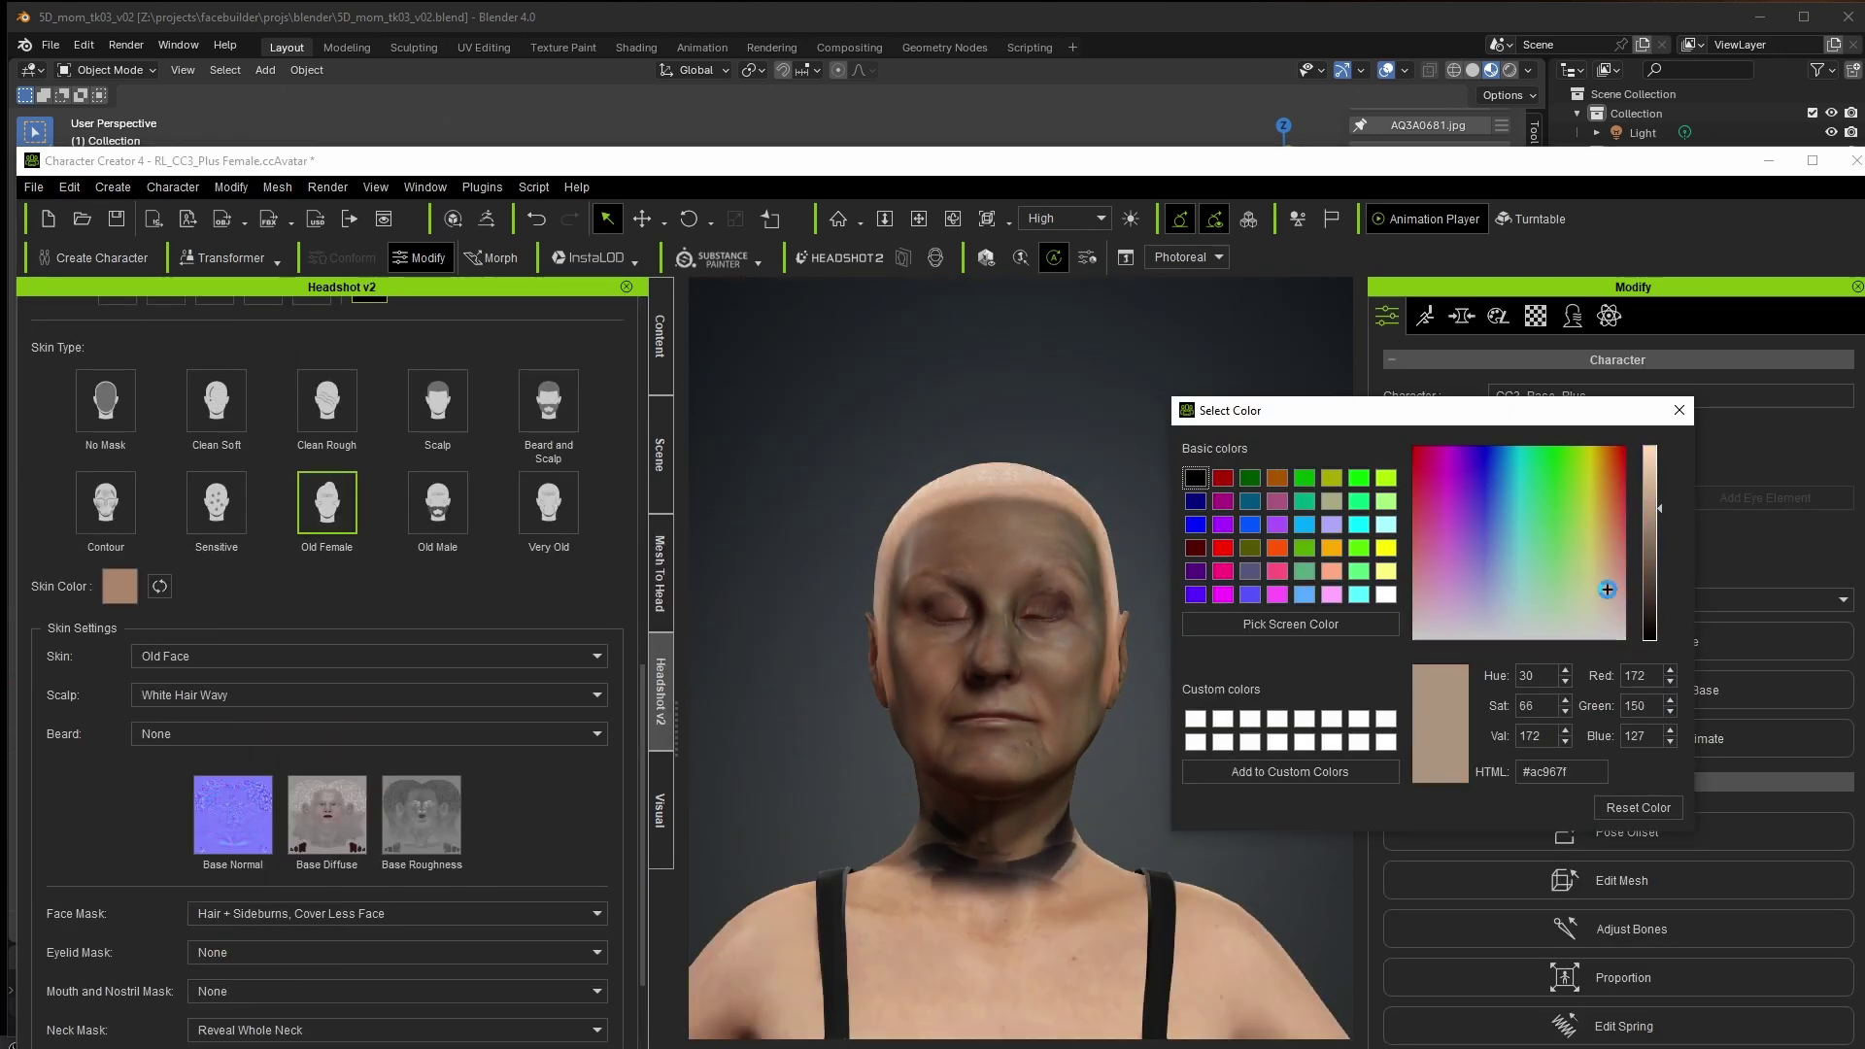
click(1607, 590)
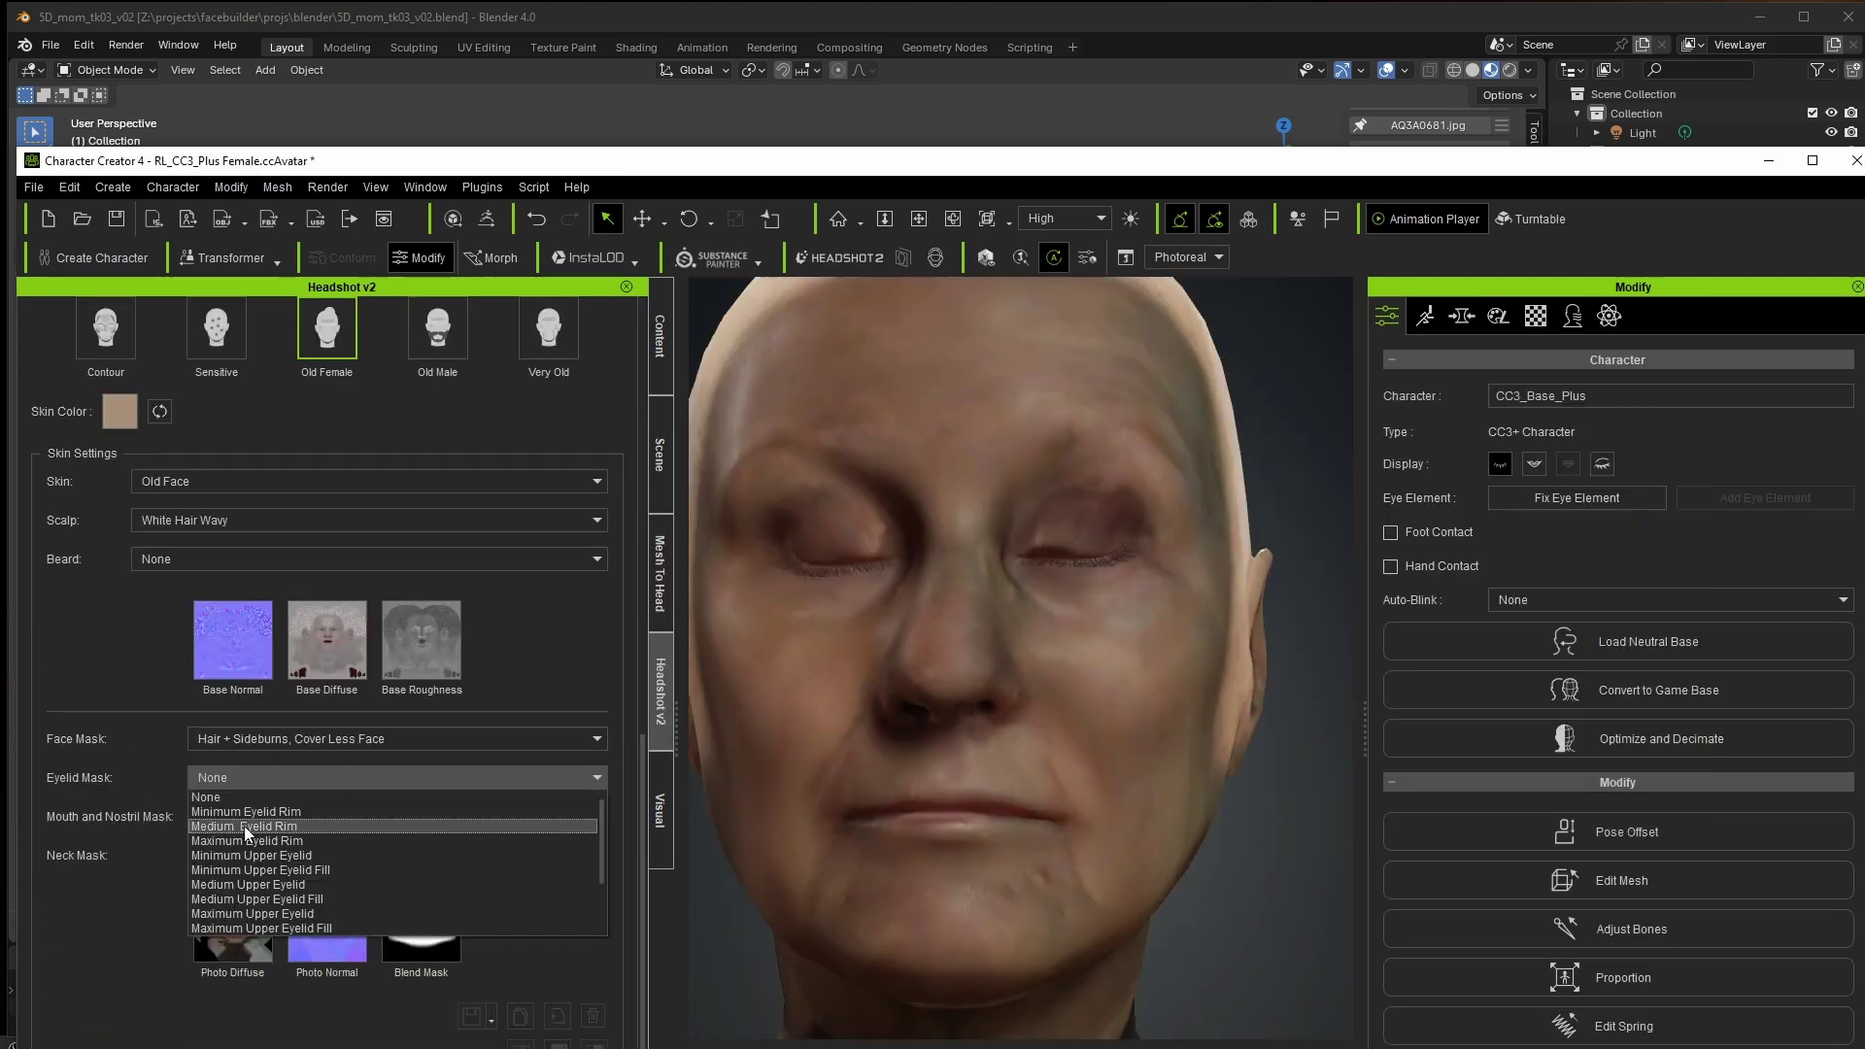
click(291, 836)
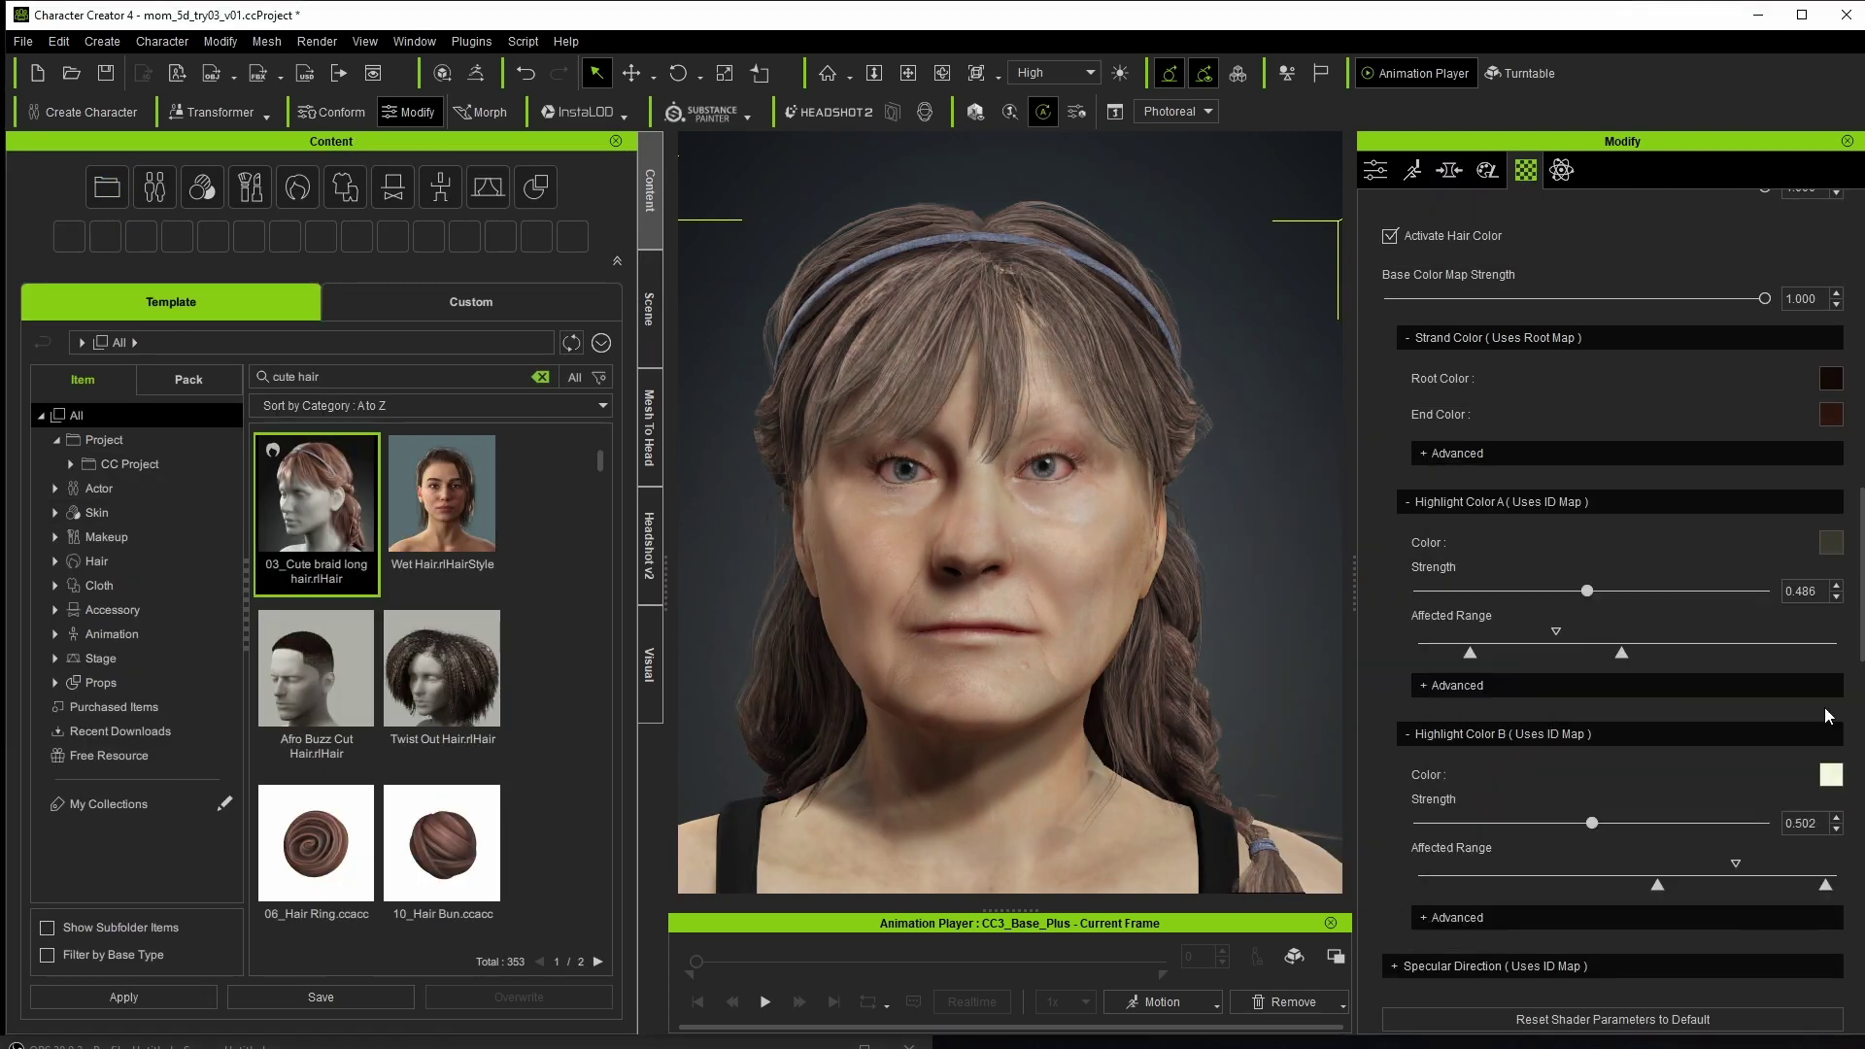
Open the root color of the hair strands for editing
click(1831, 378)
drag(1787, 280, 1069, 320)
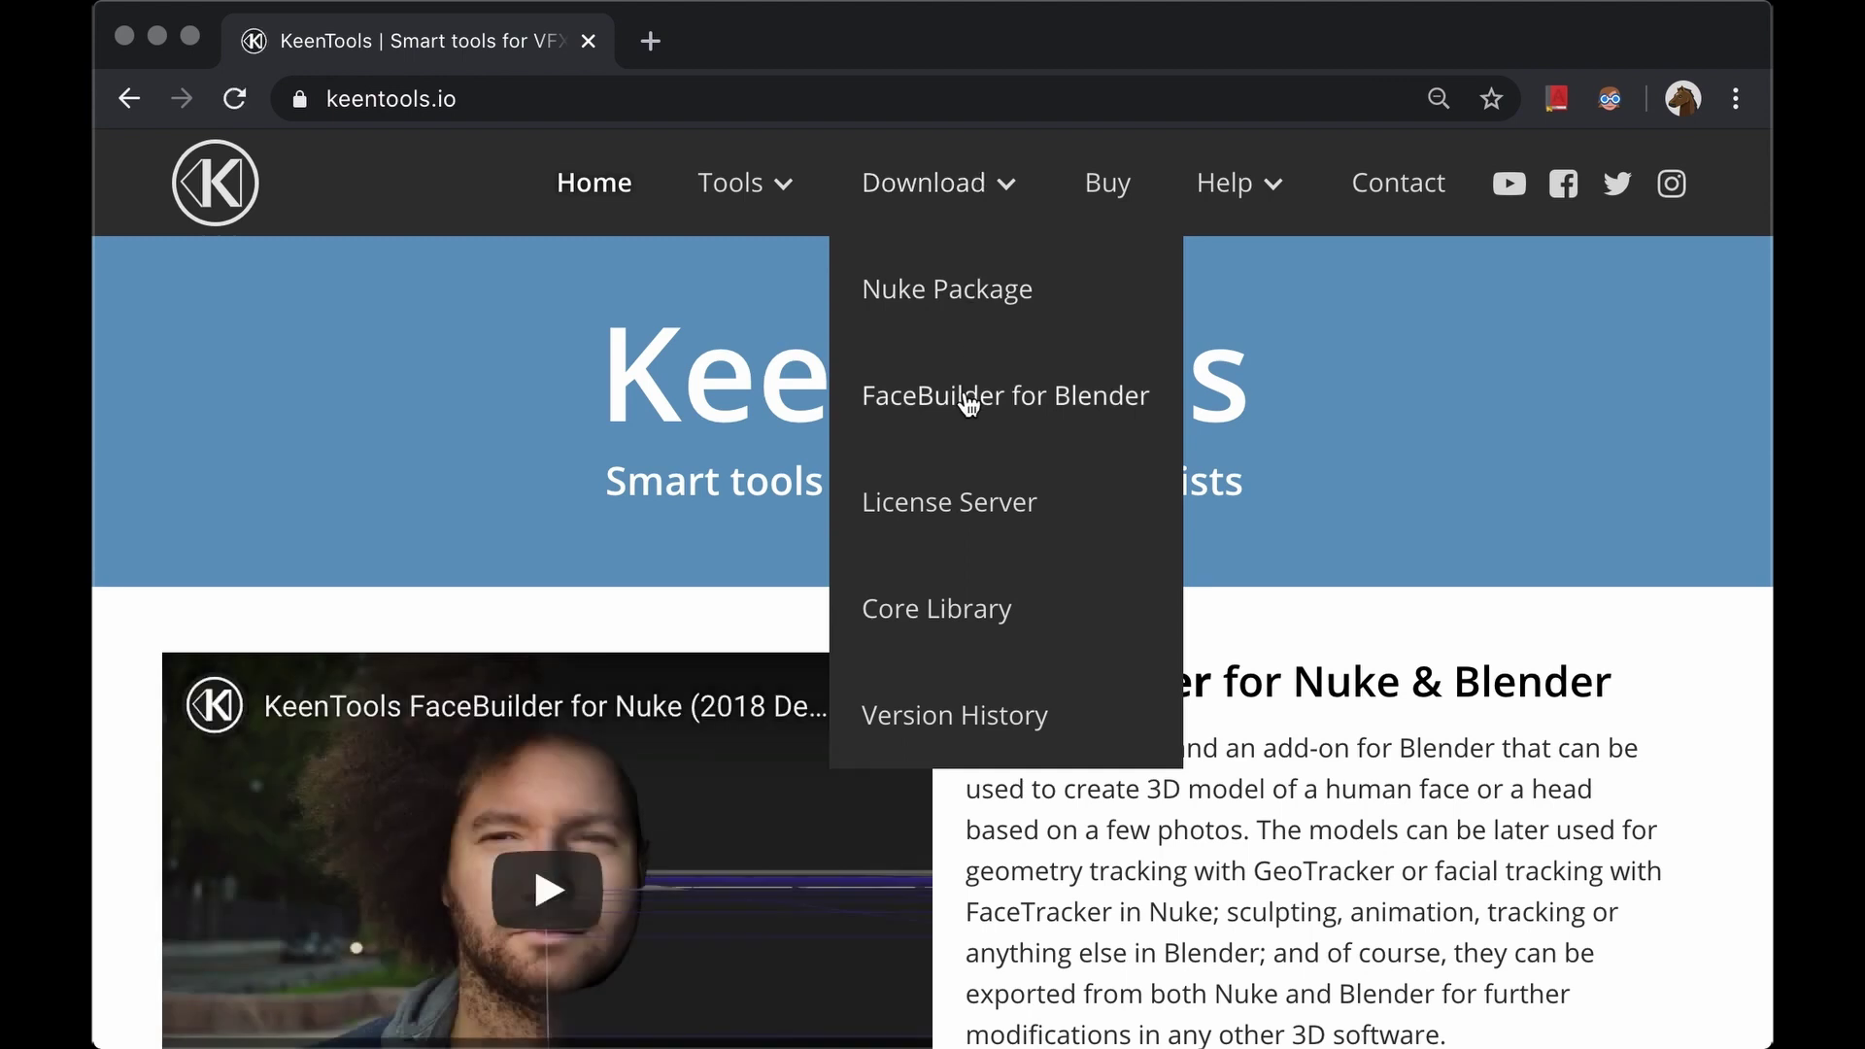
Download FaceBuilder for Blender from the KeenTools website
click(968, 402)
click(649, 392)
click(788, 393)
click(981, 529)
click(1521, 916)
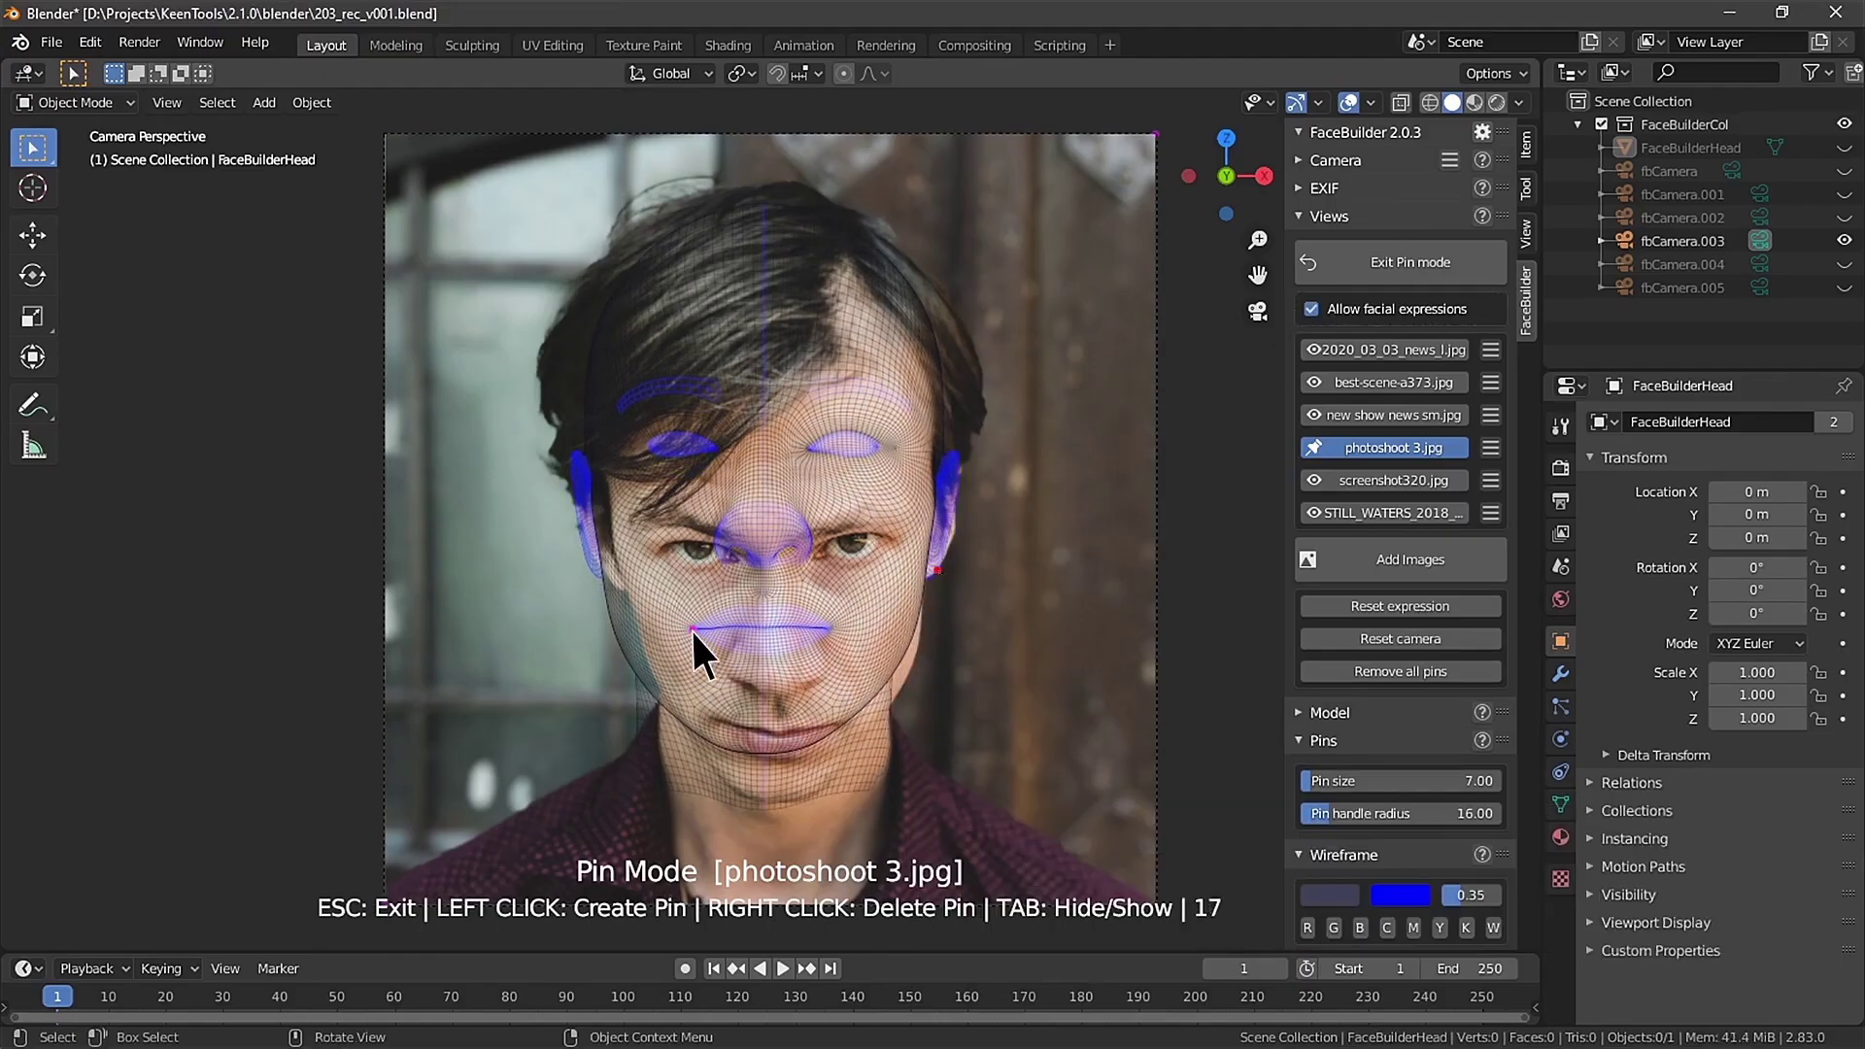
Pin the face mesh at its mouth corner and reposition it over the photoshoot 3.jpg view
drag(691, 629, 767, 499)
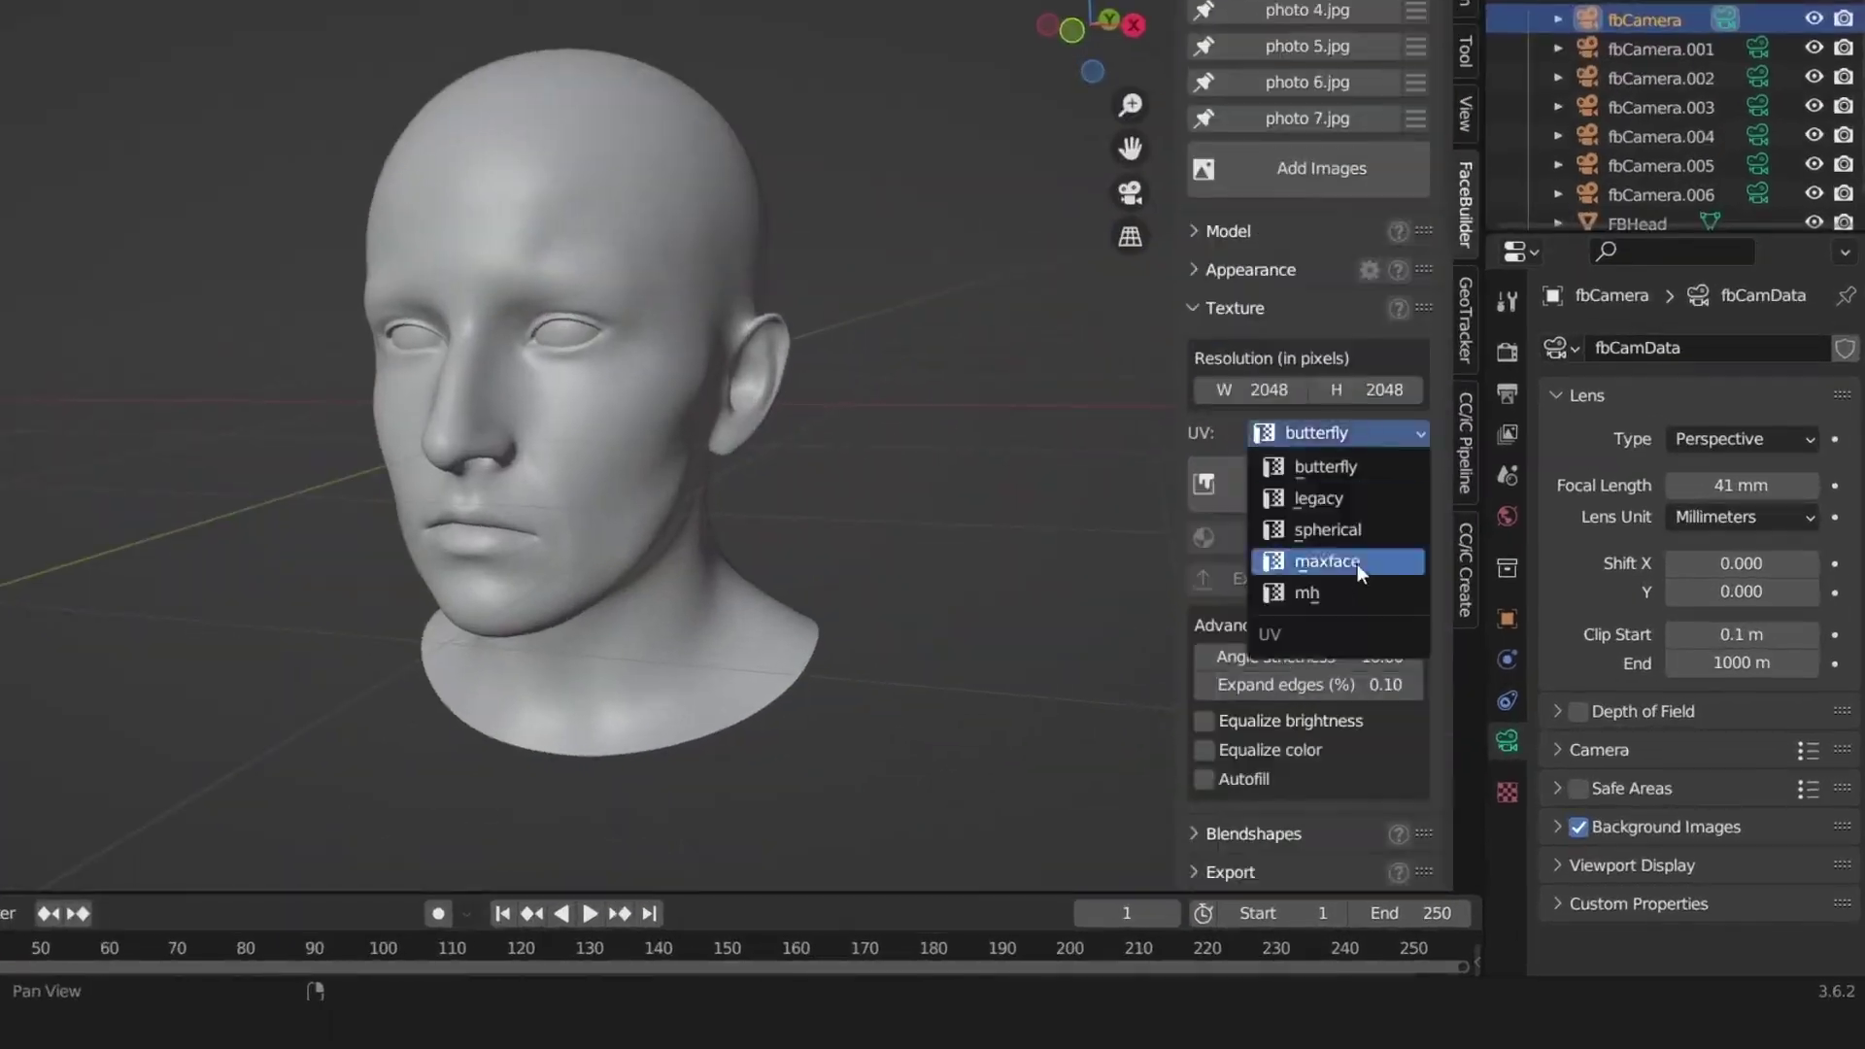
Set the head texture's UV layout to maxface with Autofill enabled and open the export options
click(1355, 550)
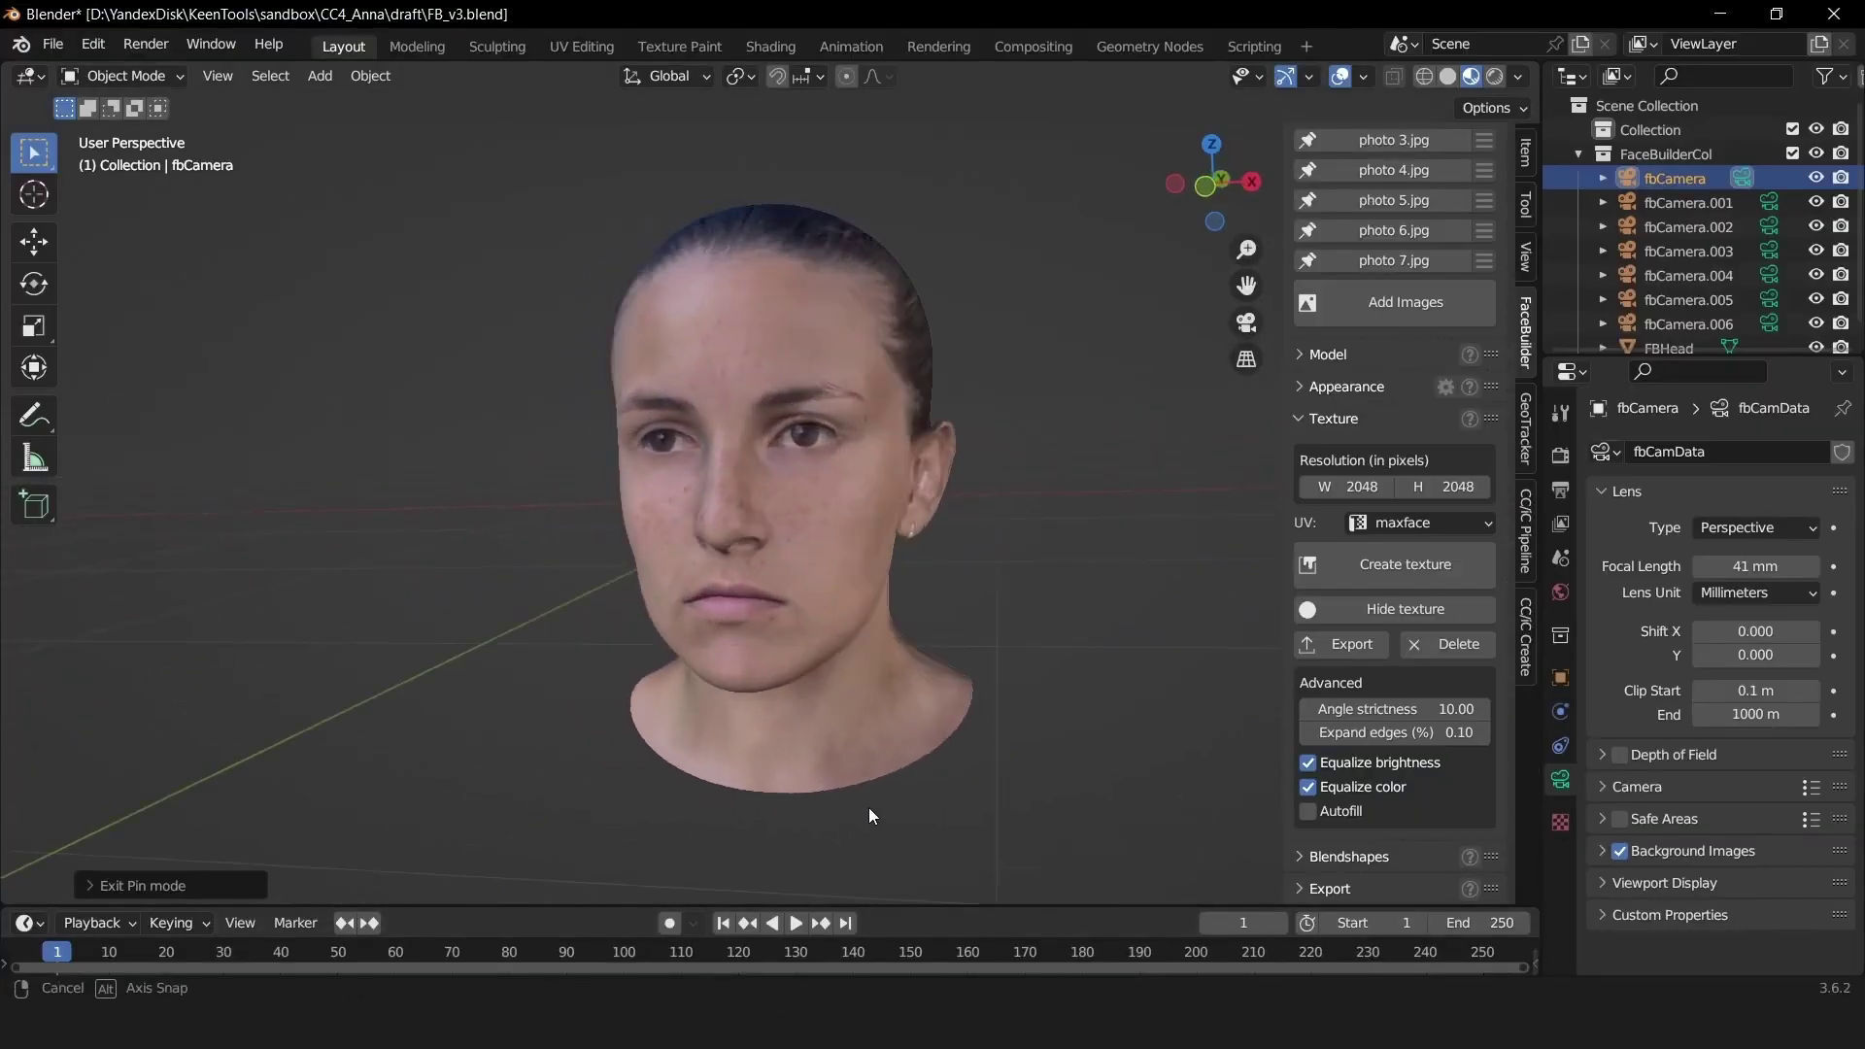
click(1332, 814)
click(1350, 877)
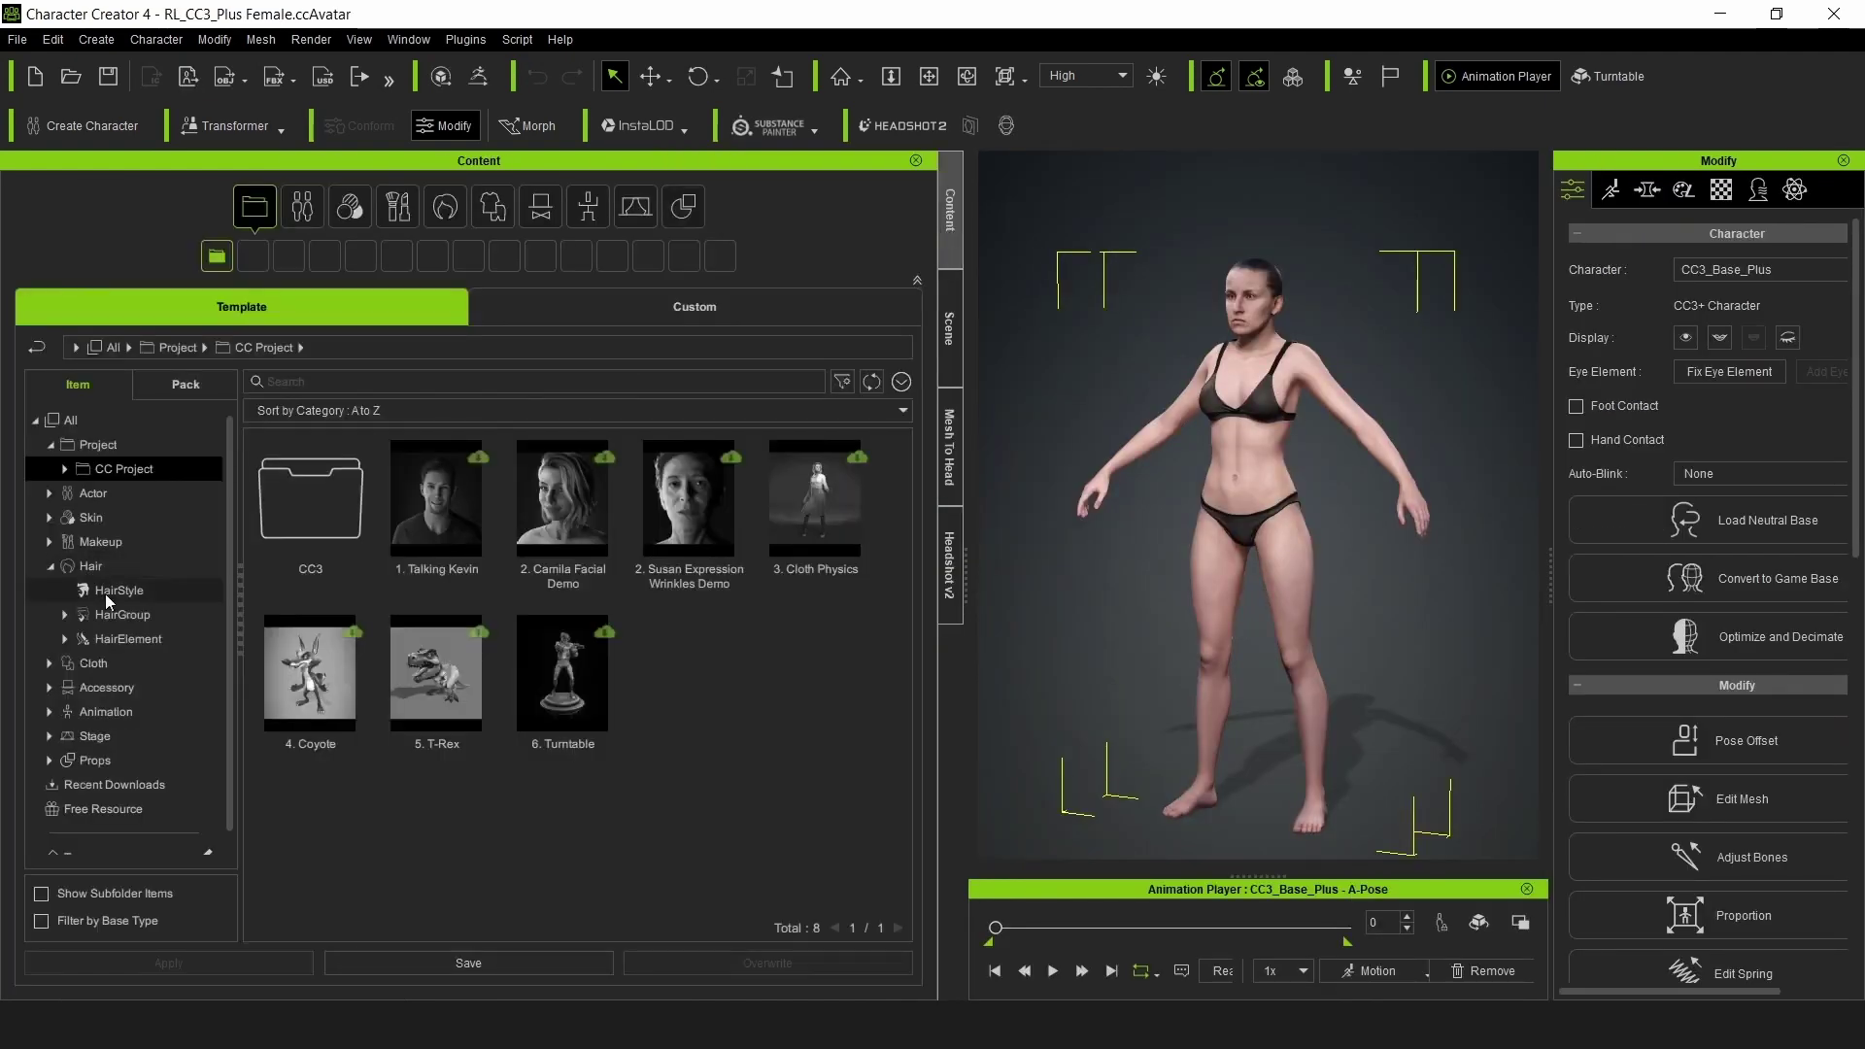
Expand the Cloth content category in Character Creator and select the Real_Hair item in the scene
click(53, 663)
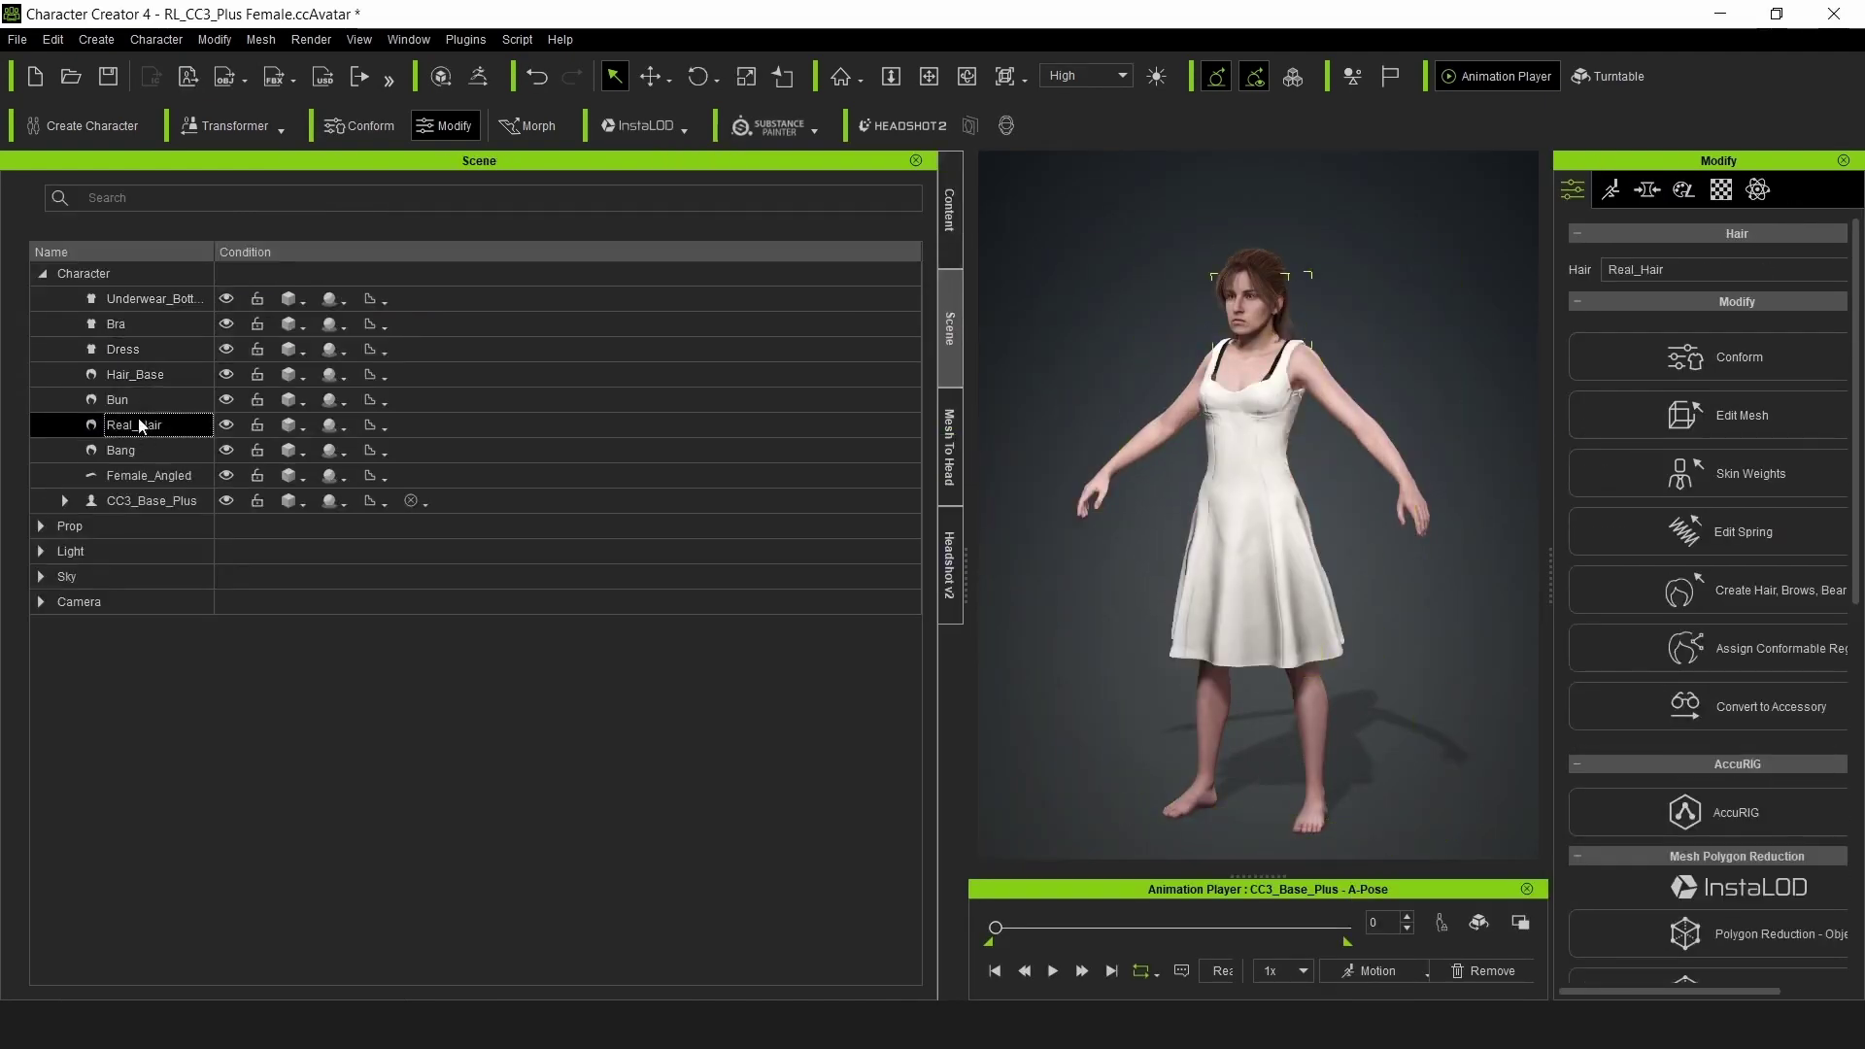
double_click(124, 425)
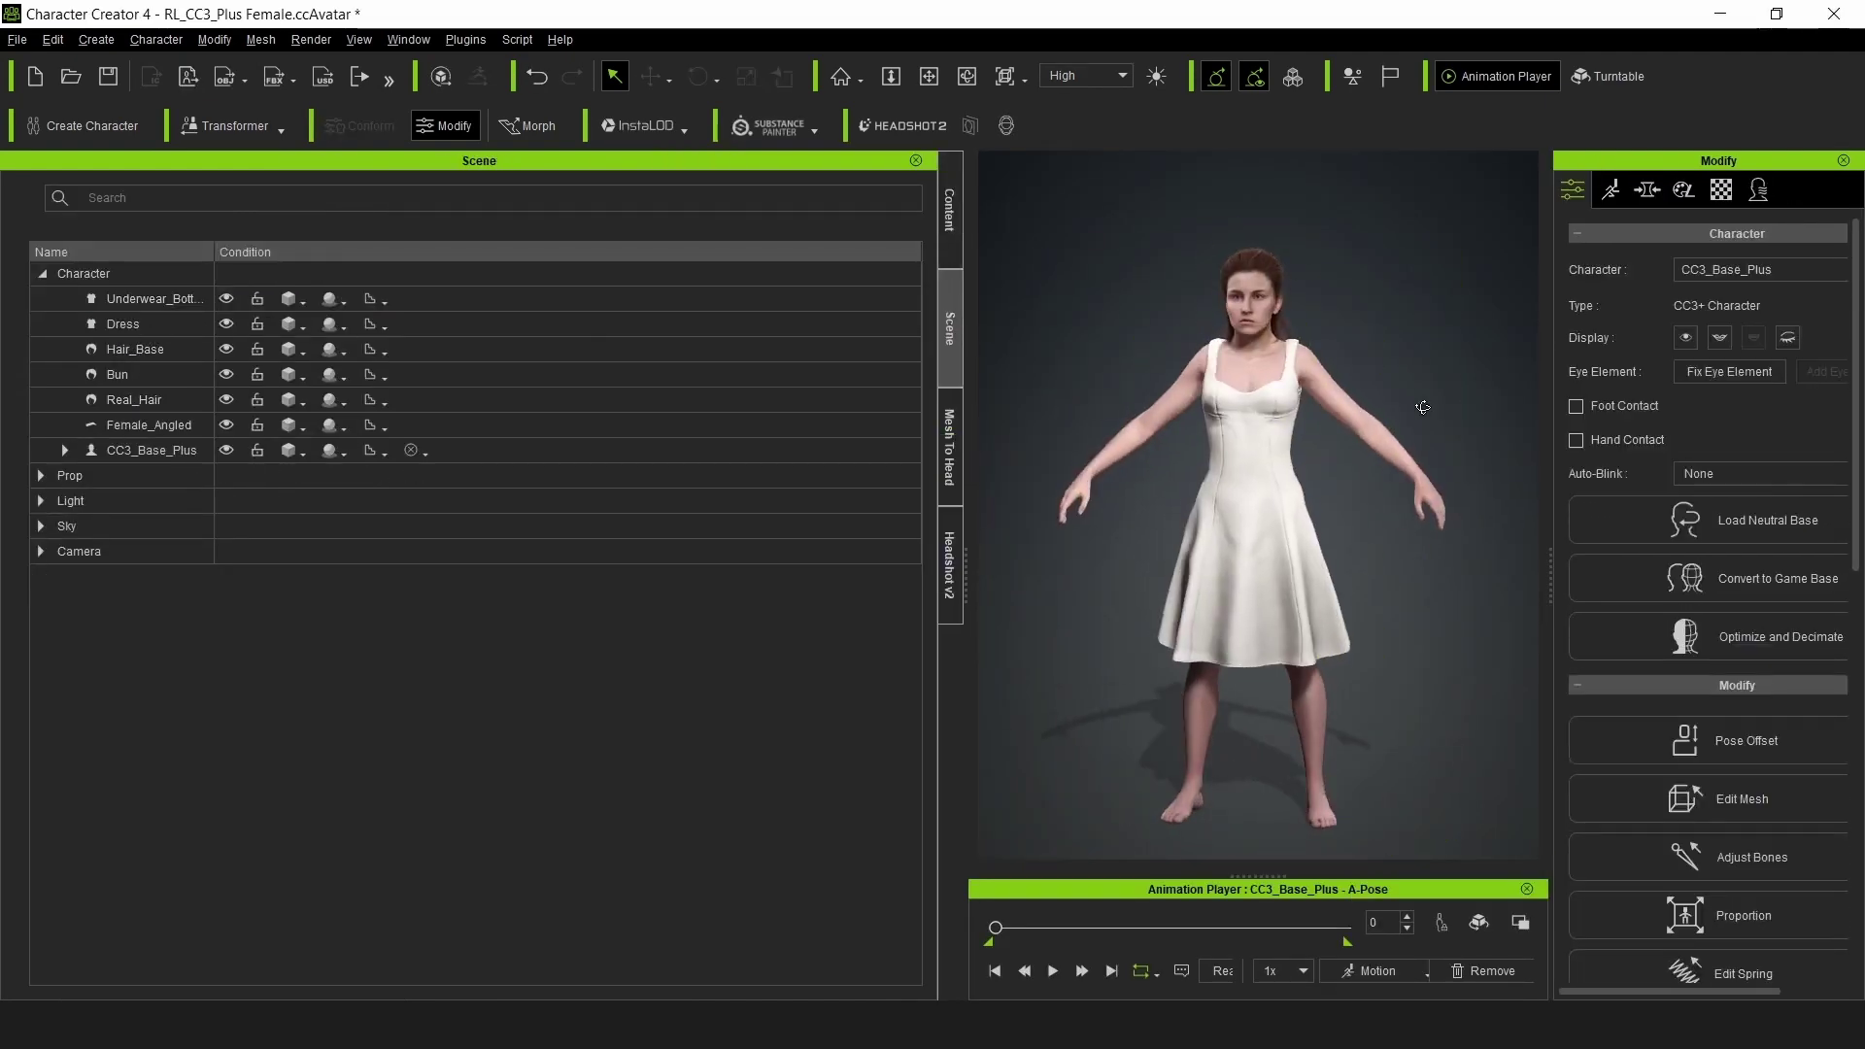
Apply the Clean Soft skin type to the character's face in Headshot
right_click(1303, 701)
click(1558, 816)
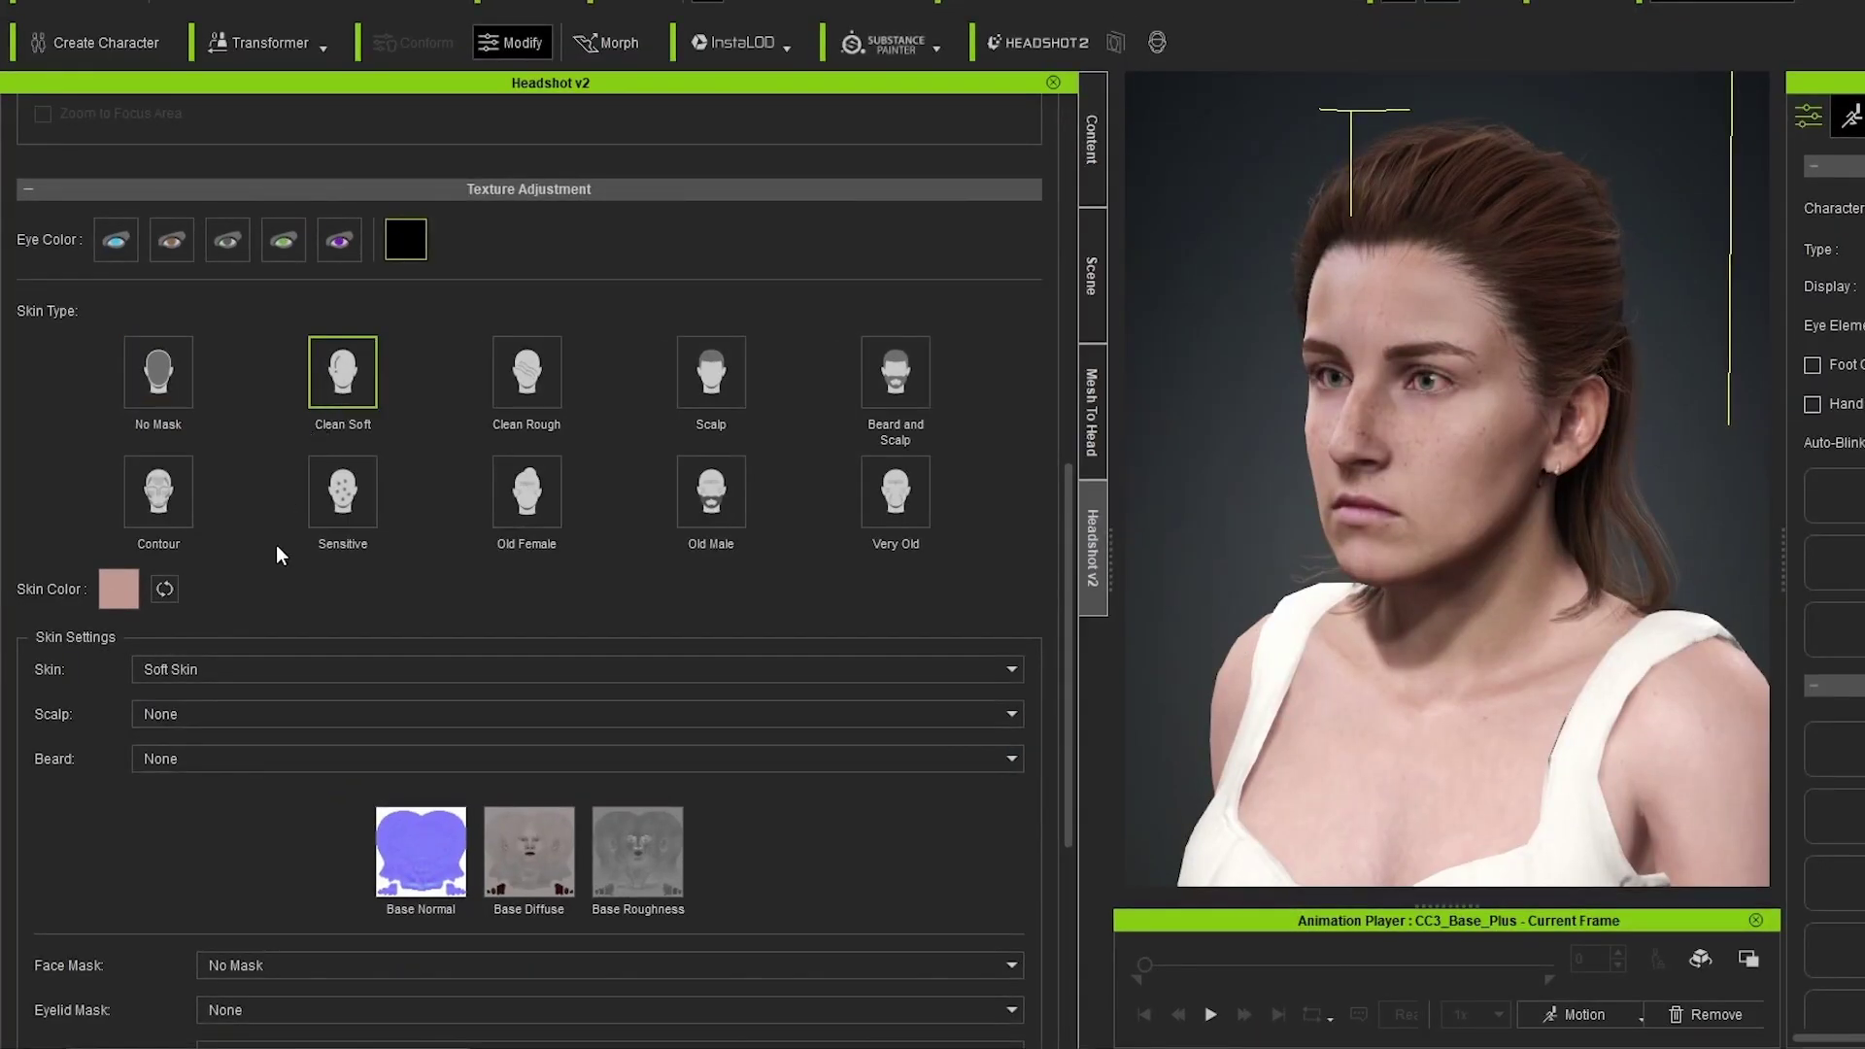
click(294, 437)
scroll(244, 574, down, 1)
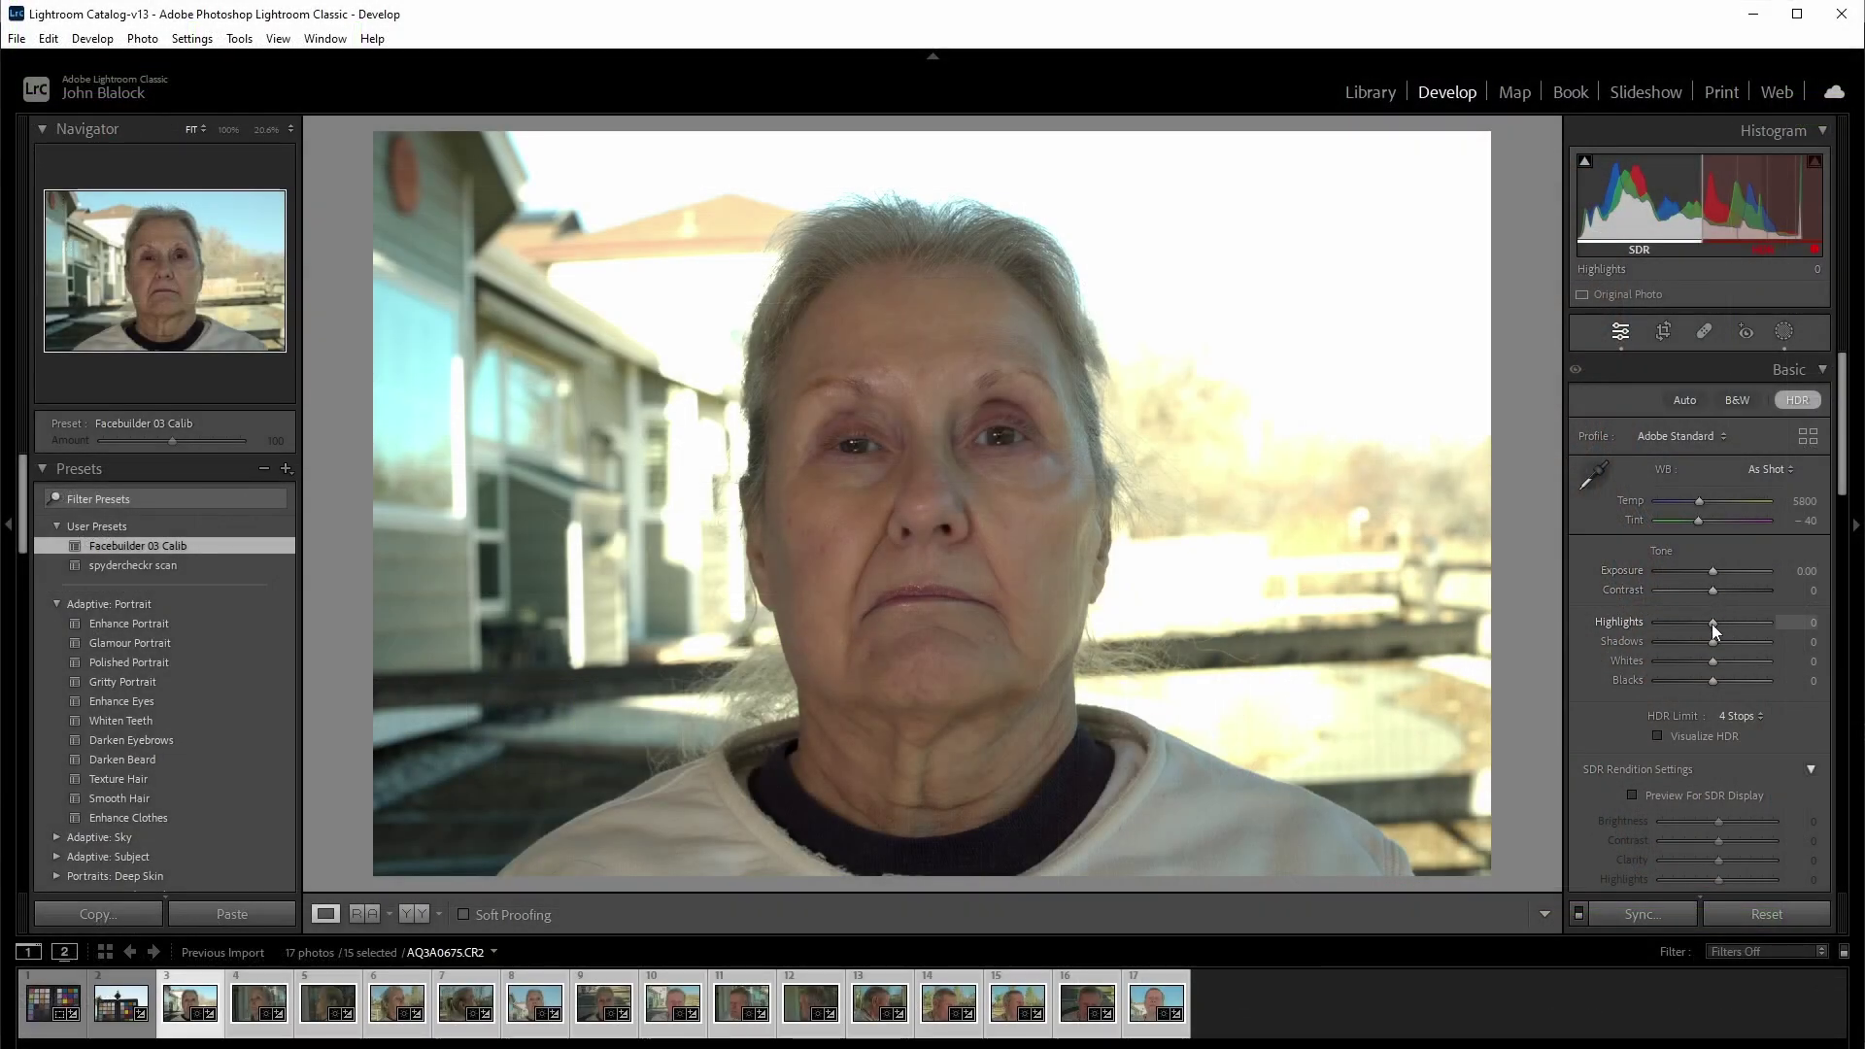
In Lightroom, set Highlights to -100, Shadows to +100, Whites to -100 and Blacks to +100, and make the fourth photo active
drag(1705, 624, 1572, 627)
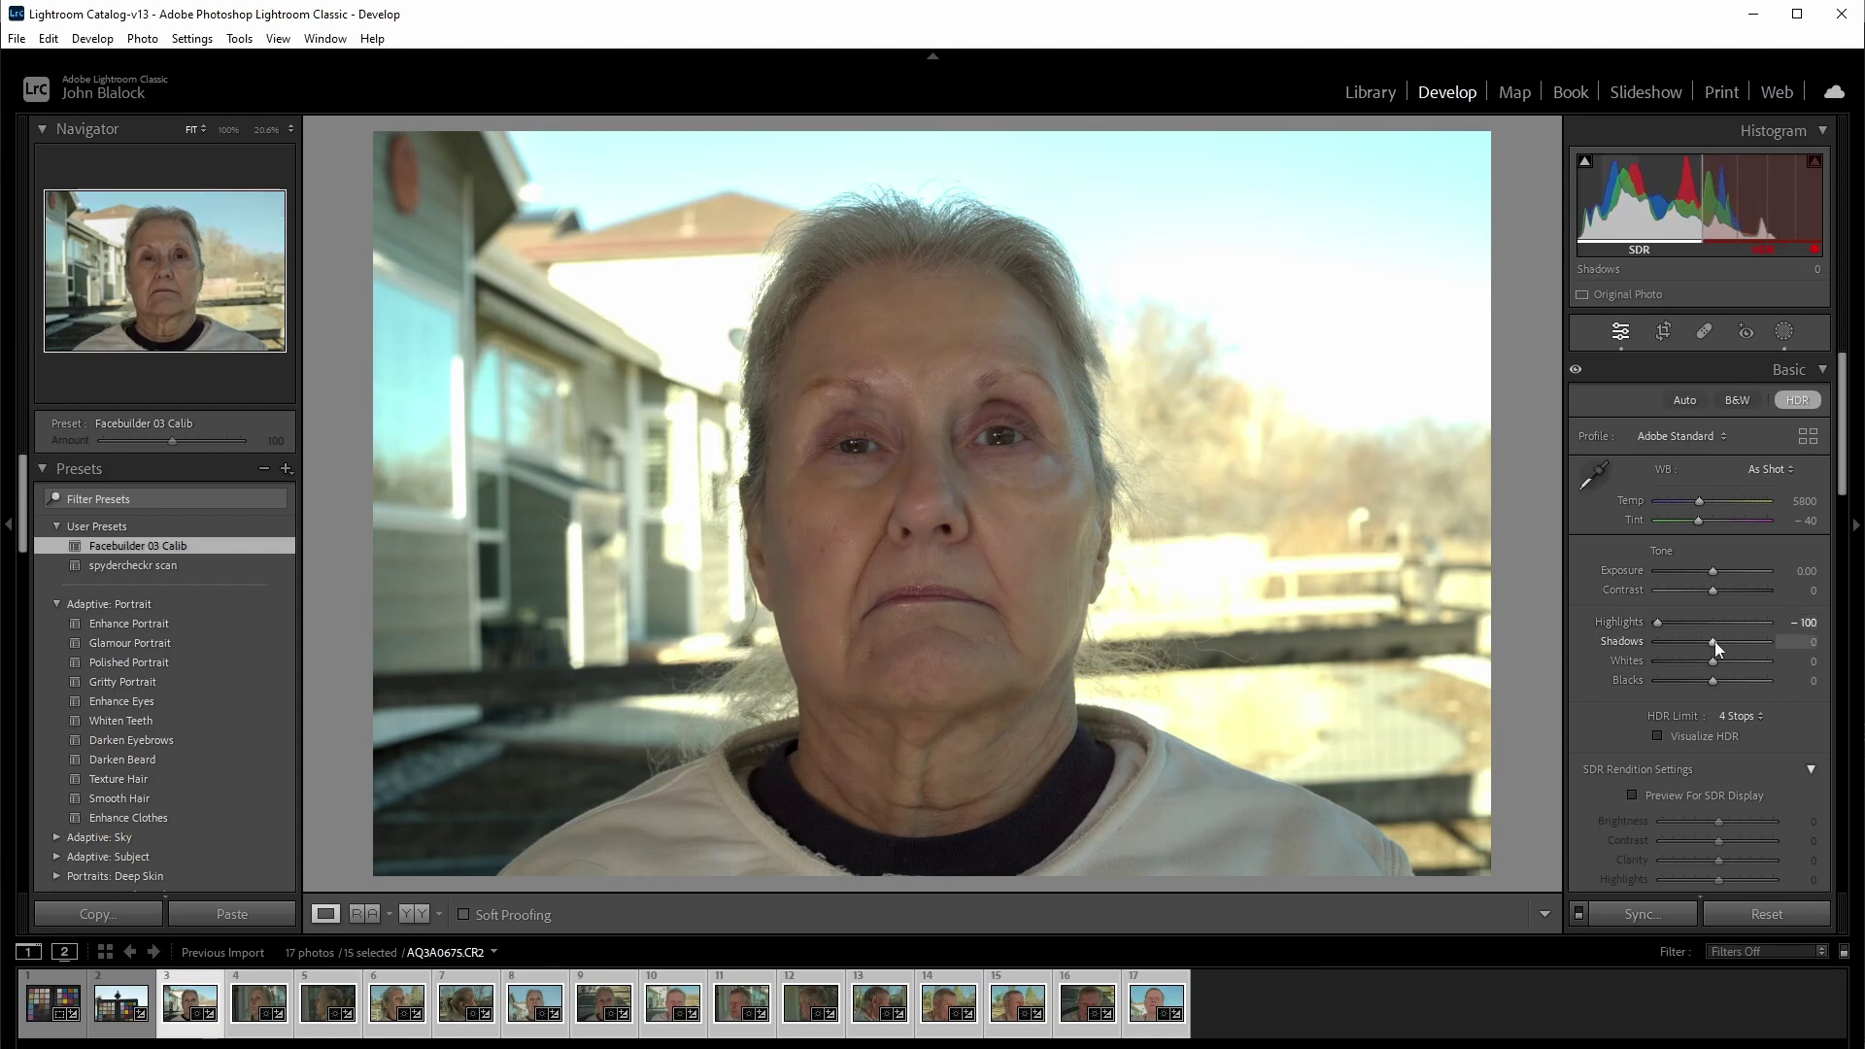
drag(1715, 641, 1561, 661)
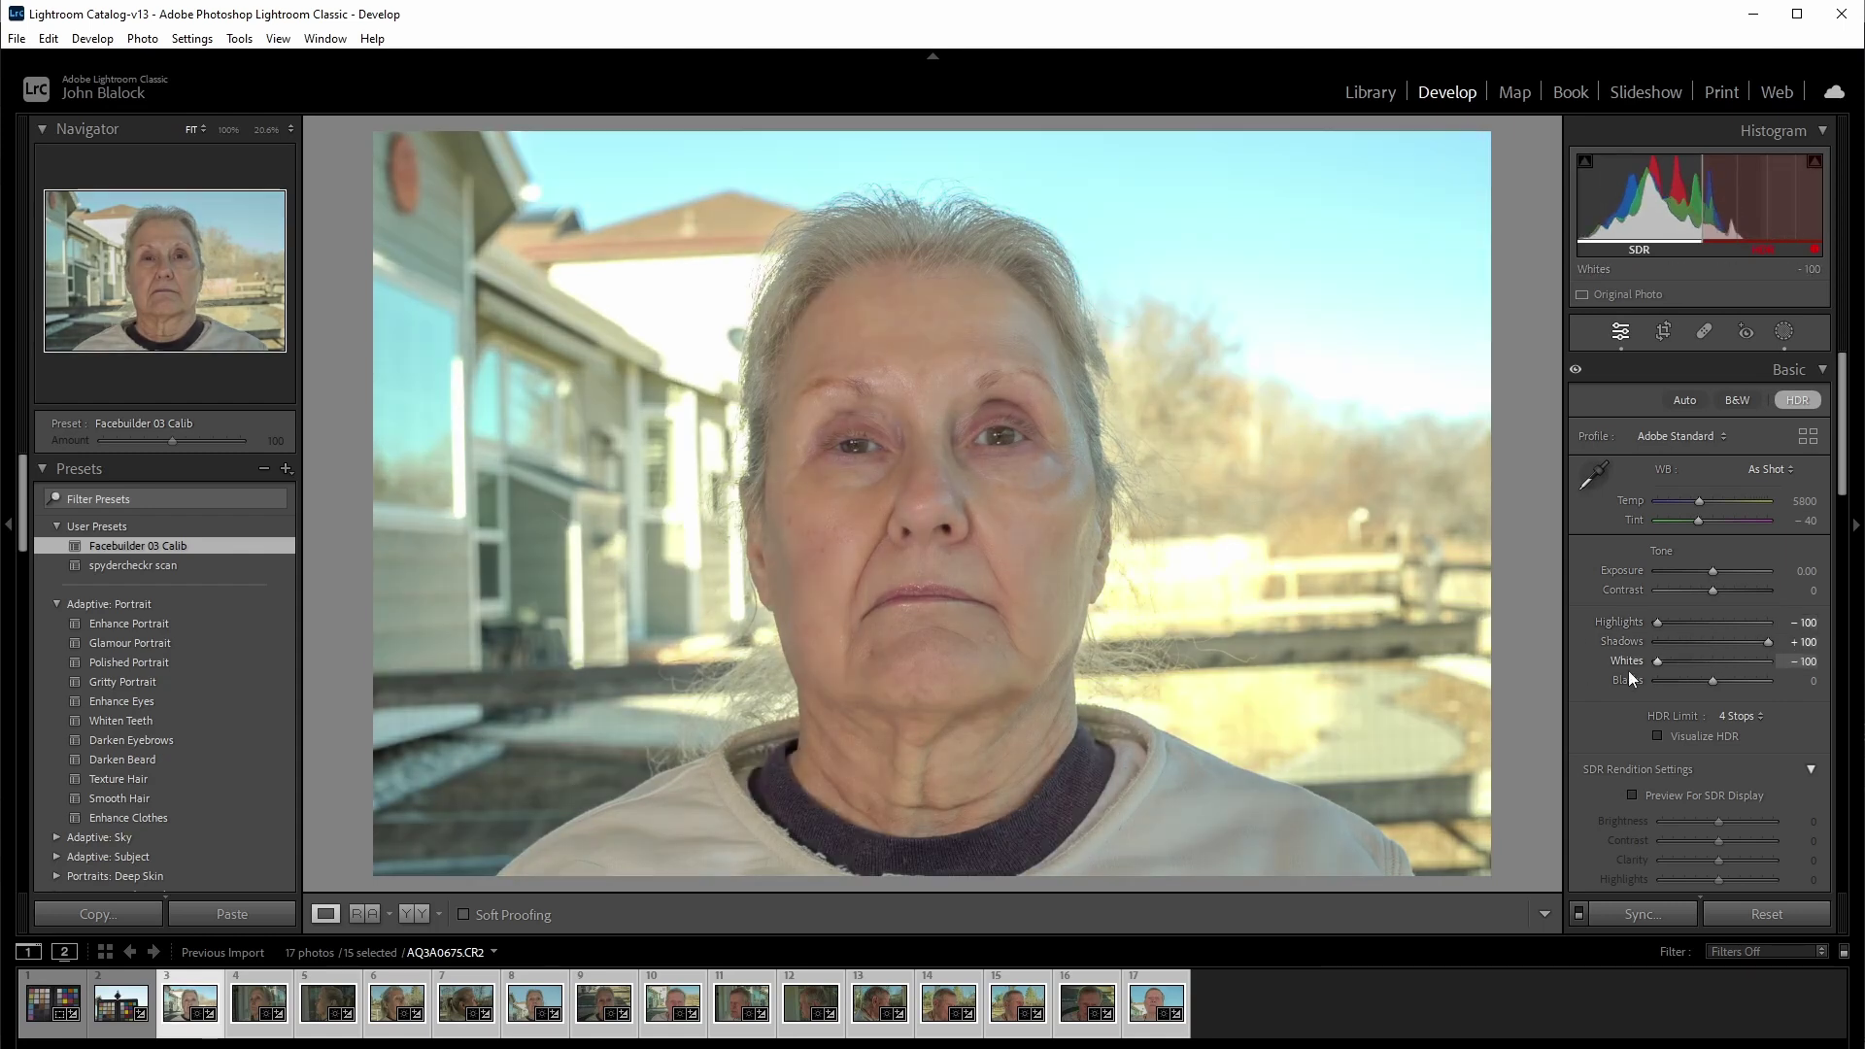
drag(1712, 683, 1828, 696)
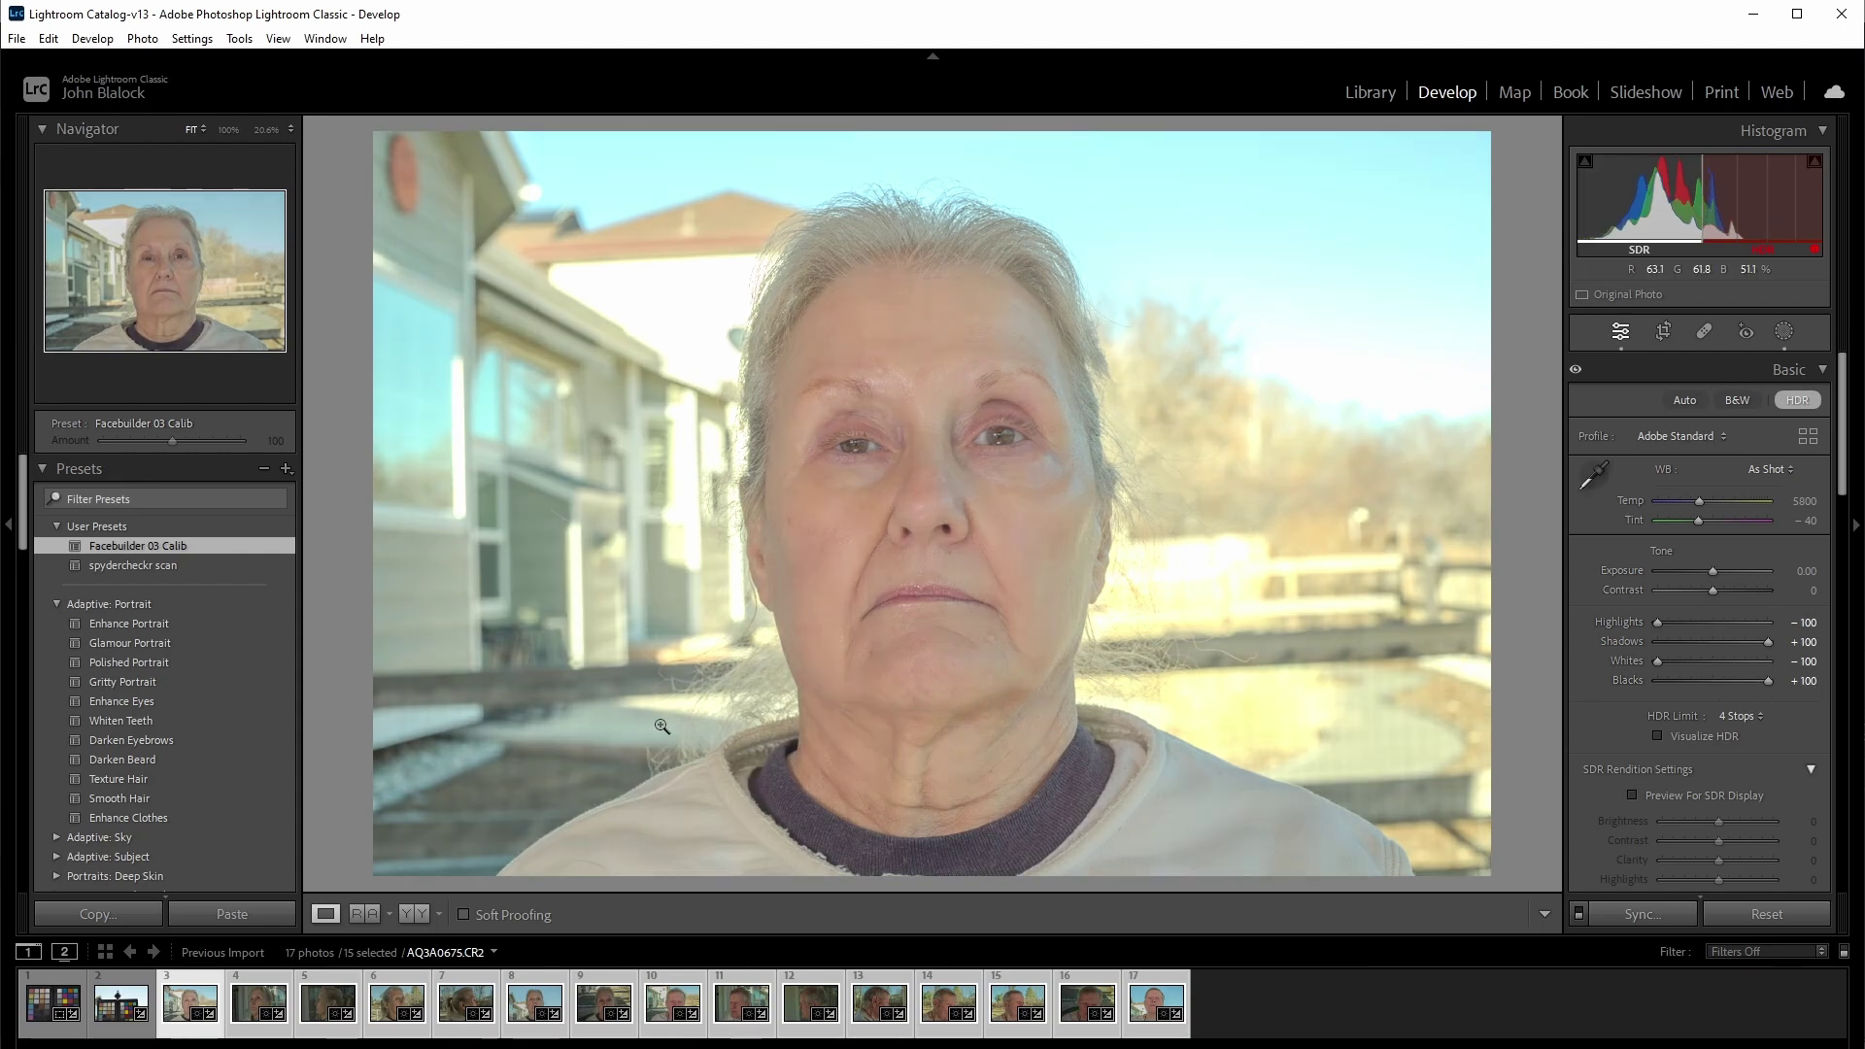
click(259, 1000)
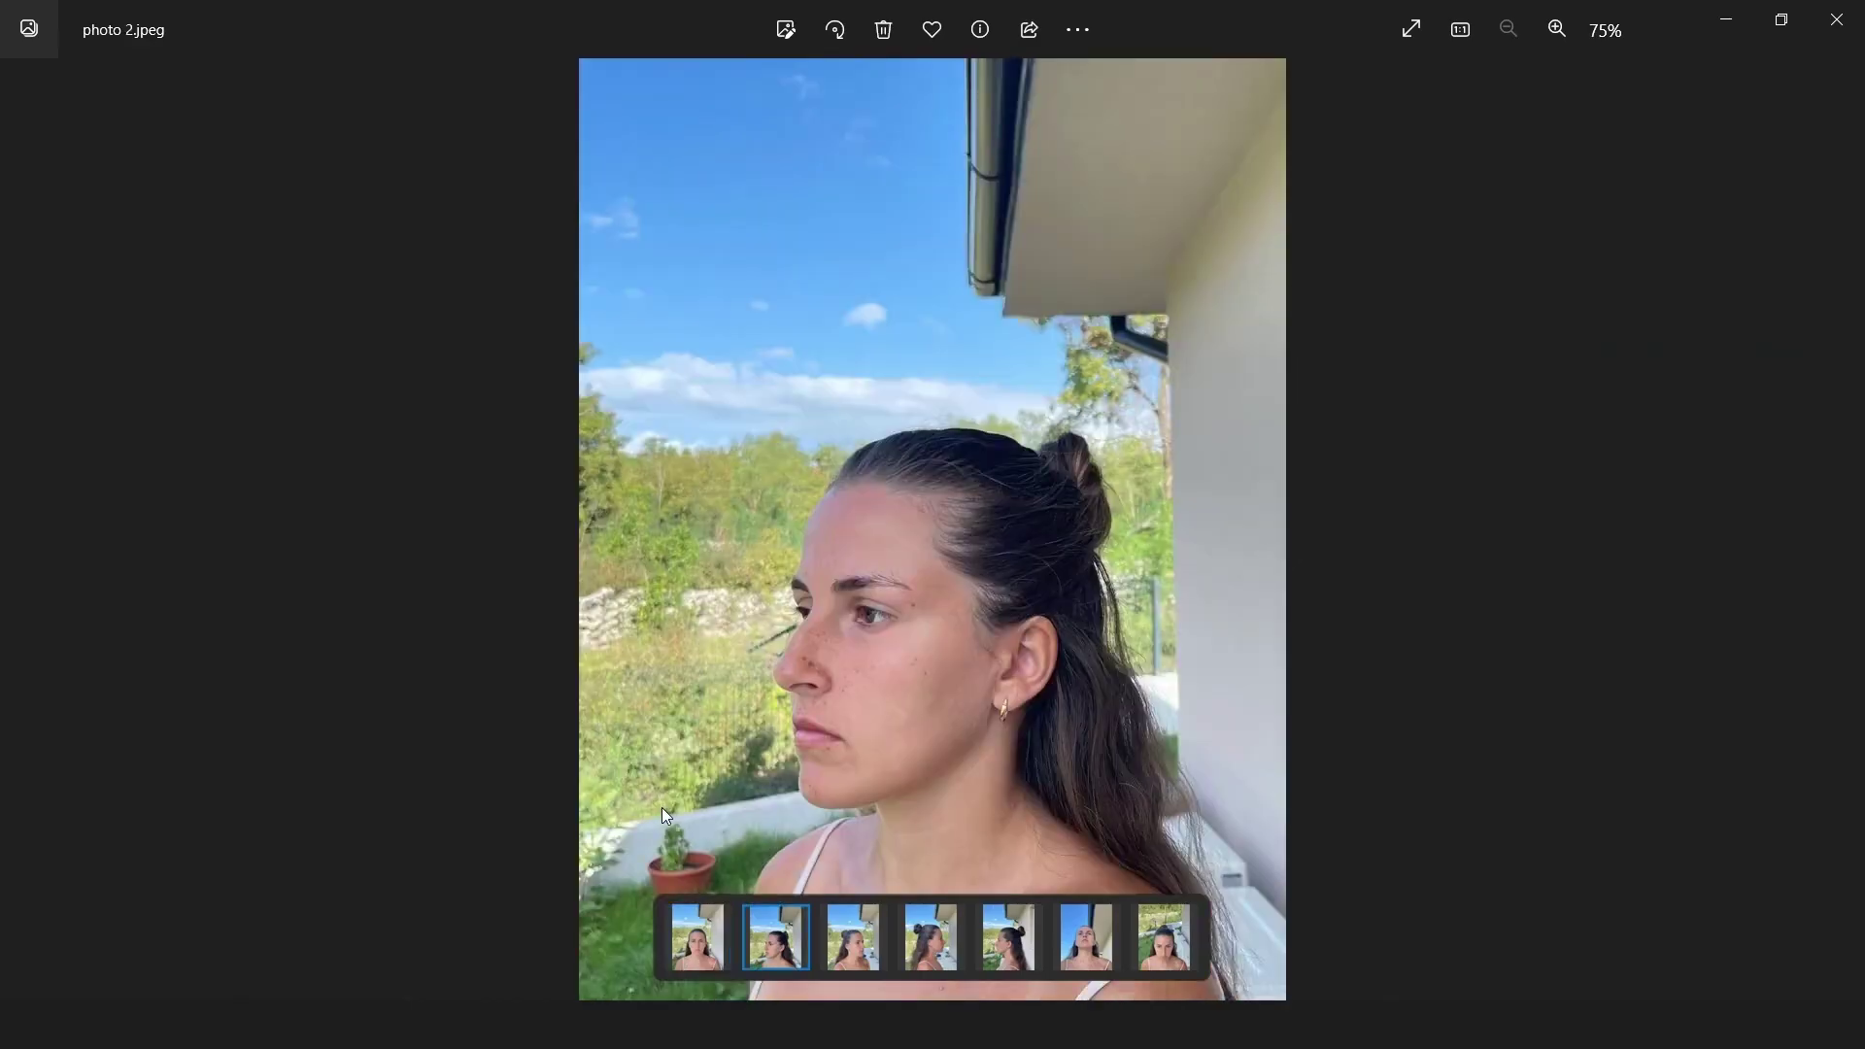
Look through the reference portraits photo 1 to photo 6, examining the head's front, three-quarter, profile and low-angle views
key(Right)
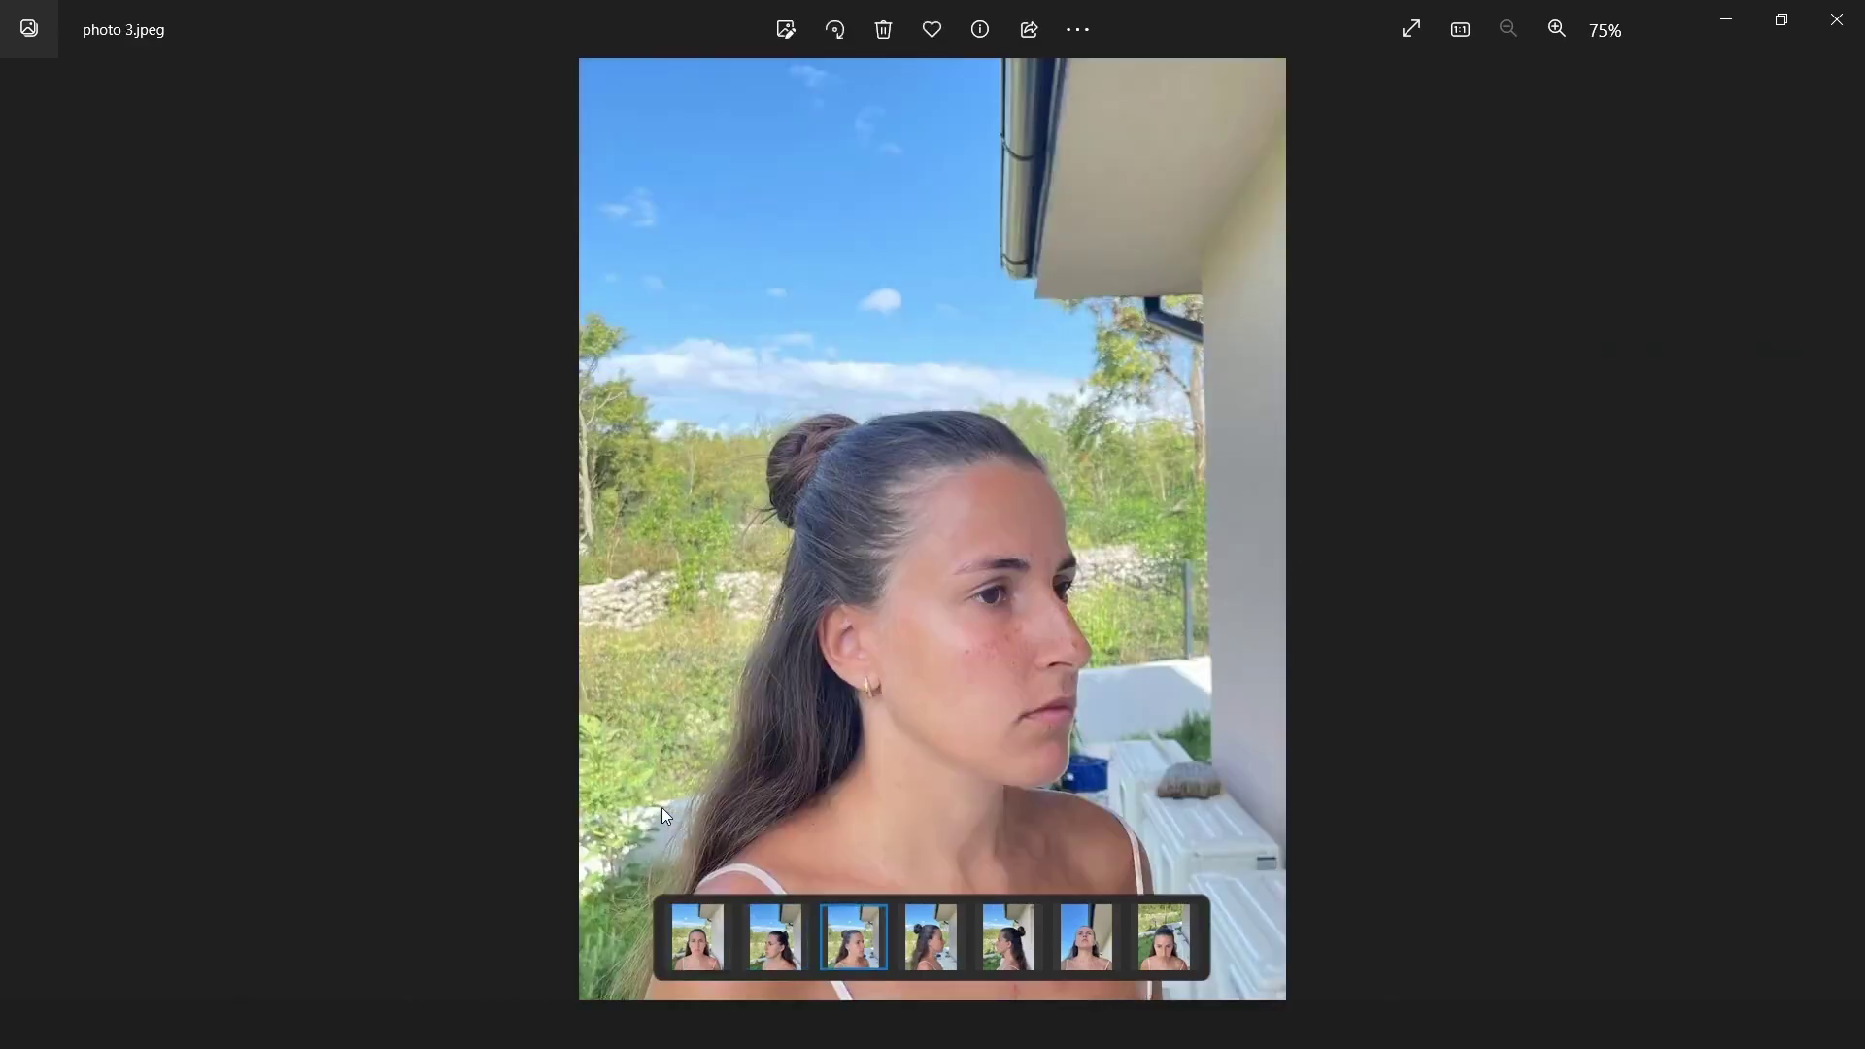
key(Right)
key(Right)
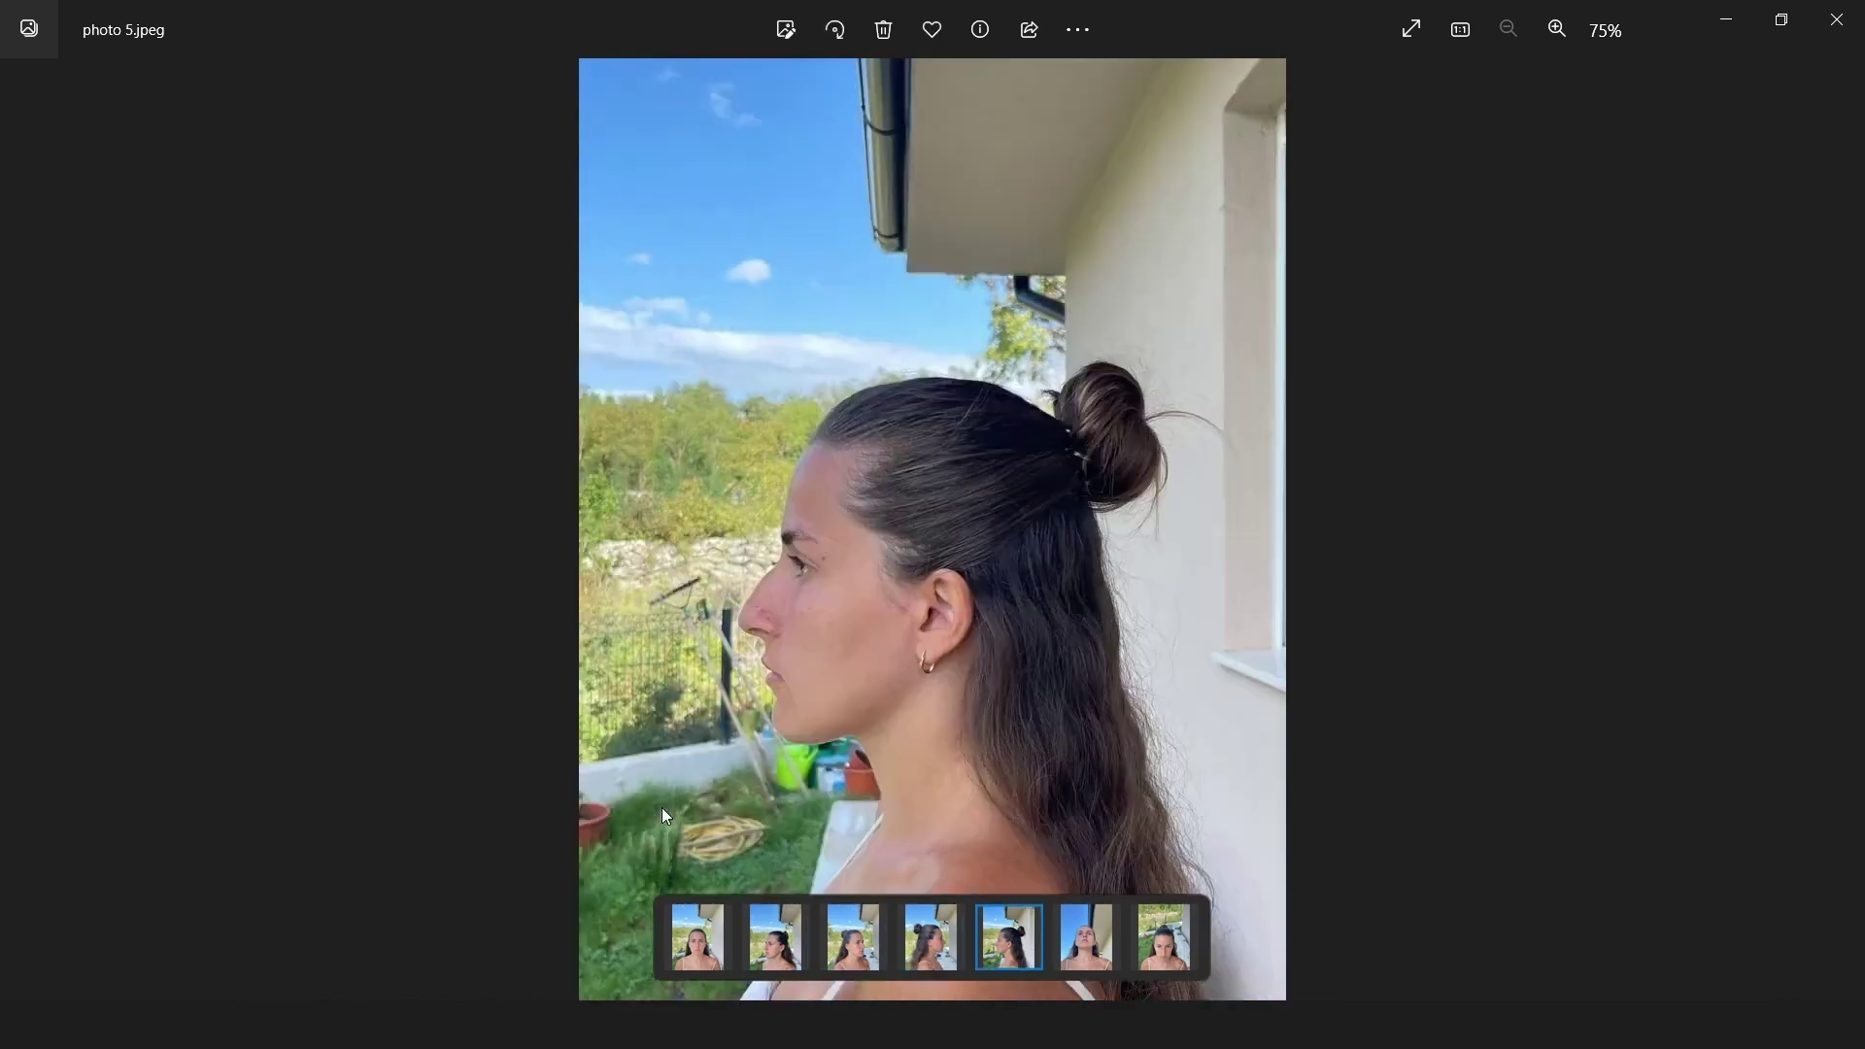
key(Right)
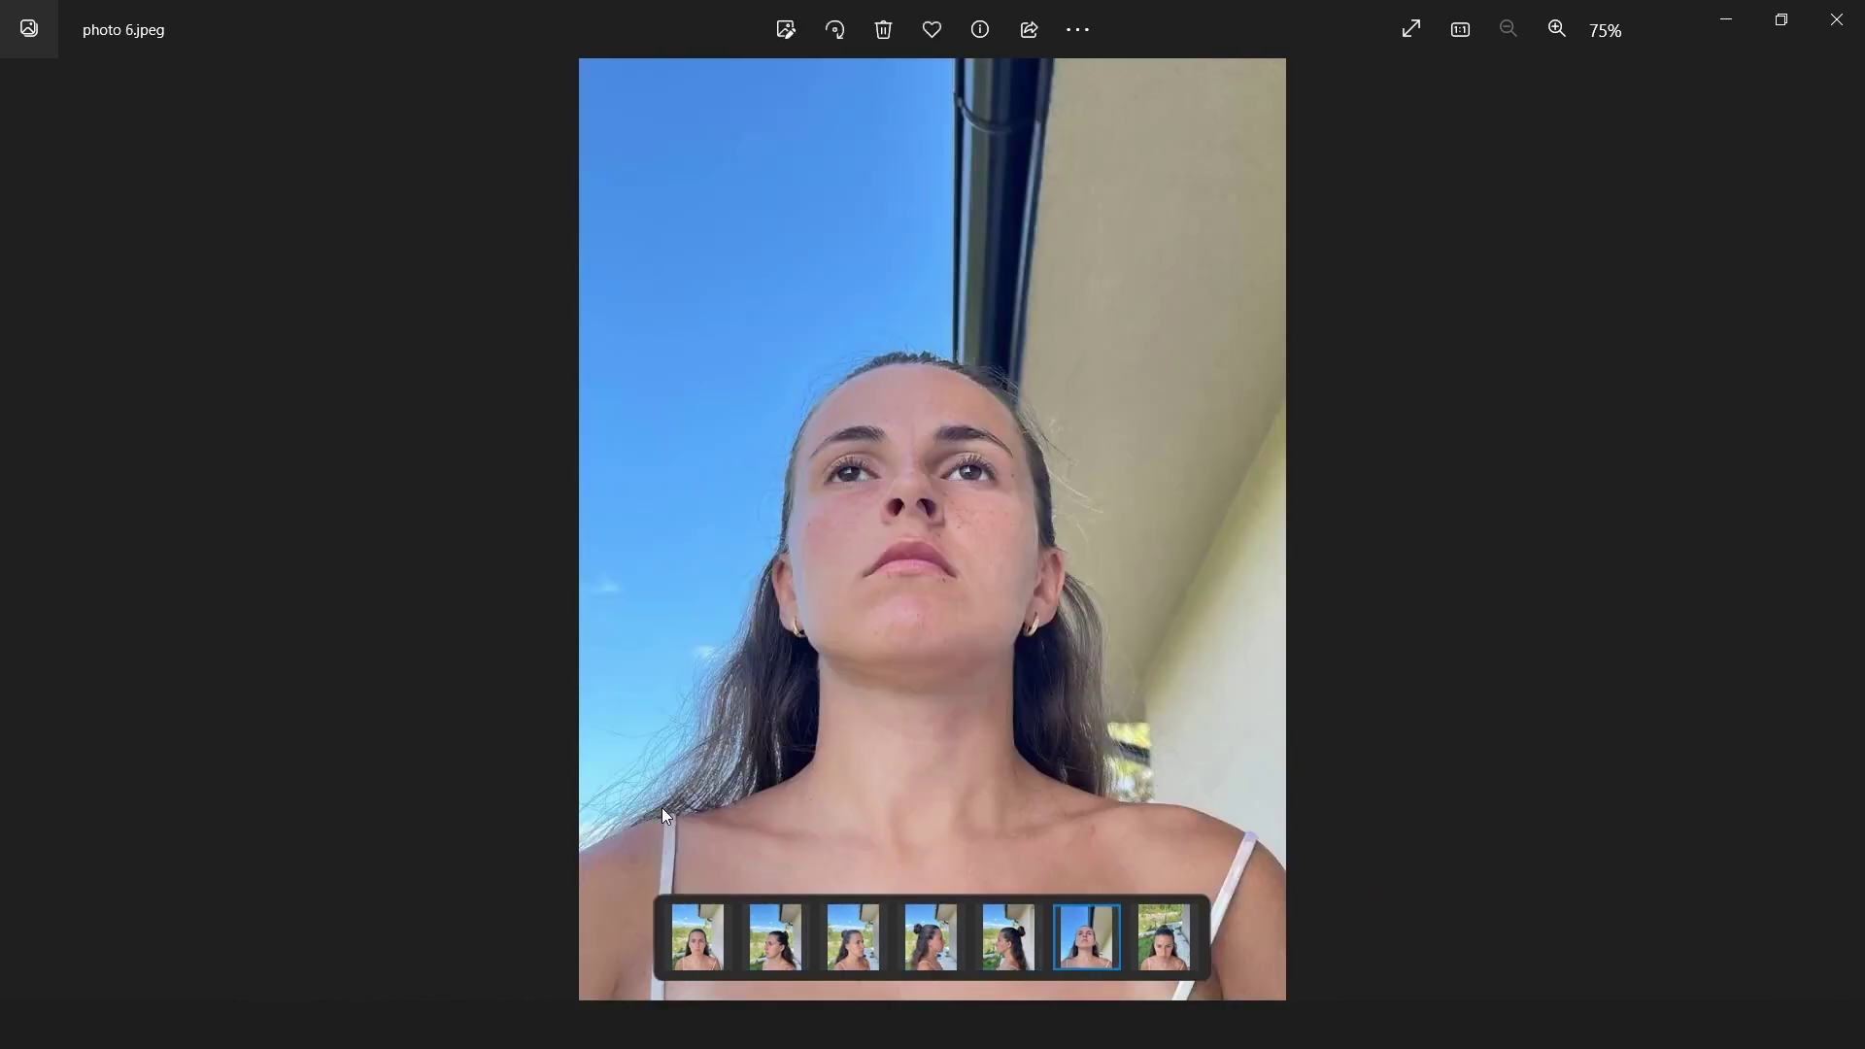
key(Home)
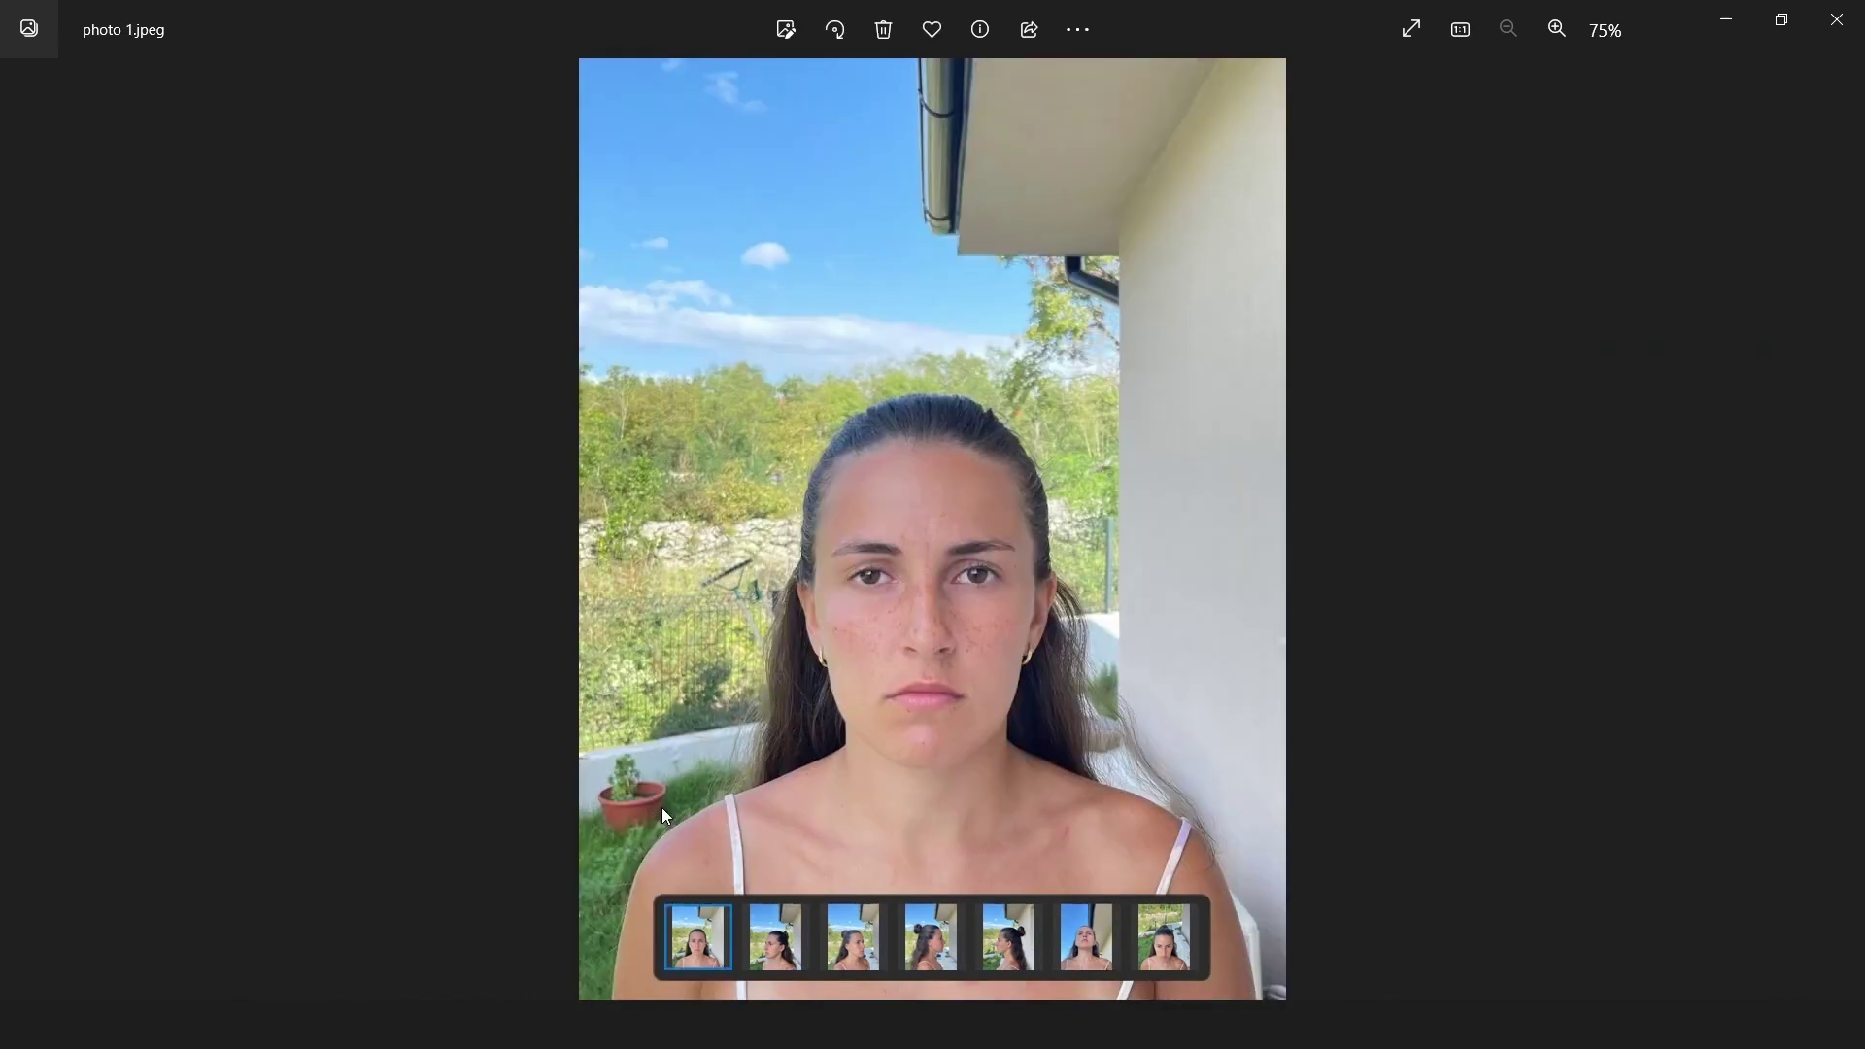
key(Right)
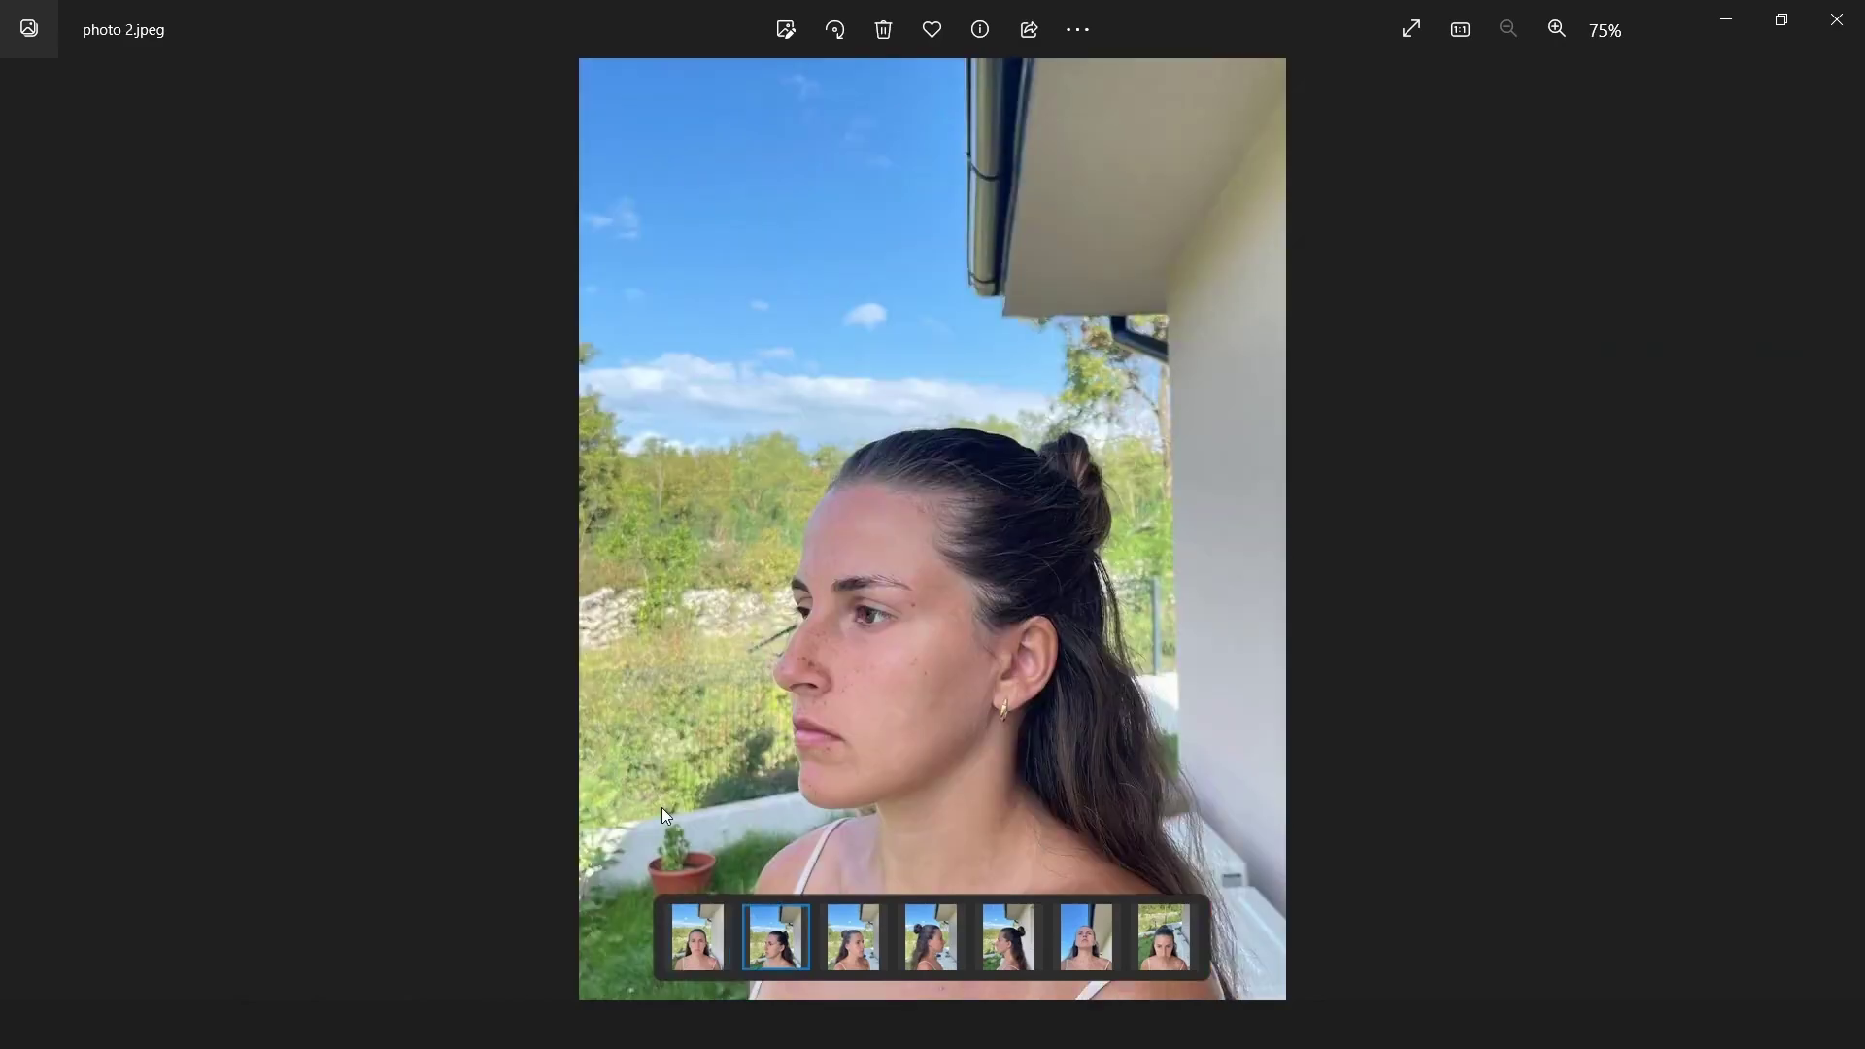
key(Right)
key(Right)
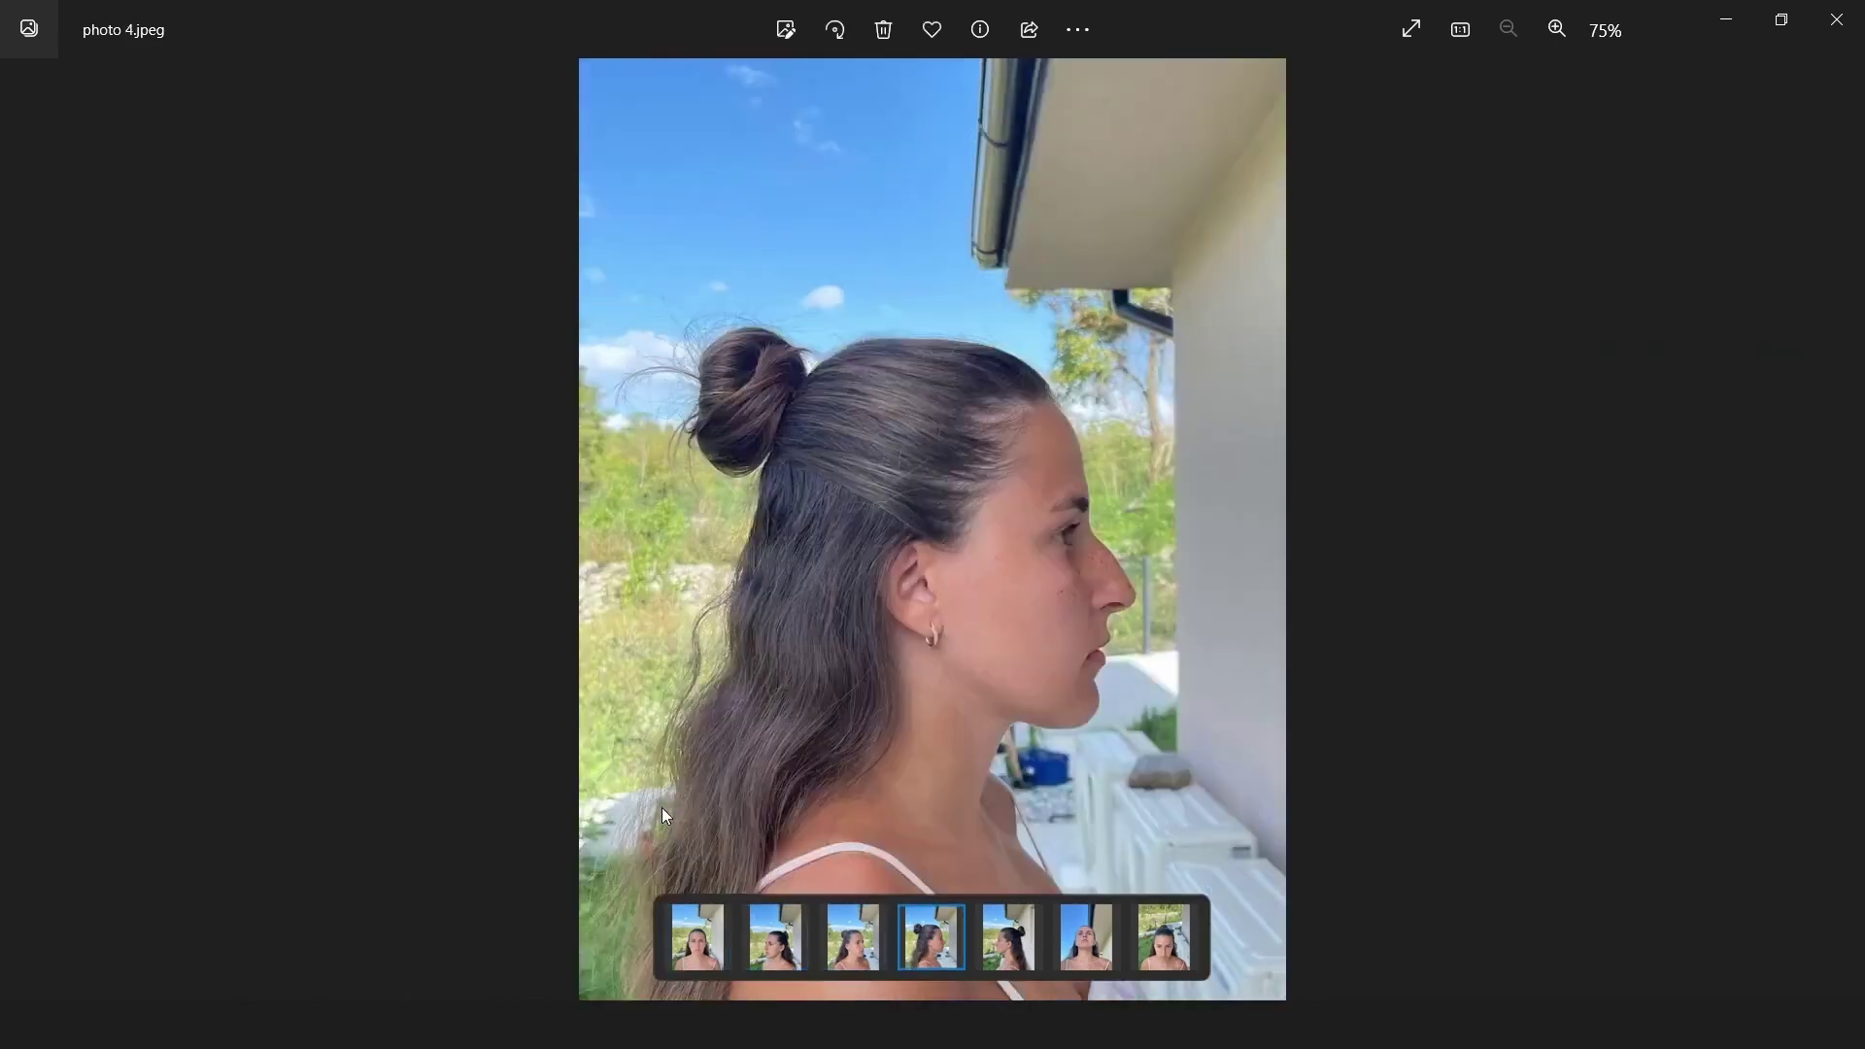
key(Right)
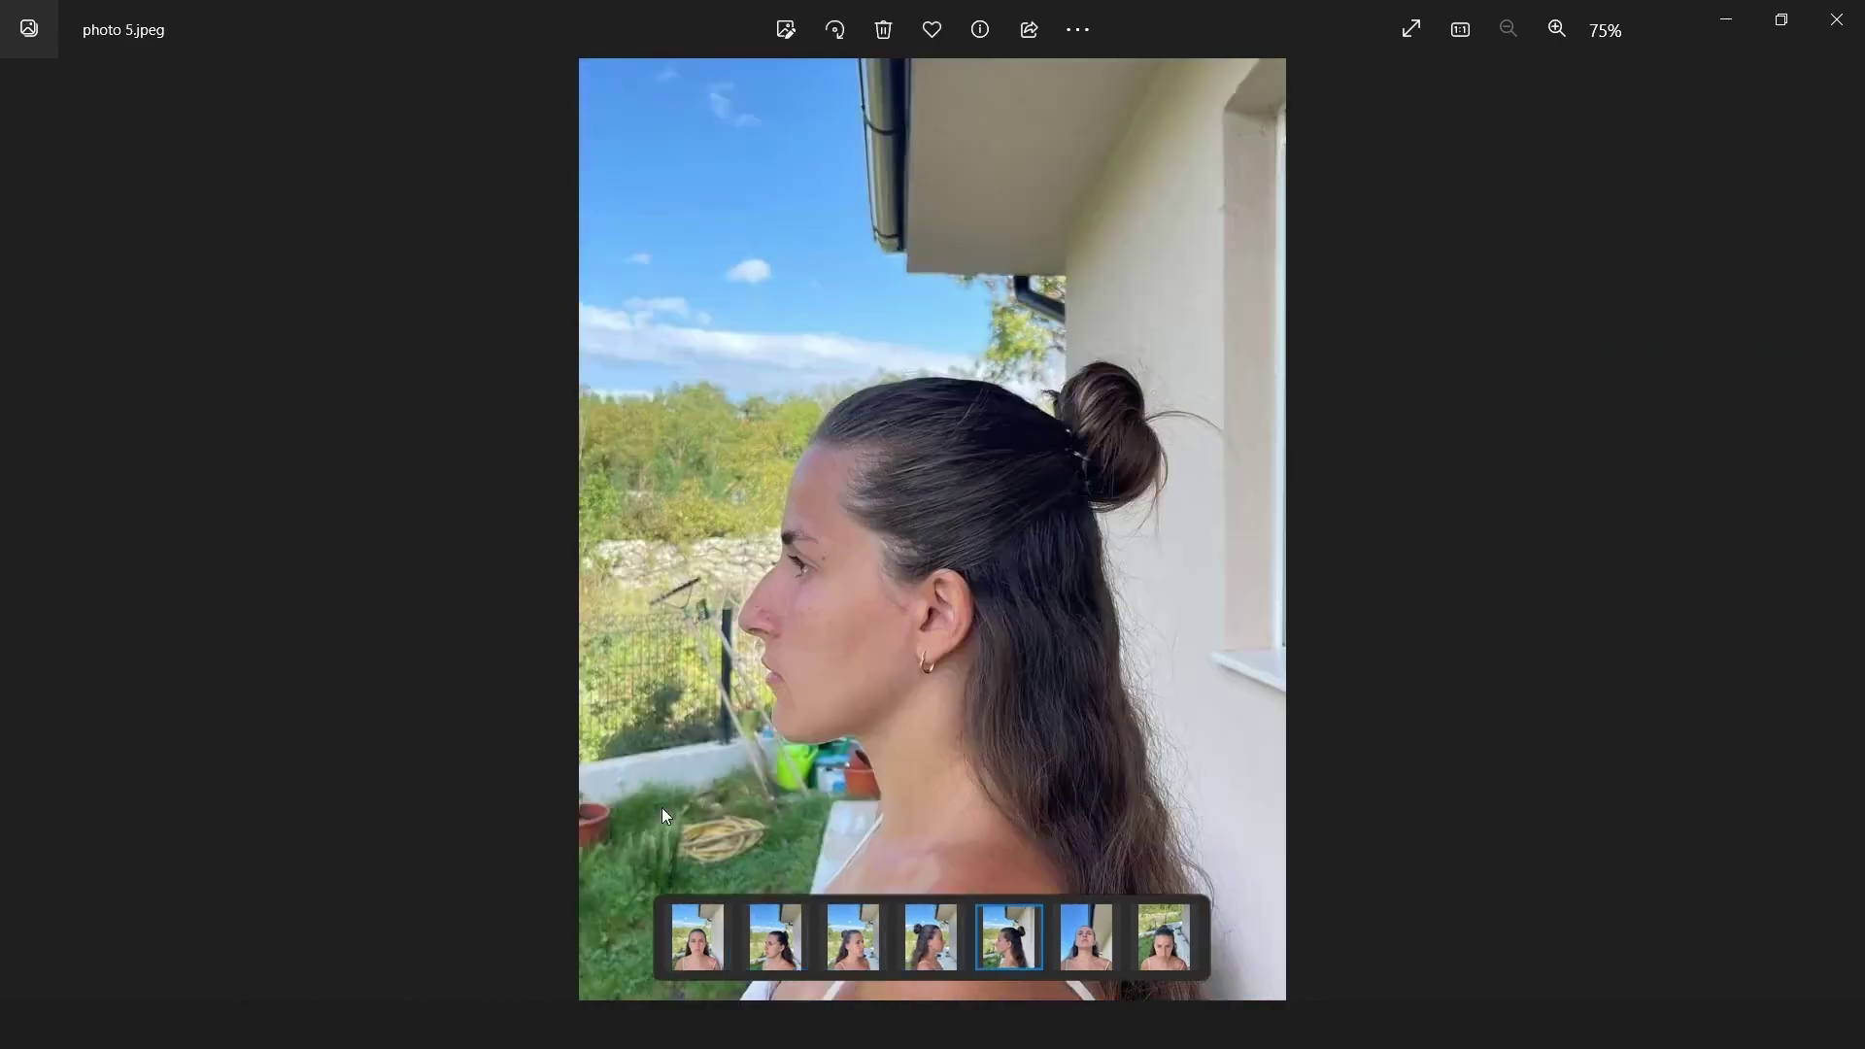
key(Right)
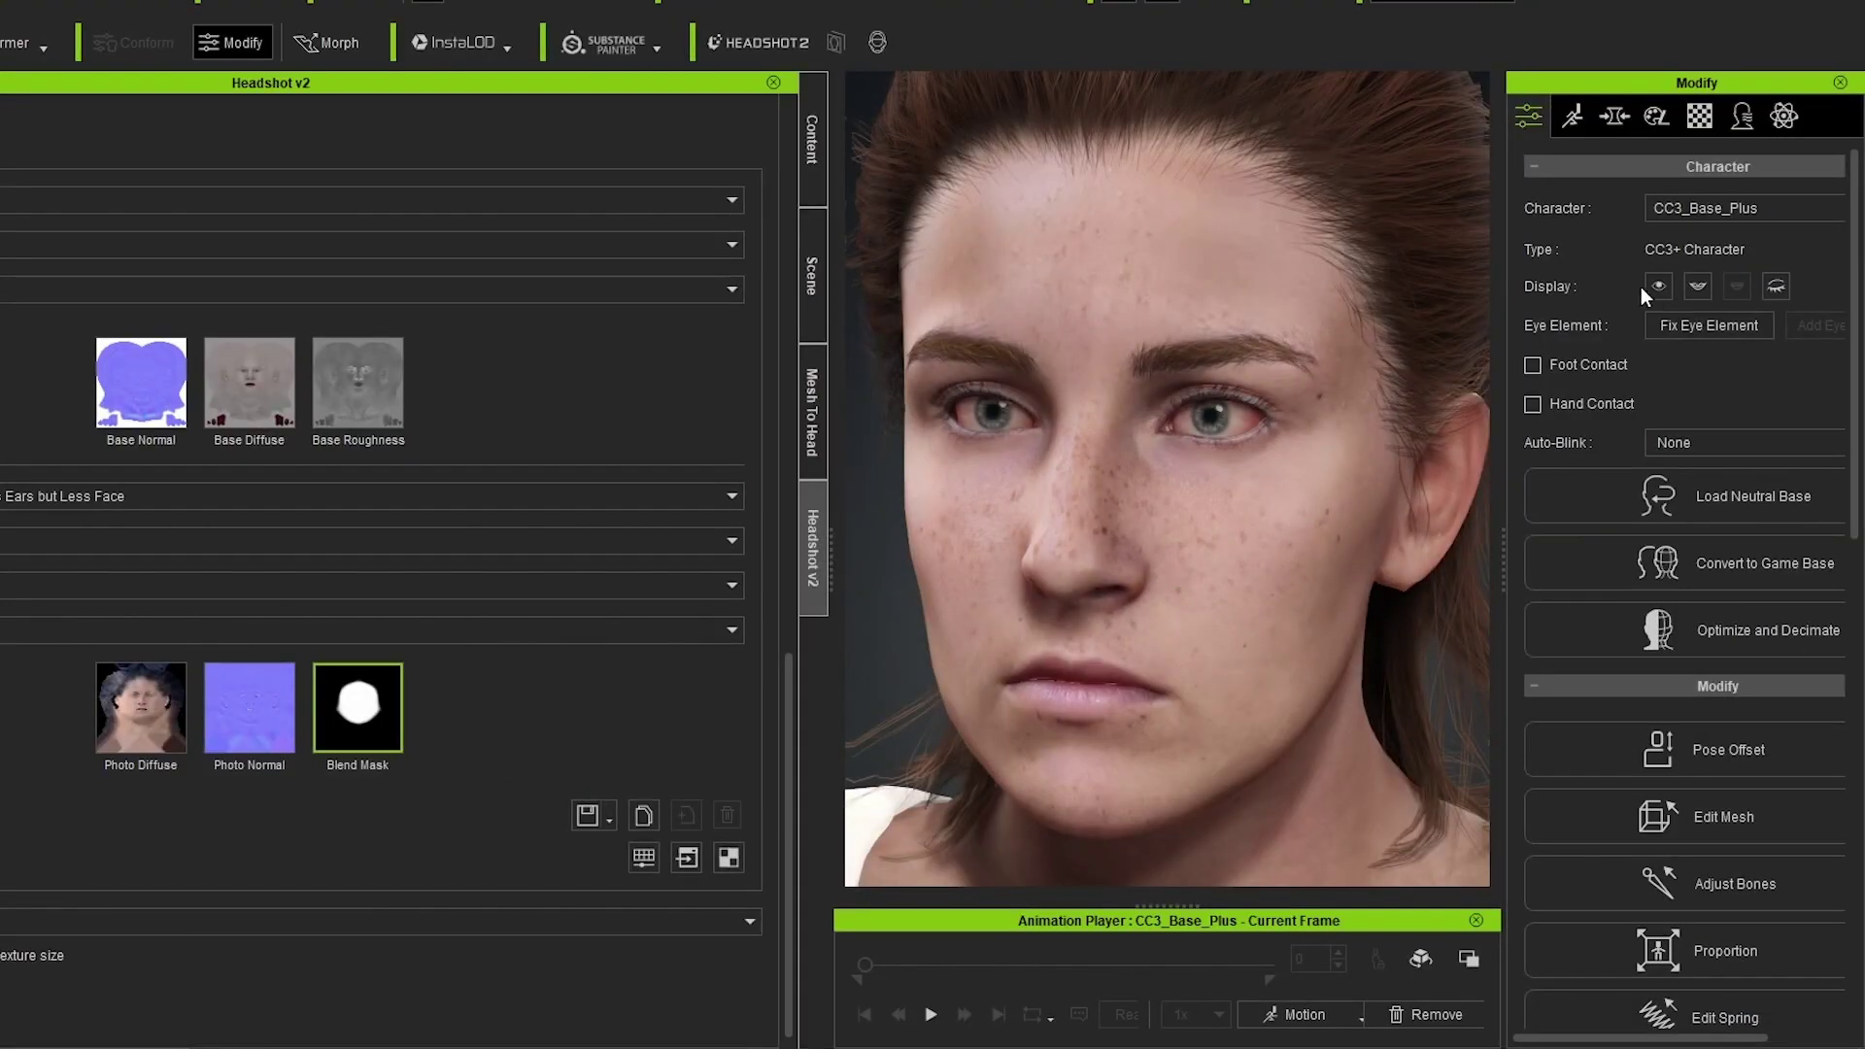
Set the Headshot eyelid mask to Maximum Eyelid and switch the character's closed-eye display
click(594, 541)
click(313, 587)
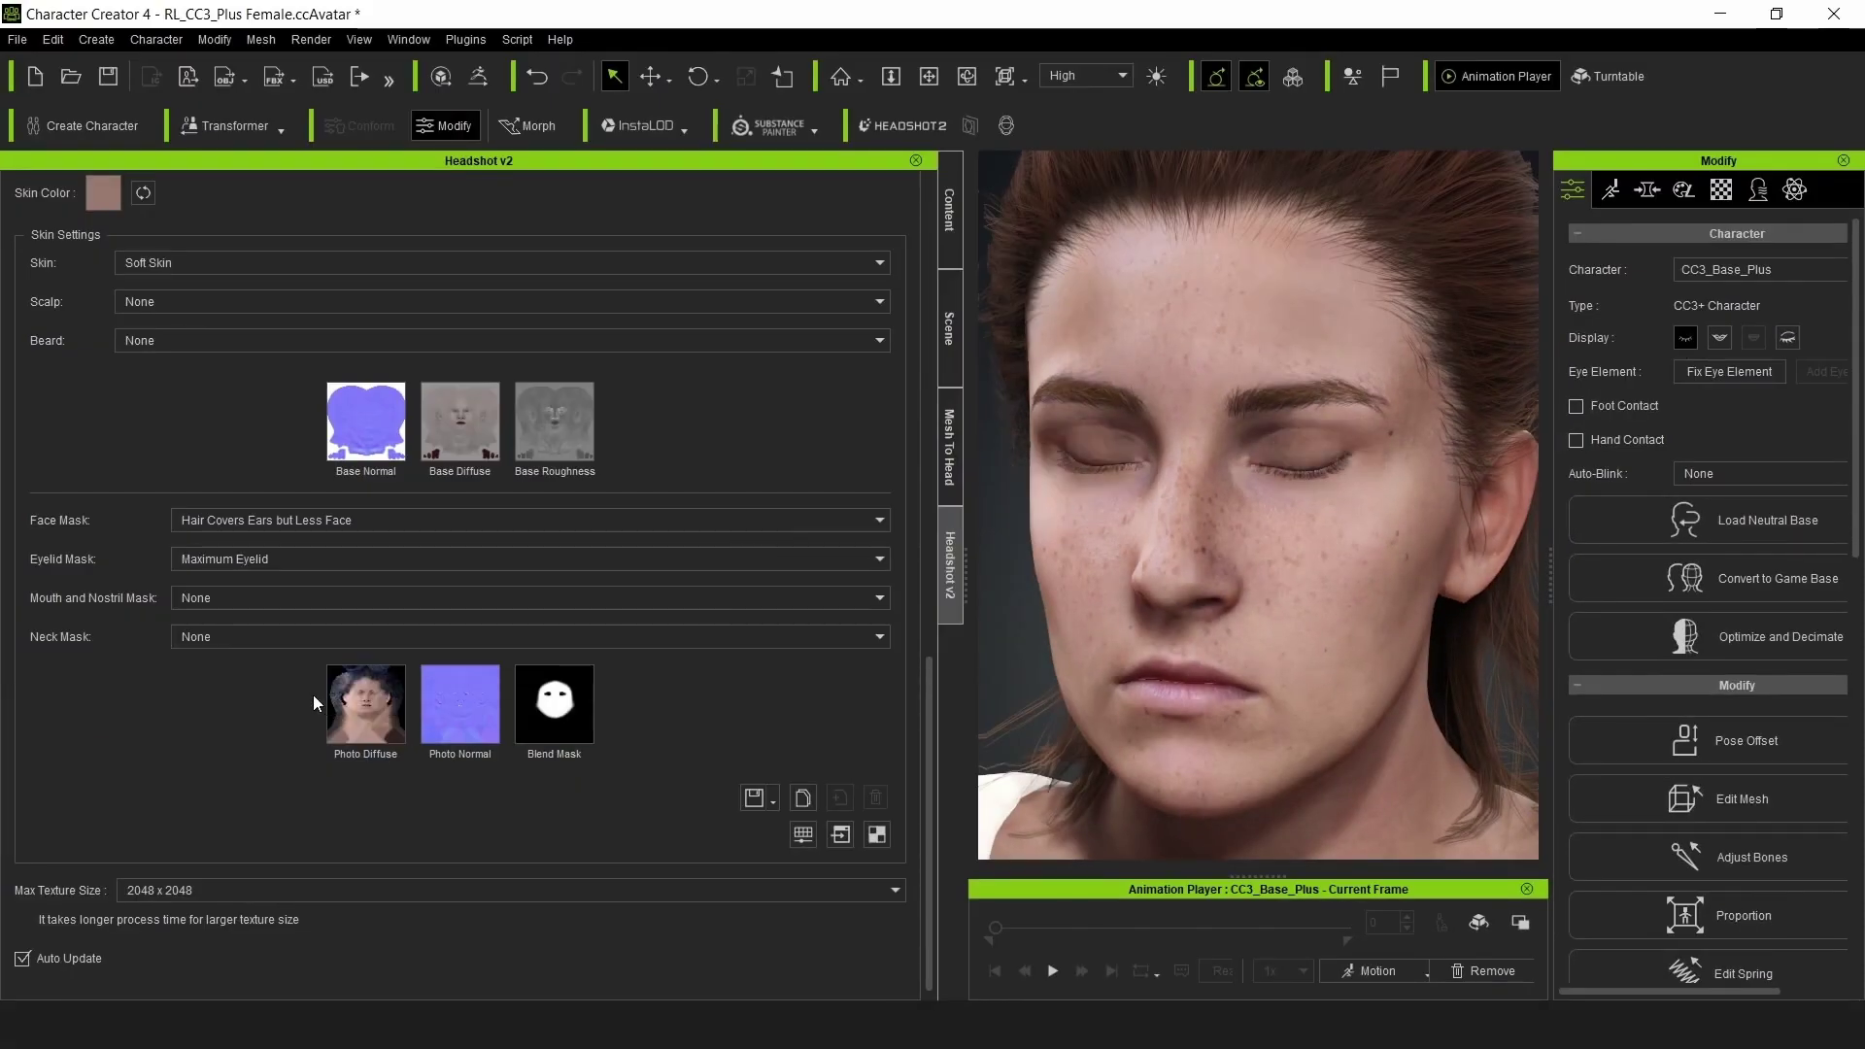
click(1686, 338)
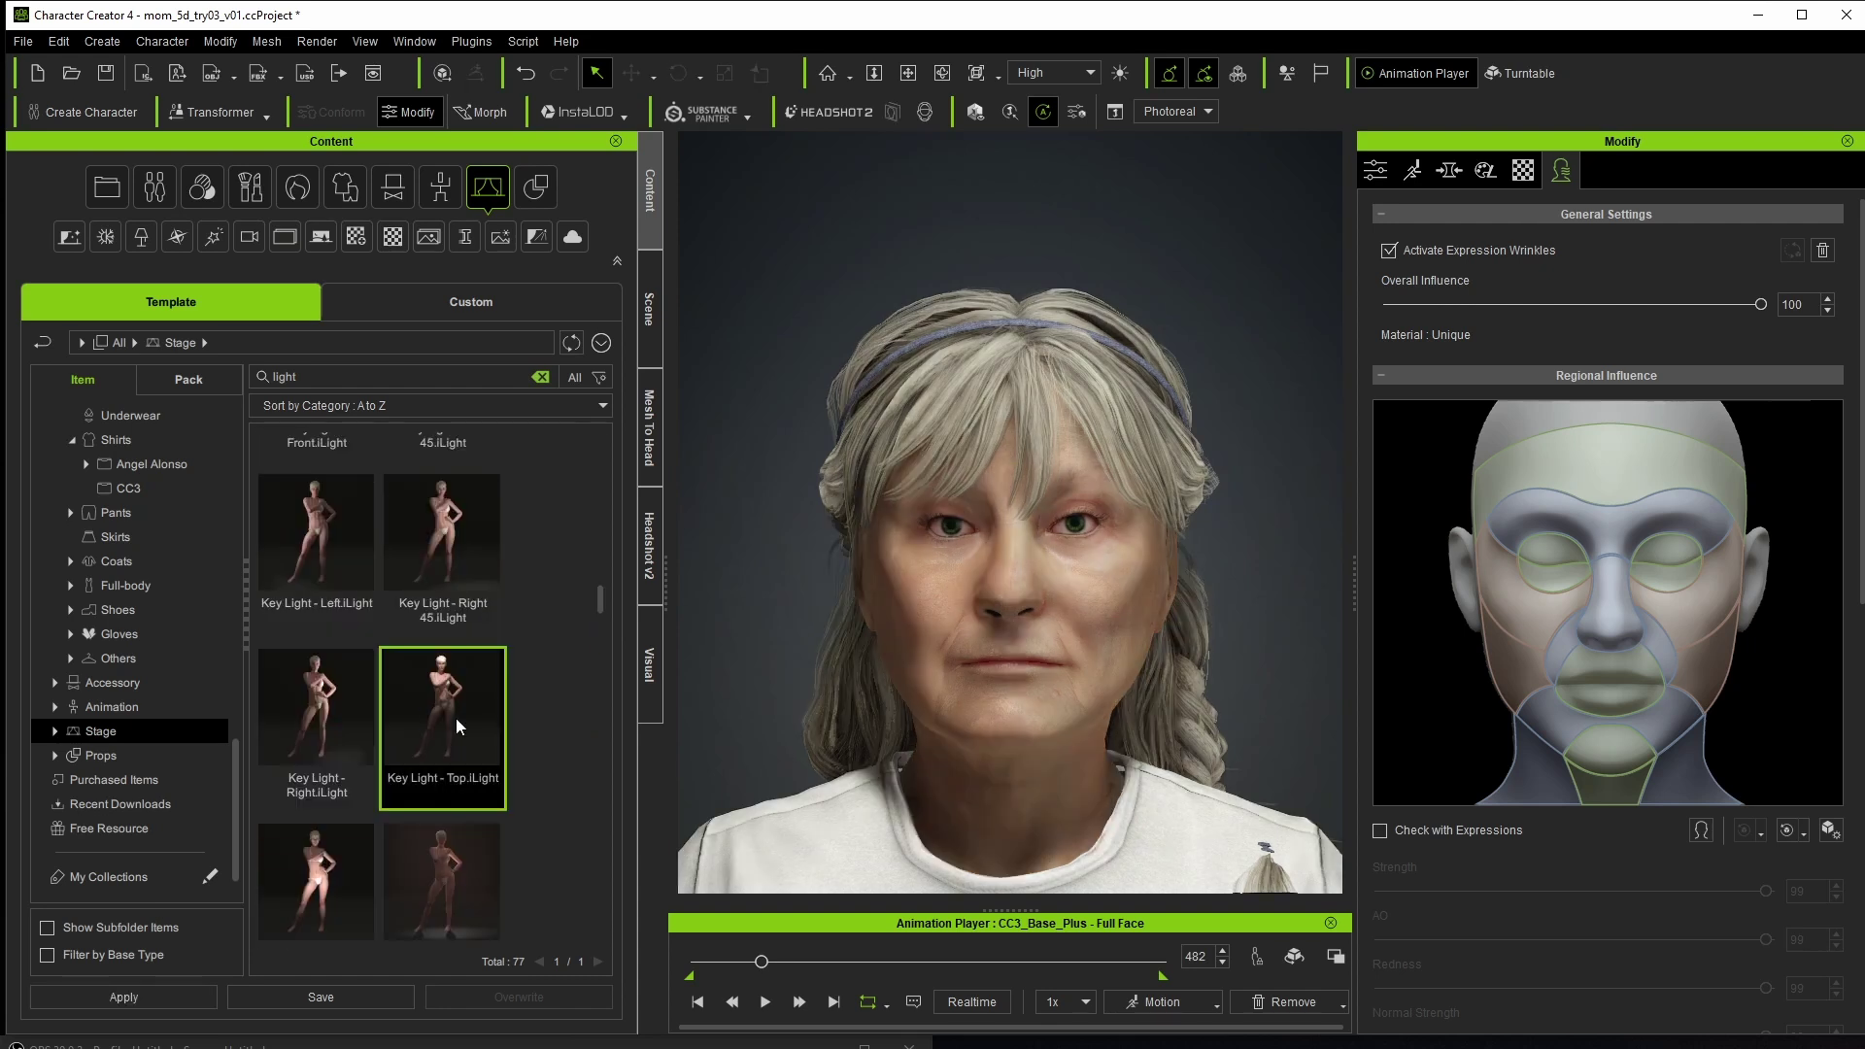
Apply the Key Light - Top preset to the older woman's character and swap it for another light preset
double_click(467, 723)
scroll(573, 796, down, 10)
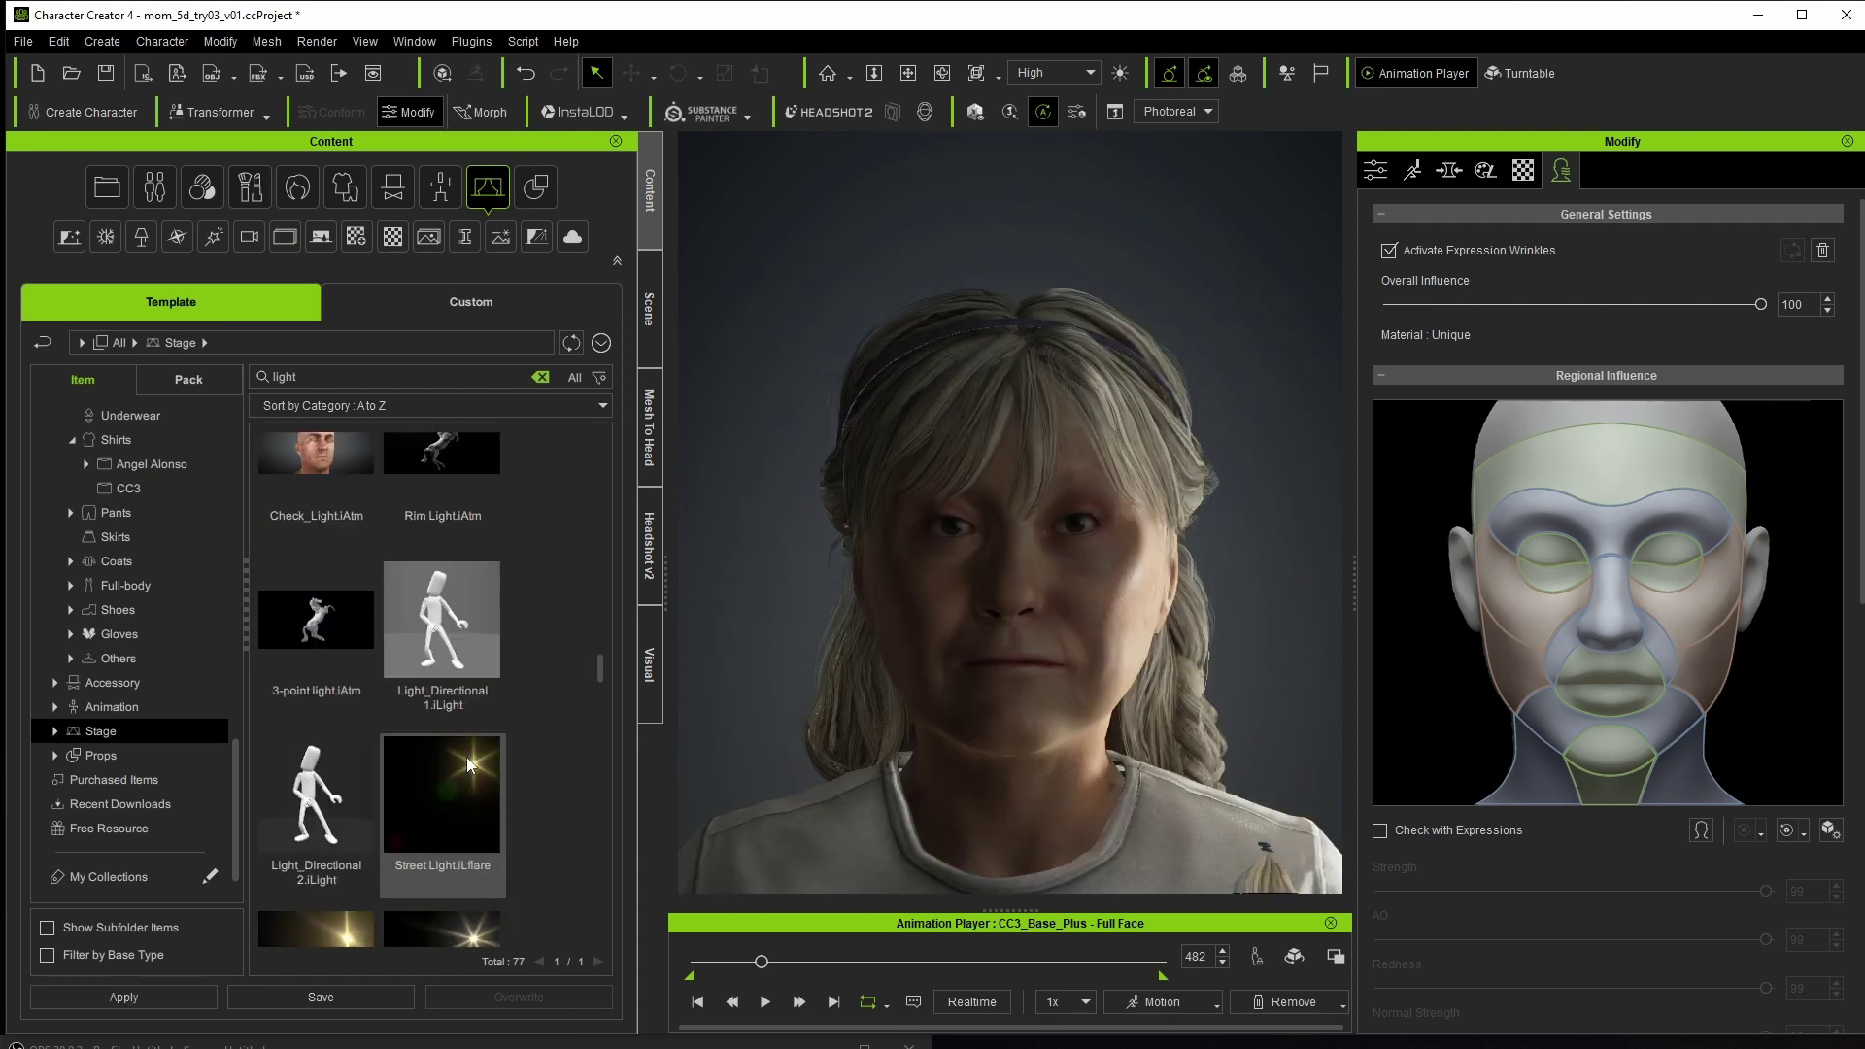
scroll(554, 700, up, 10)
double_click(460, 530)
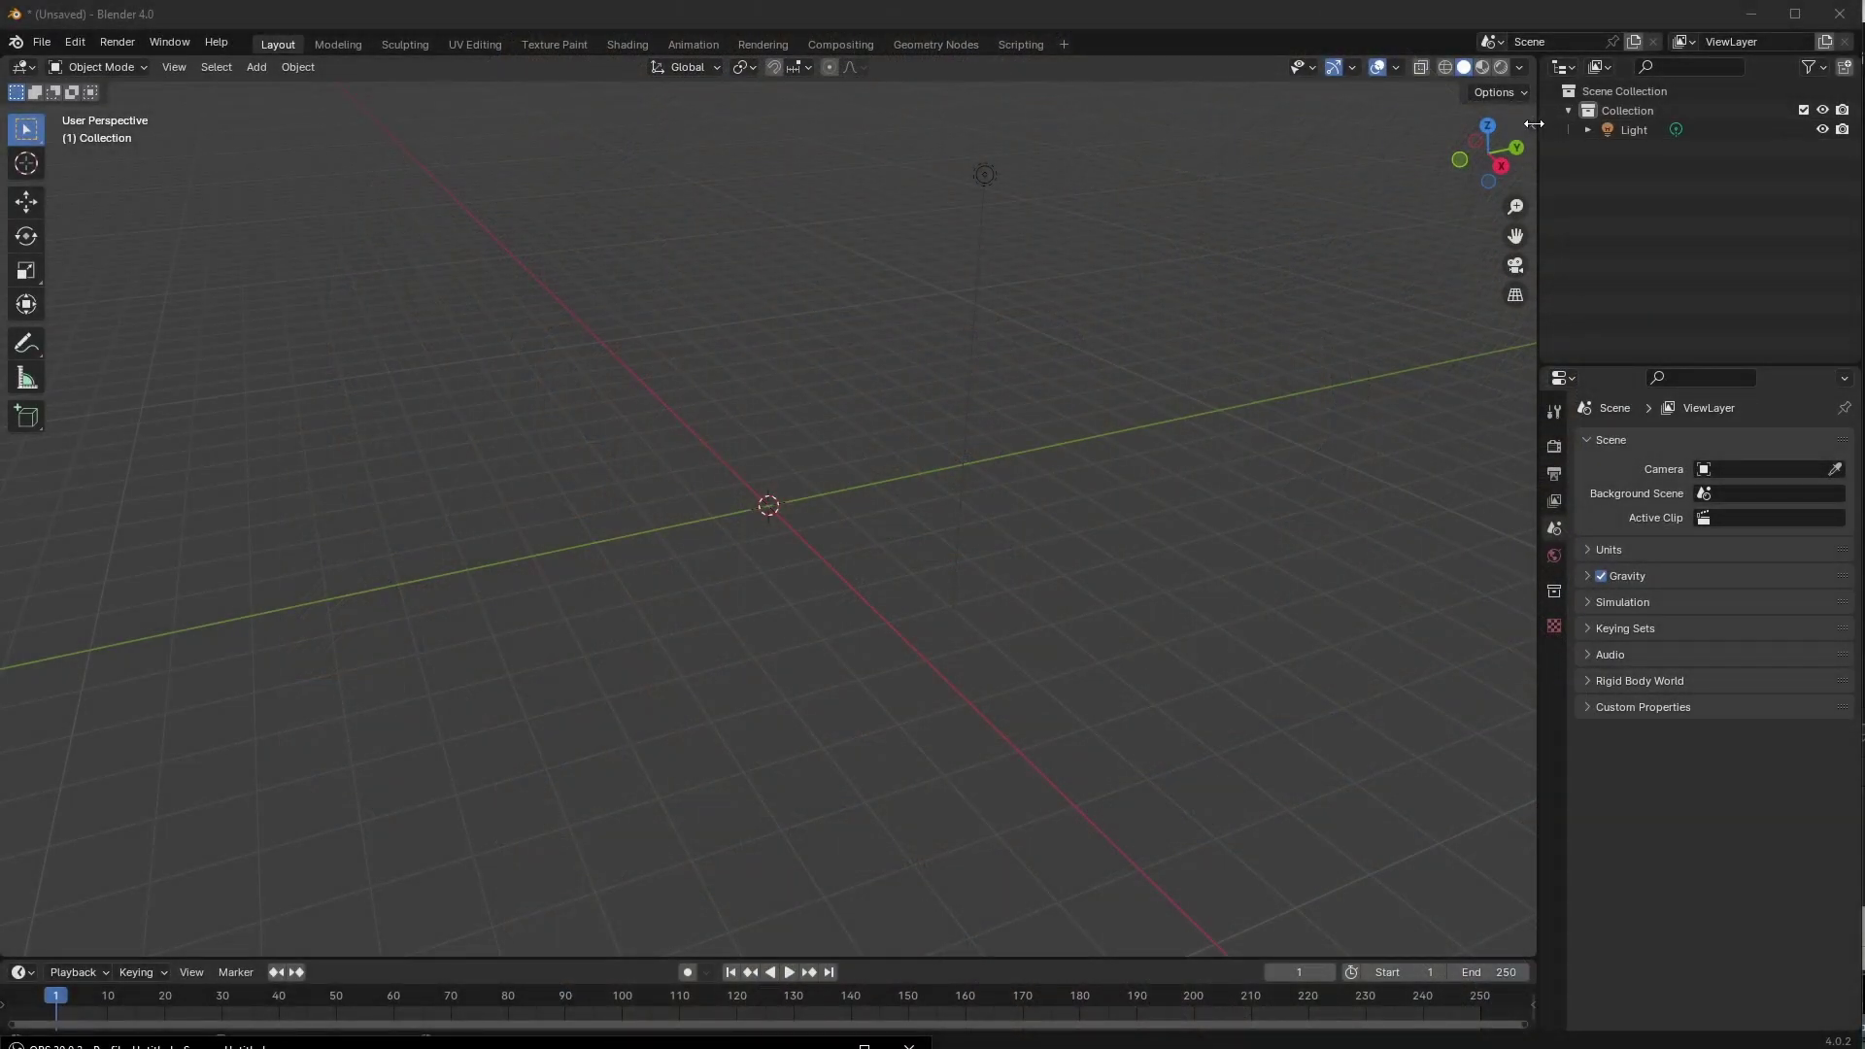
Create a new FaceBuilder head in Blender and load AQ3A0673.jpg and AQ3A0675.jpg to AQ3A0680.jpg as its views
click(1534, 124)
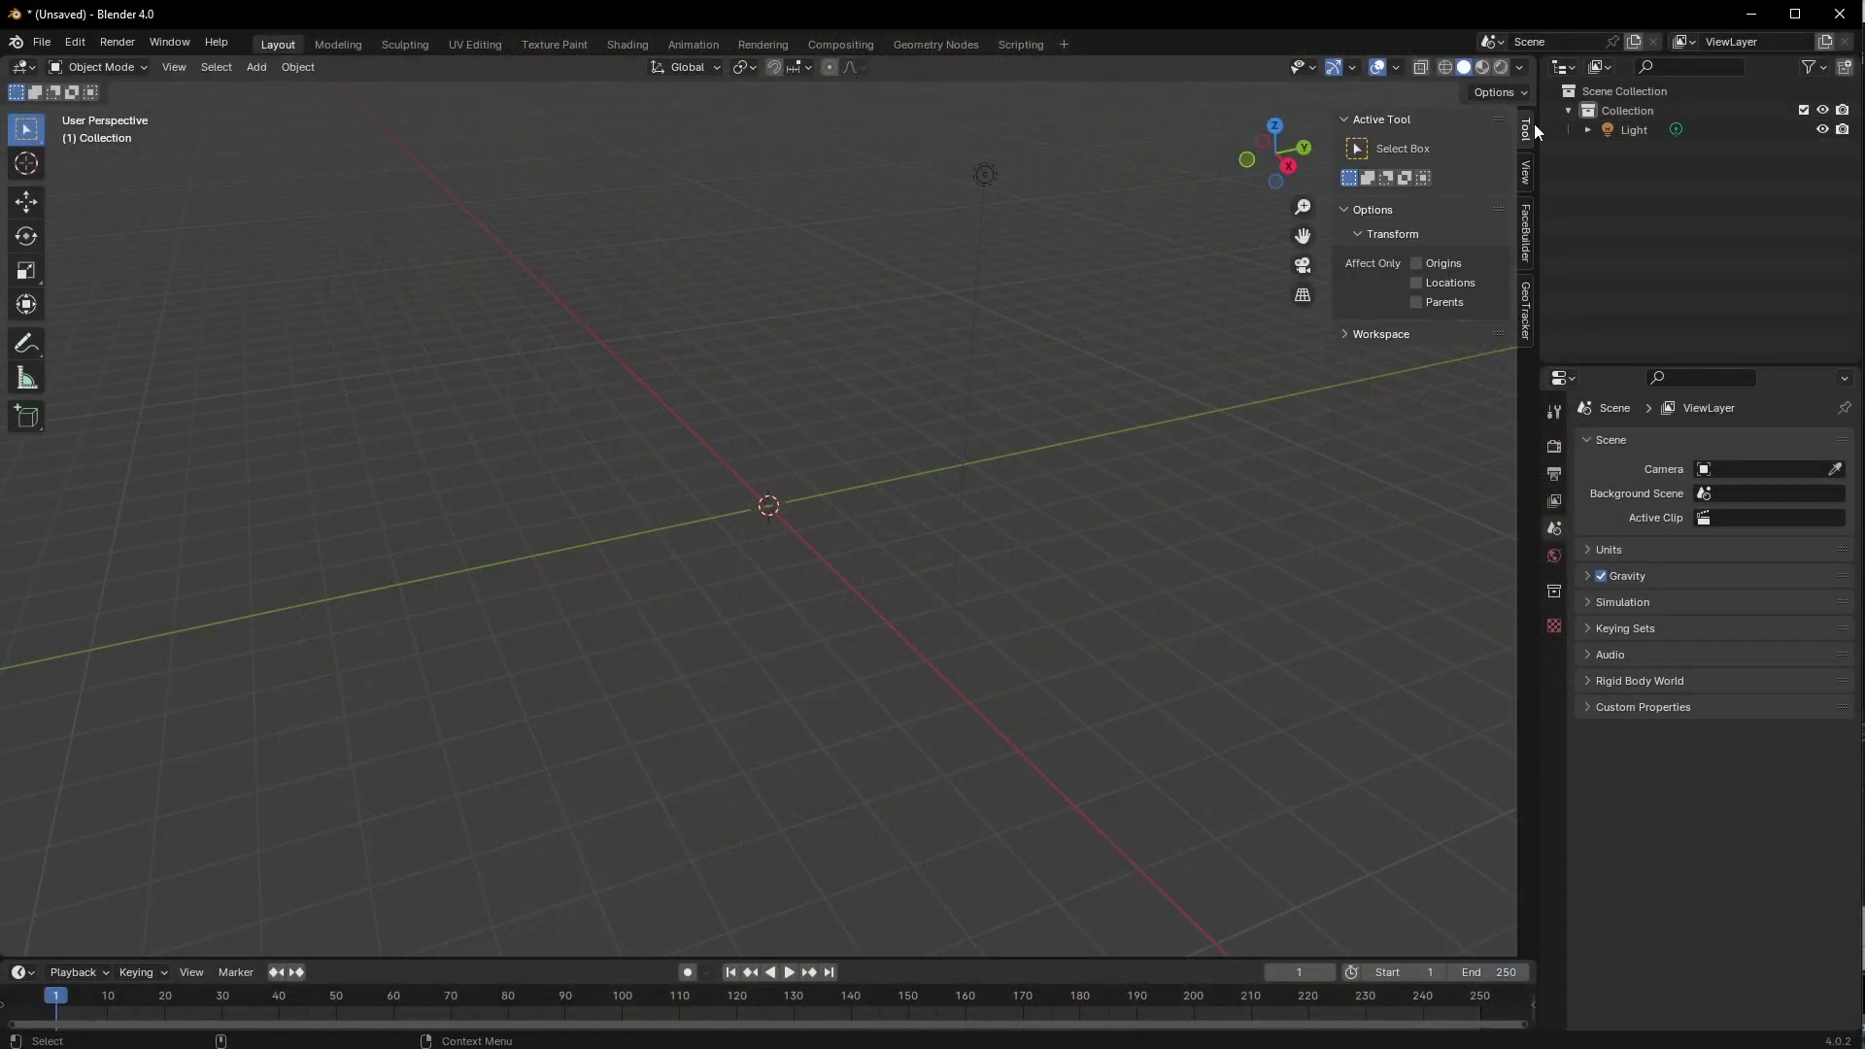
click(1526, 233)
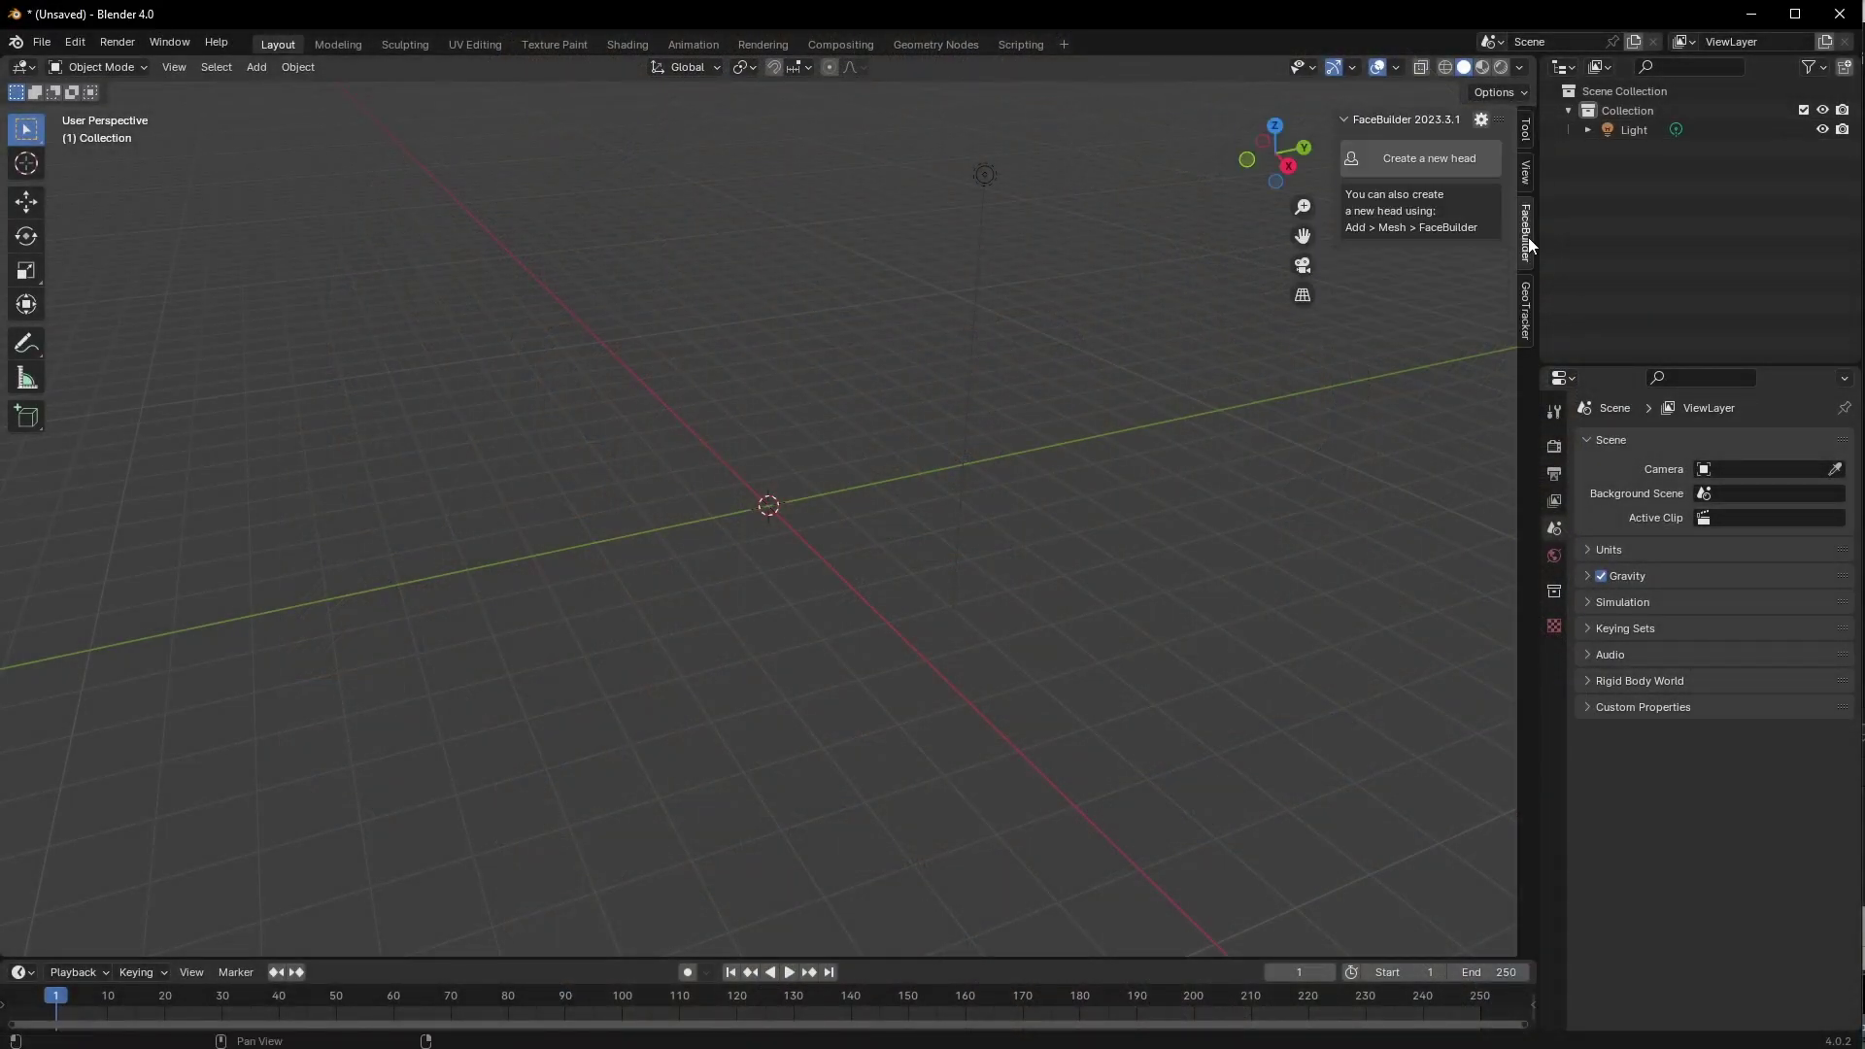
click(1416, 163)
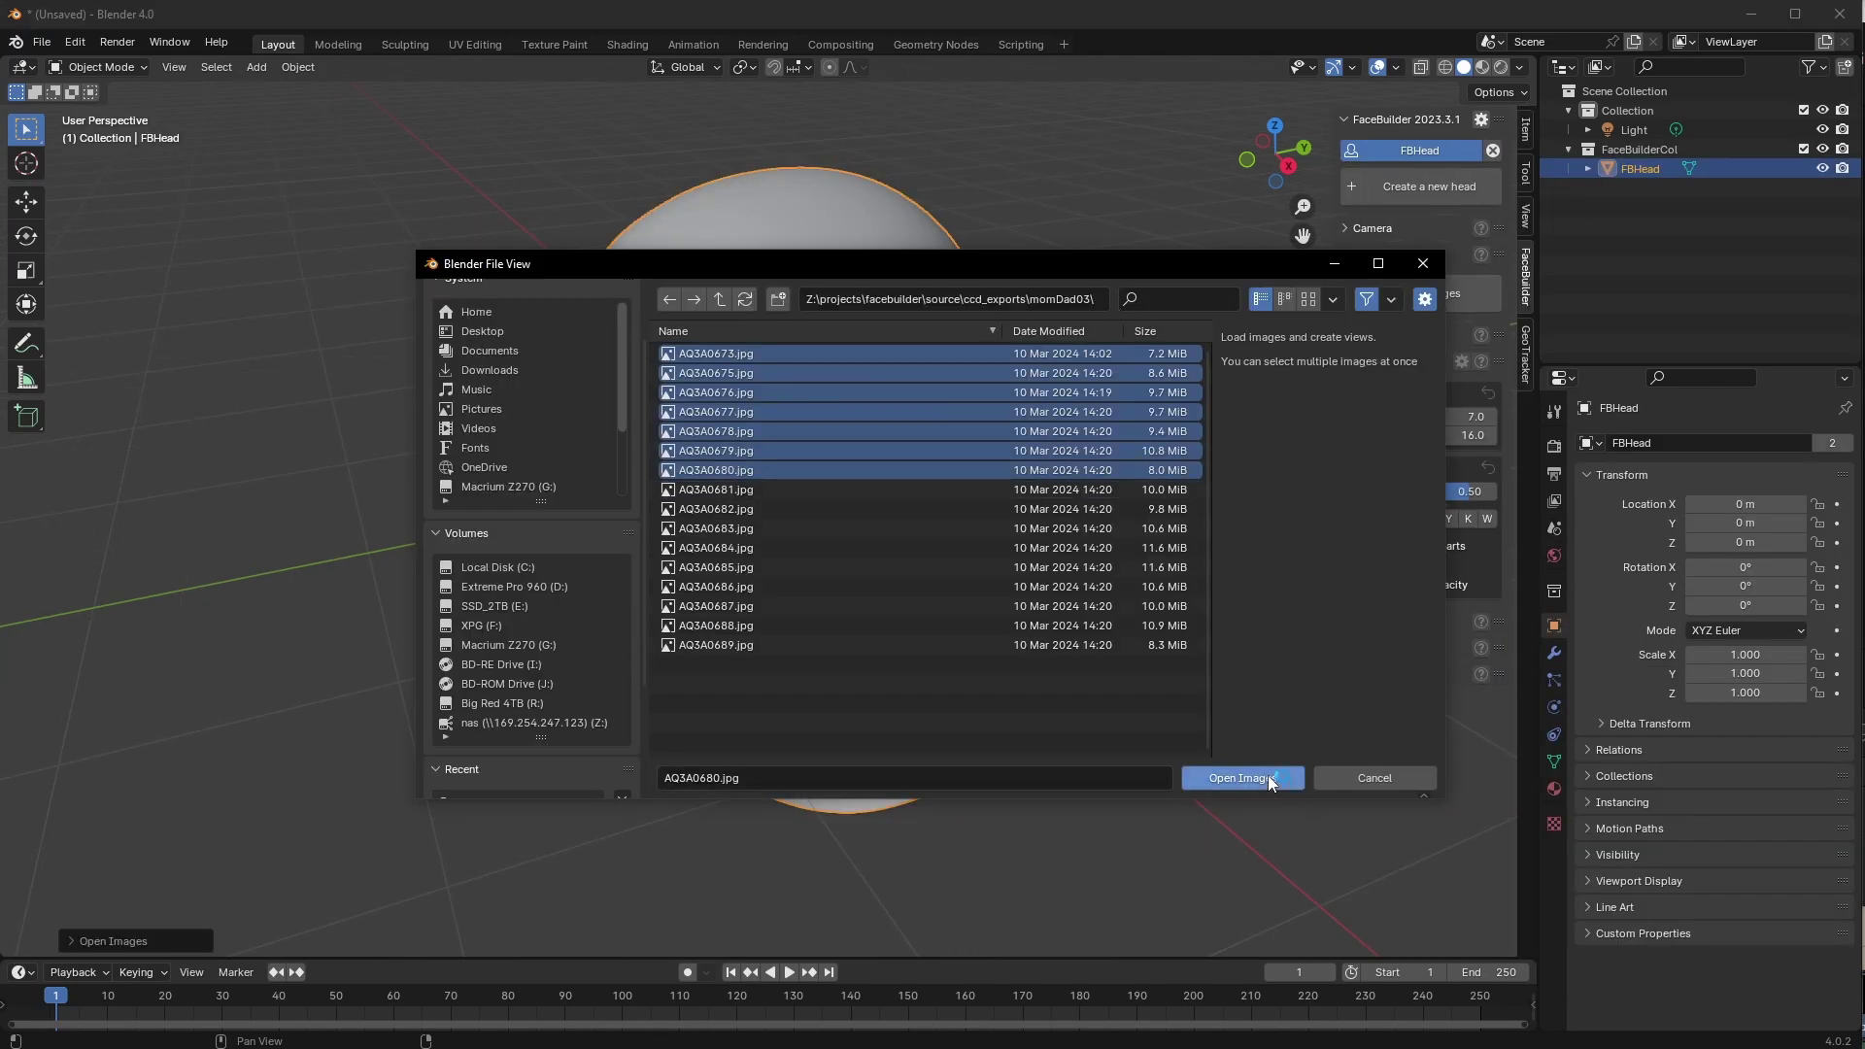
click(1268, 775)
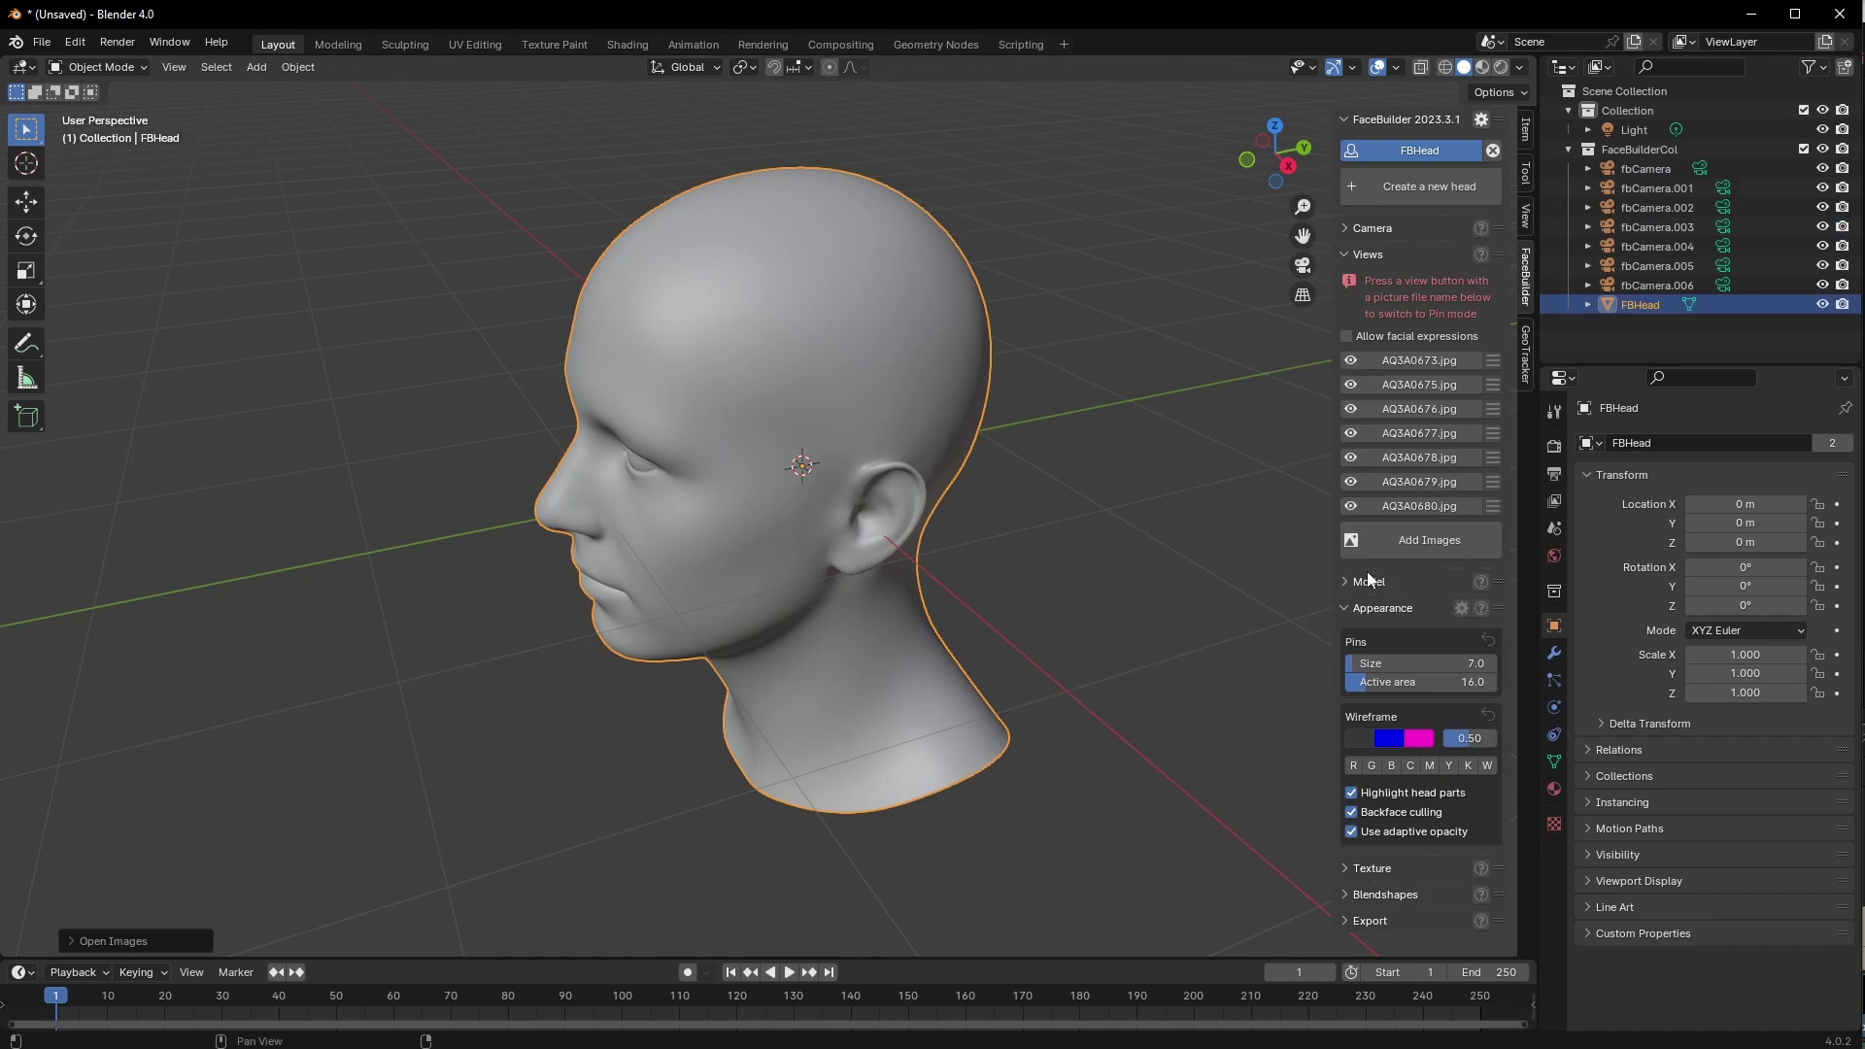
Allow facial expressions for the head and pin the jaw contour below the earlobe in the AQ3A0675.jpg view
click(1351, 336)
click(1350, 384)
click(1377, 476)
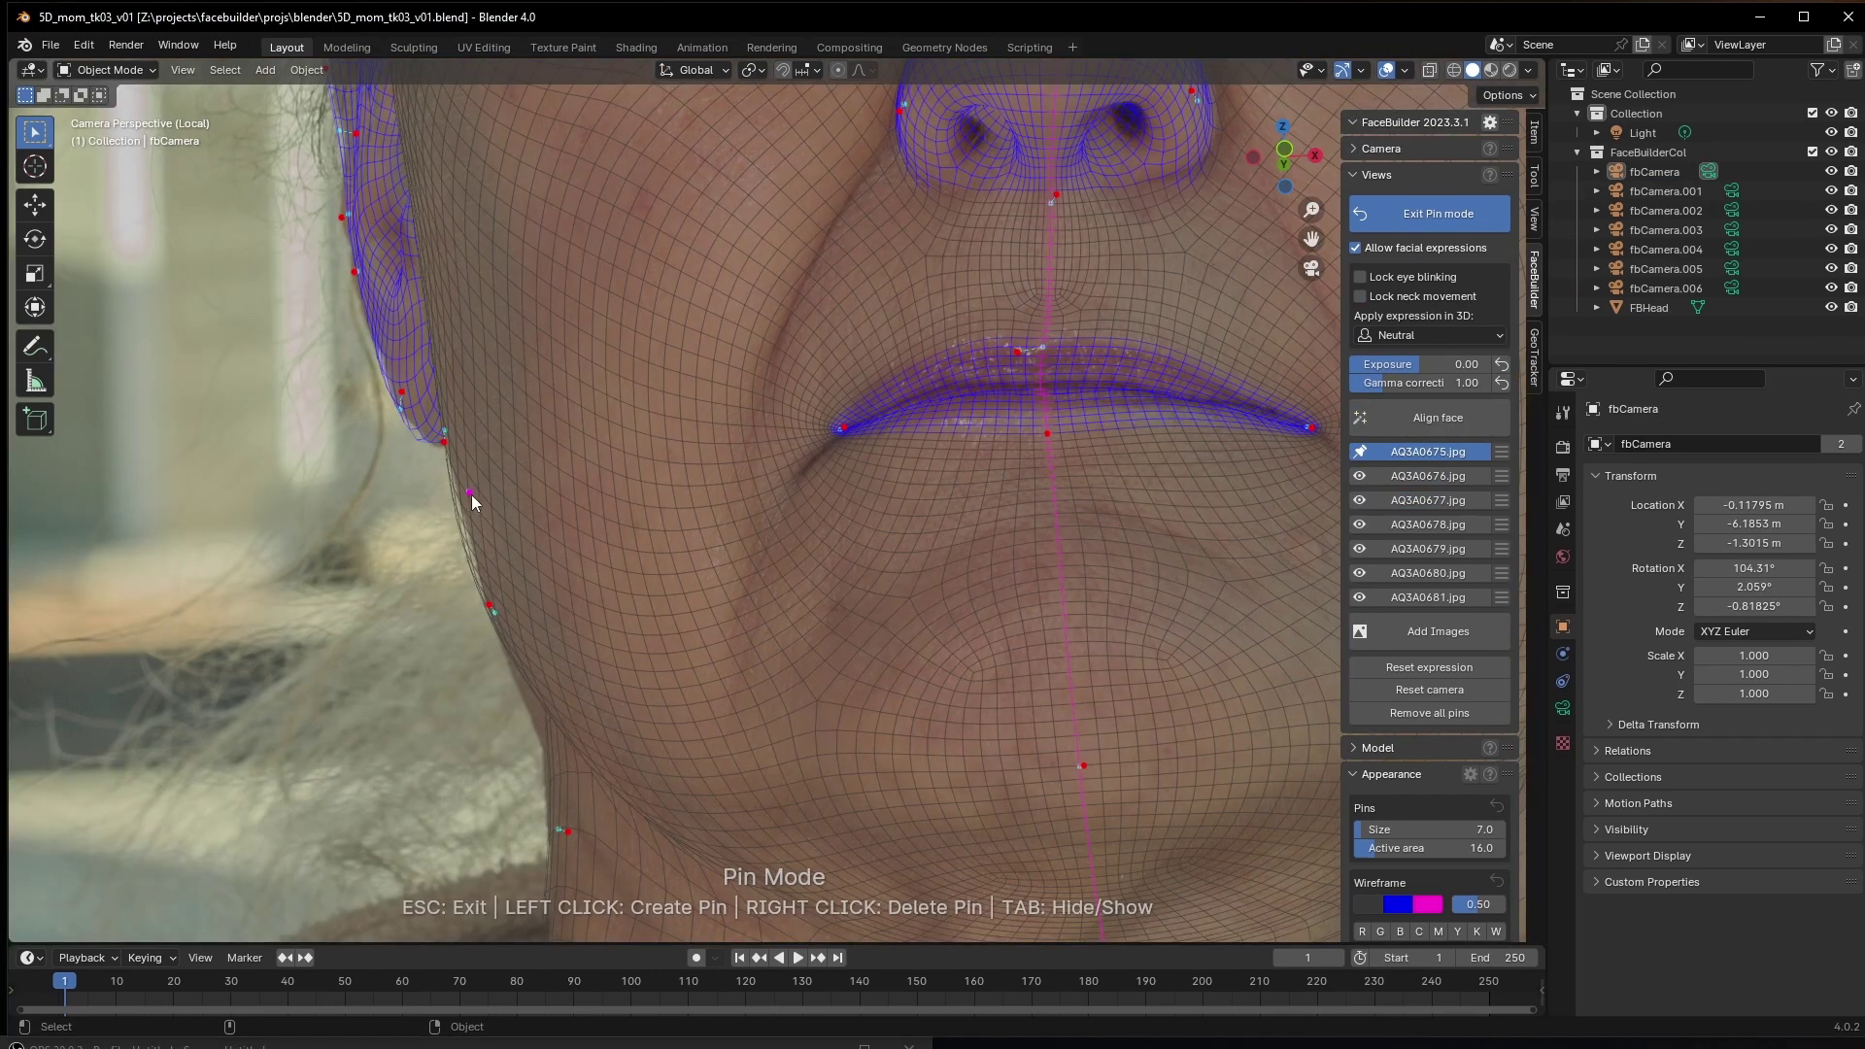
drag(473, 502, 483, 500)
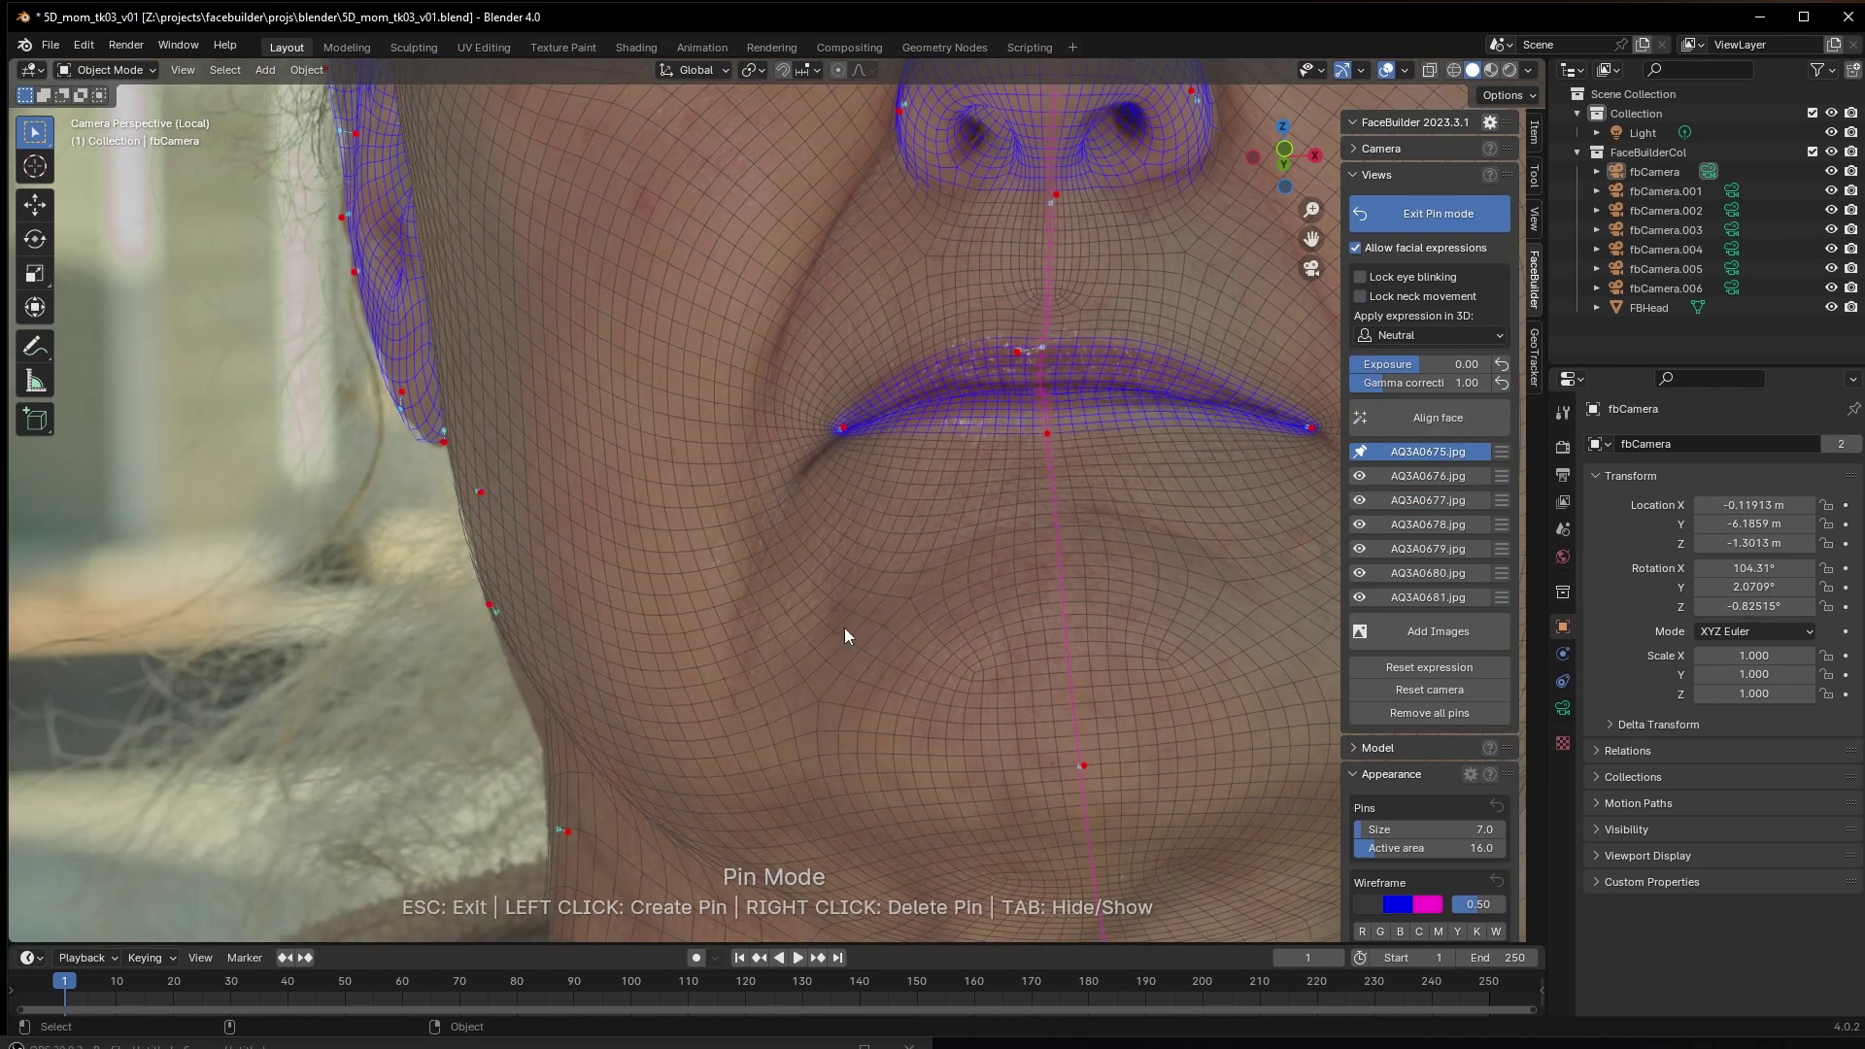
shift+middle_drag(944, 604, 789, 789)
Align the face automatically in the AQ3A0676.jpg view and correct the pin at the nearer eye's outer corner
click(1417, 476)
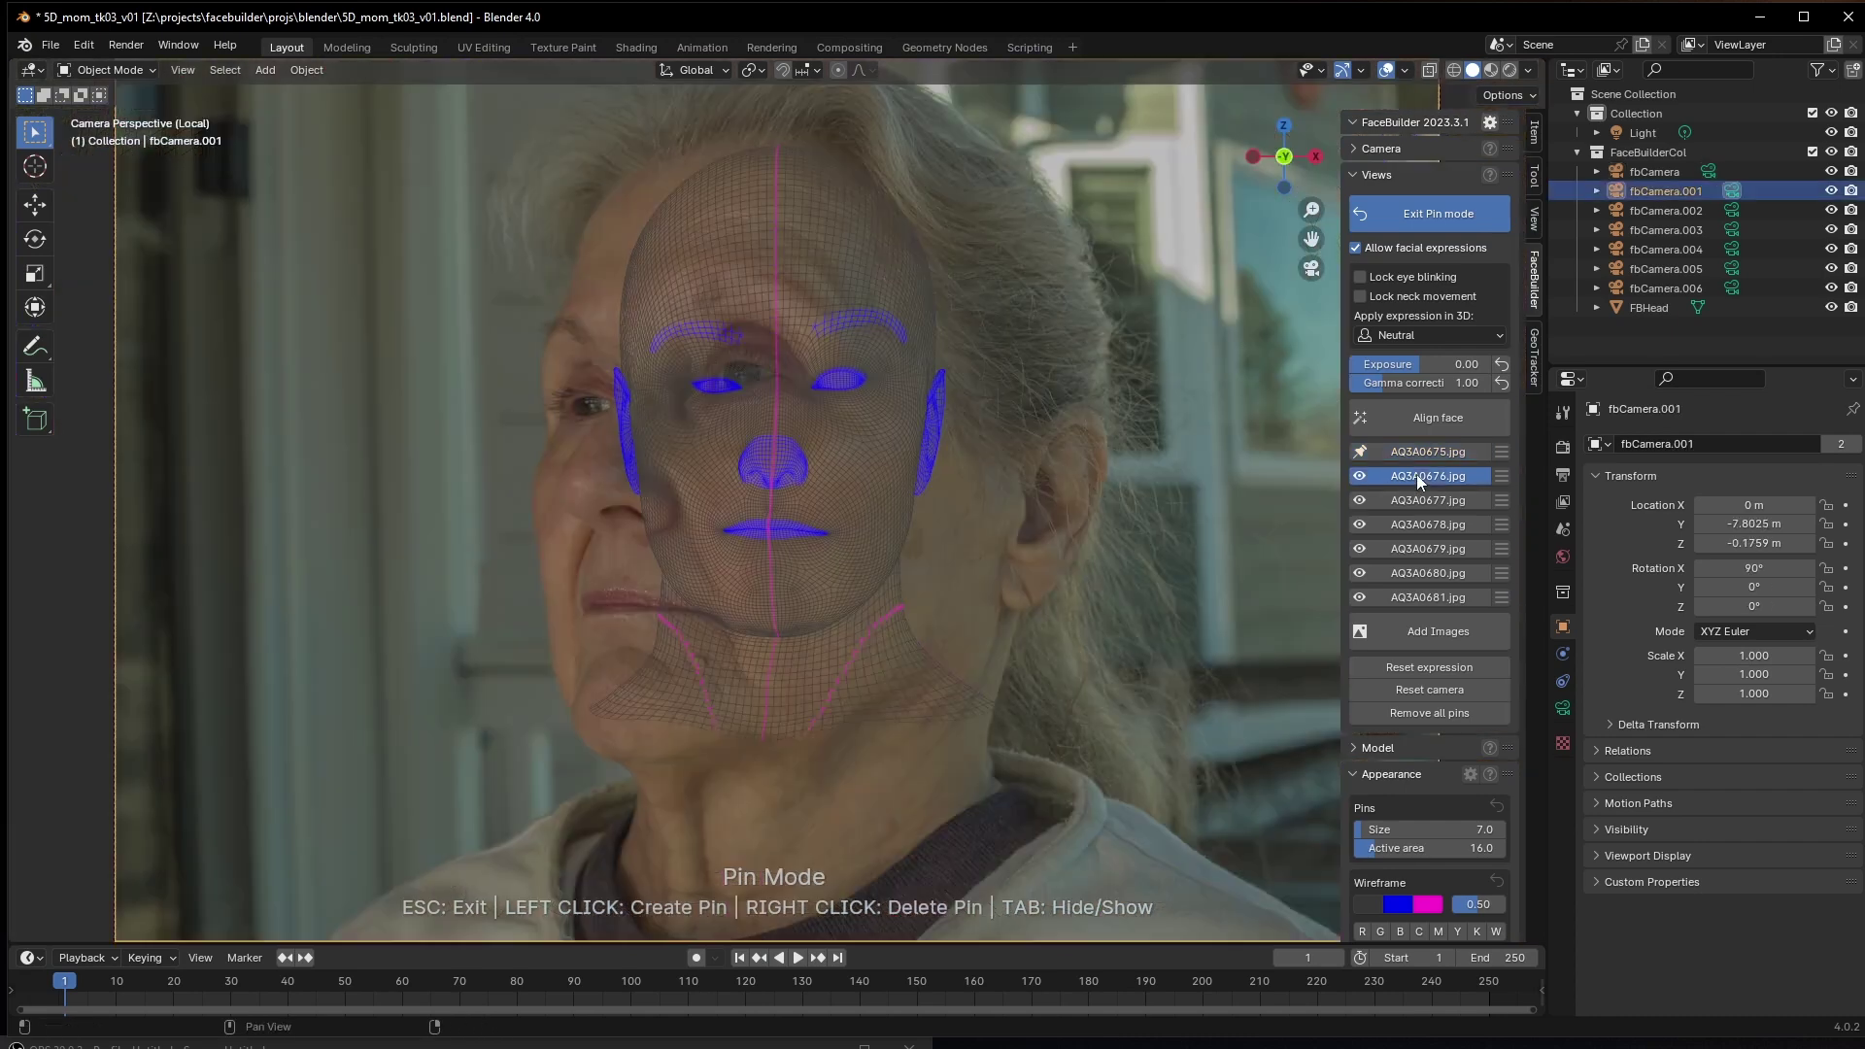
click(1429, 423)
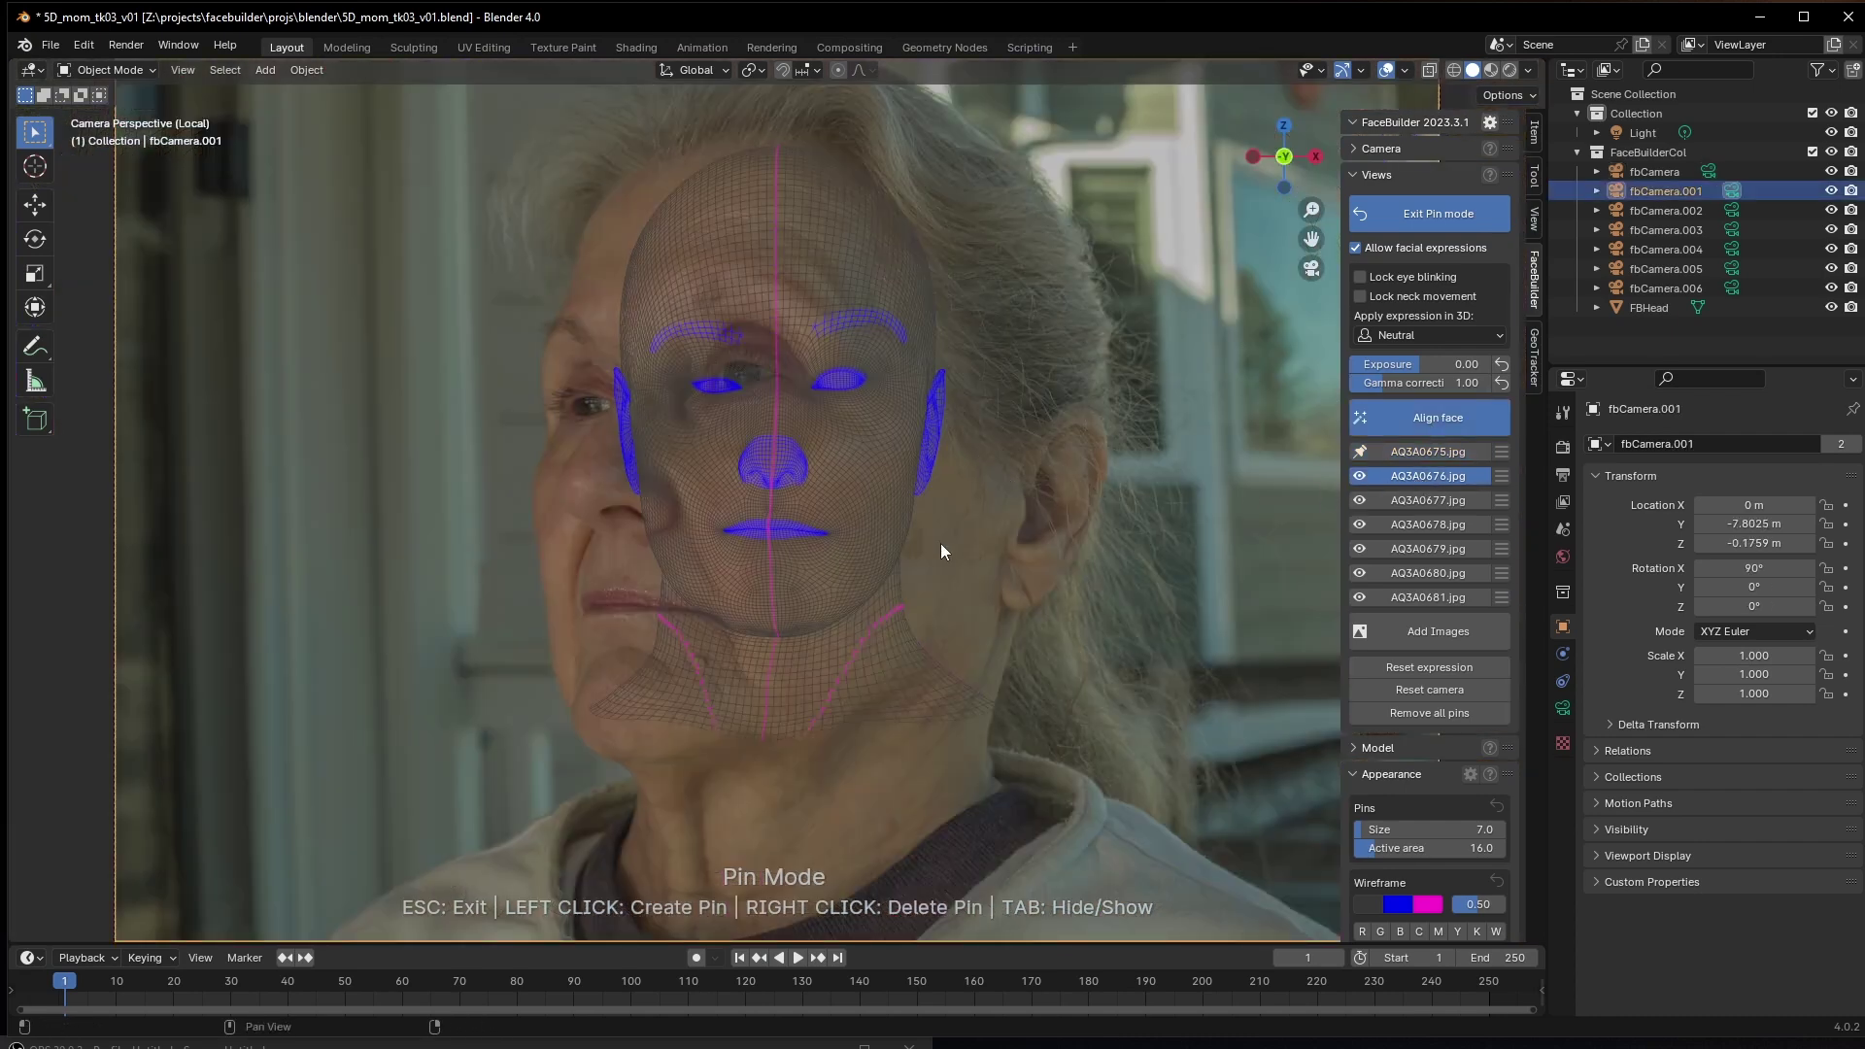
scroll(725, 423, up, 6)
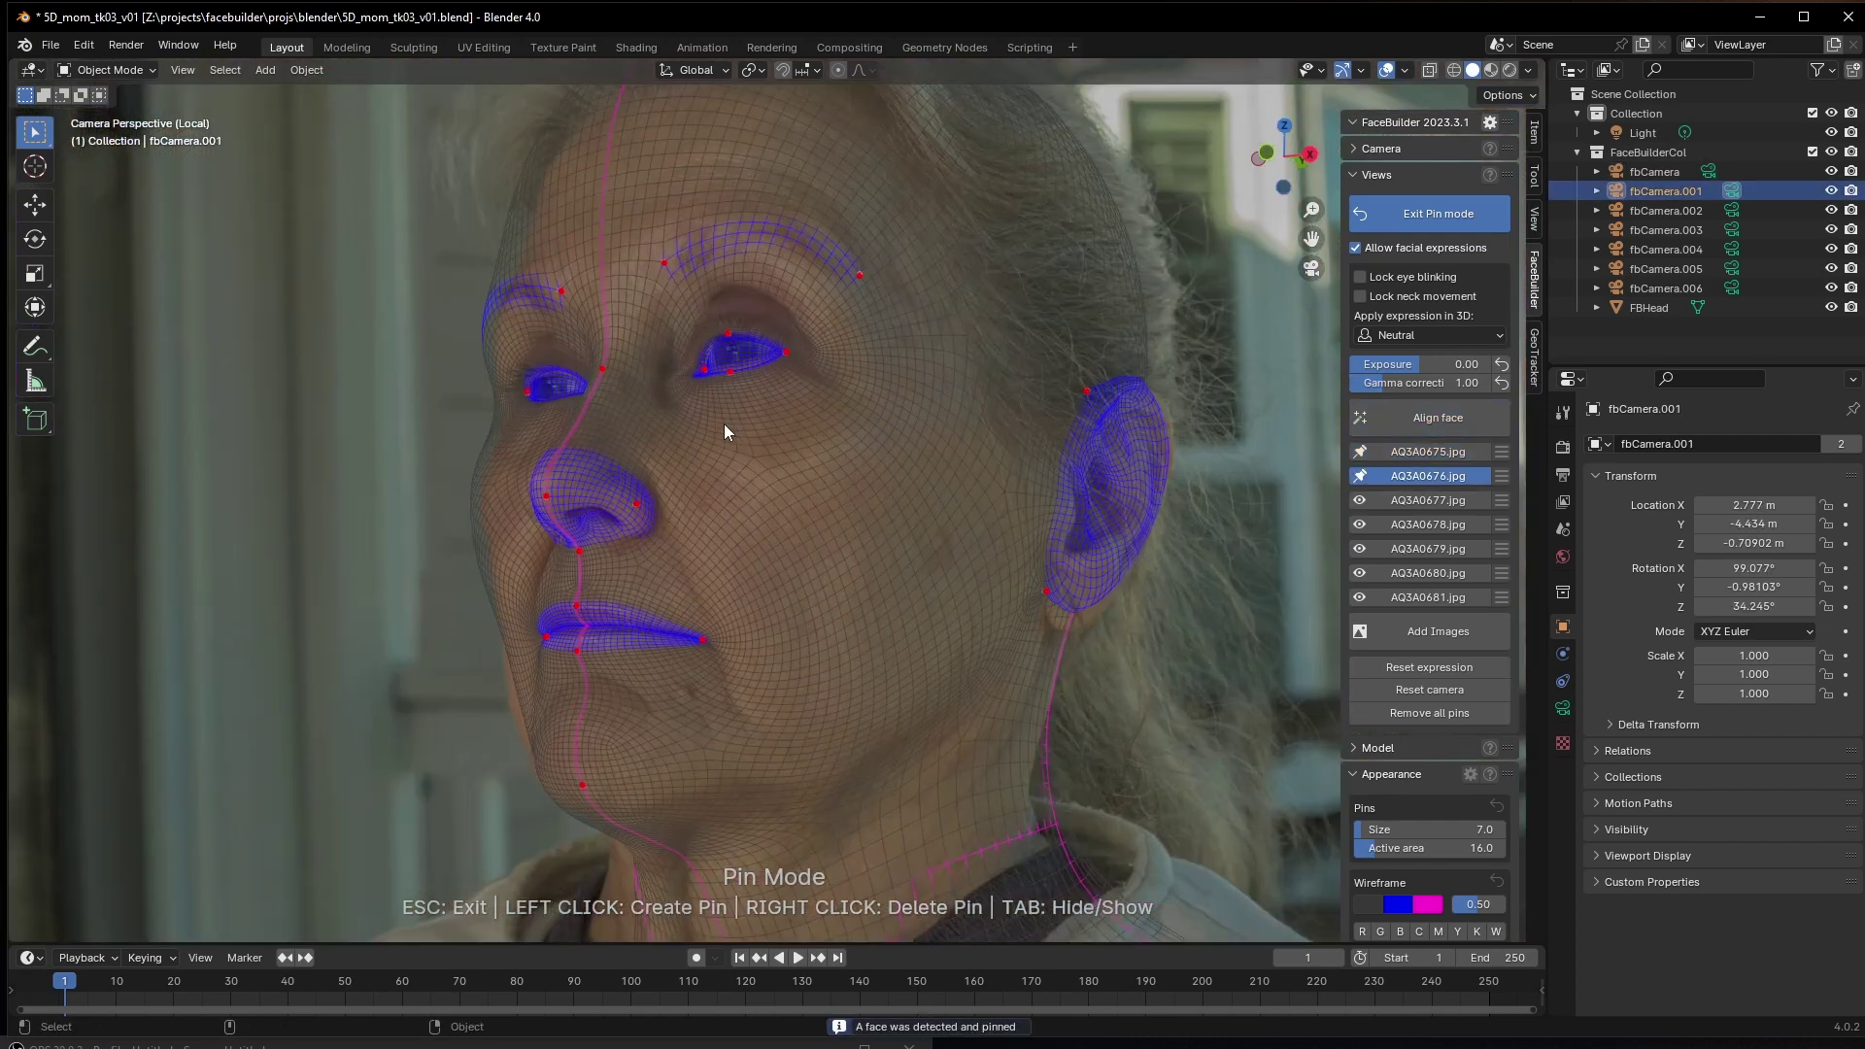
scroll(918, 583, up, 2)
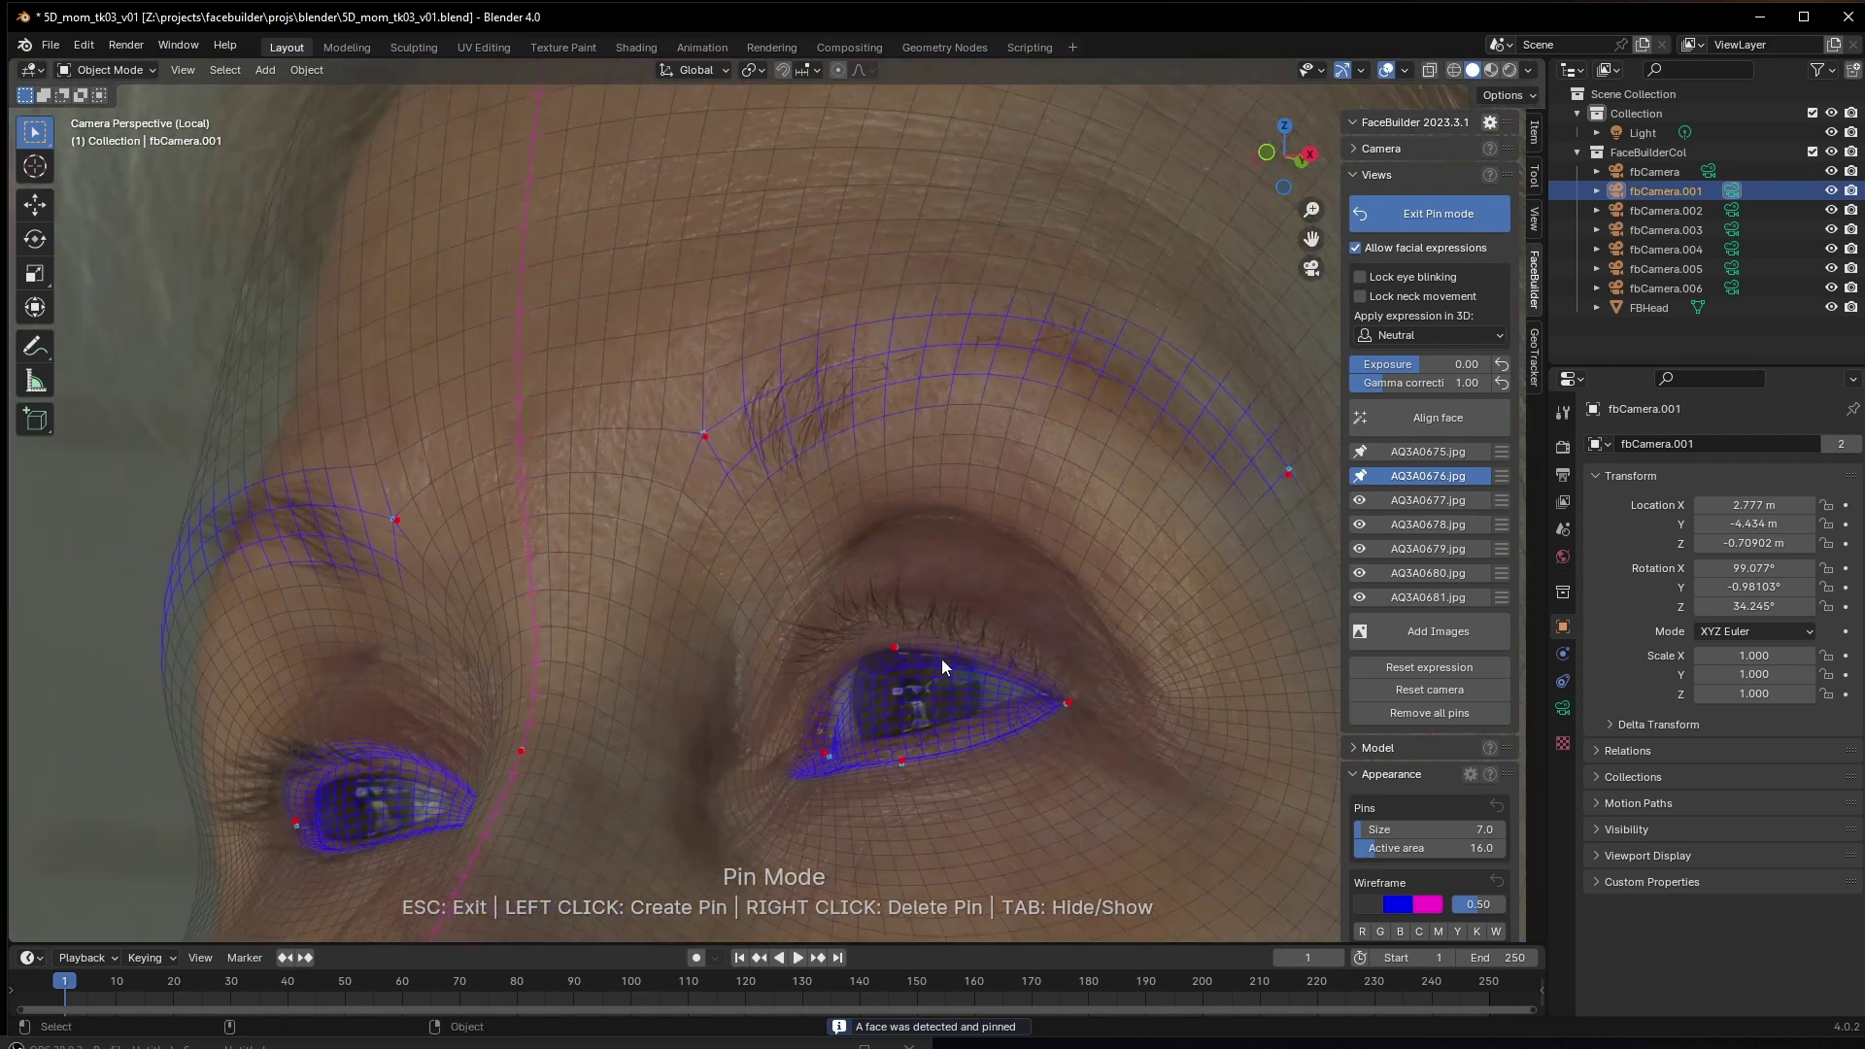
scroll(845, 525, up, 1)
scroll(983, 633, up, 1)
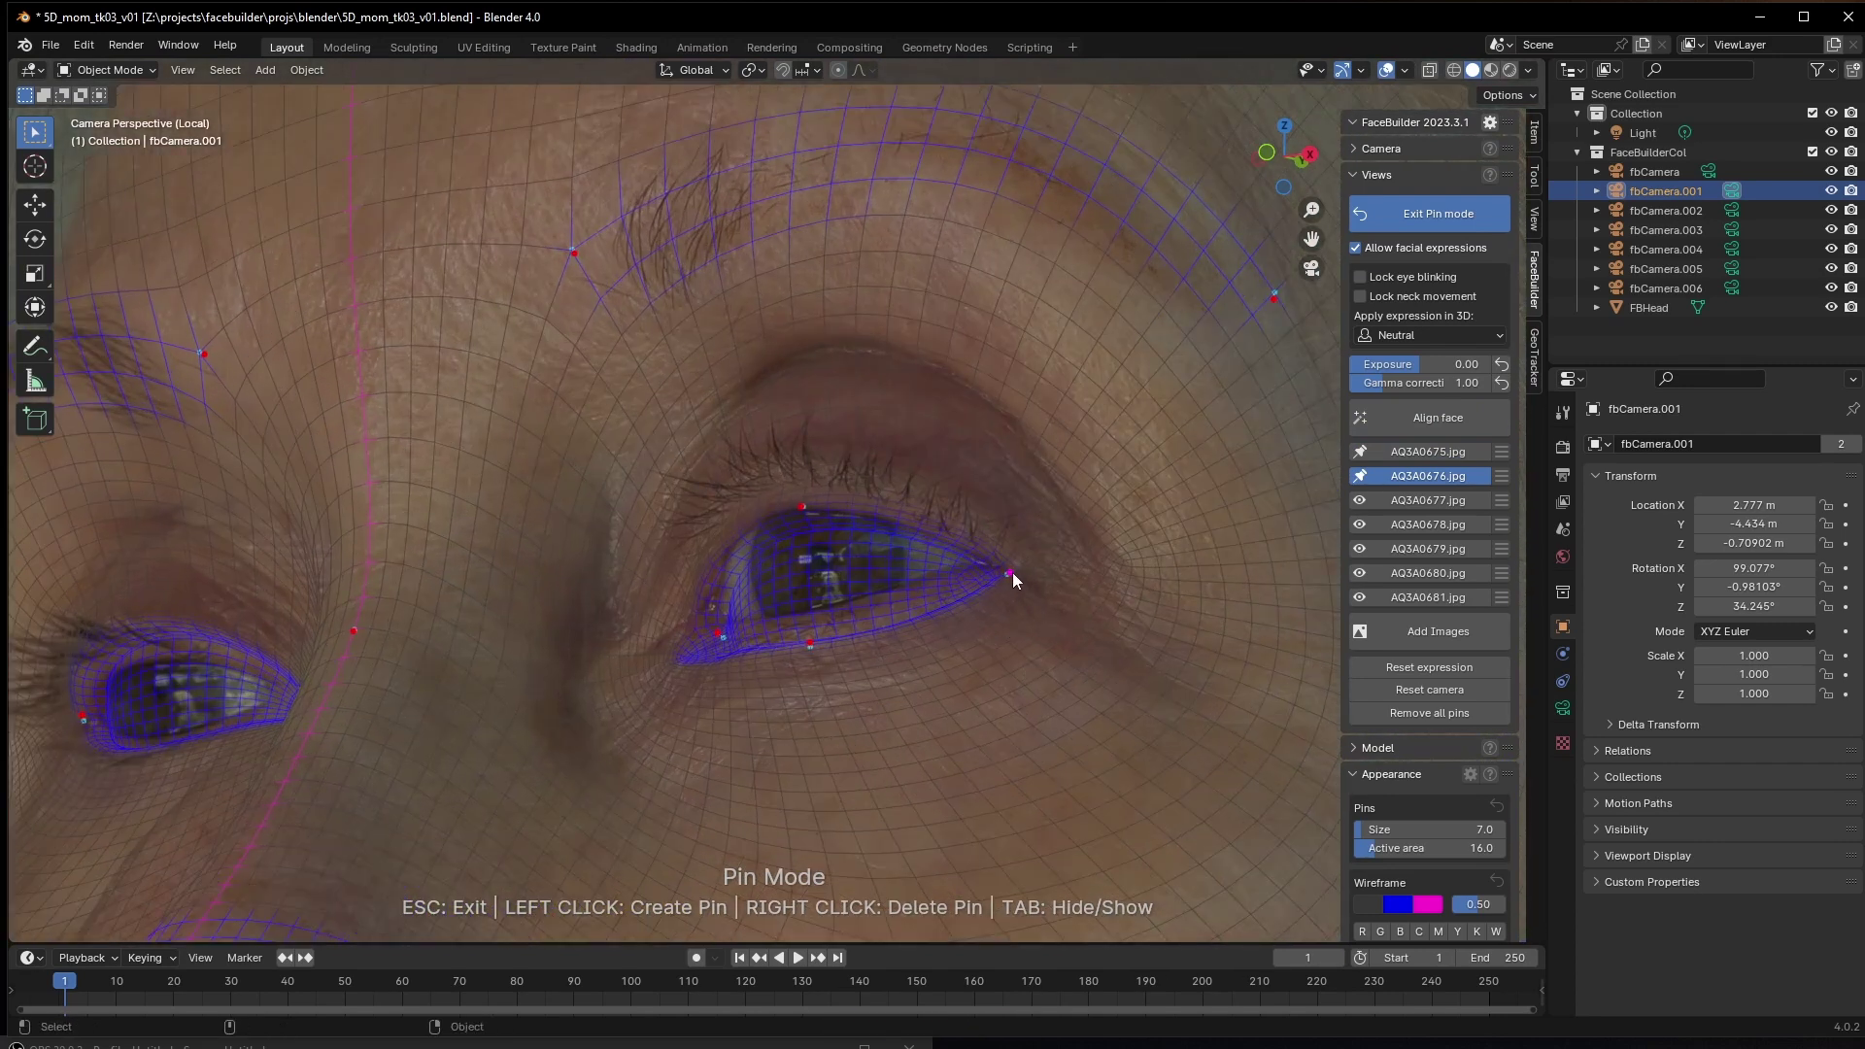
drag(1012, 573, 1003, 565)
scroll(757, 613, up, 2)
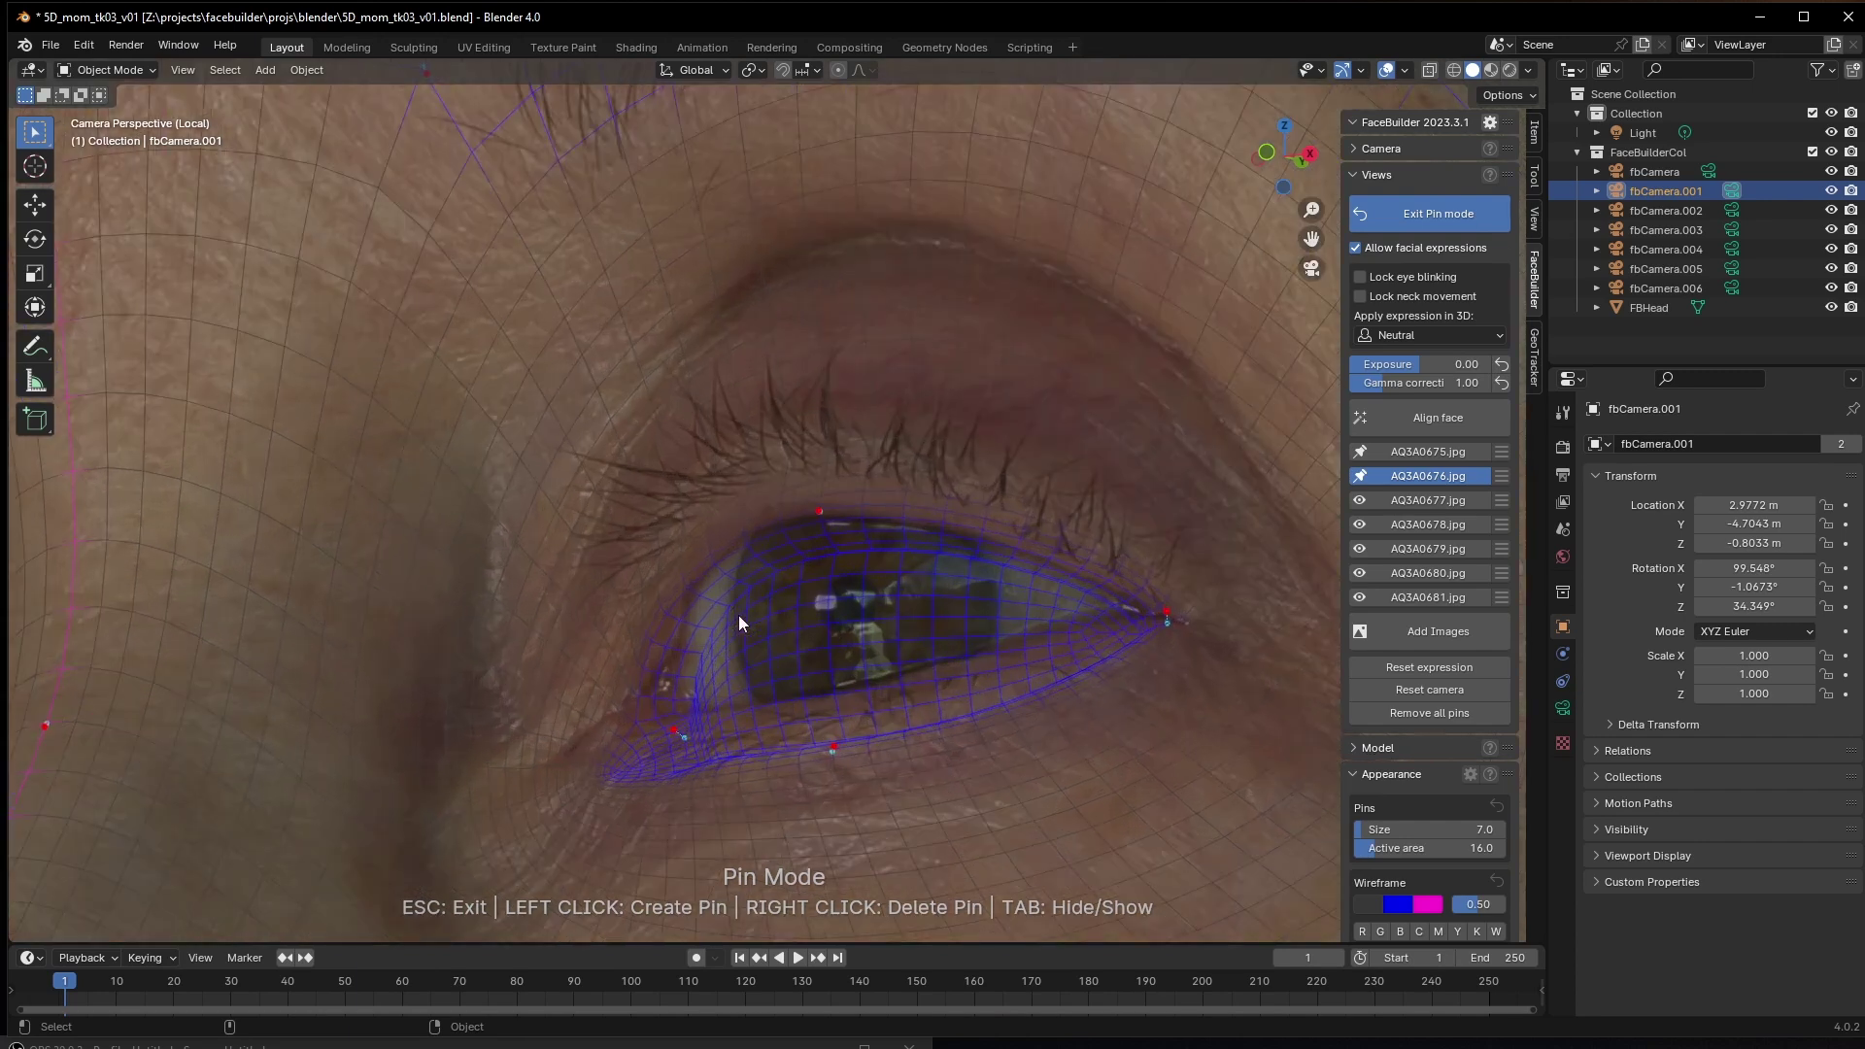
scroll(874, 622, up, 1)
Try automatic face alignment on AQ3A0677.jpg and fit the head to the profile with pins at the ear, nose bridge, nose tip and chin
click(1428, 500)
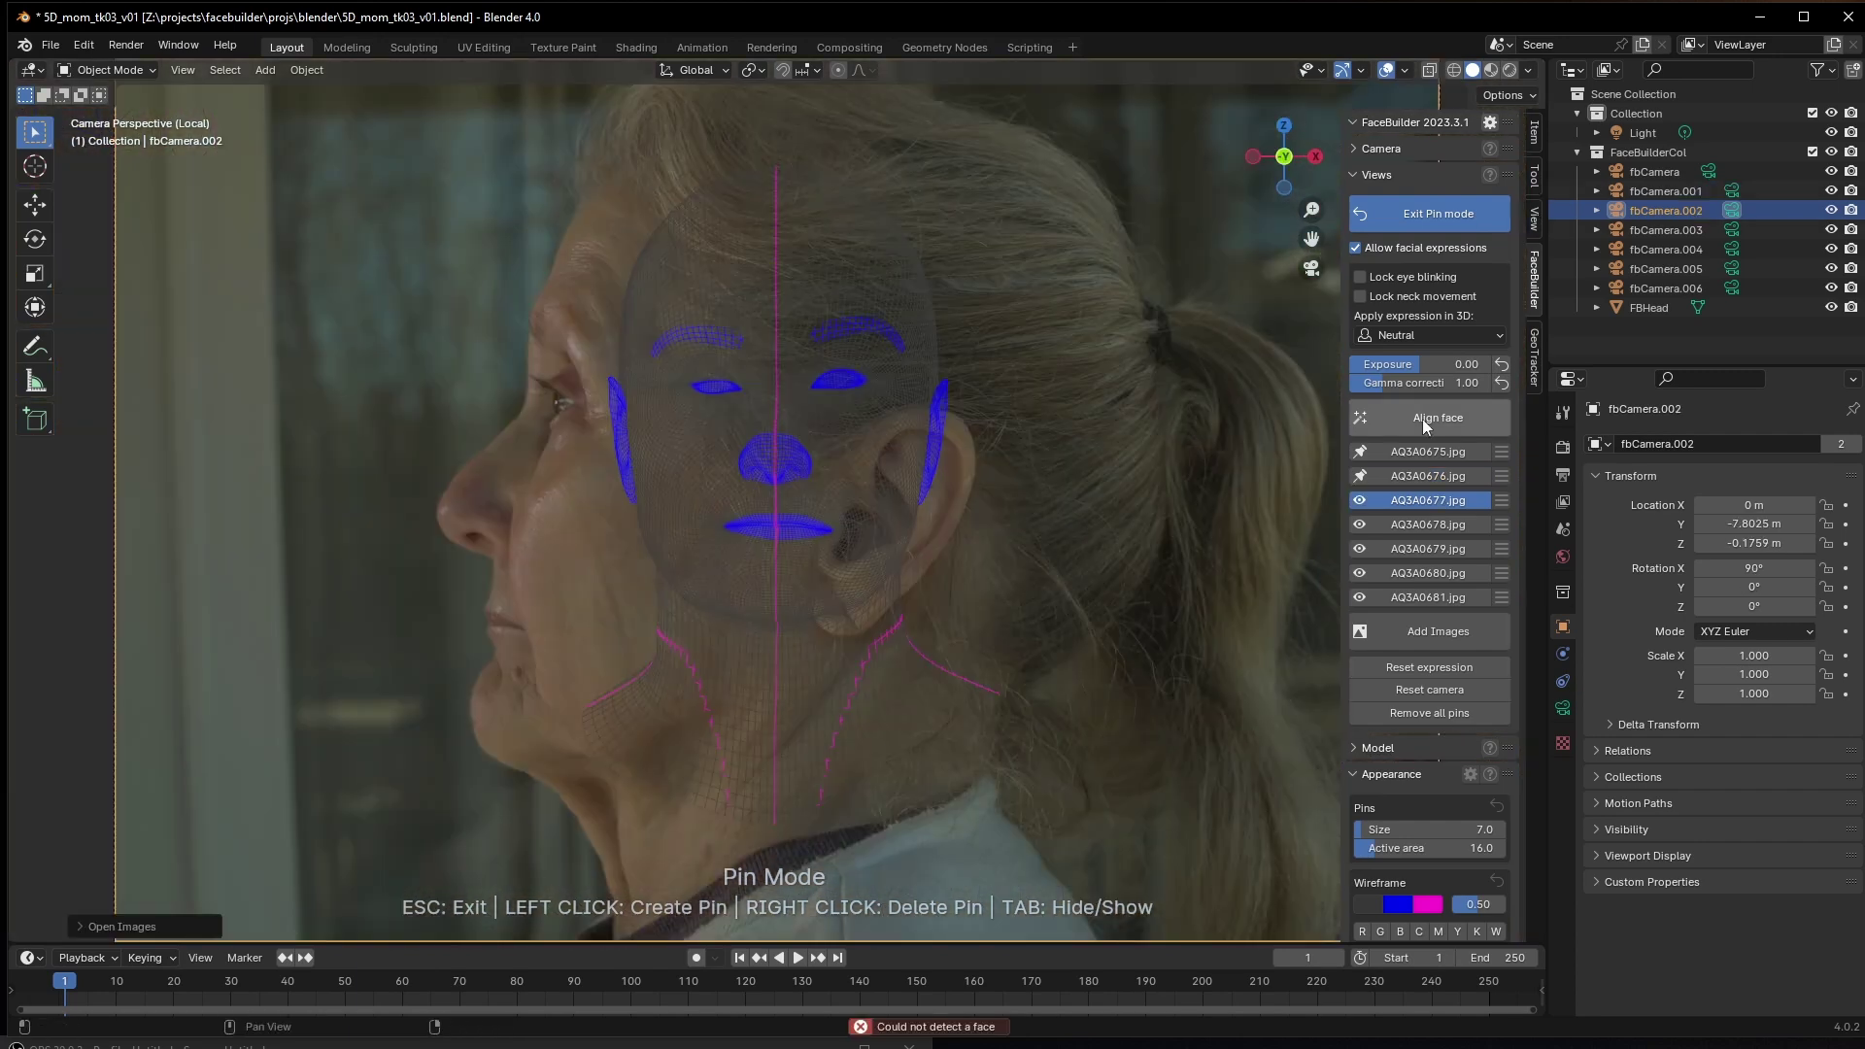
click(1421, 418)
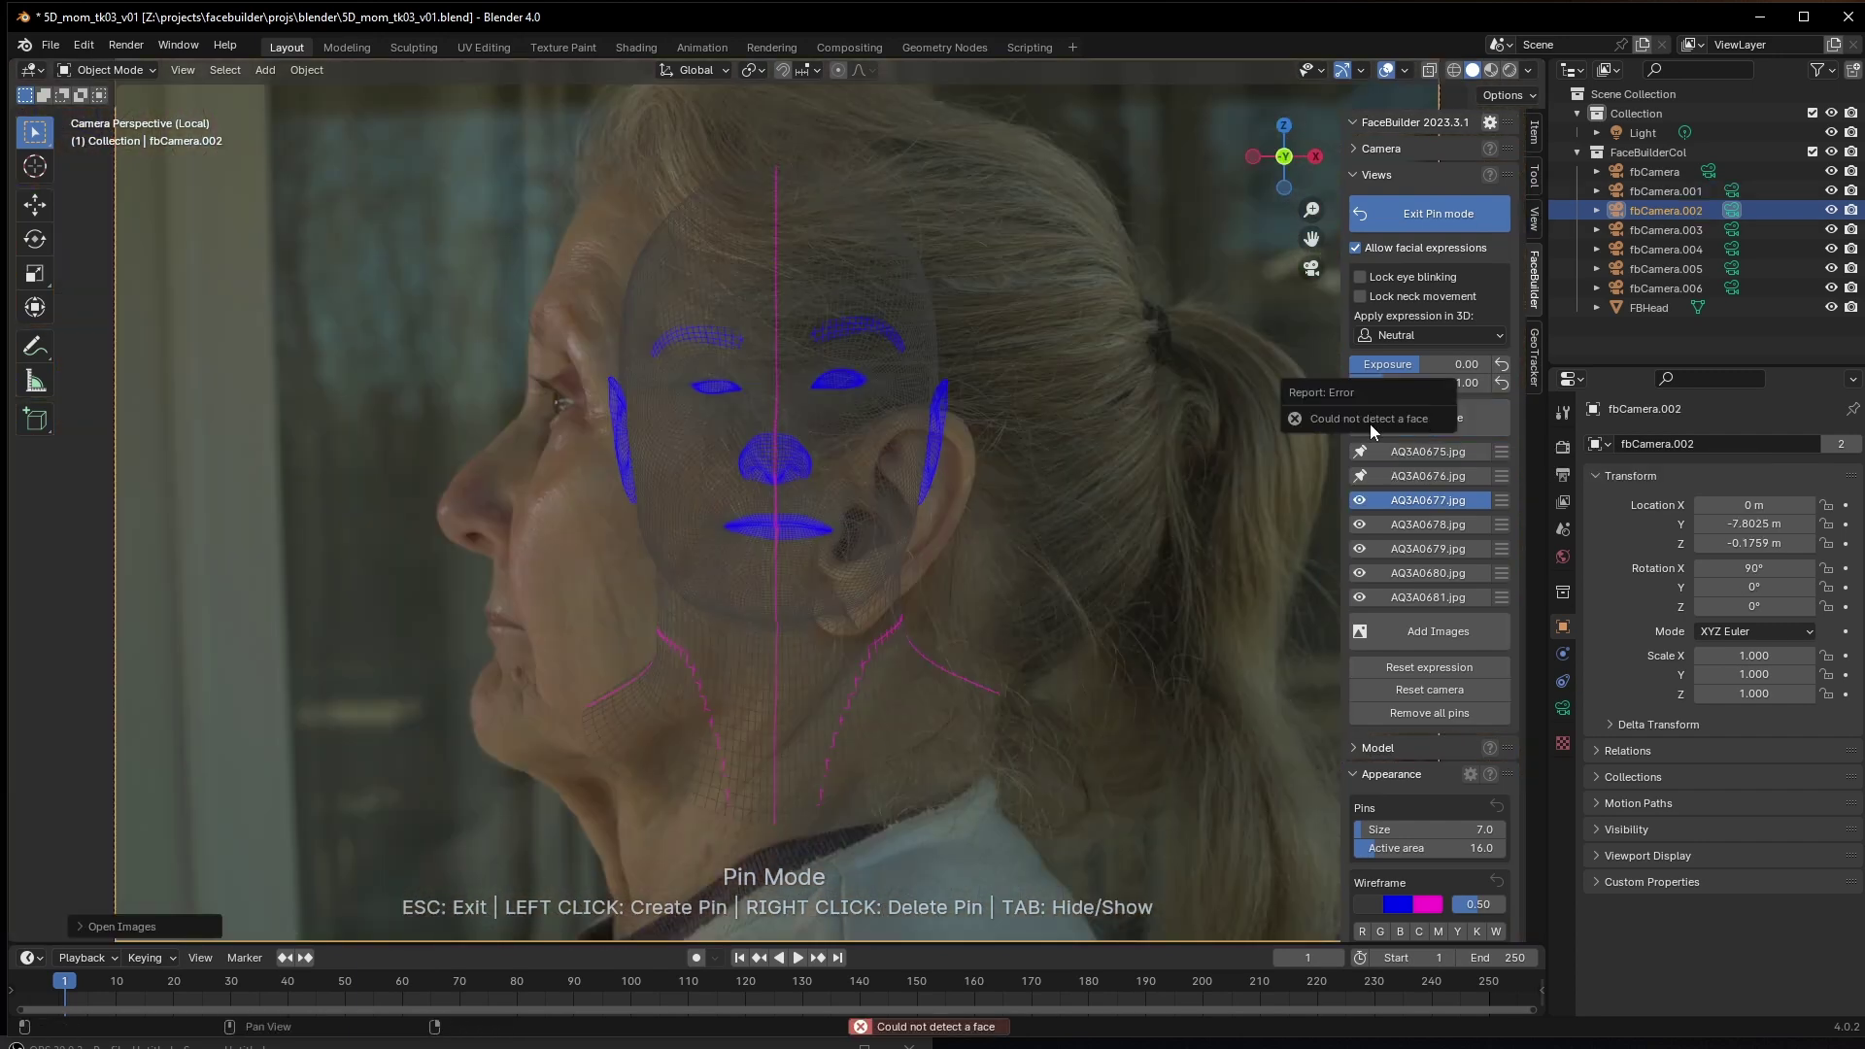
scroll(825, 579, up, 3)
drag(965, 577, 462, 599)
drag(742, 550, 988, 552)
shift+middle_drag(989, 552, 835, 301)
click(532, 557)
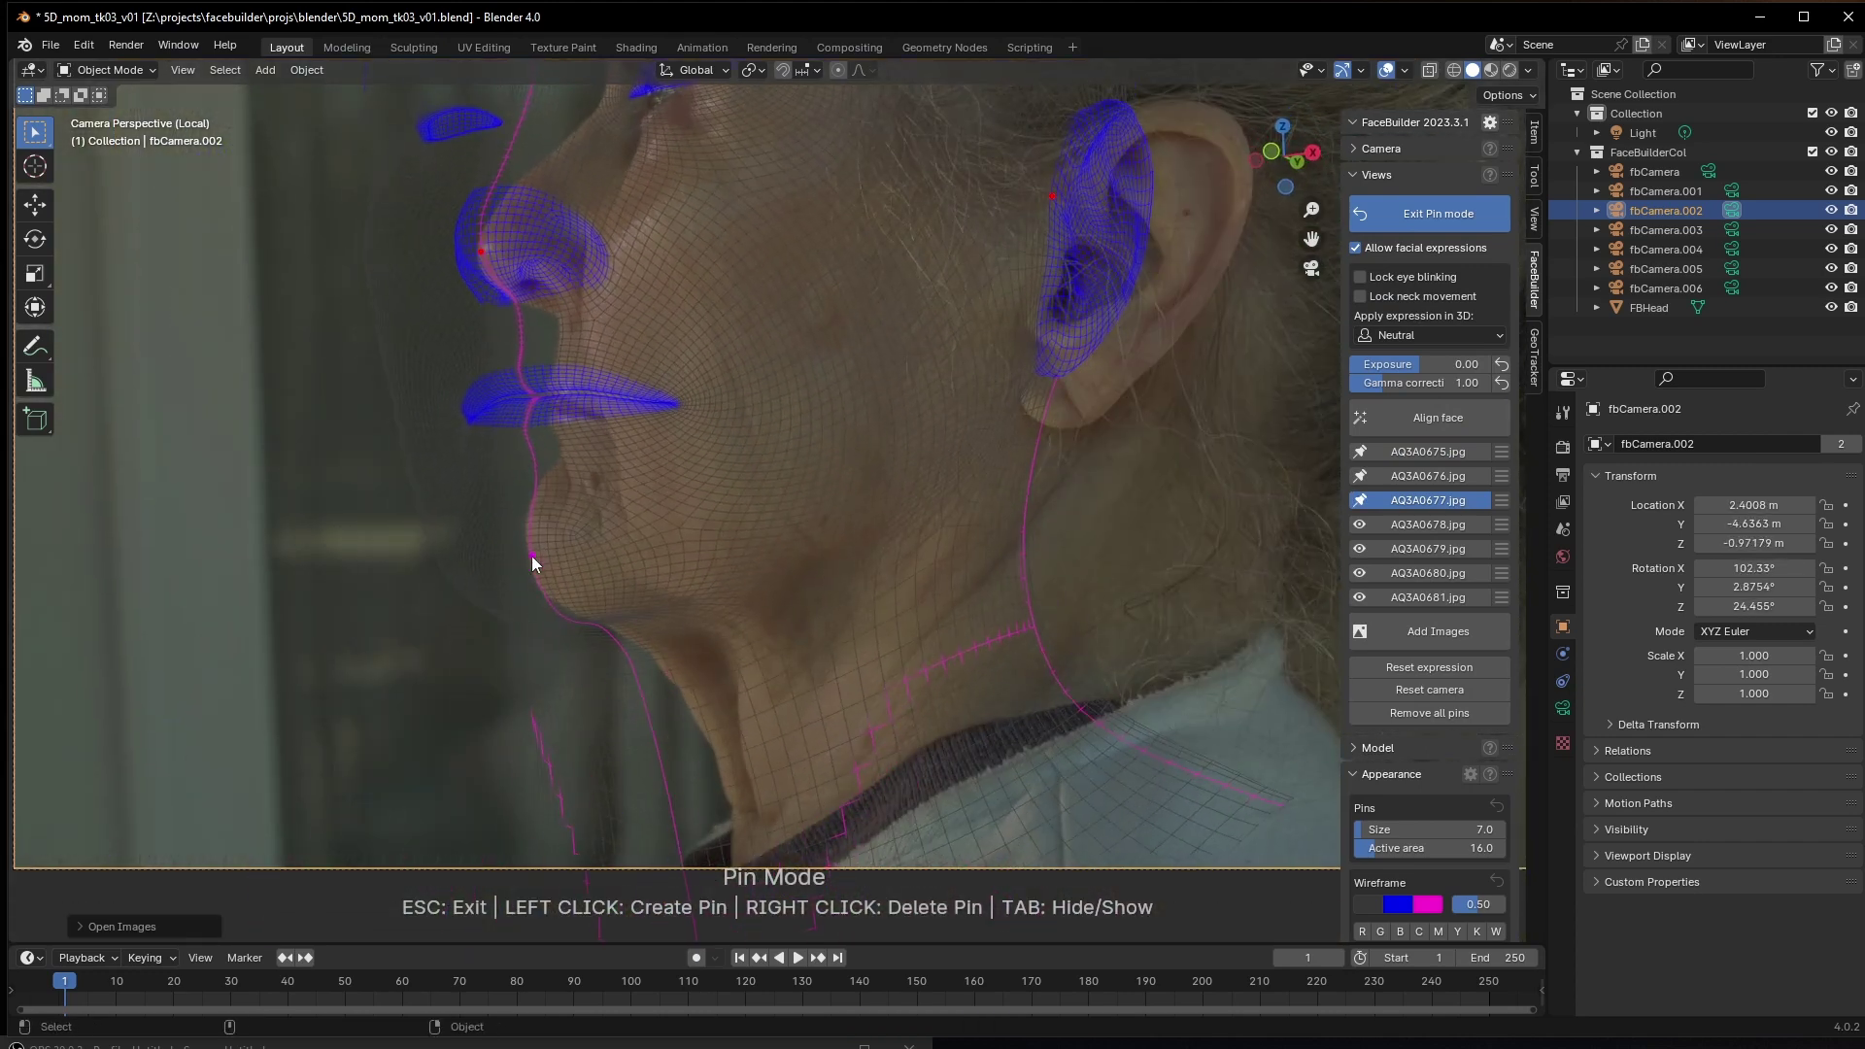
shift+middle_drag(532, 556, 612, 528)
drag(611, 528, 678, 538)
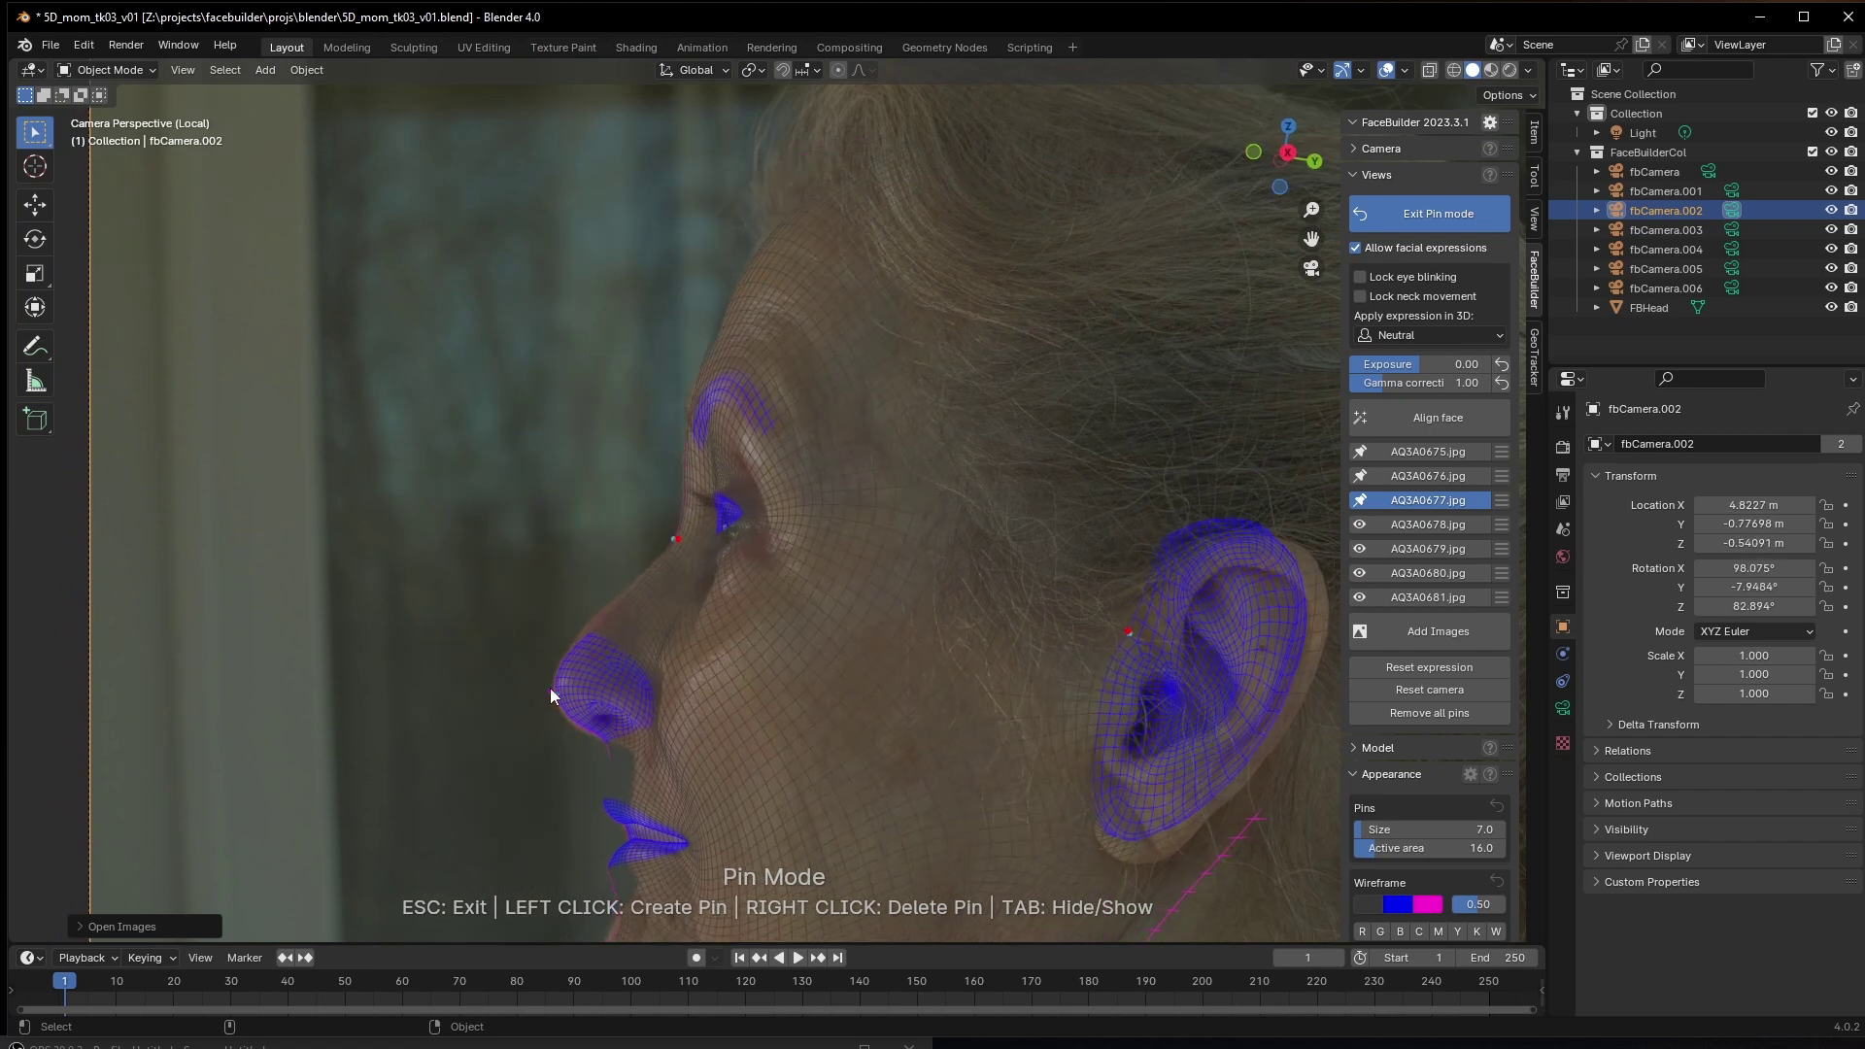
click(598, 626)
shift+middle_drag(597, 618, 784, 533)
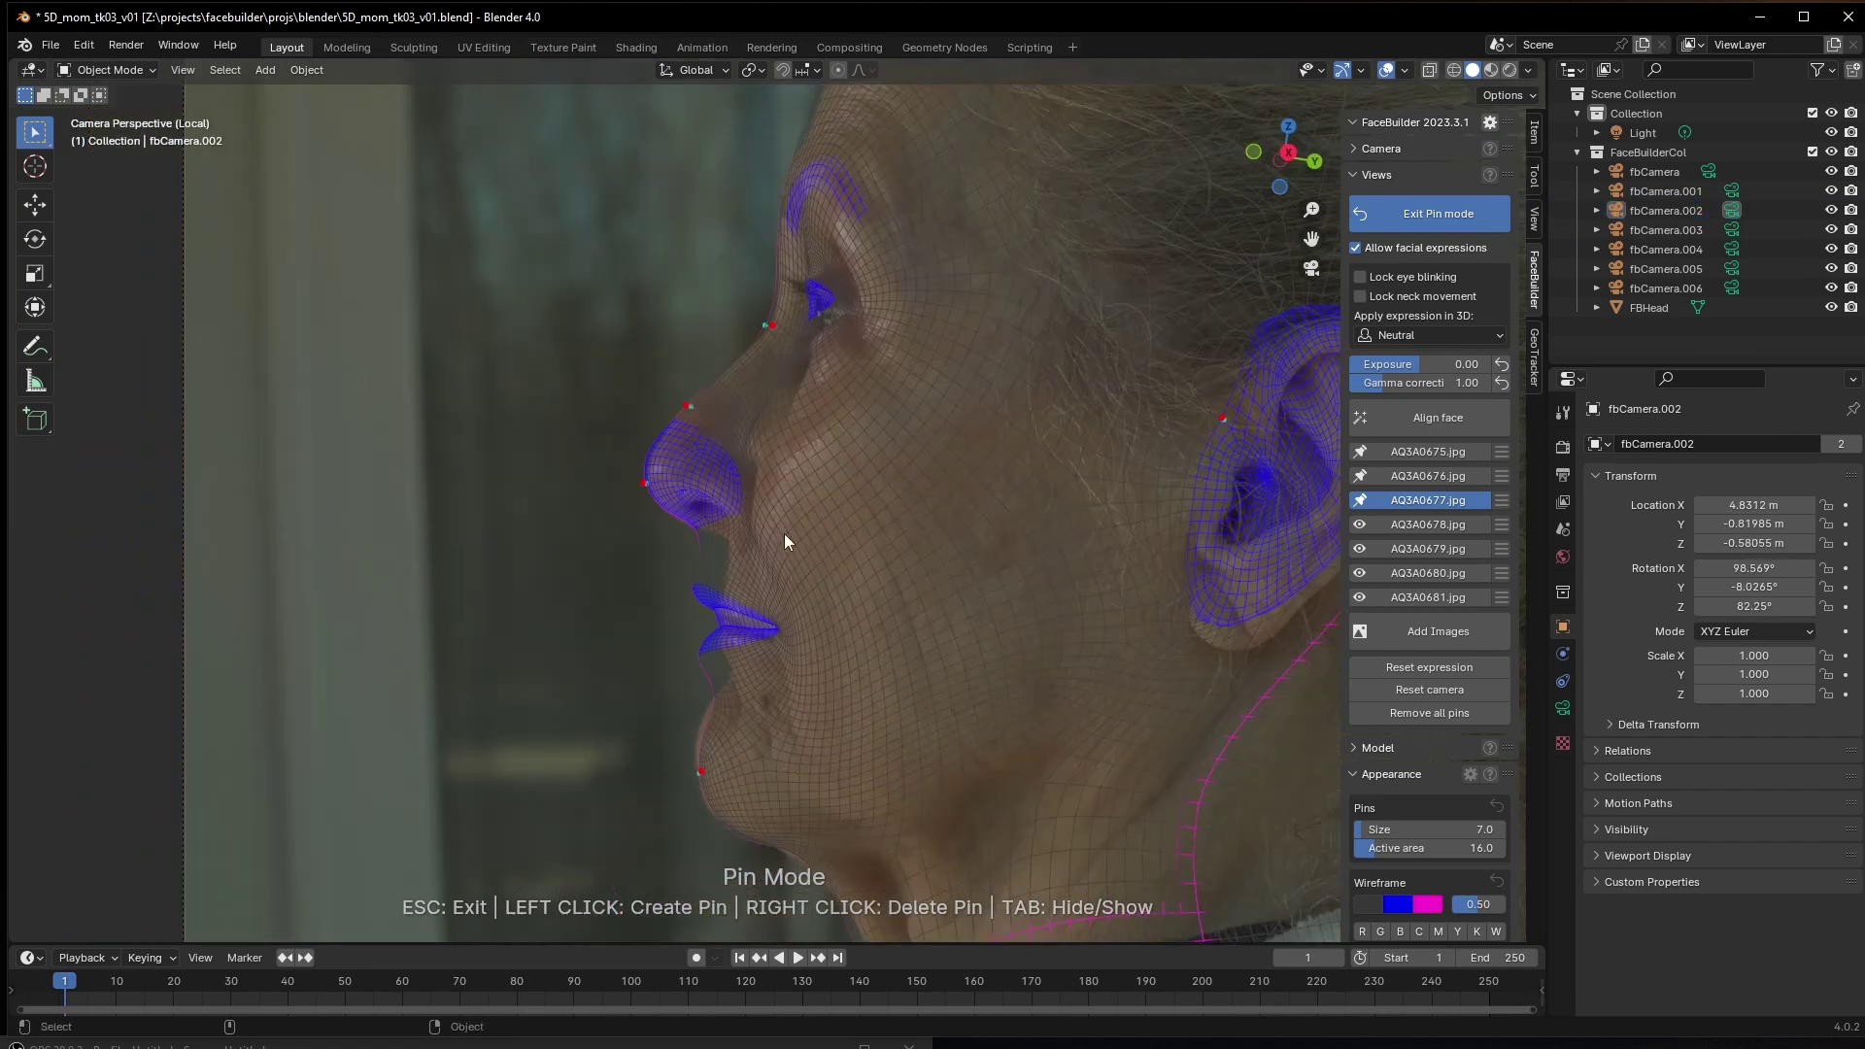
Match the lips to the AQ3A0677.jpg profile with pins on the mouth corner, upper lip, lip line and lower lip
scroll(783, 542, up, 3)
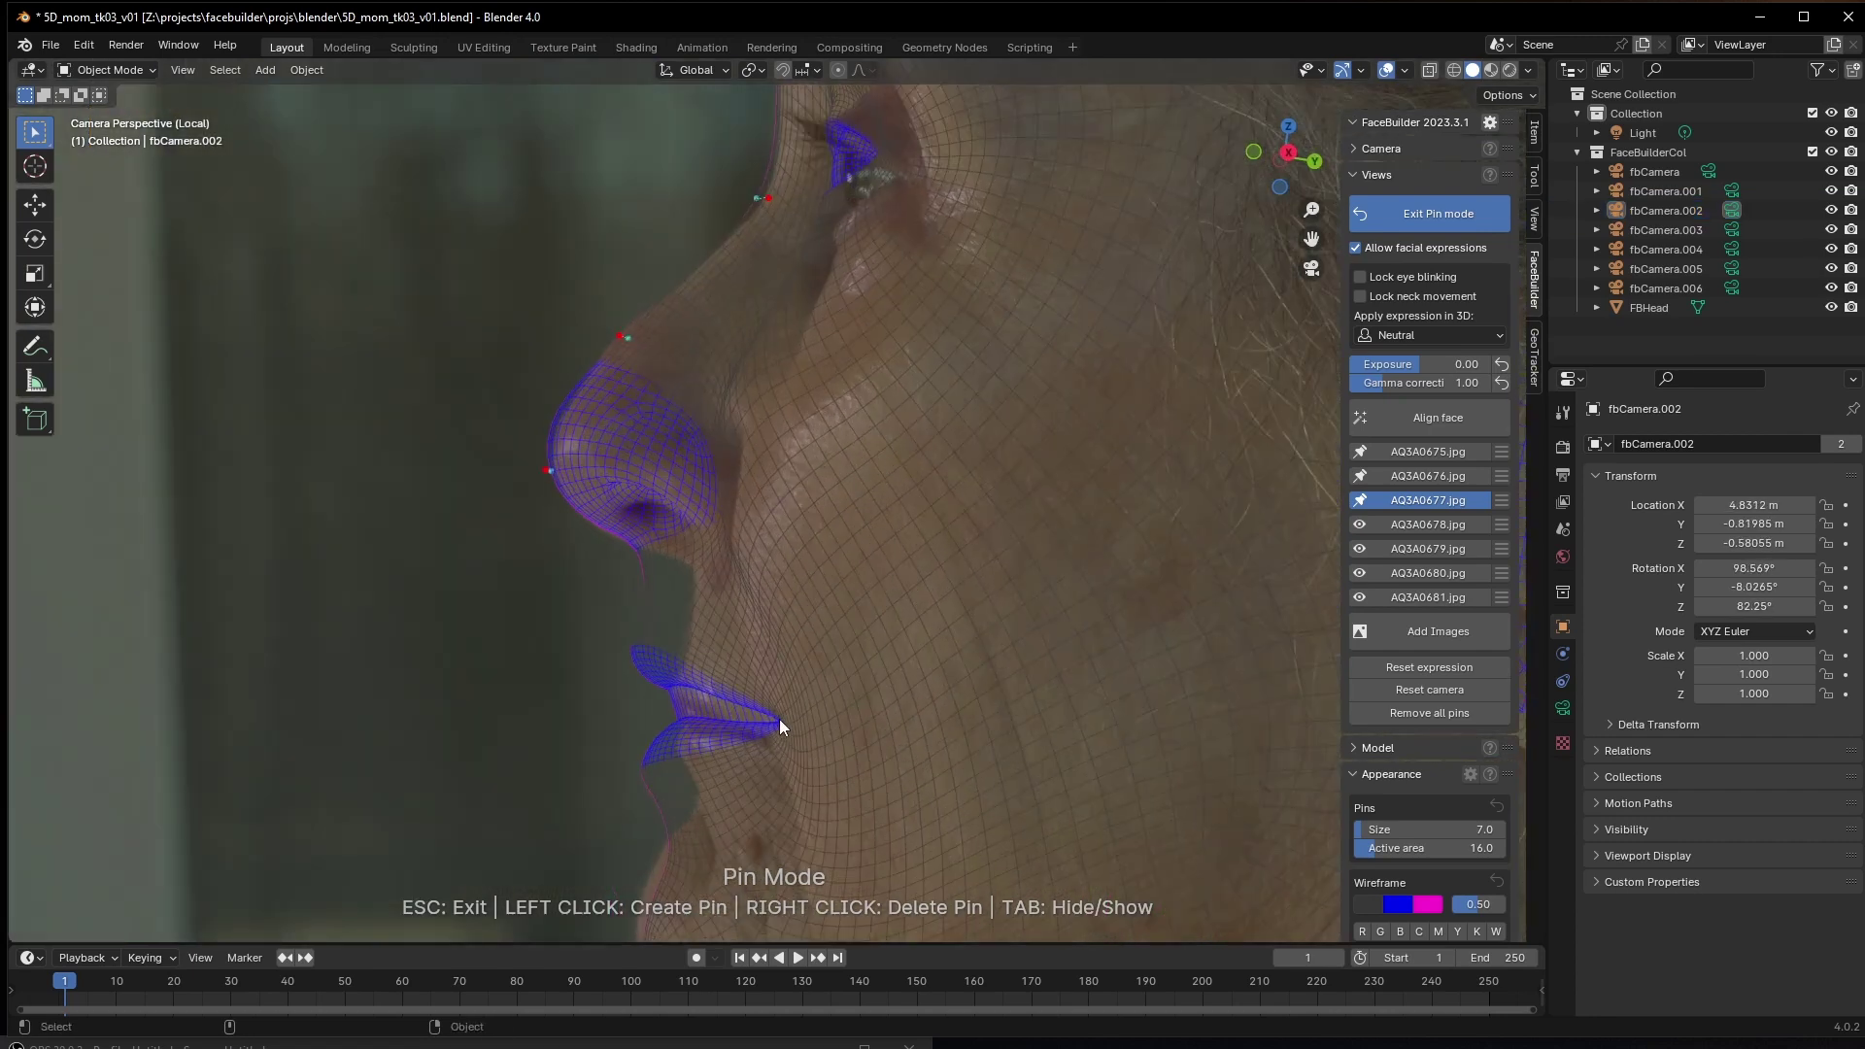
scroll(715, 749, up, 2)
shift+middle_drag(716, 749, 783, 504)
click(829, 533)
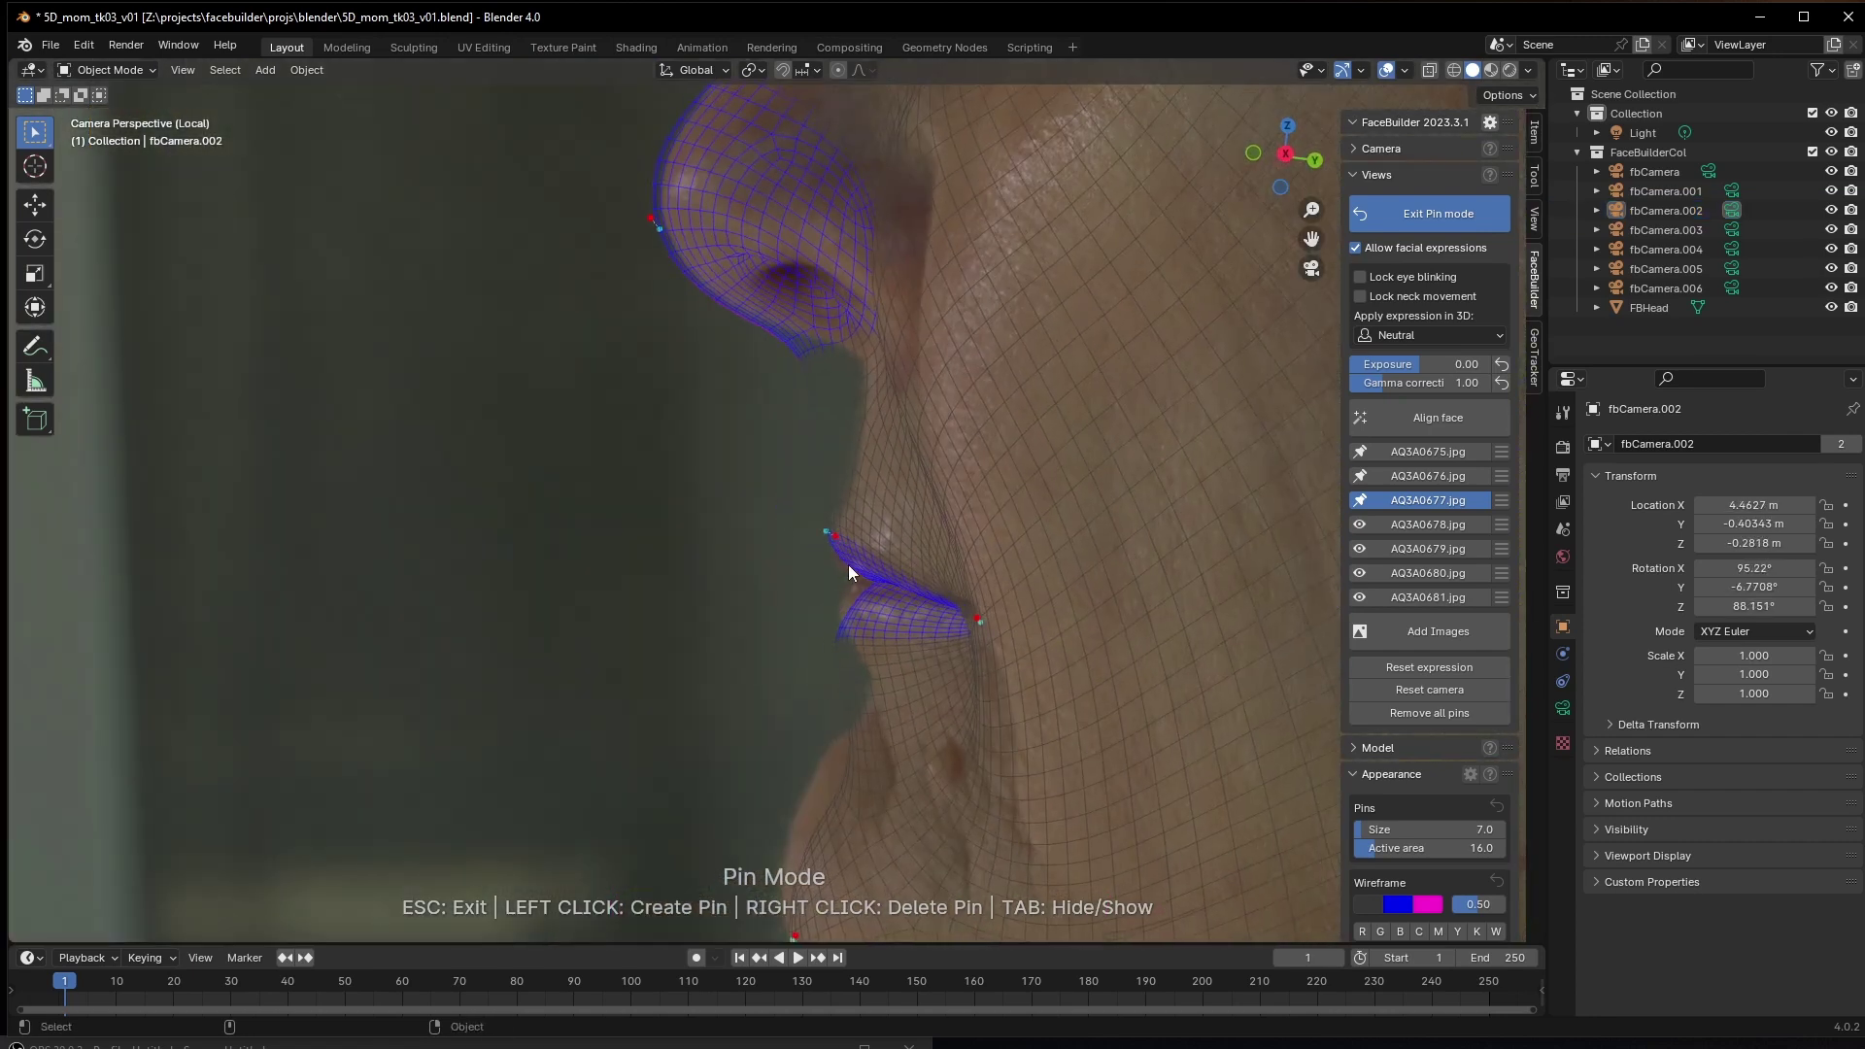
click(844, 573)
click(890, 560)
click(853, 586)
click(835, 624)
Shape the dip below the lower lip and the underside of the chin to the AQ3A0677.jpg profile with pins
shift+middle_drag(983, 620, 1051, 494)
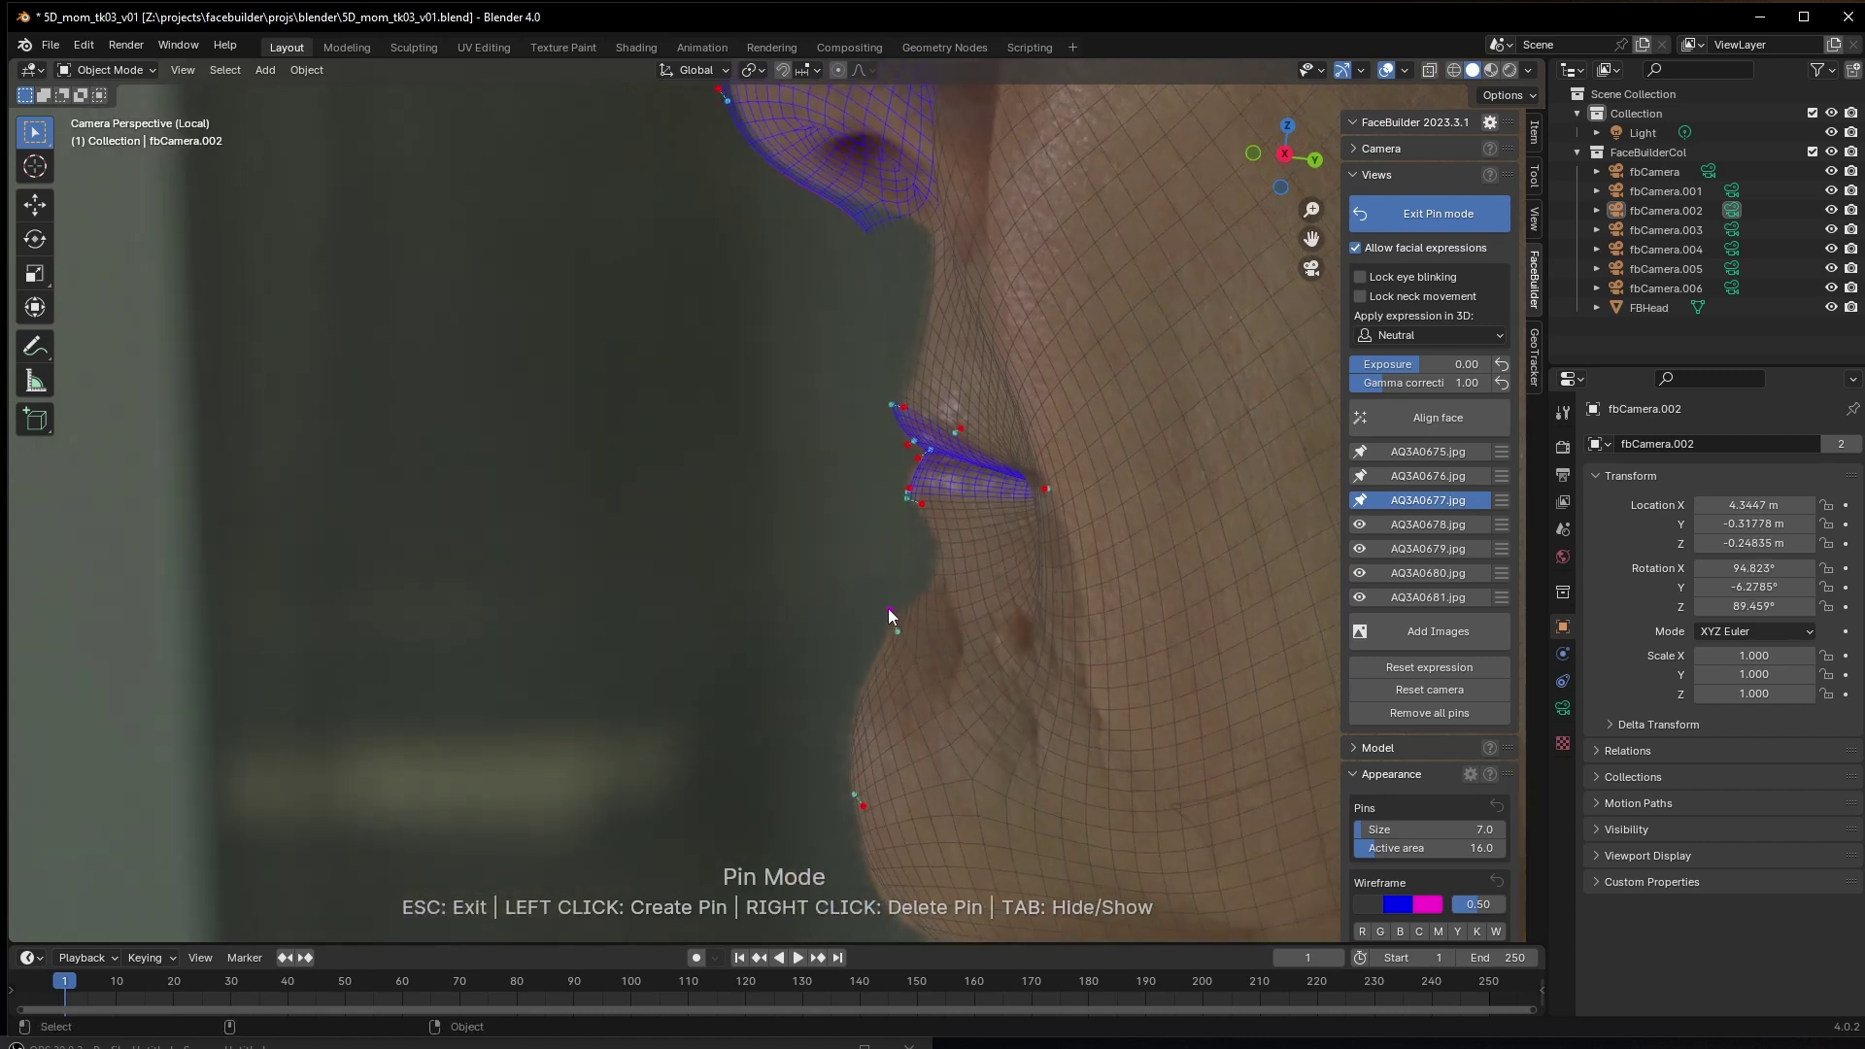
click(960, 545)
click(886, 609)
shift+middle_drag(971, 555, 1059, 659)
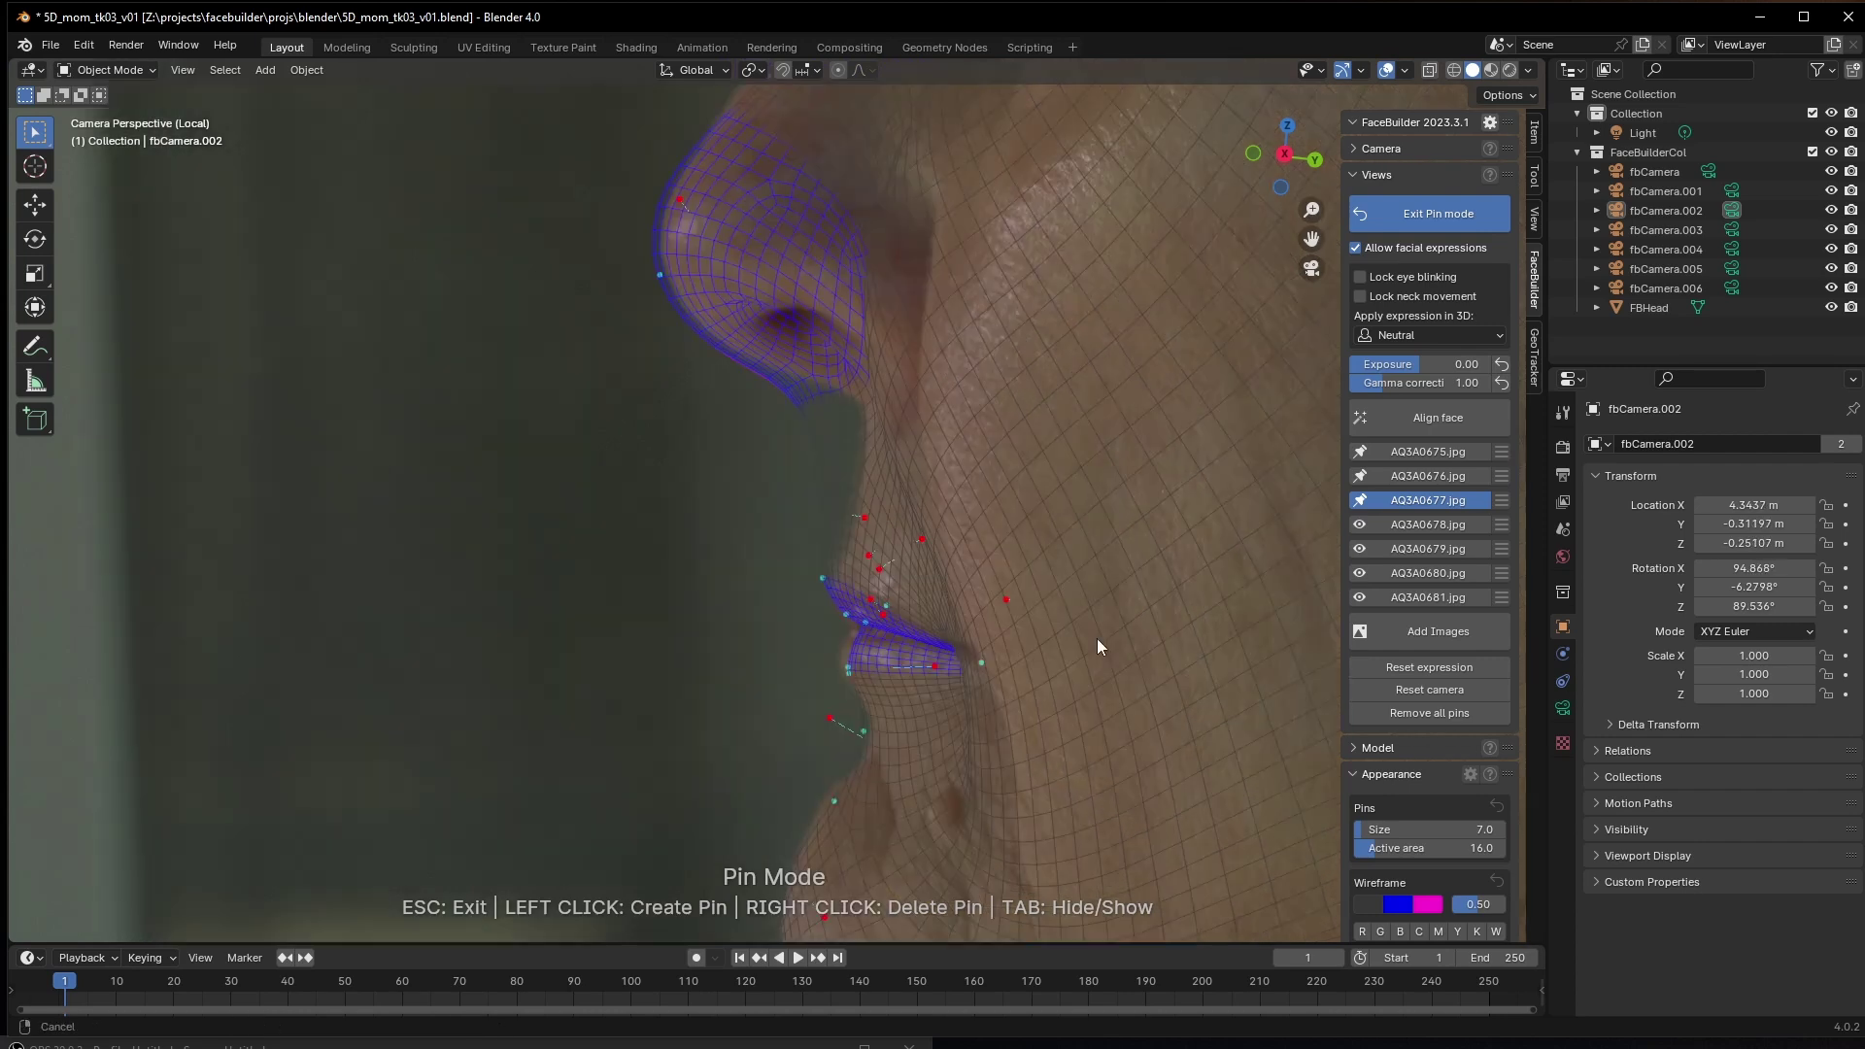
drag(840, 665, 815, 669)
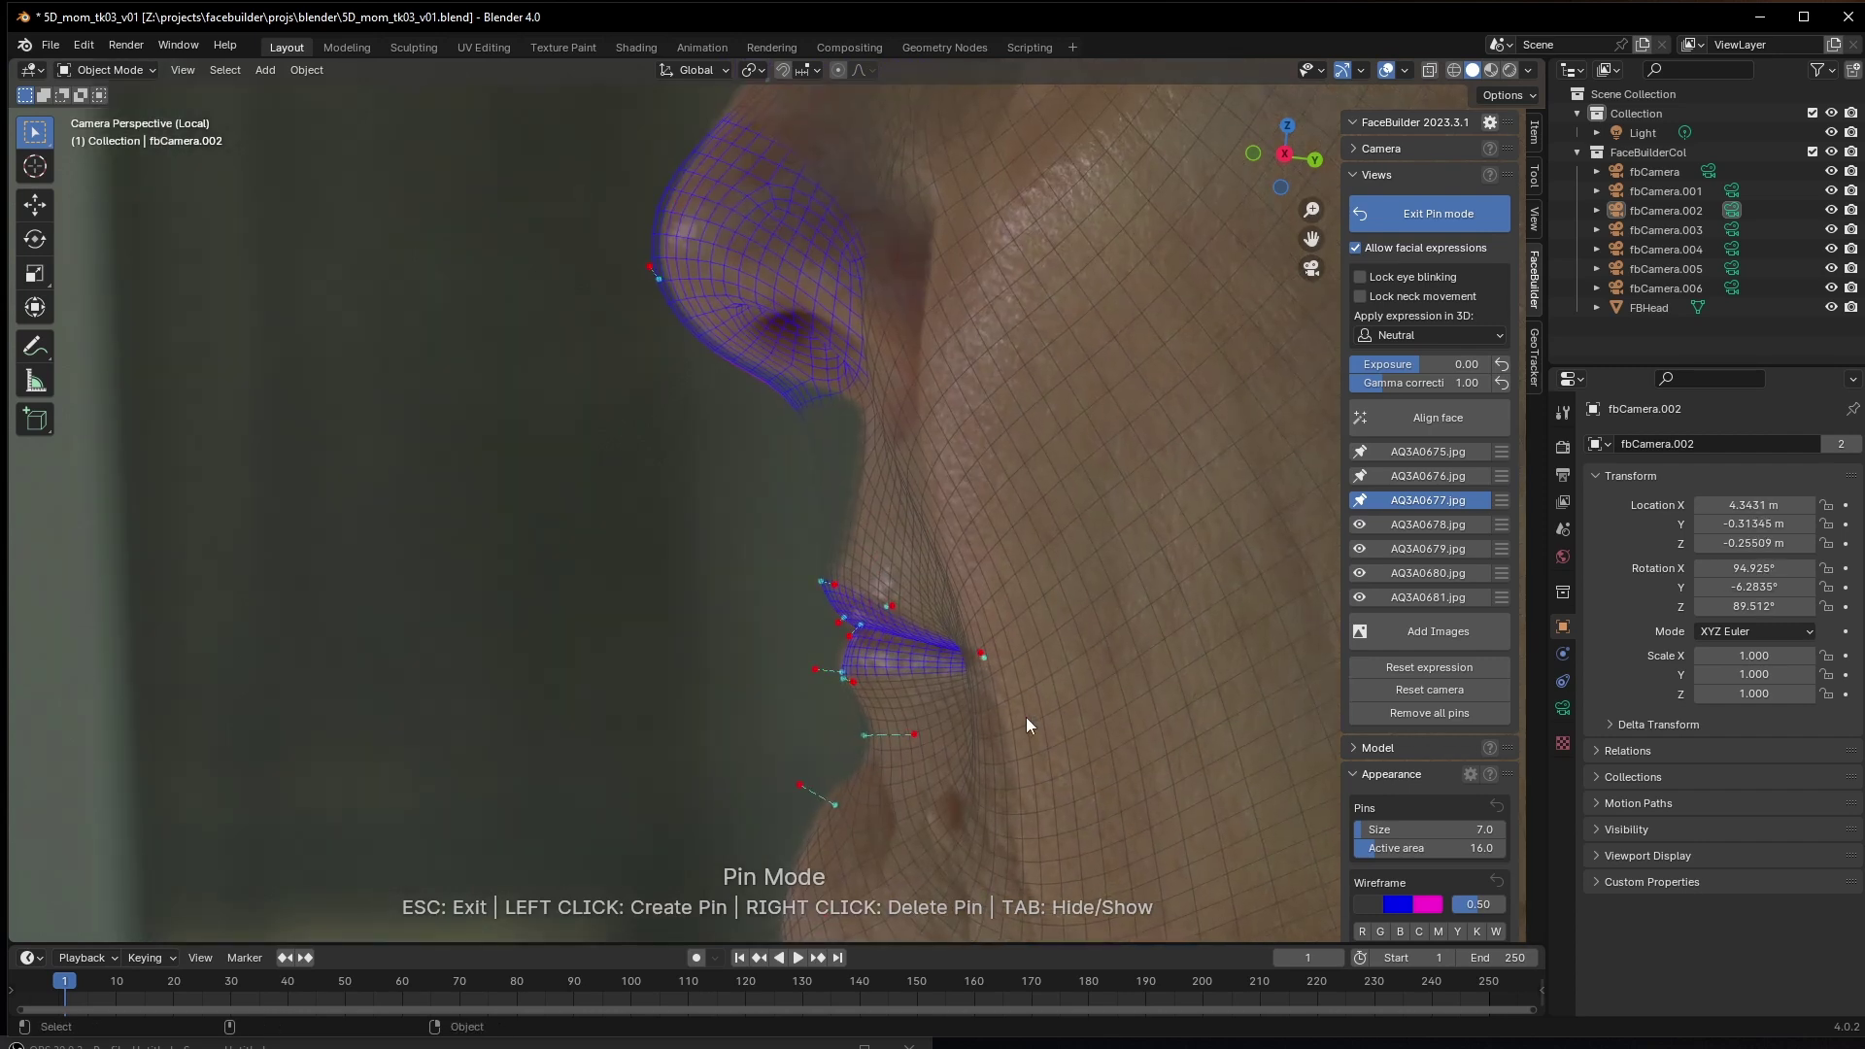
scroll(1027, 716, down, 3)
click(870, 616)
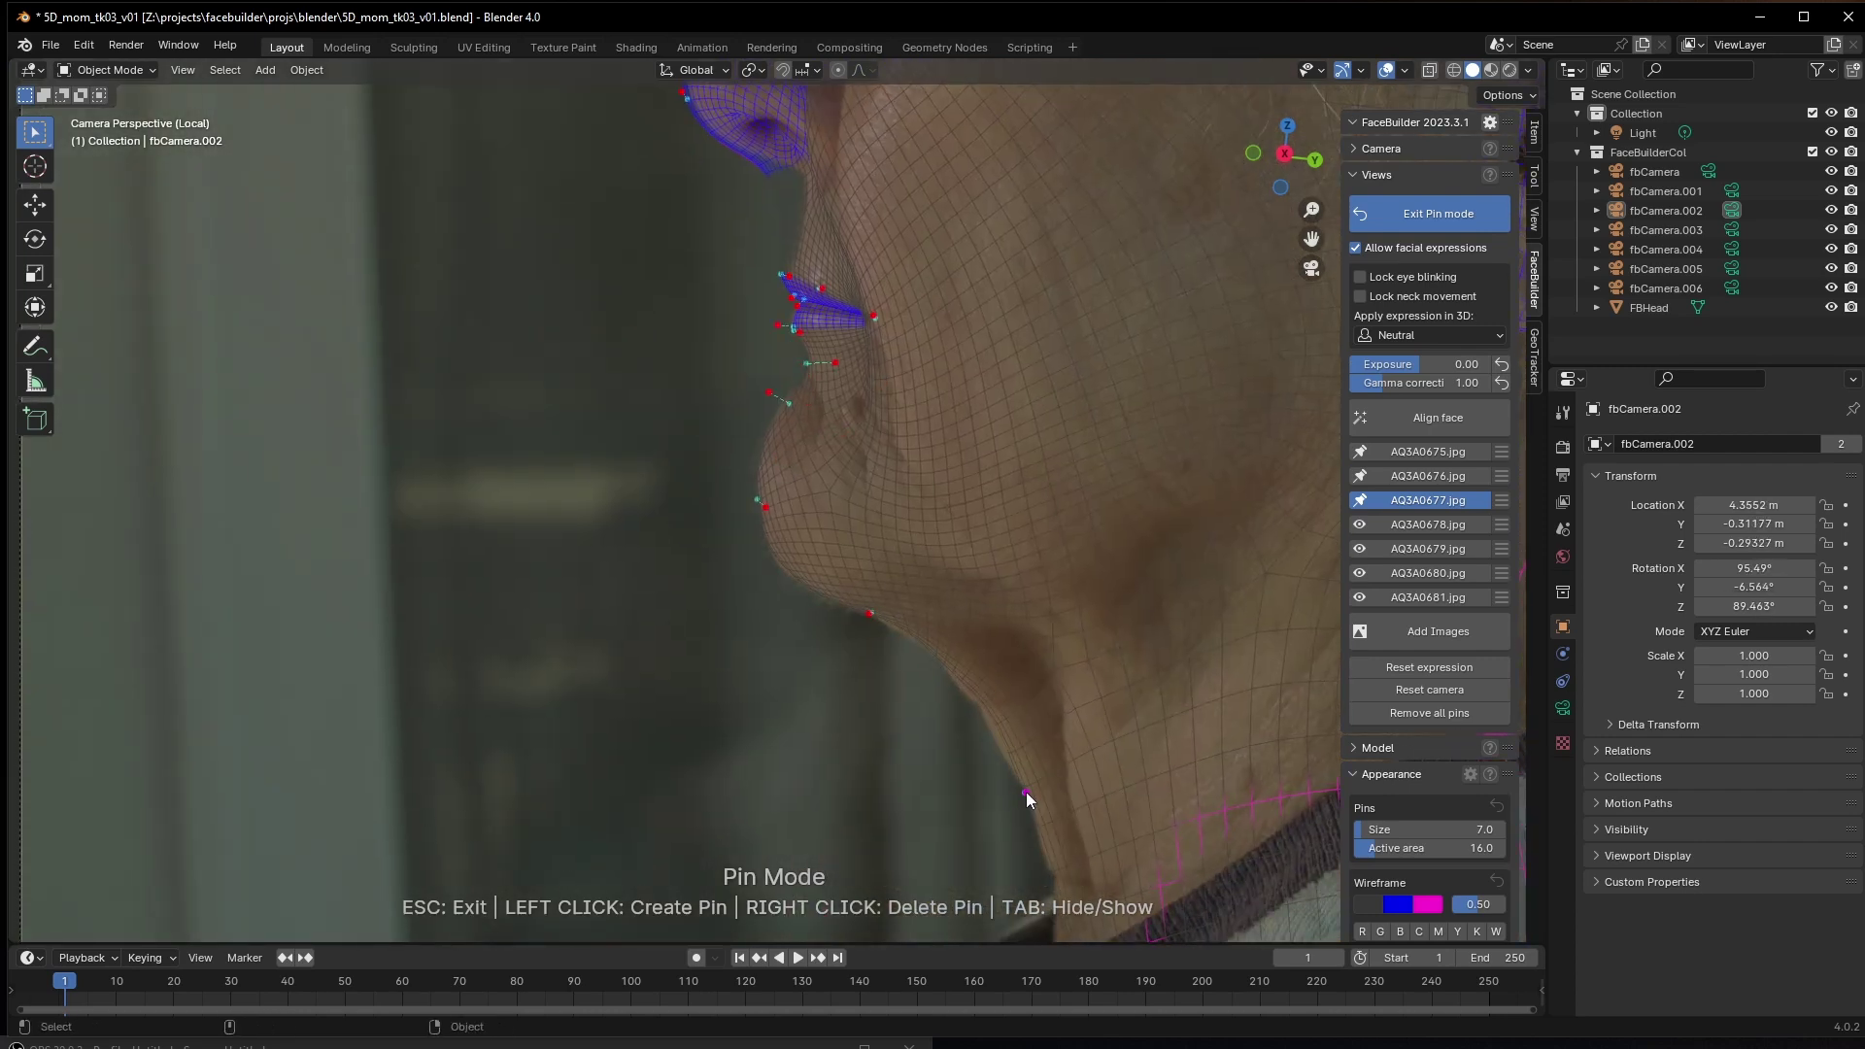
scroll(1029, 680, down, 3)
Fit the eye to the AQ3A0677.jpg profile with pins on its outer corner, lower lid and upper lid
scroll(1011, 466, up, 8)
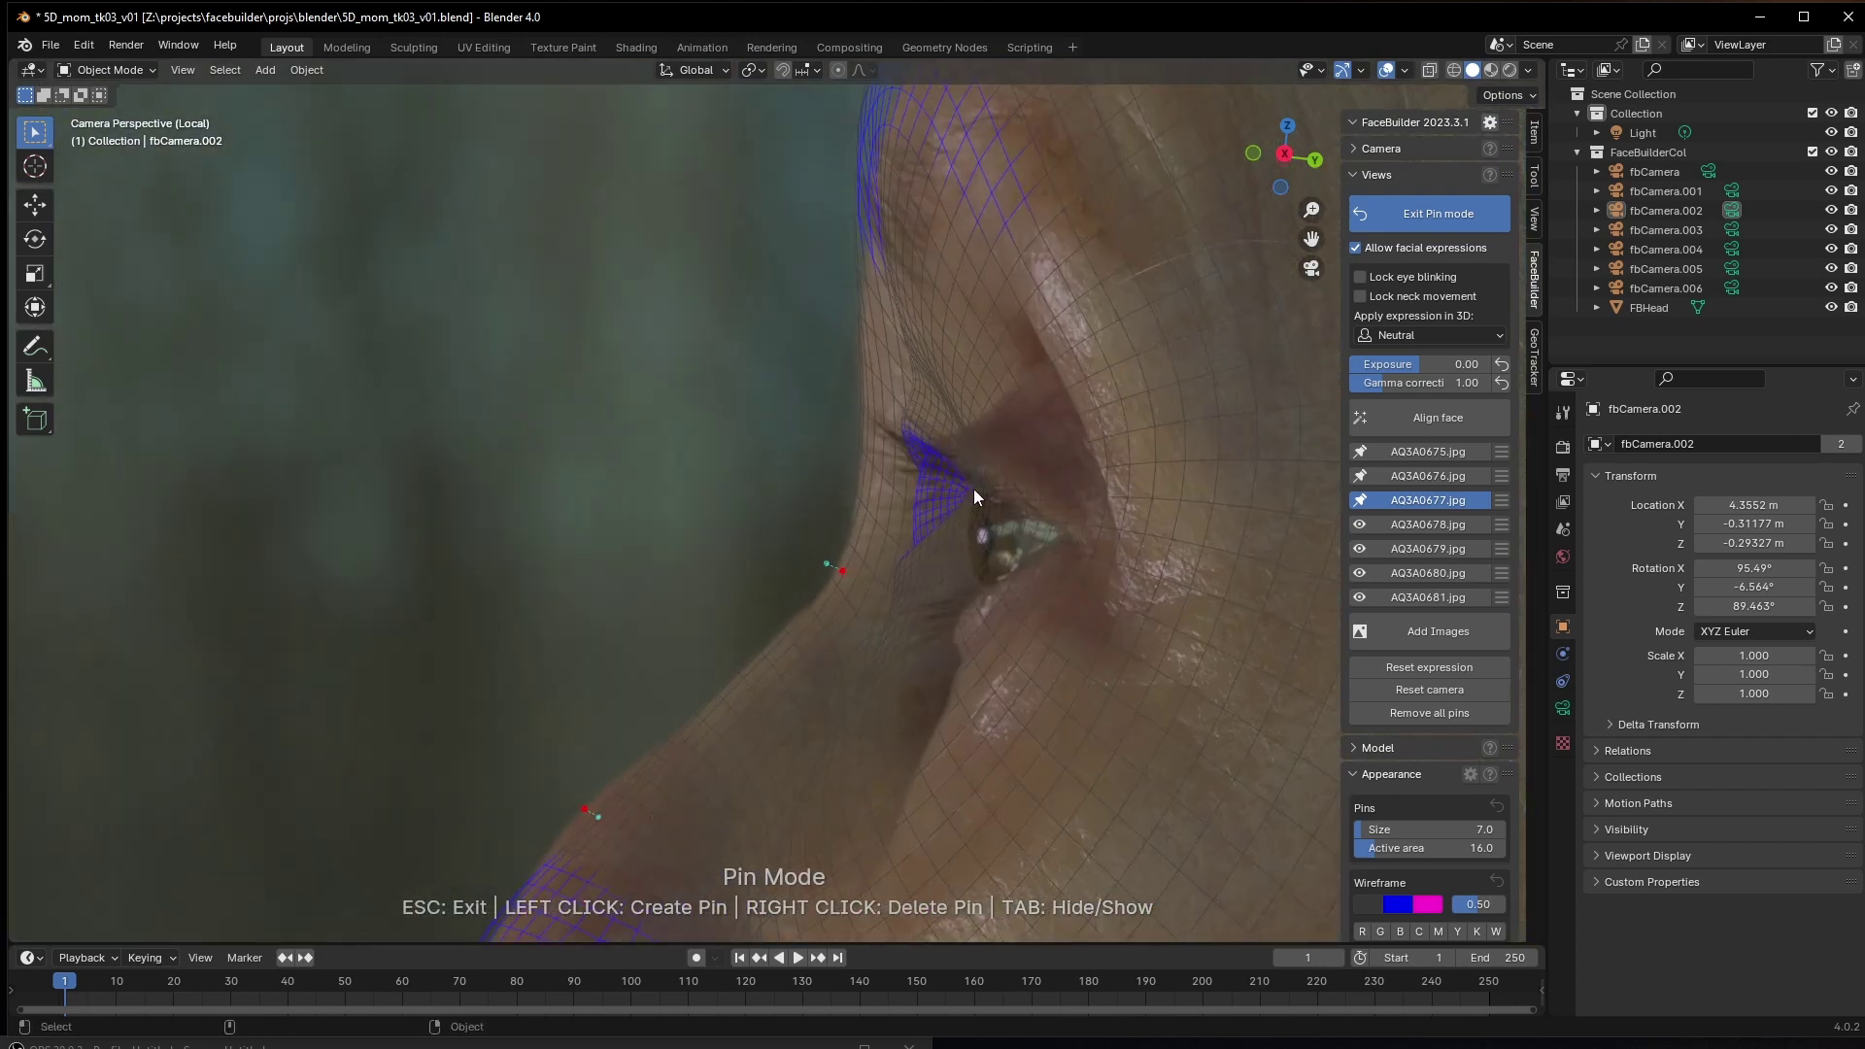
click(1094, 553)
click(979, 587)
shift+scroll(912, 671, up, 4)
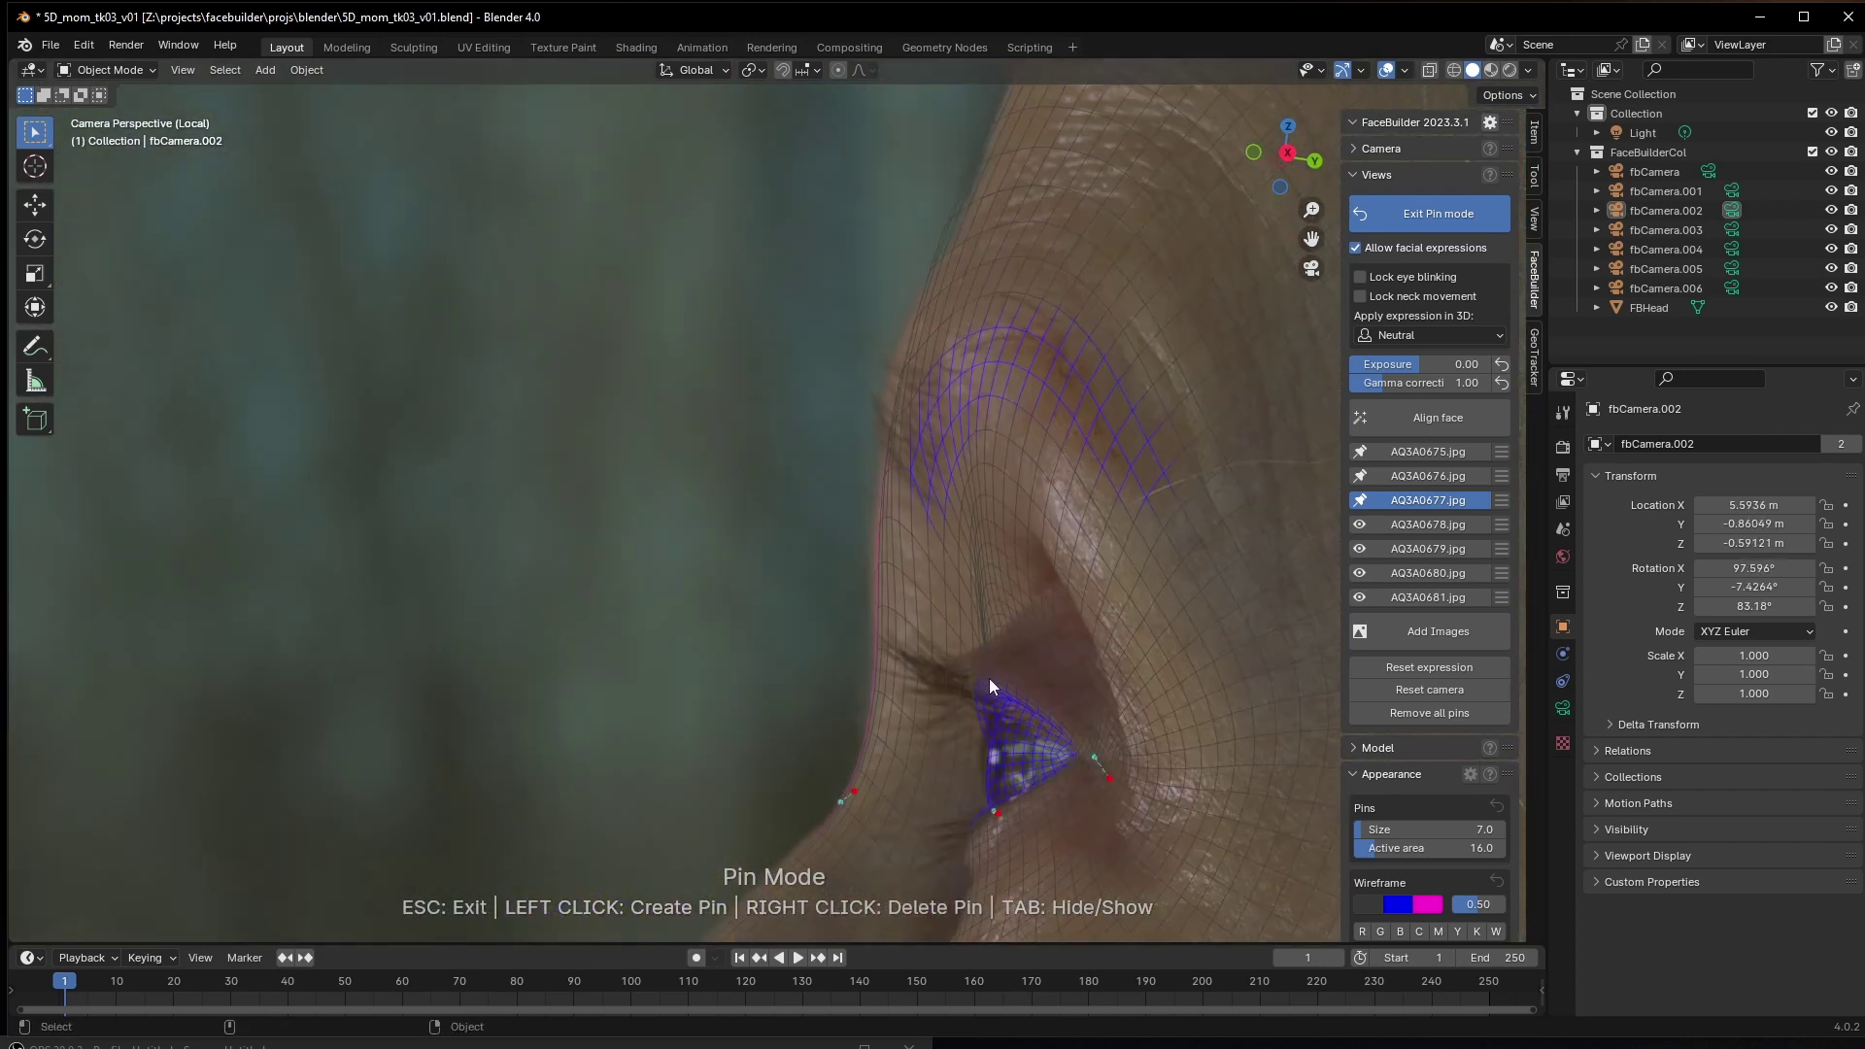
drag(990, 683, 977, 639)
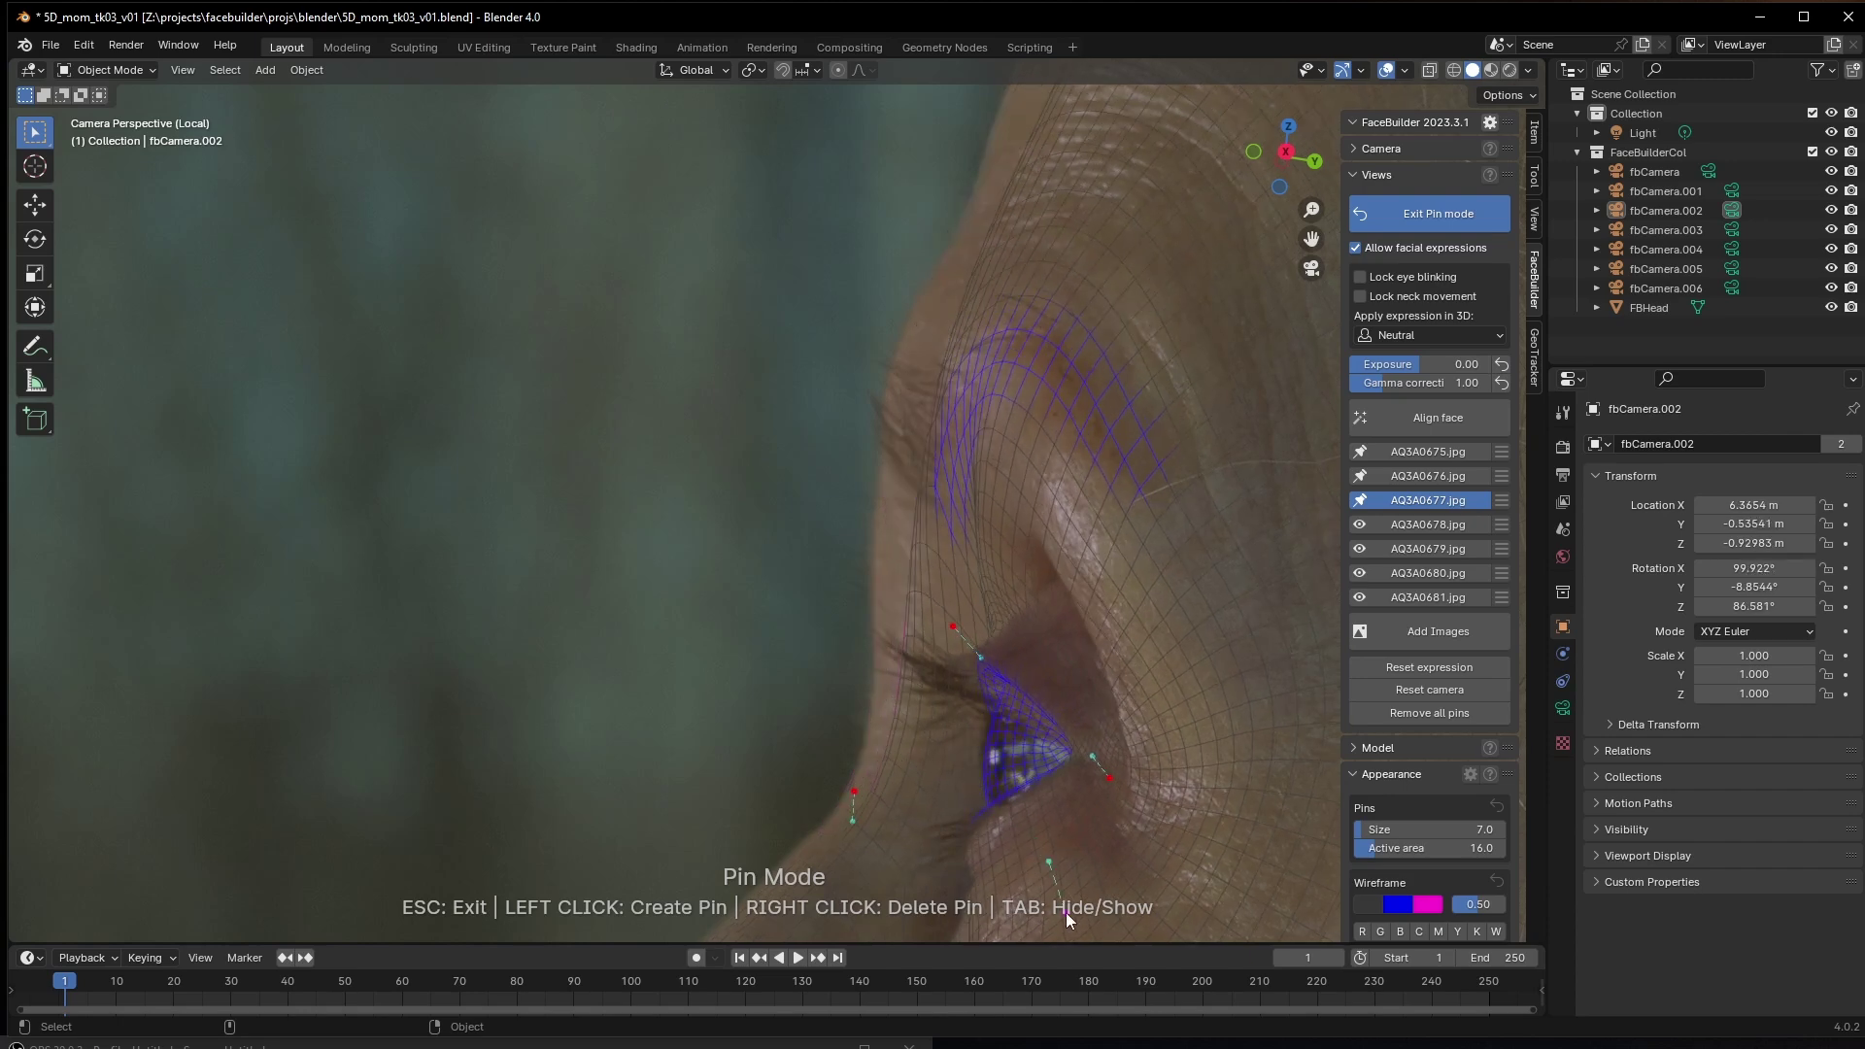
Align the head to the AQ3A0678.jpg view and refine the ear's outline with pins
click(1427, 524)
scroll(740, 637, up, 6)
scroll(728, 654, down, 3)
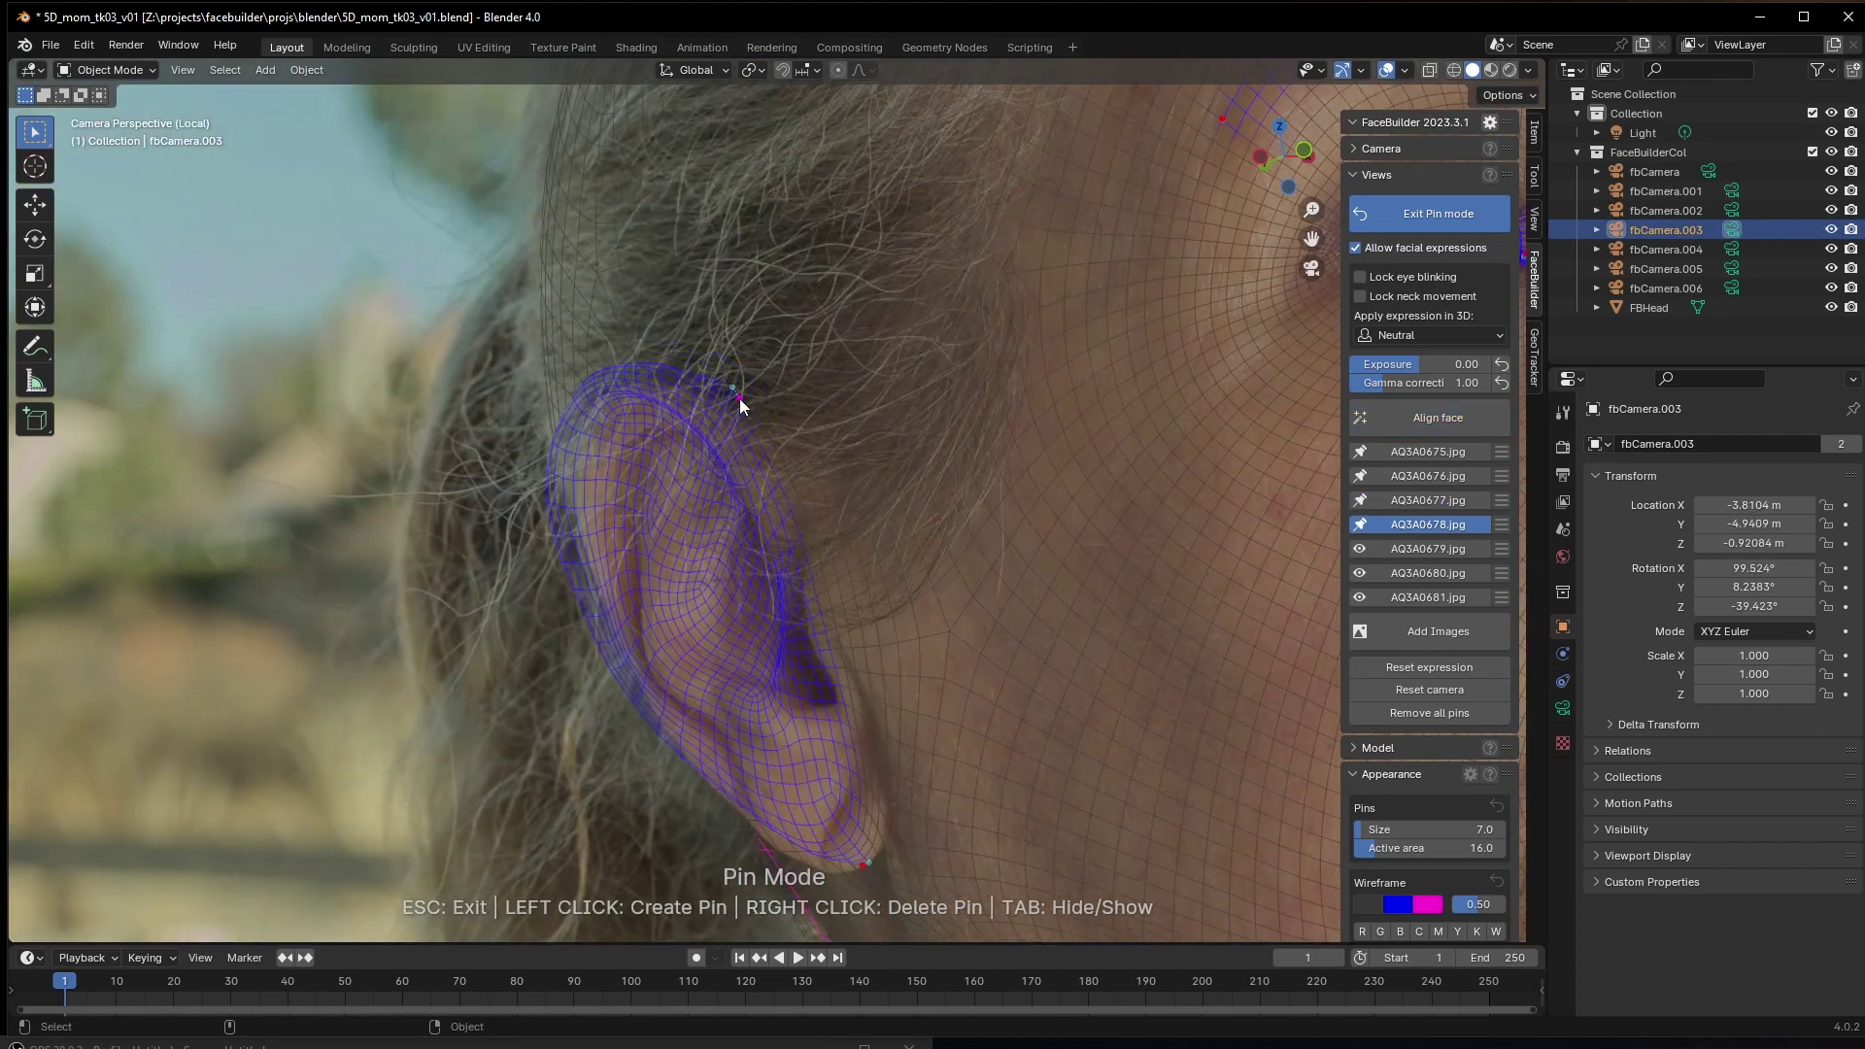
scroll(758, 412, up, 4)
drag(790, 667, 791, 691)
scroll(1117, 540, down, 4)
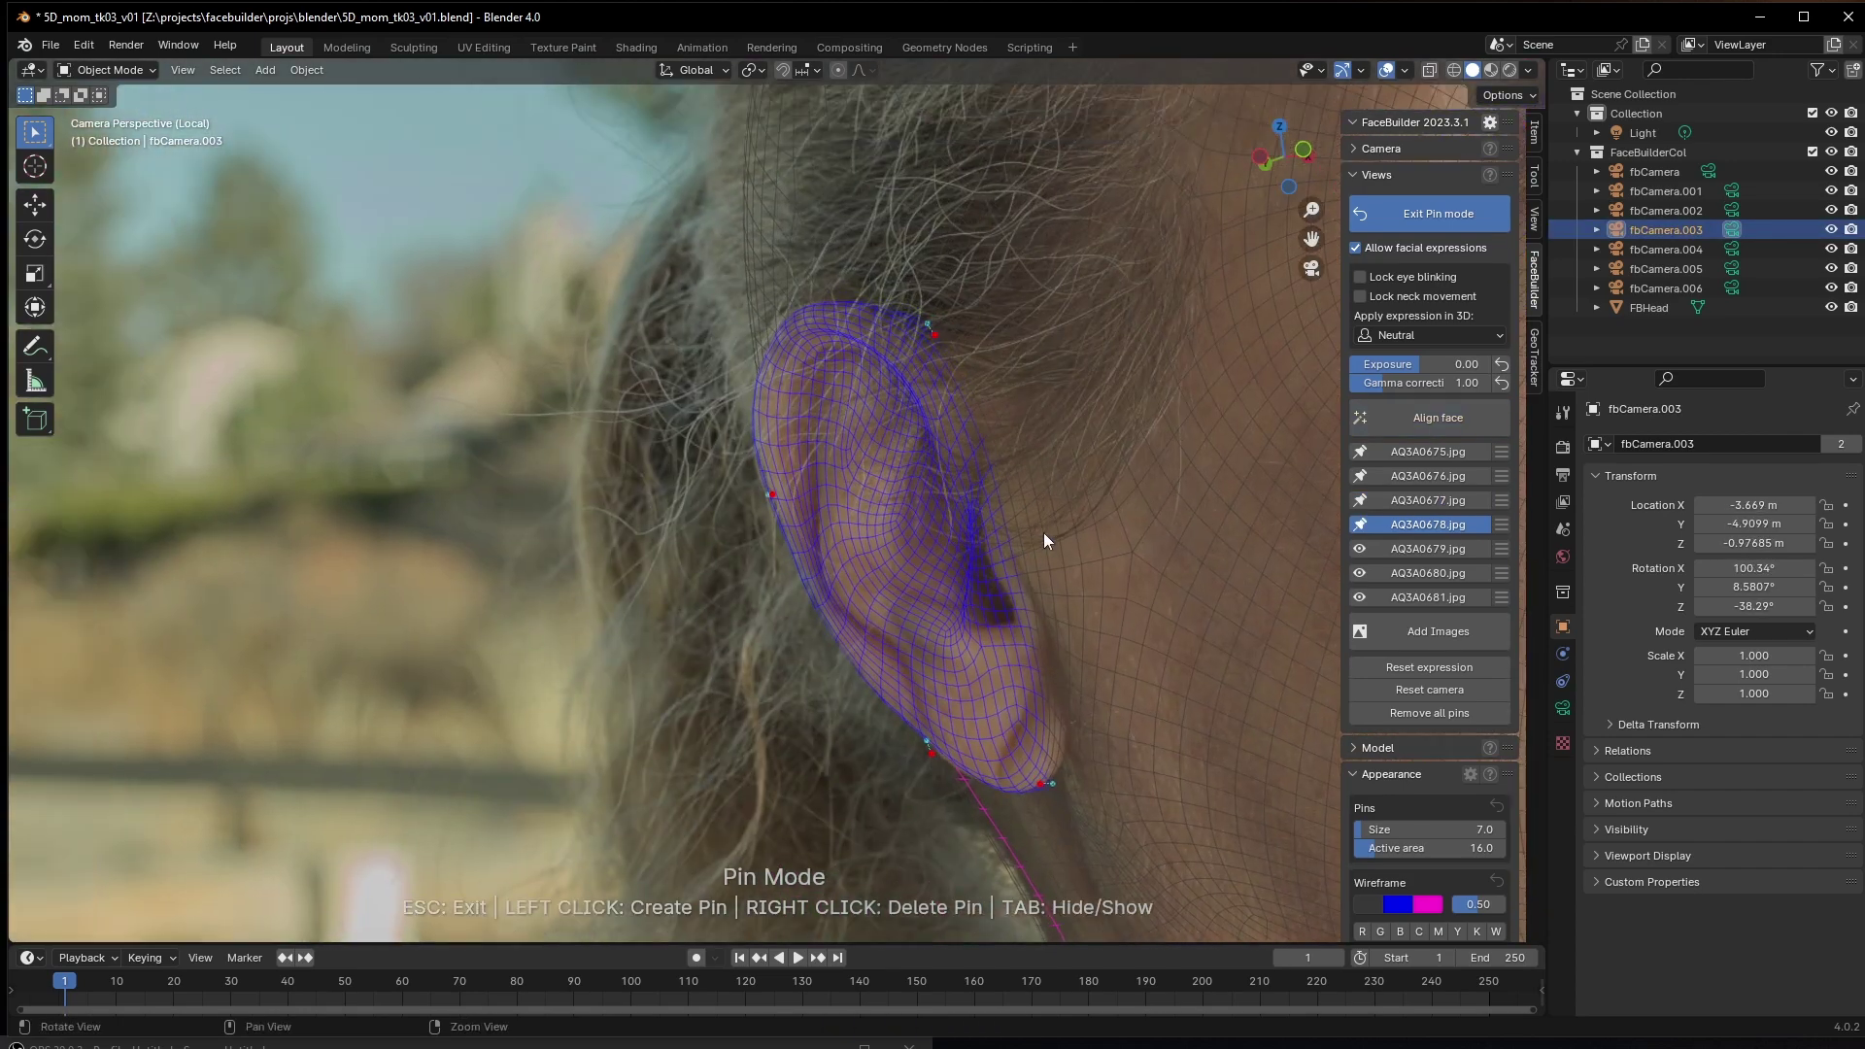
Adjust the lip pins in the AQ3A0678.jpg view so the mesh follows the mouth and check the nose and eyes
scroll(1005, 644, up, 4)
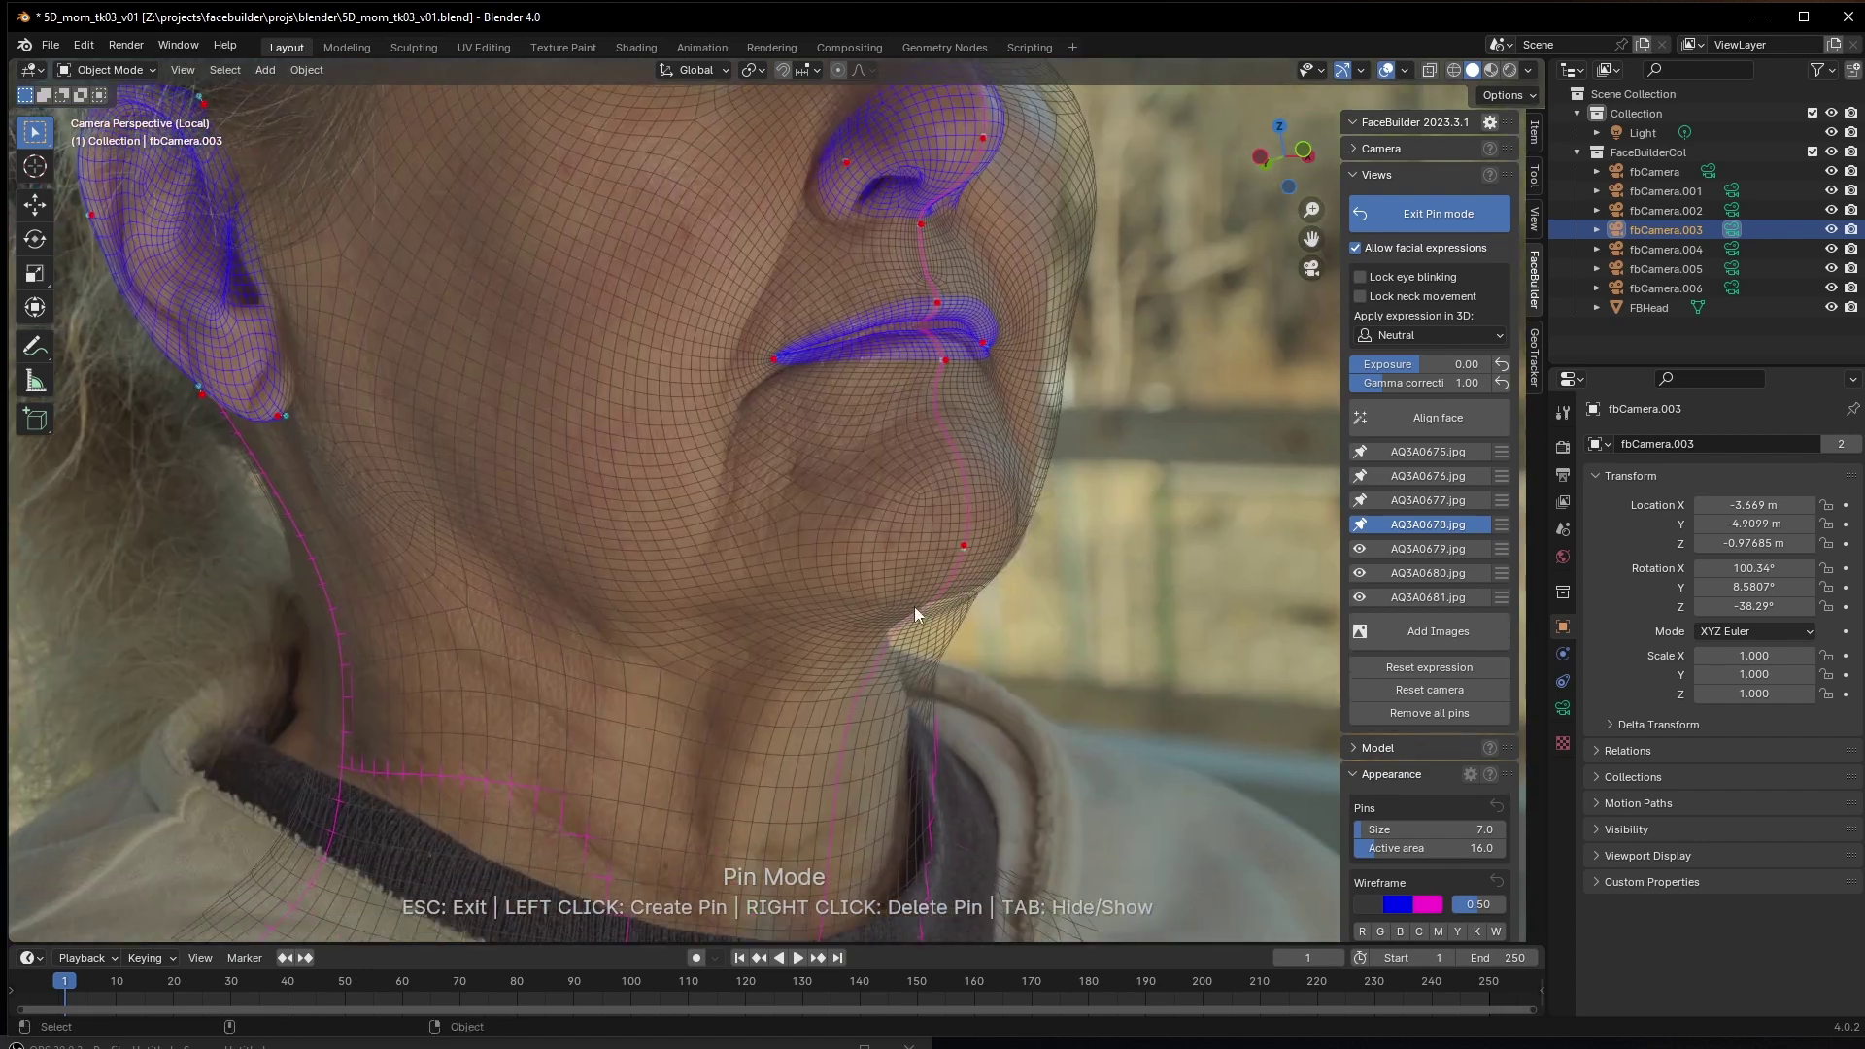
scroll(971, 604, down, 2)
scroll(1068, 629, up, 4)
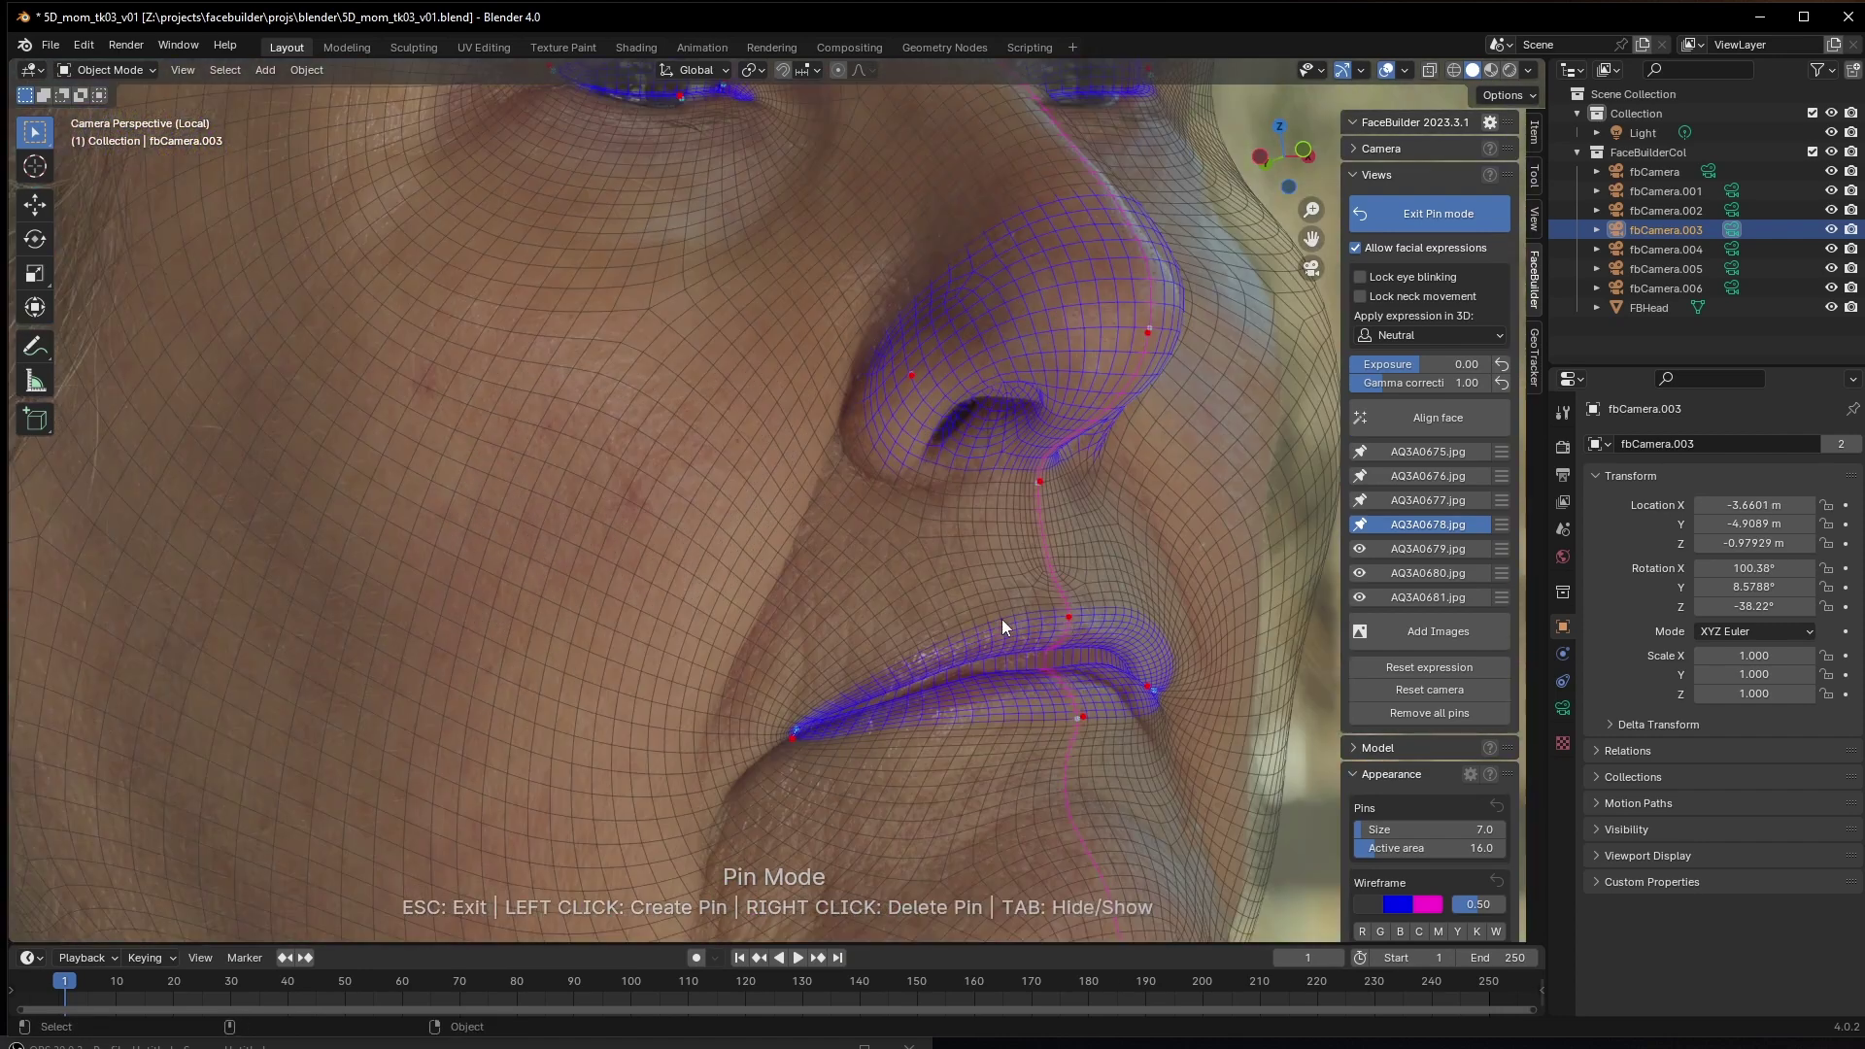
drag(1069, 629, 1127, 697)
click(1084, 714)
scroll(1084, 718, down, 3)
scroll(1053, 695, down, 2)
scroll(872, 651, up, 2)
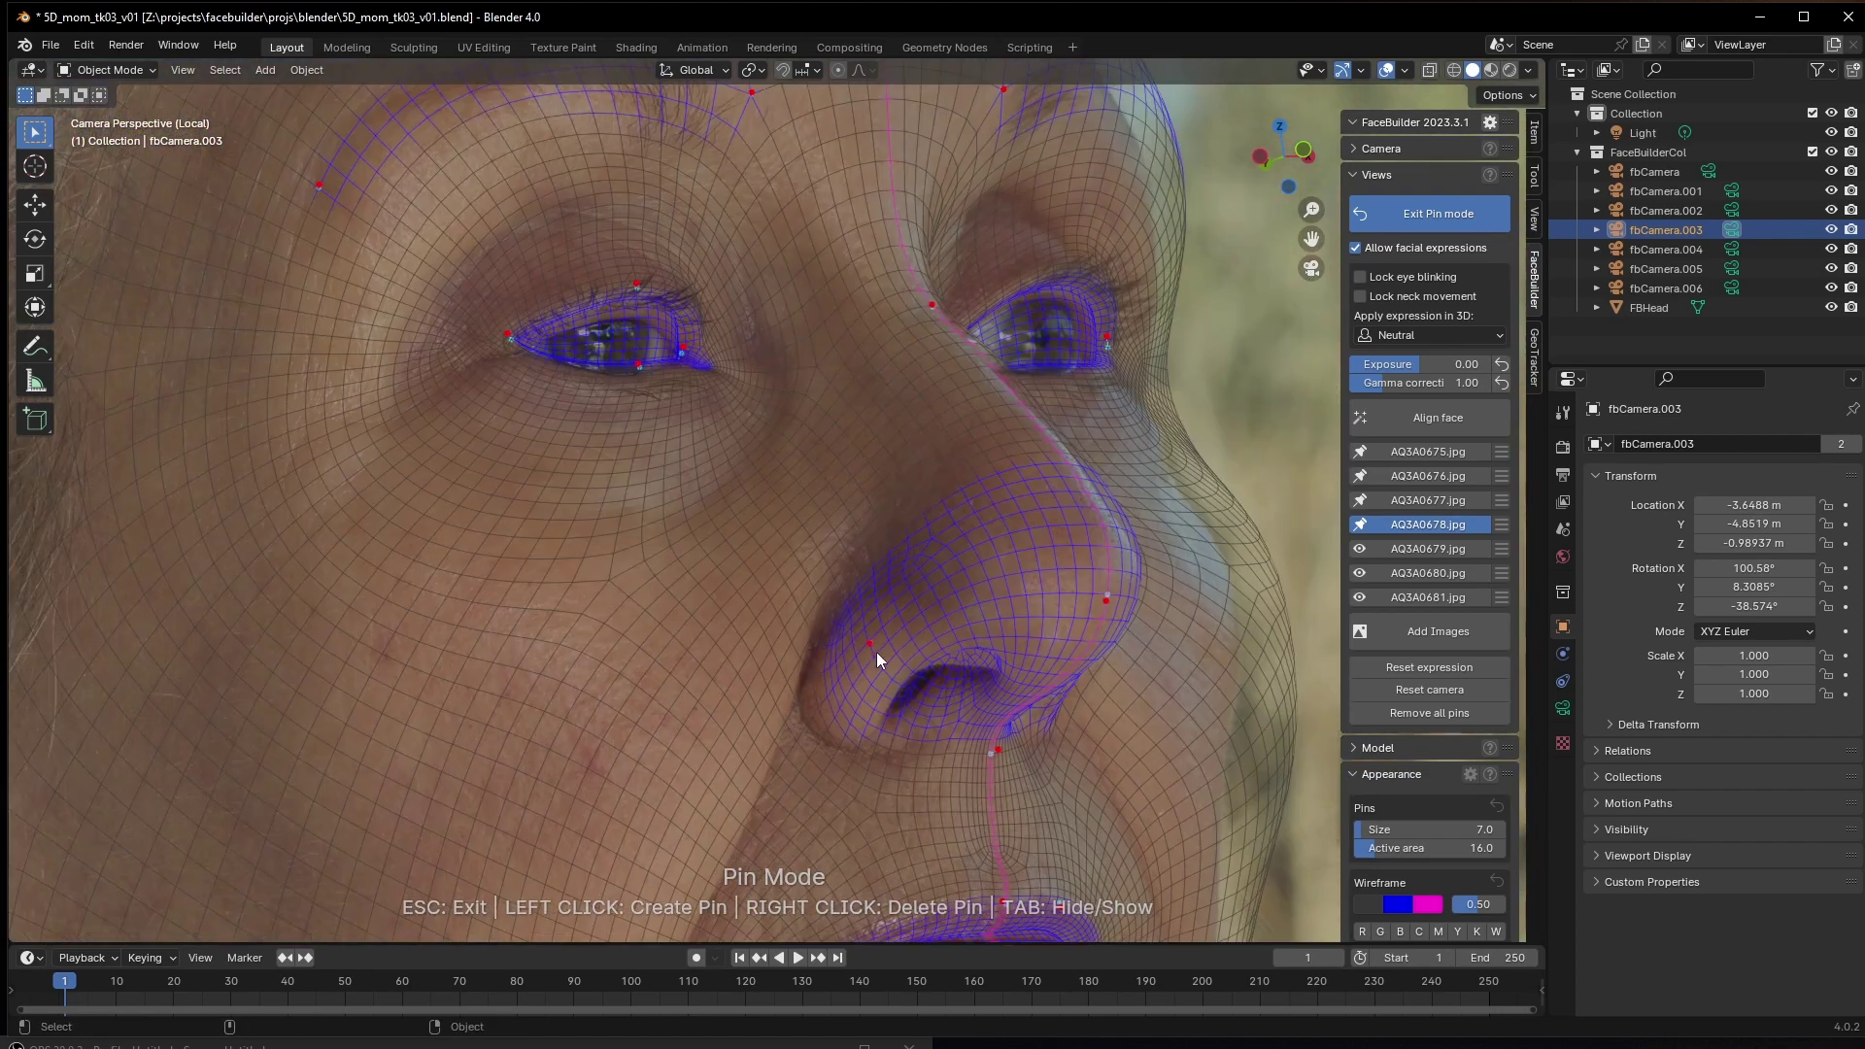
scroll(923, 719, up, 5)
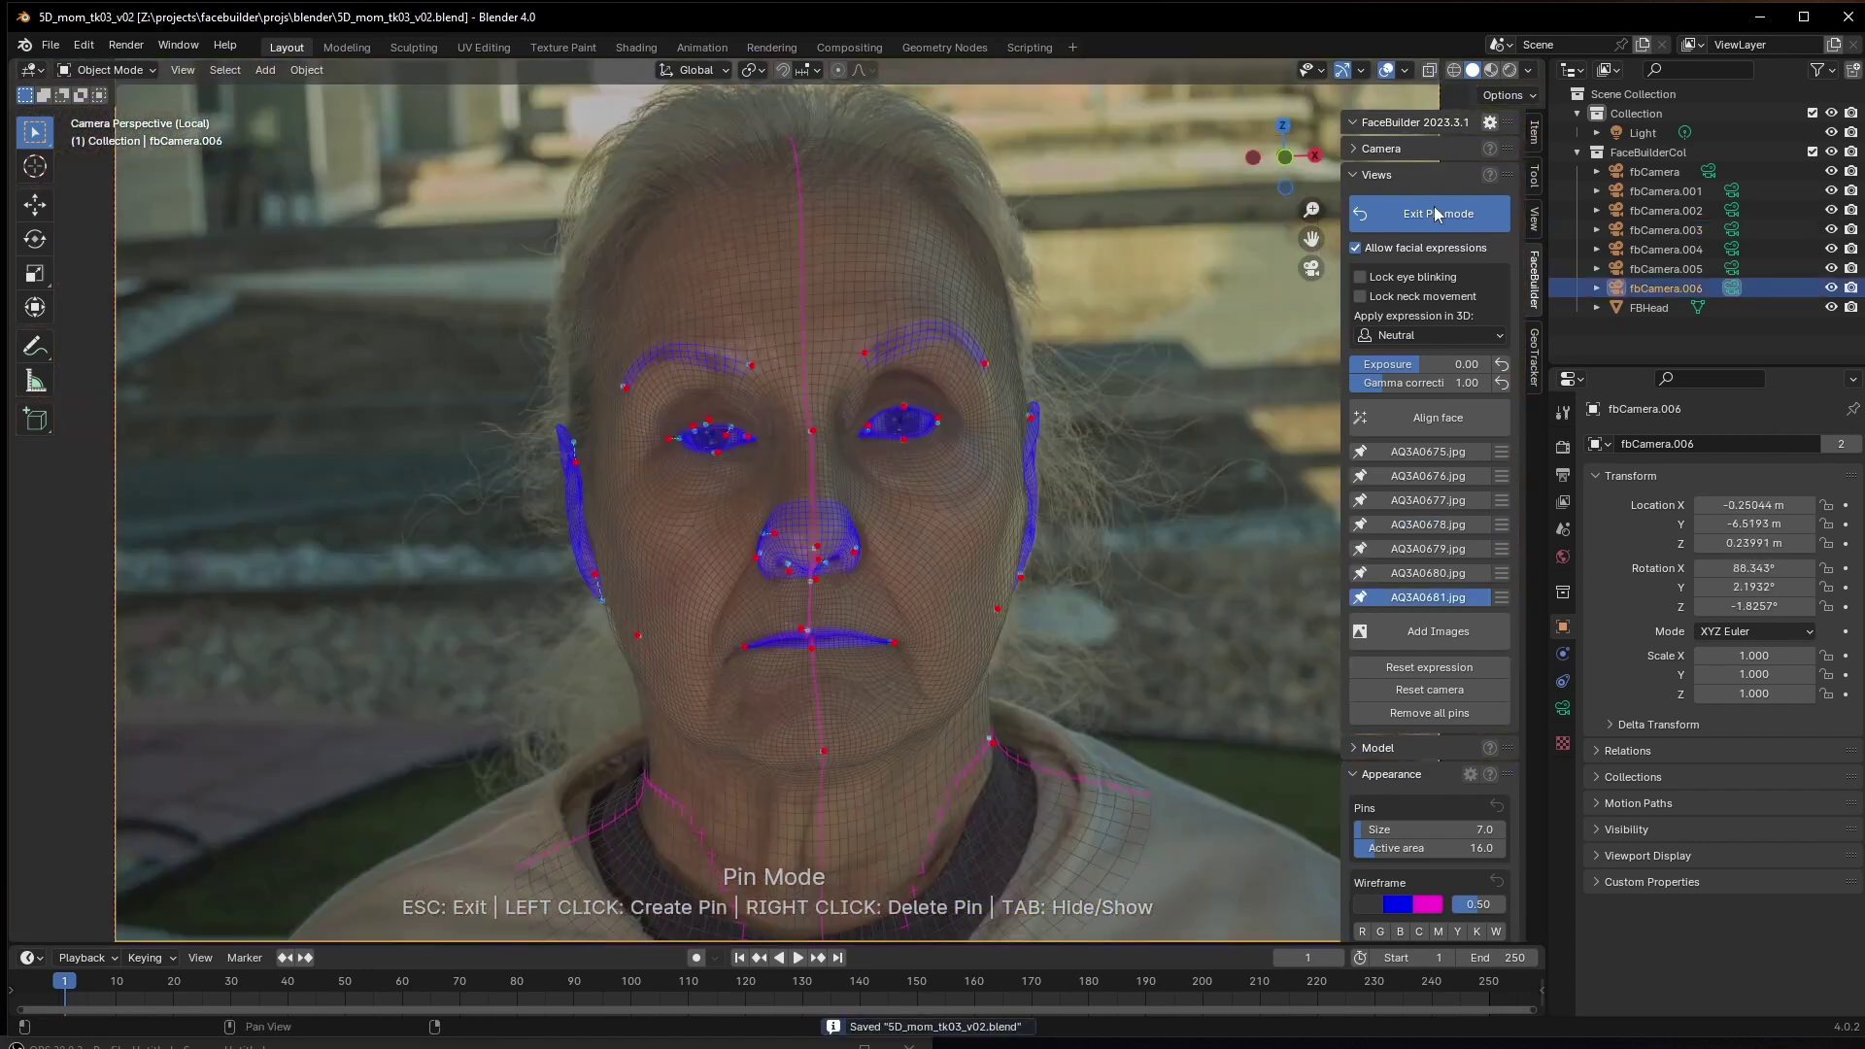
Exit Pin mode and turn the fitted head to a front view for inspection
click(1434, 209)
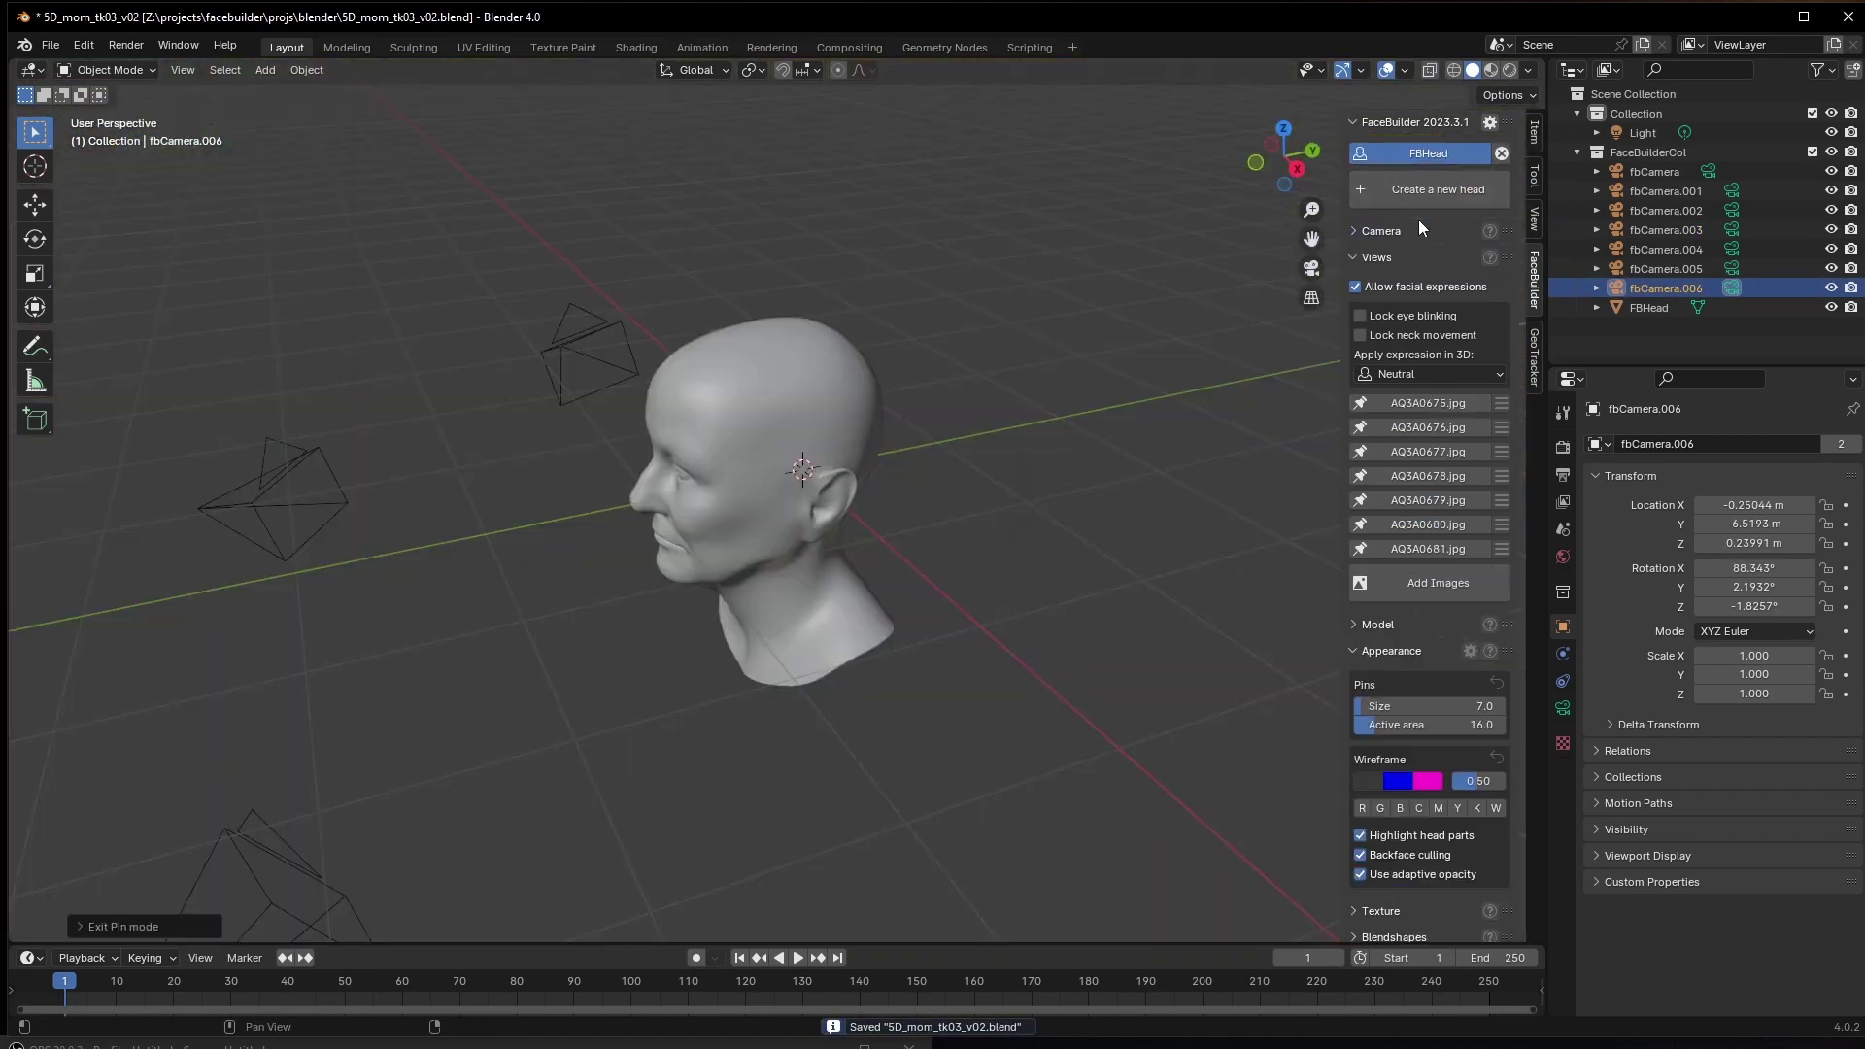
scroll(1097, 382, up, 3)
middle_drag(1097, 383, 641, 543)
scroll(1427, 738, down, 1)
scroll(1412, 862, down, 5)
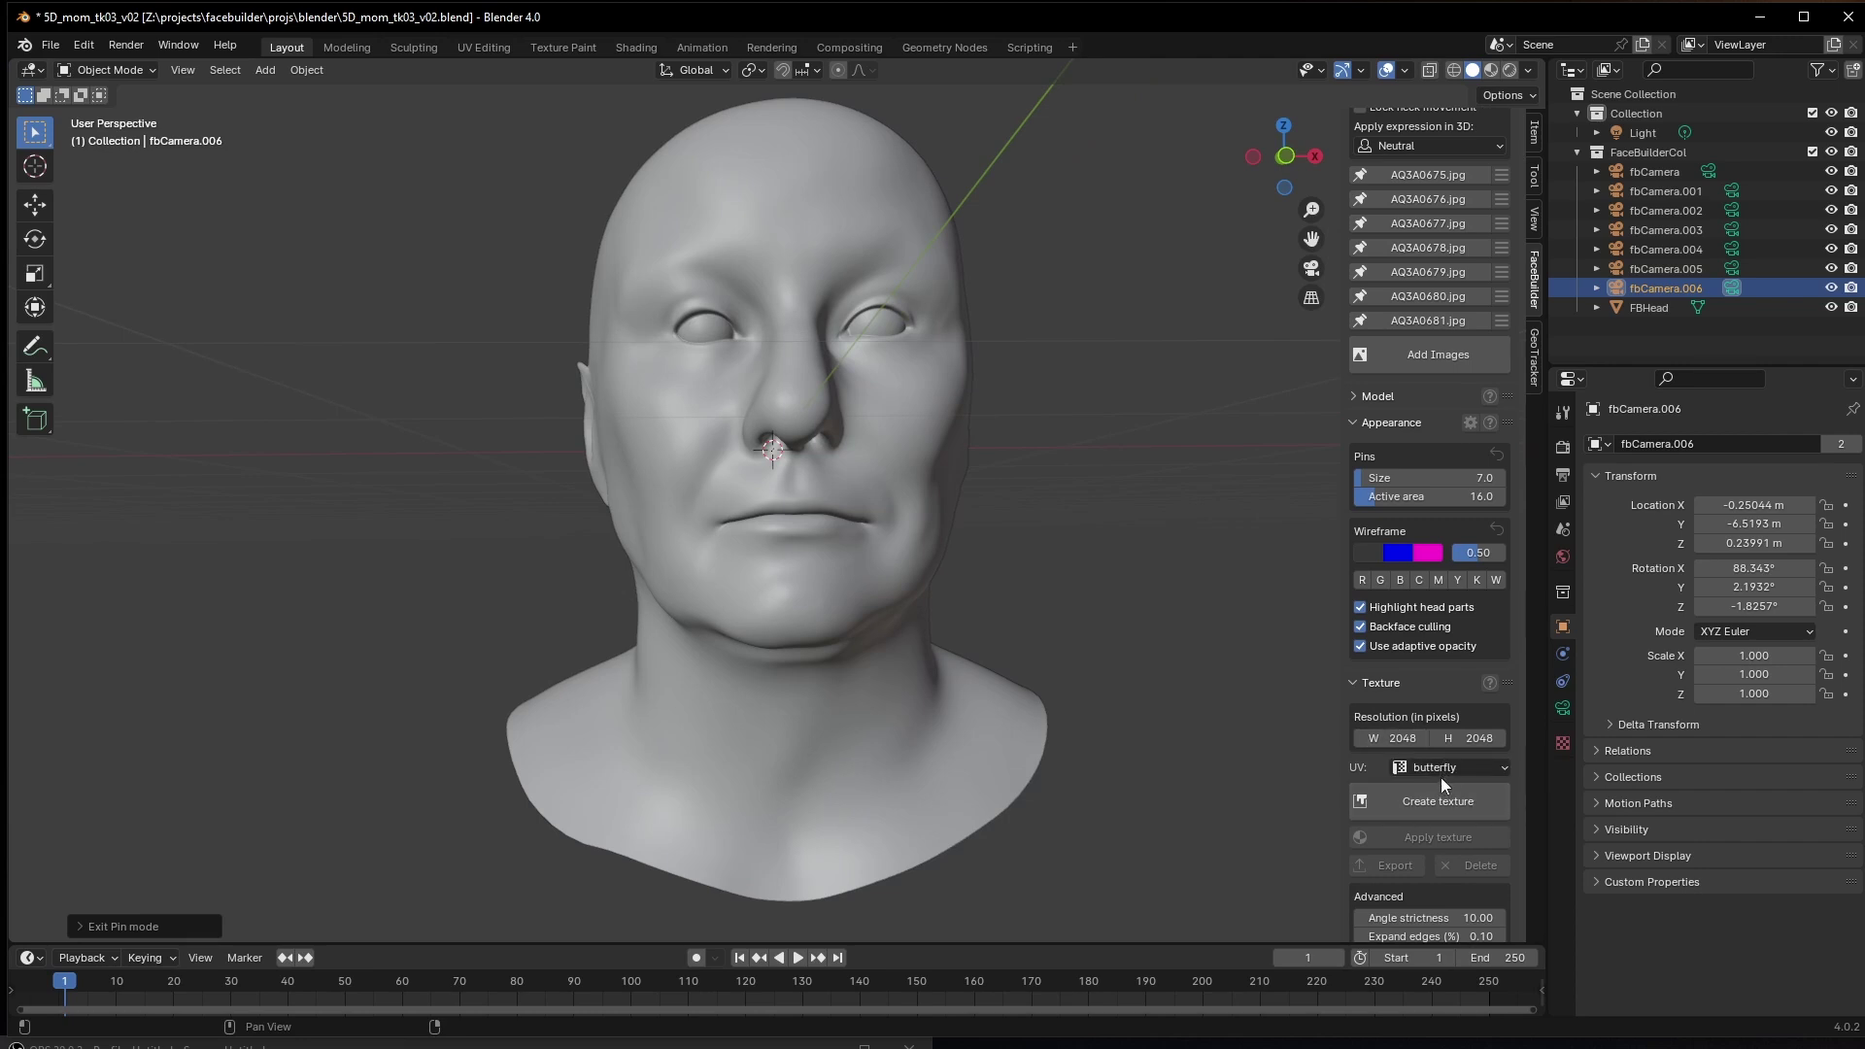
Create the head texture with the maxface UV layout, Equalize brightness and Equalize color, inspect it on the head, and save the project
click(1455, 767)
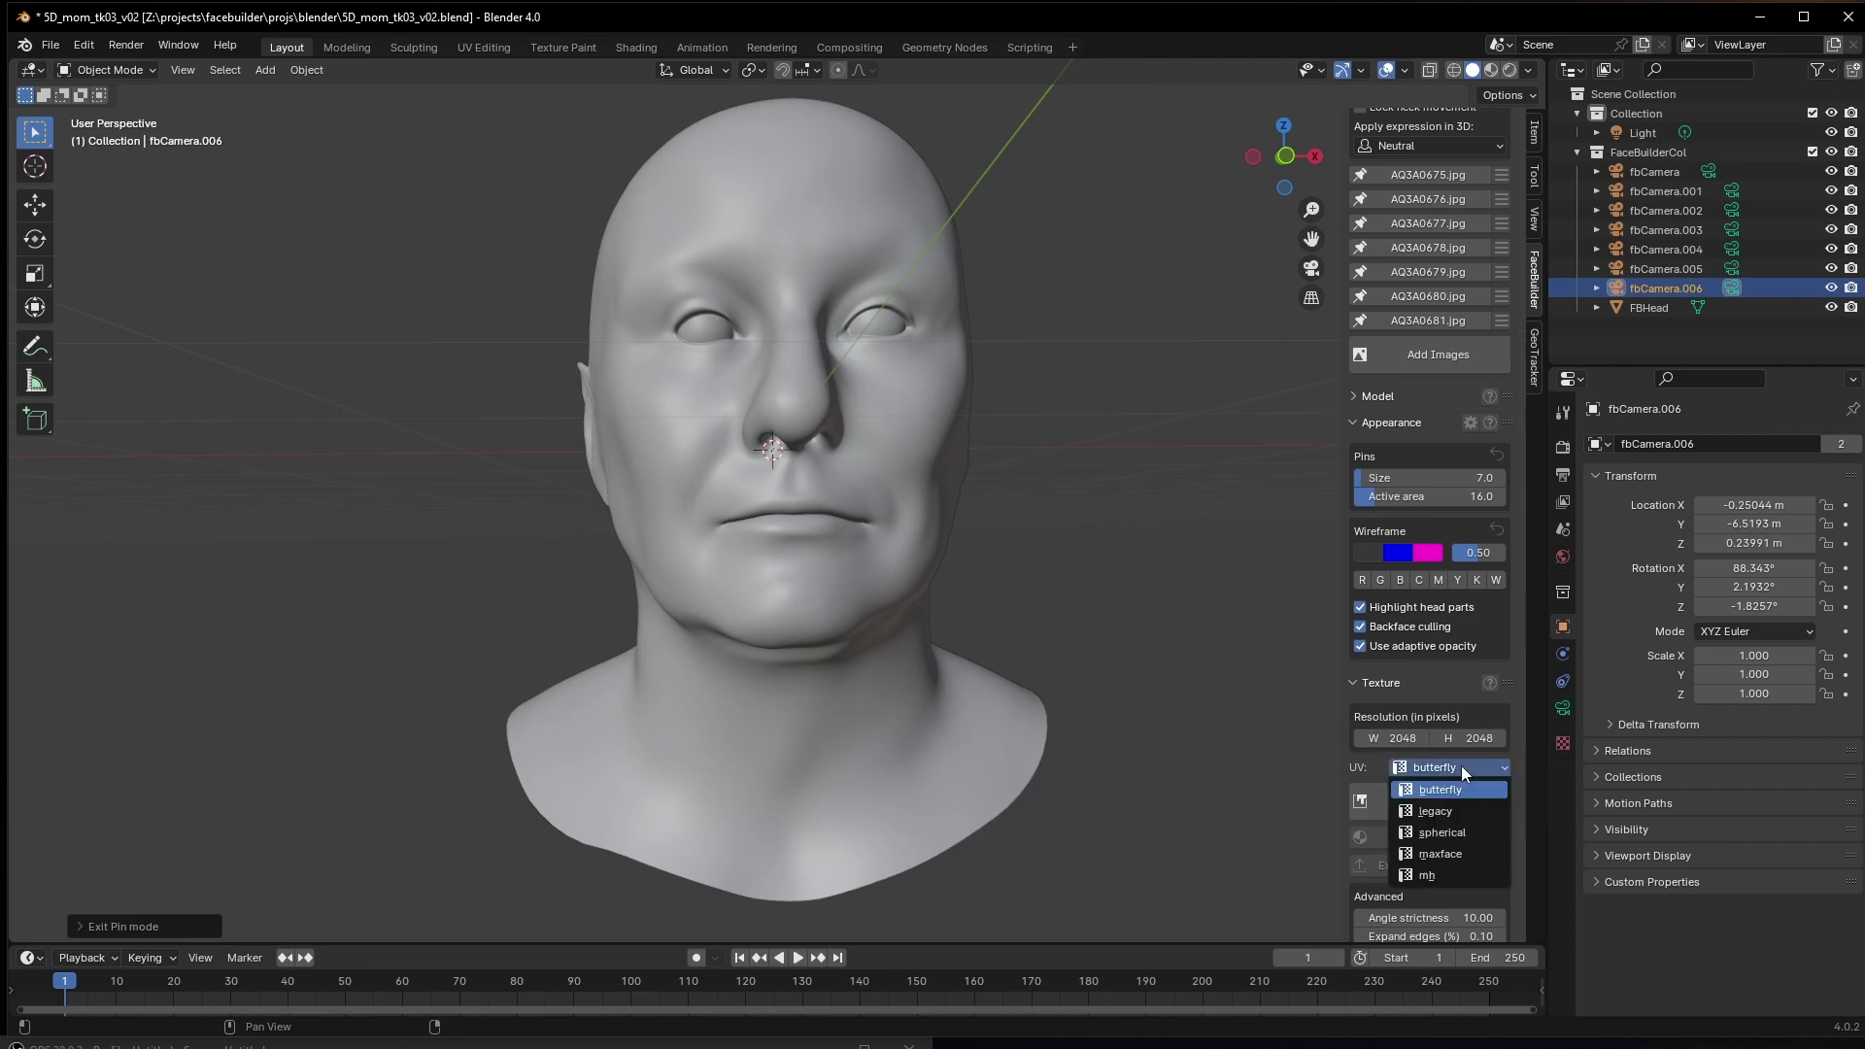
click(1471, 847)
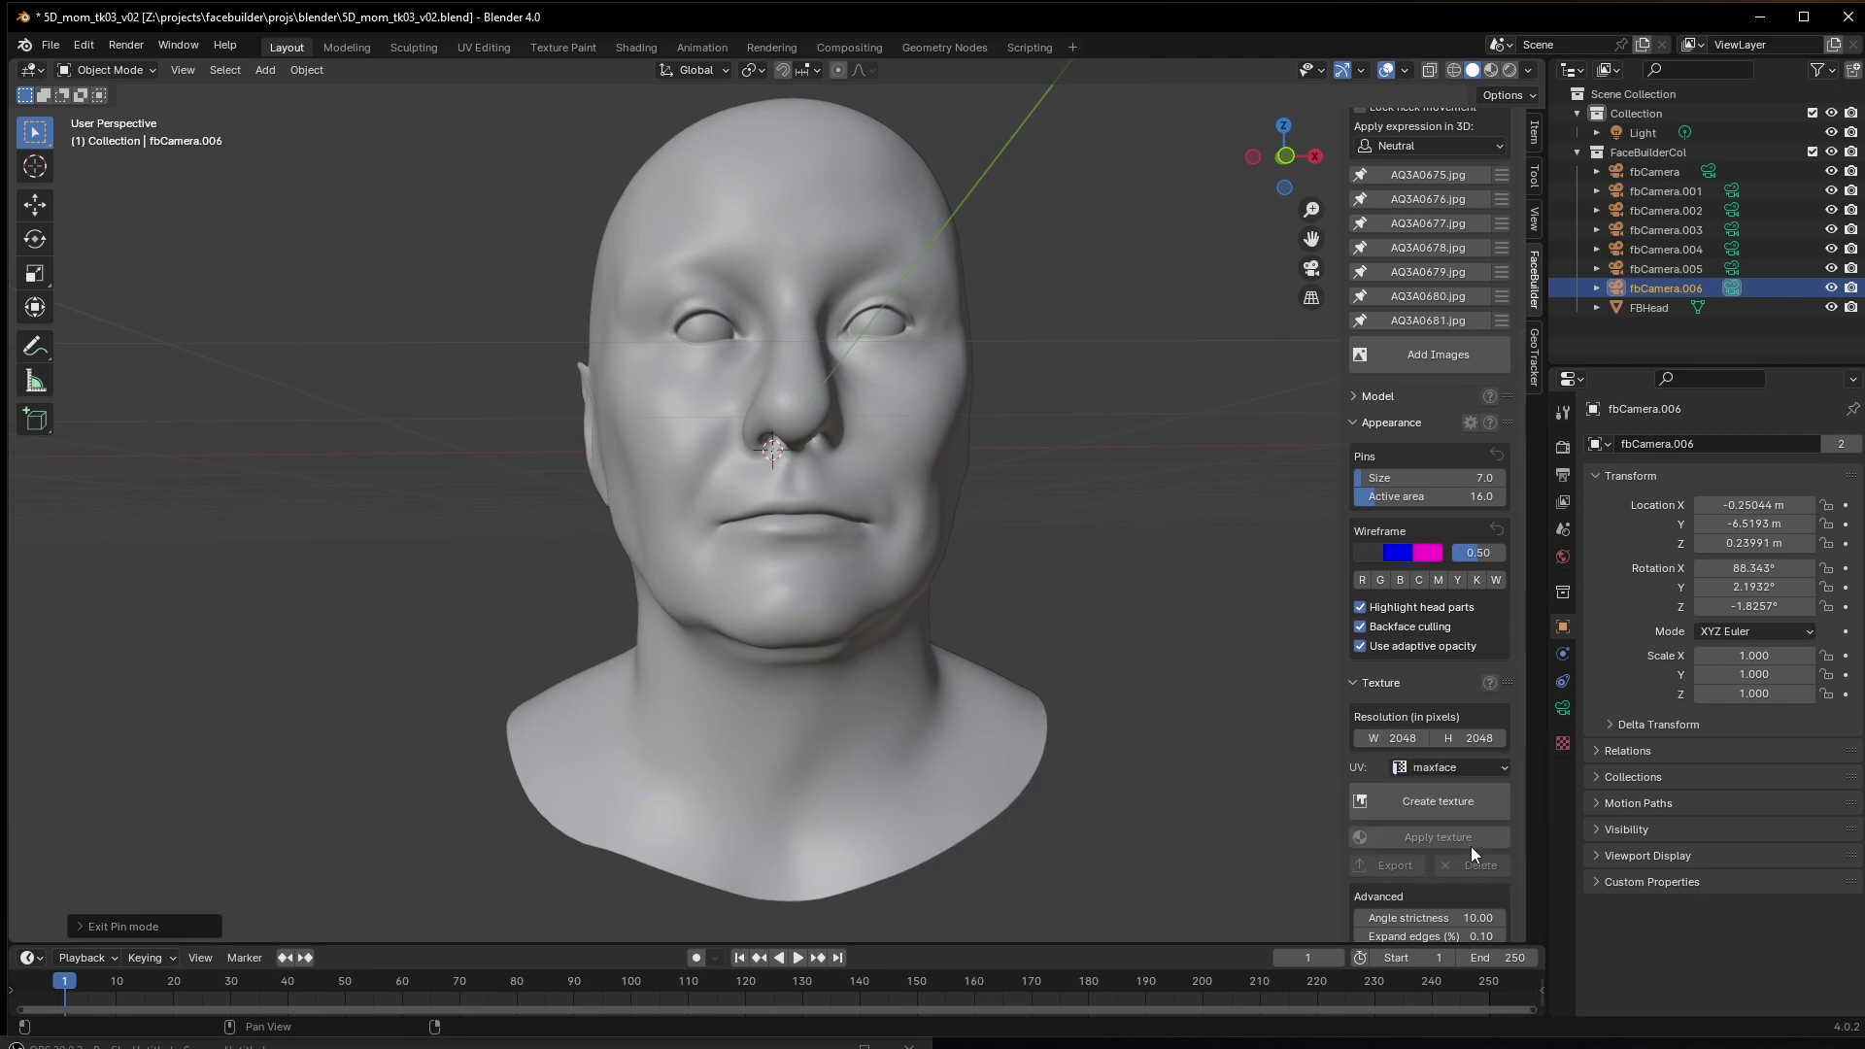
scroll(1367, 860, down, 3)
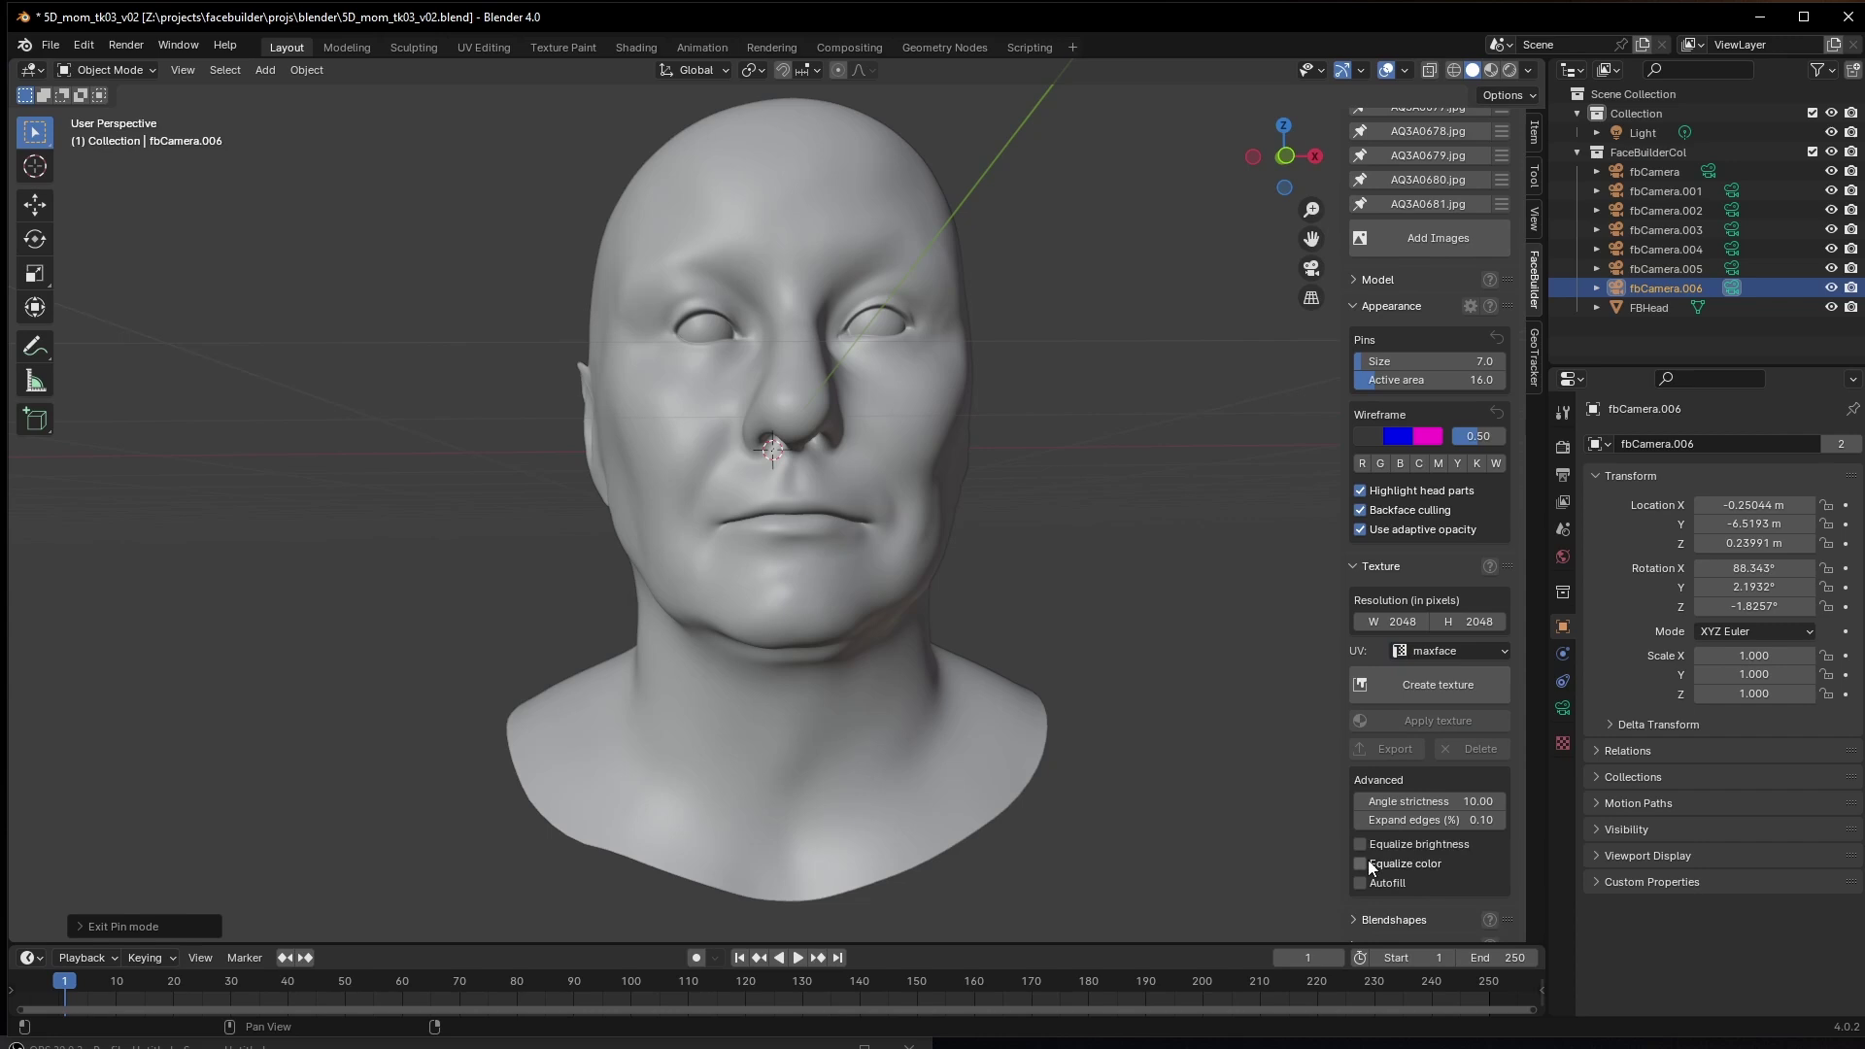
click(1455, 686)
click(1408, 917)
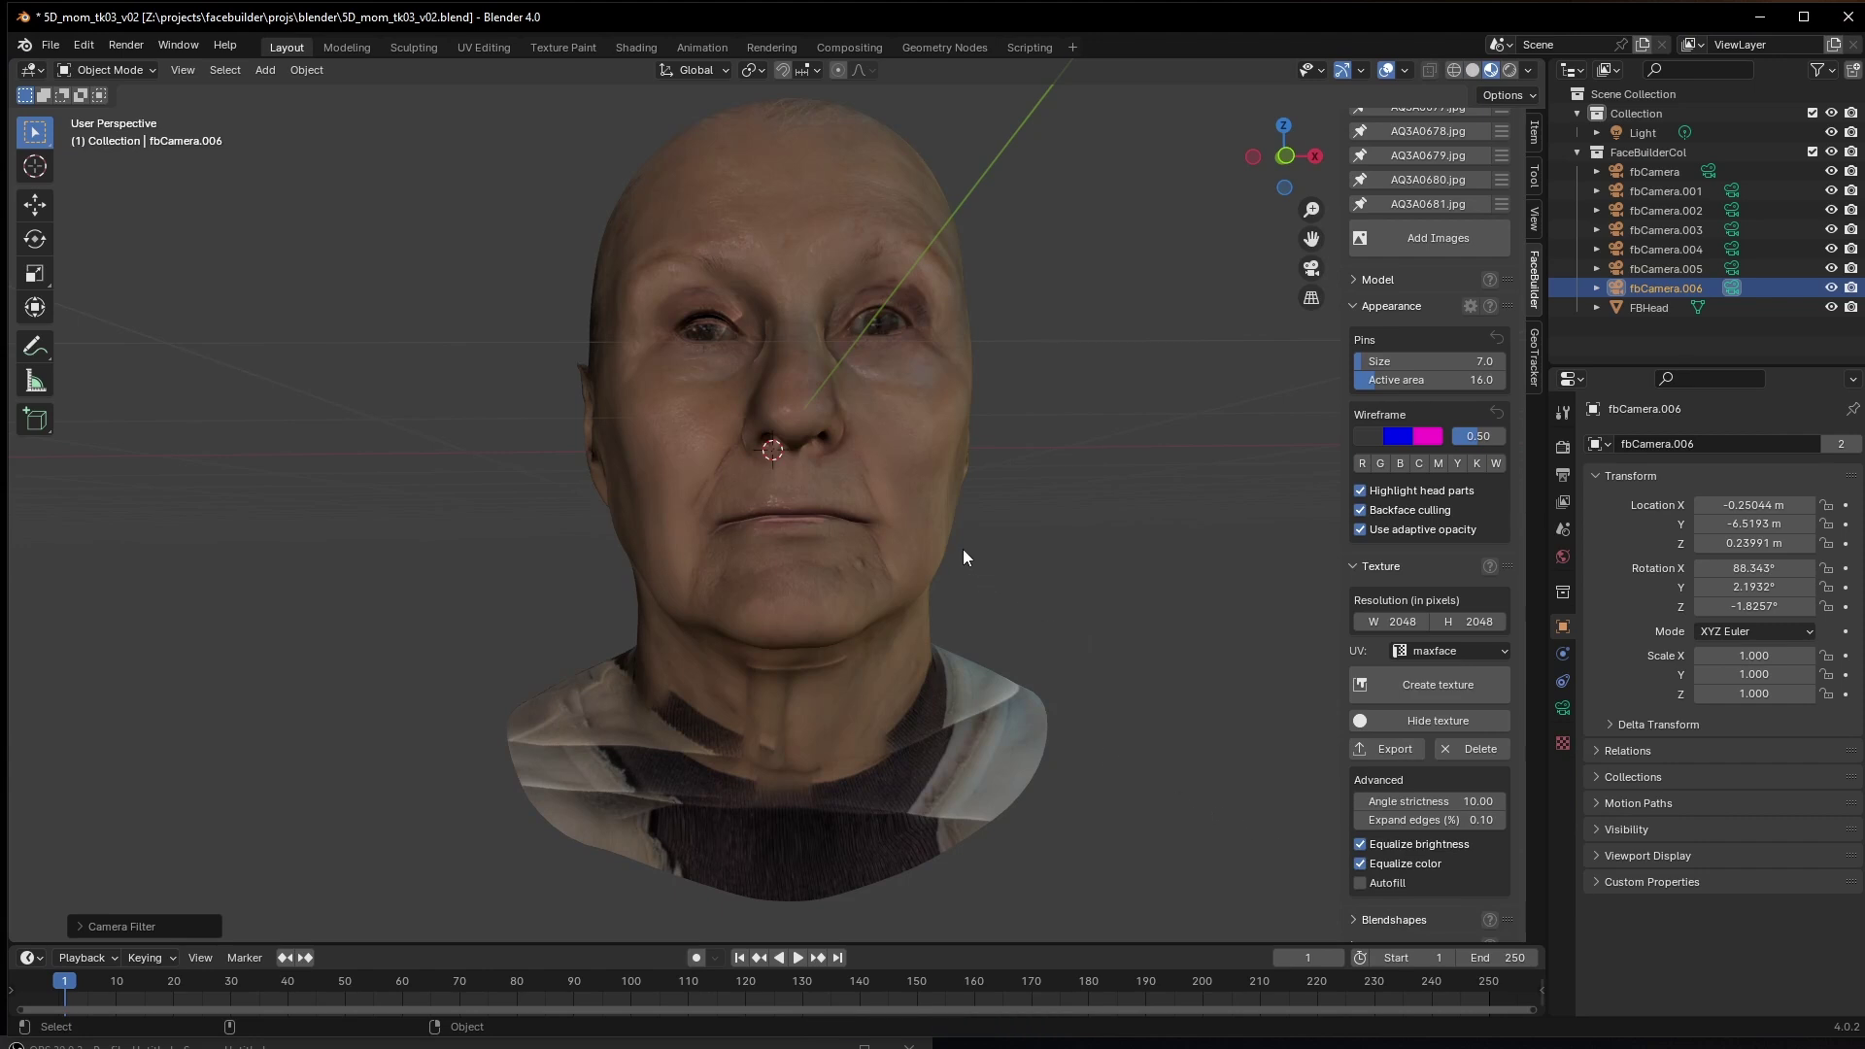
middle_drag(782, 379, 899, 650)
key(ctrl+s)
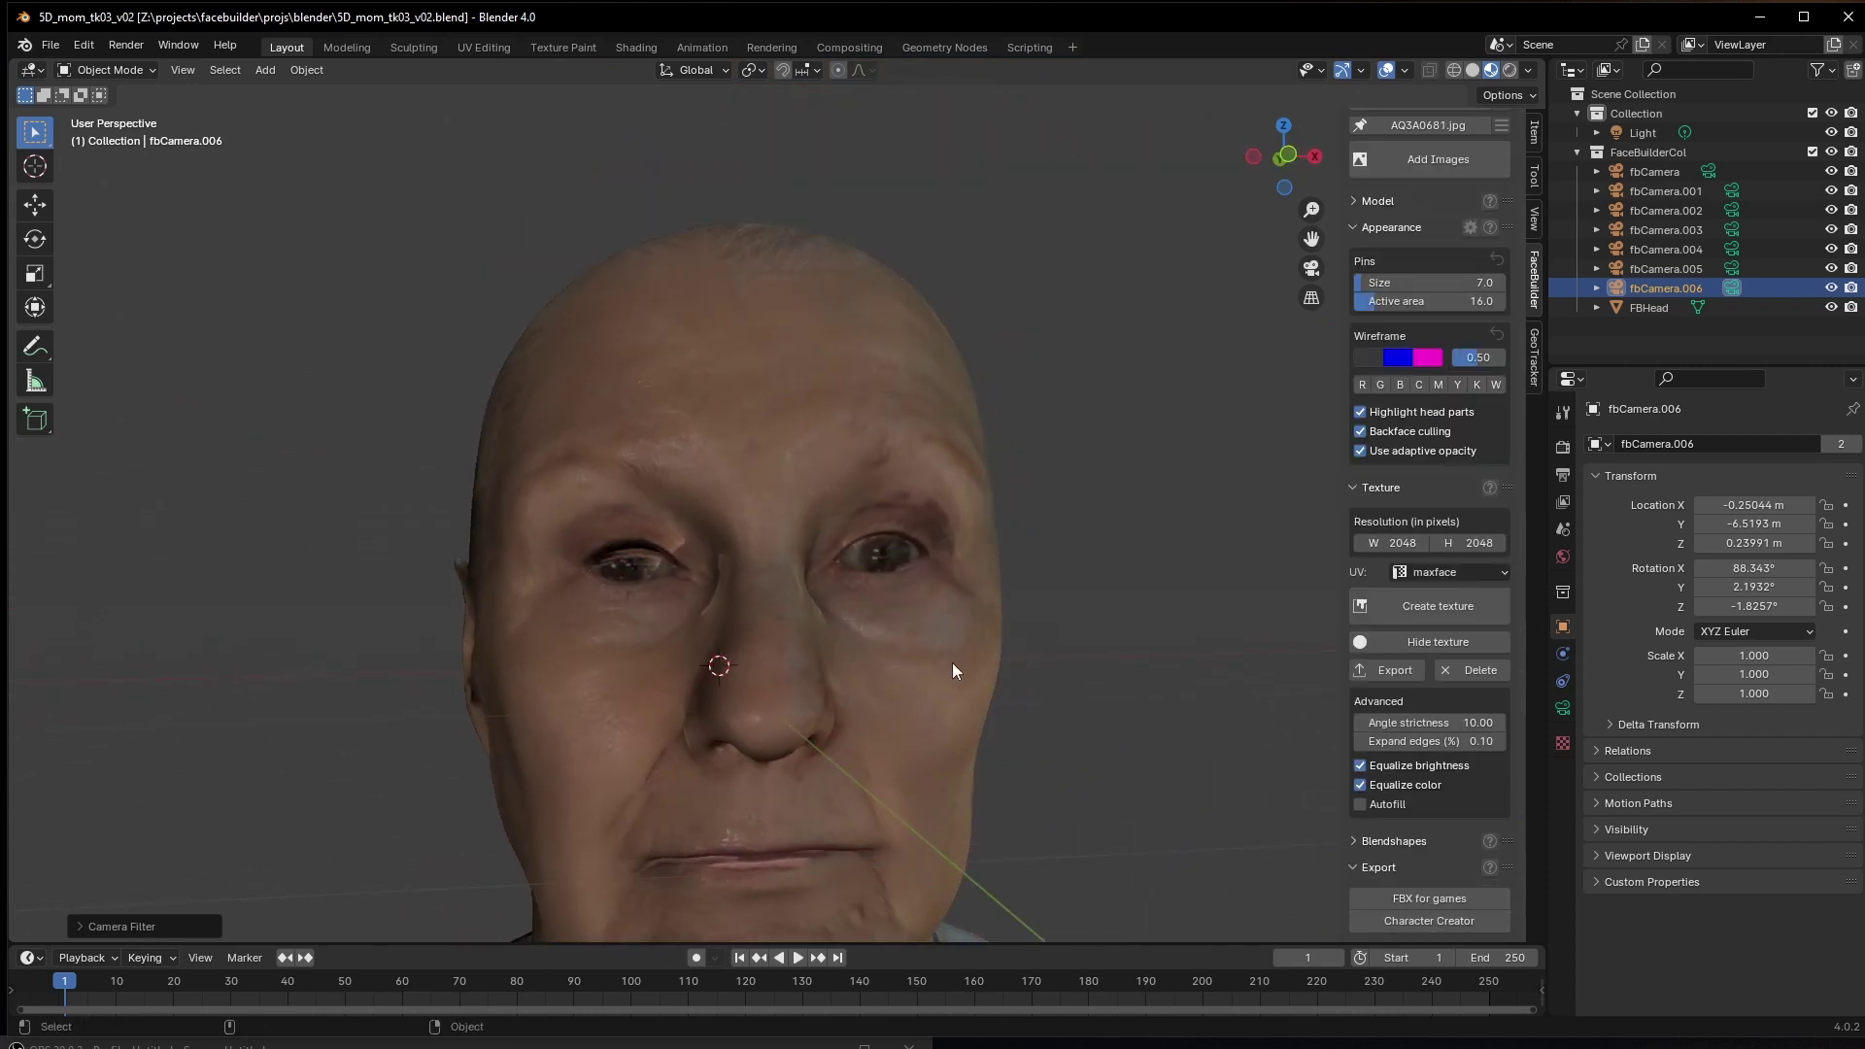
Send the head to Character Creator and turn off Keep Neck Shape for the Mesh To Head output
click(1395, 920)
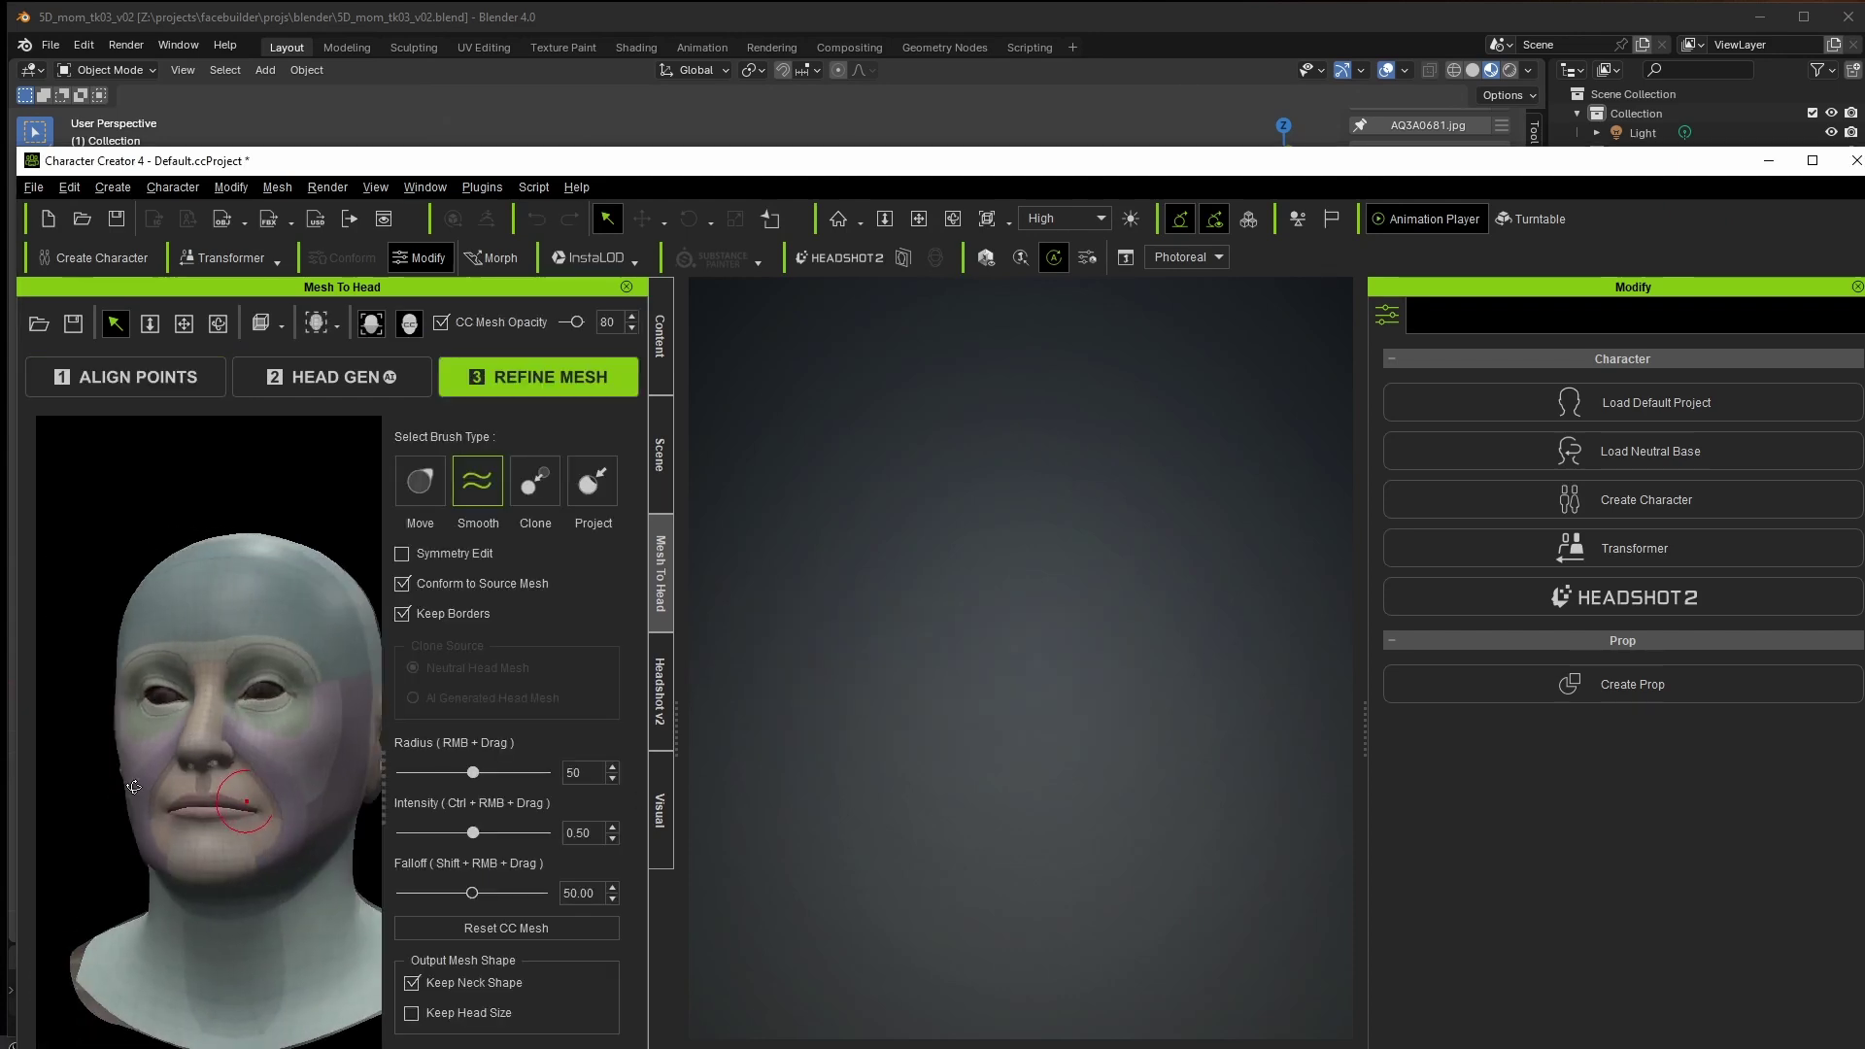
drag(153, 791, 216, 791)
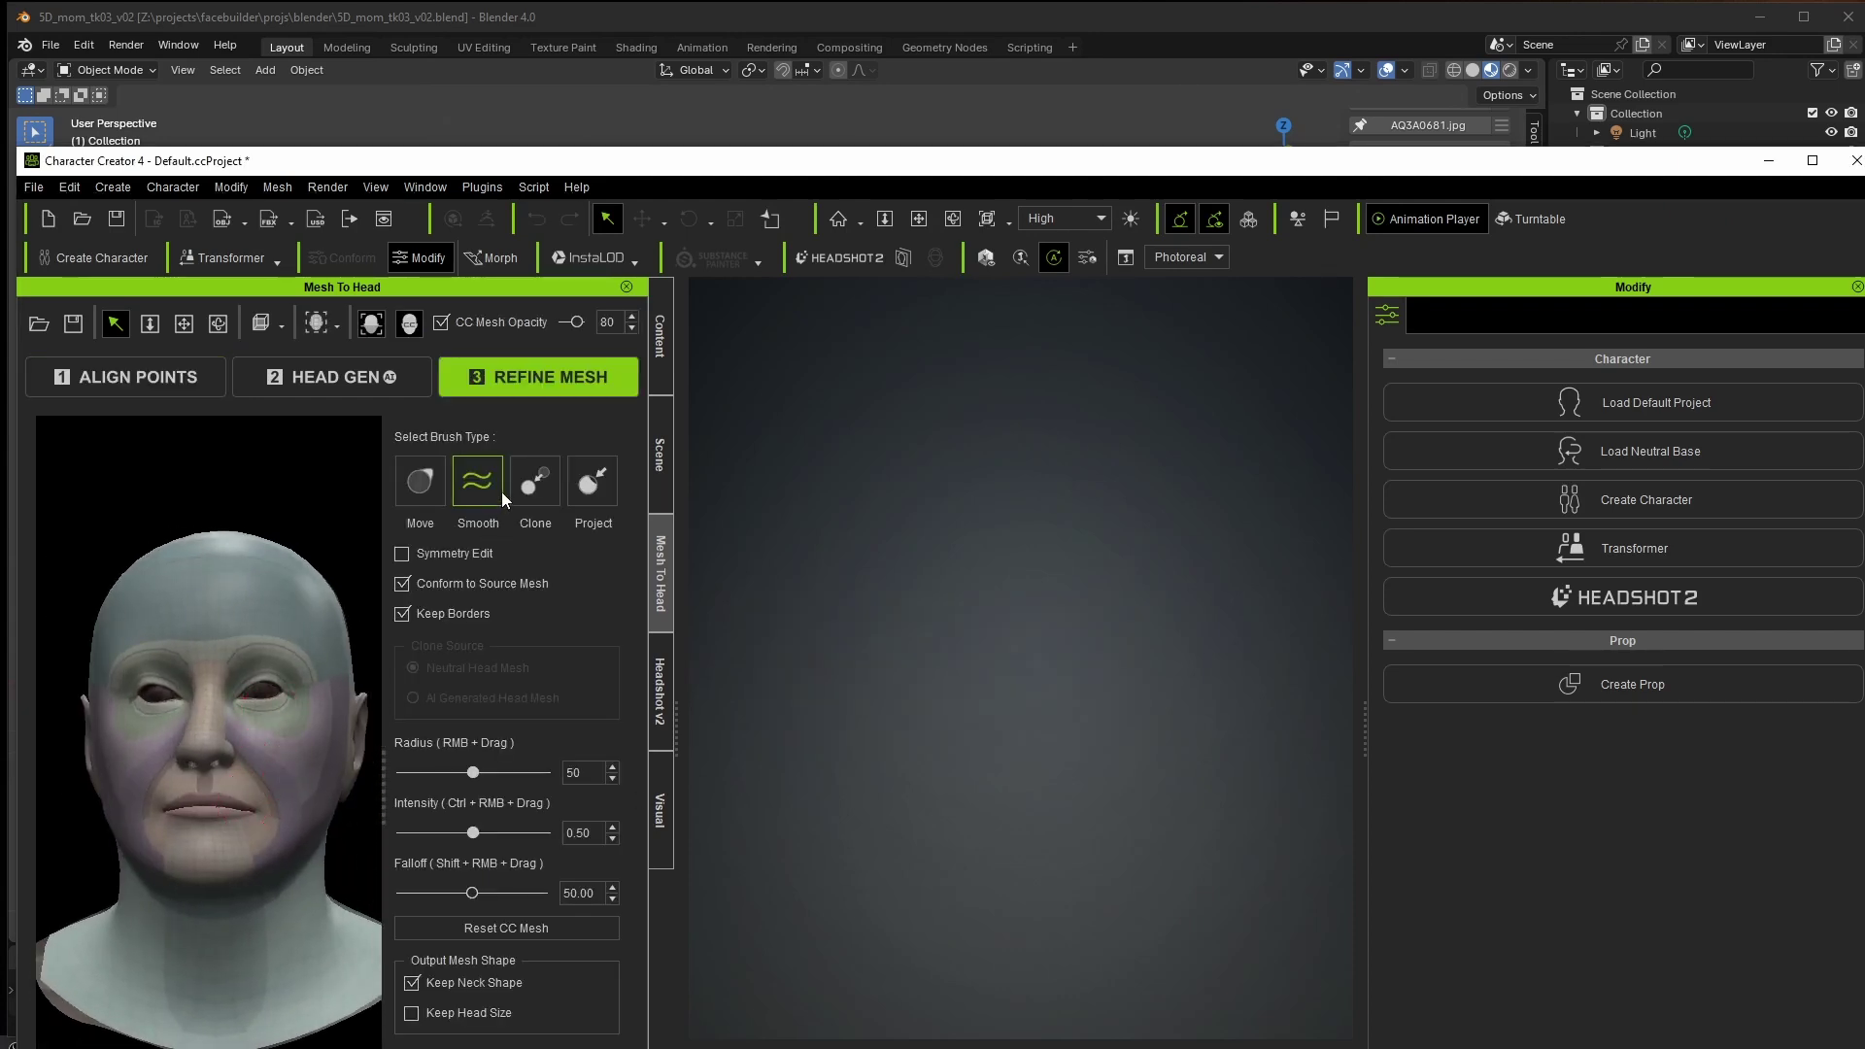
click(412, 983)
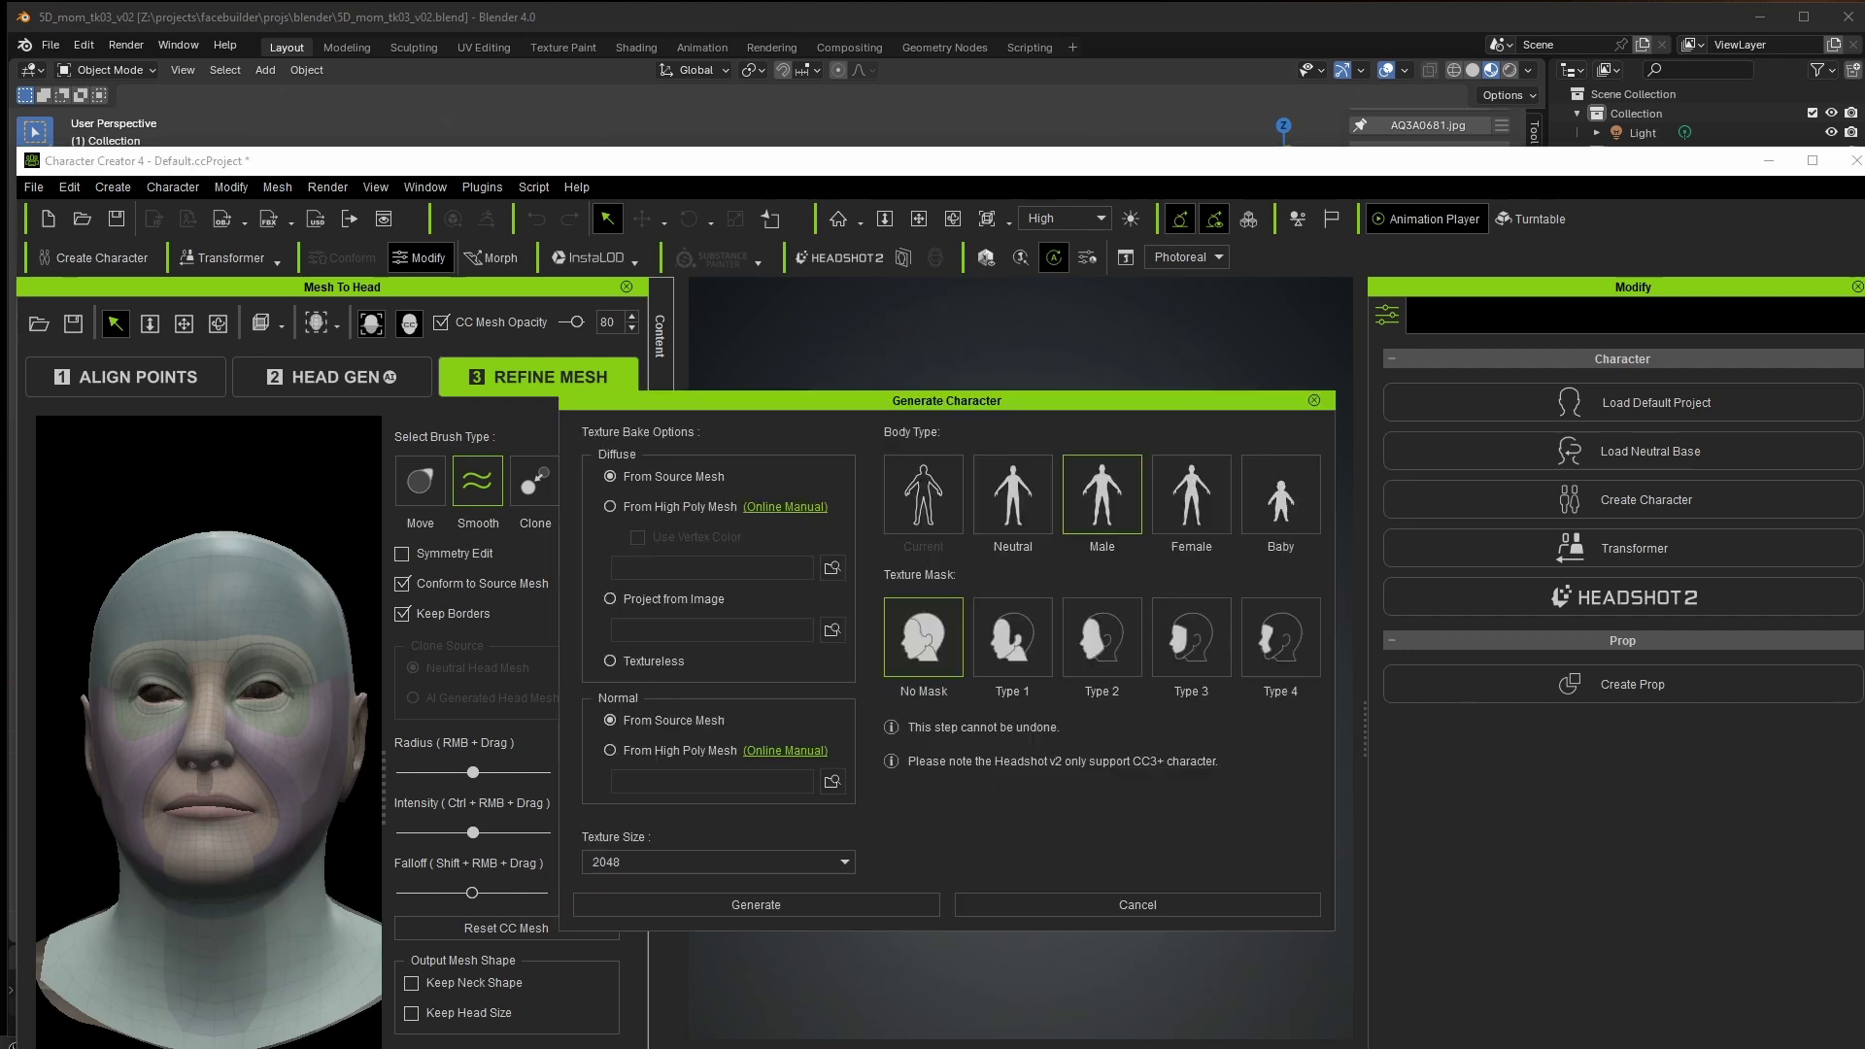
Generate the character with a Female body, the Type 1 texture mask and a texture size of 4096
click(1187, 497)
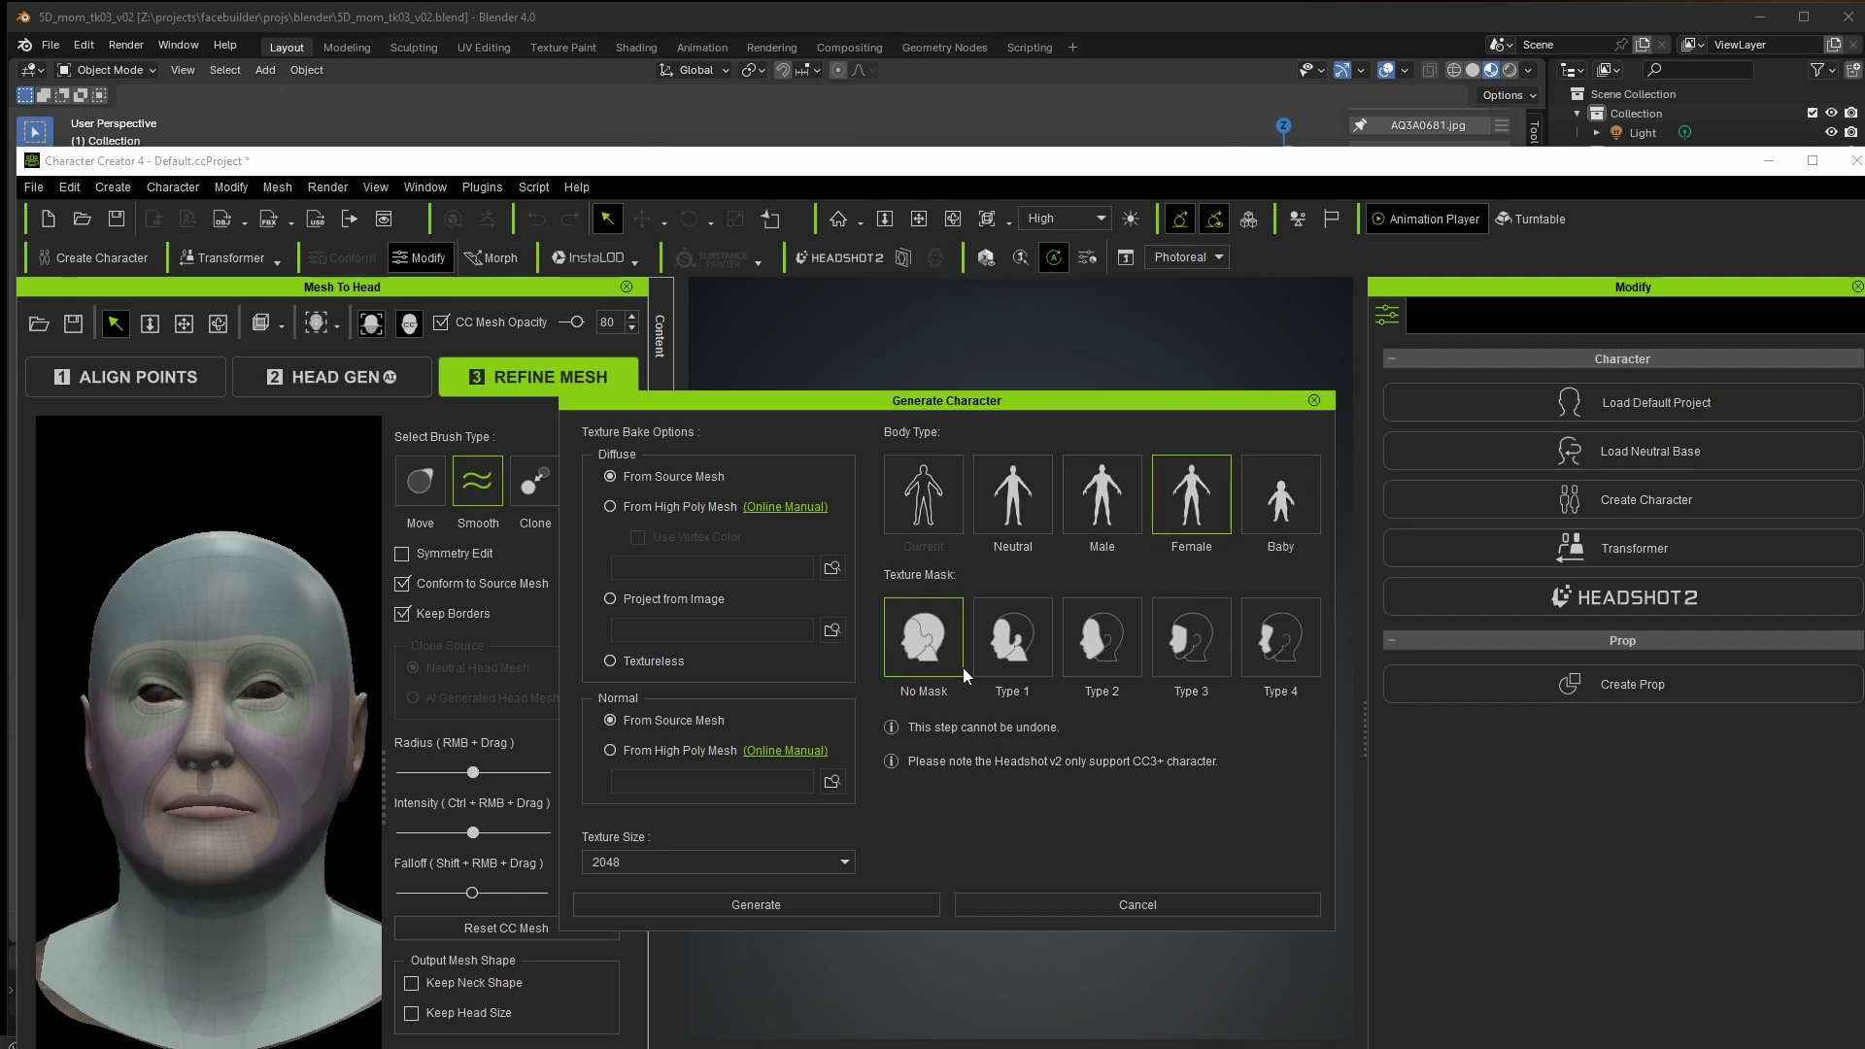
click(1003, 668)
click(784, 862)
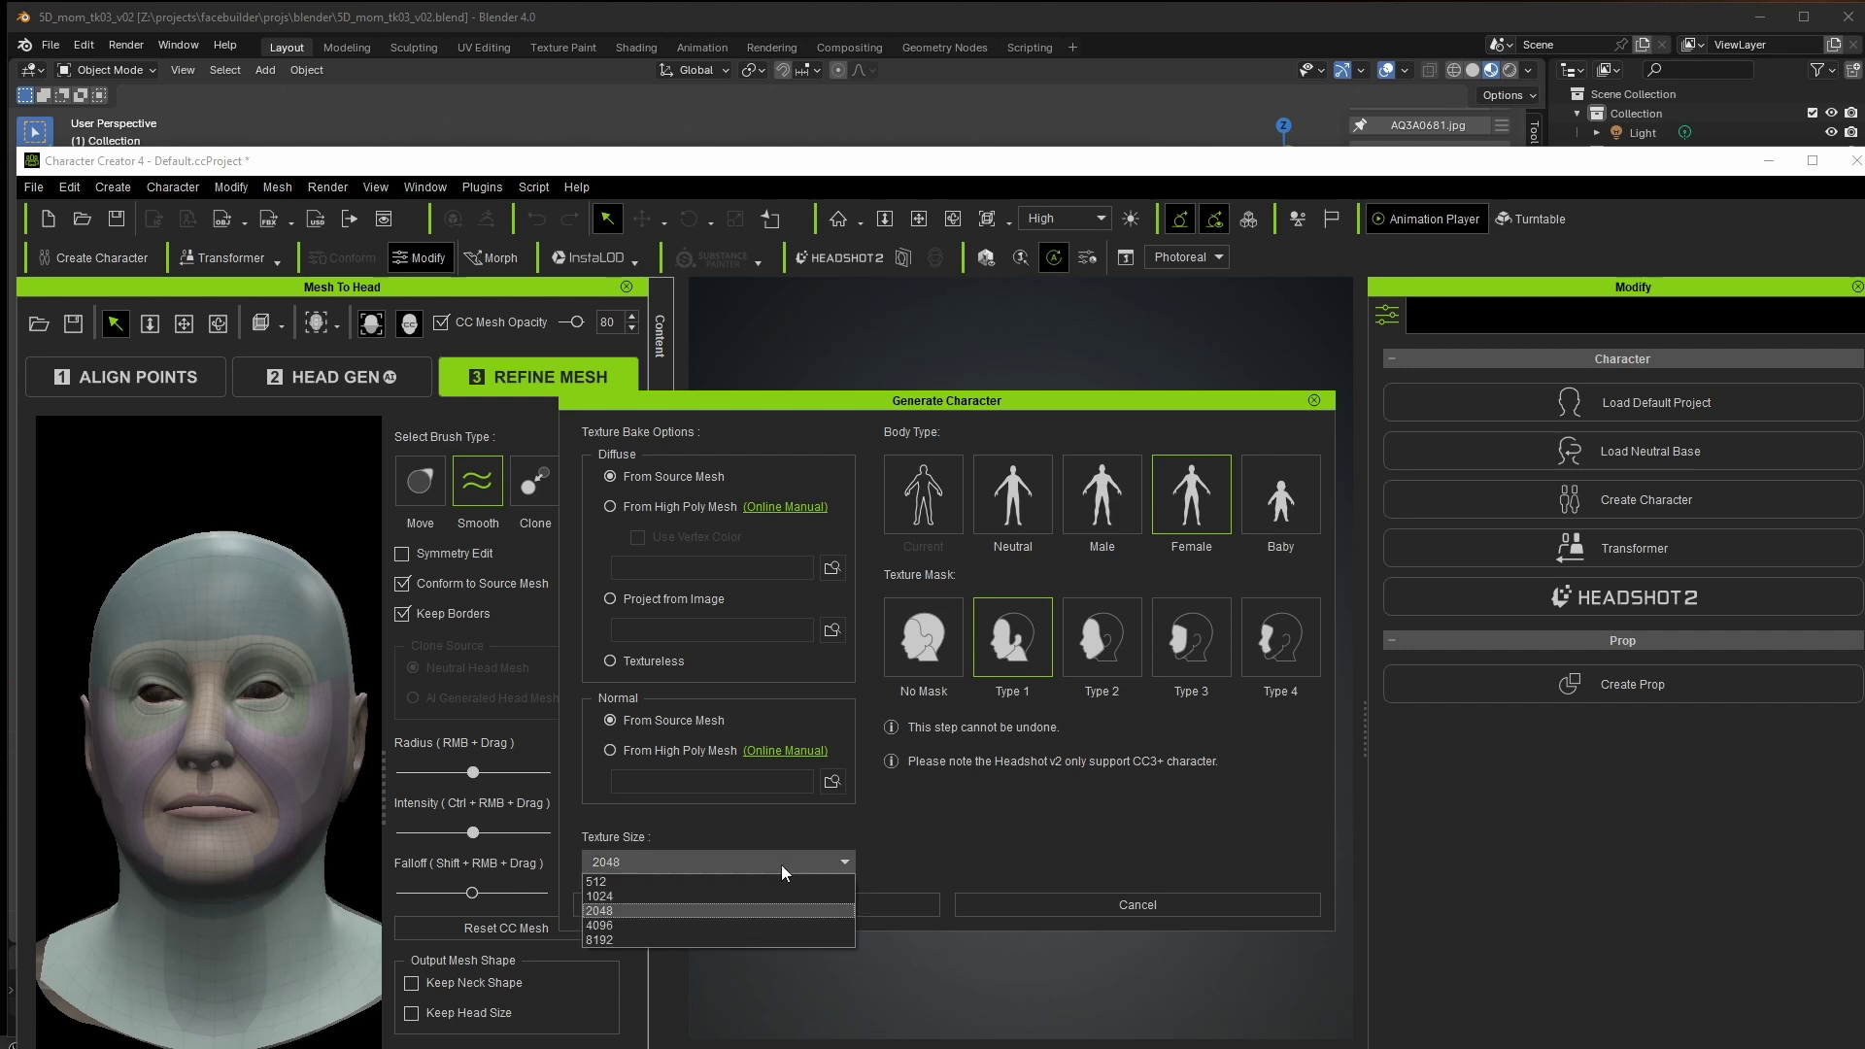
click(650, 926)
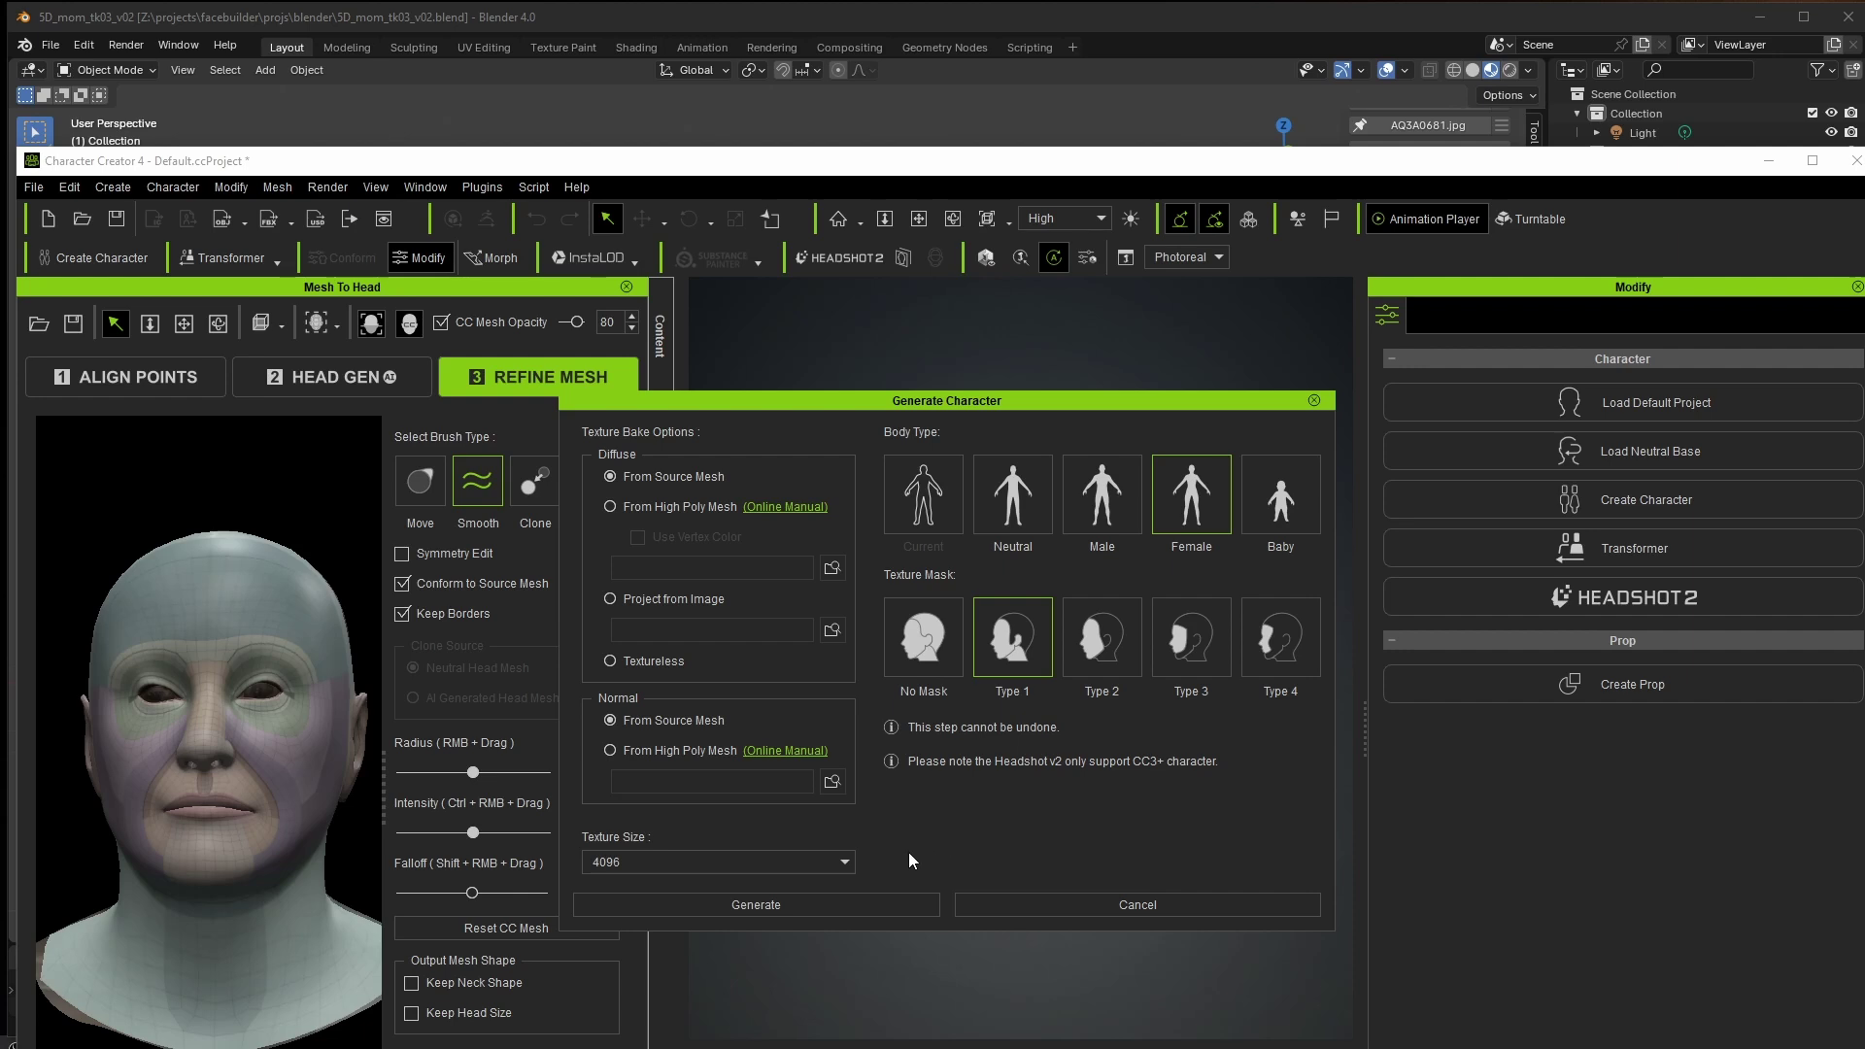
click(781, 907)
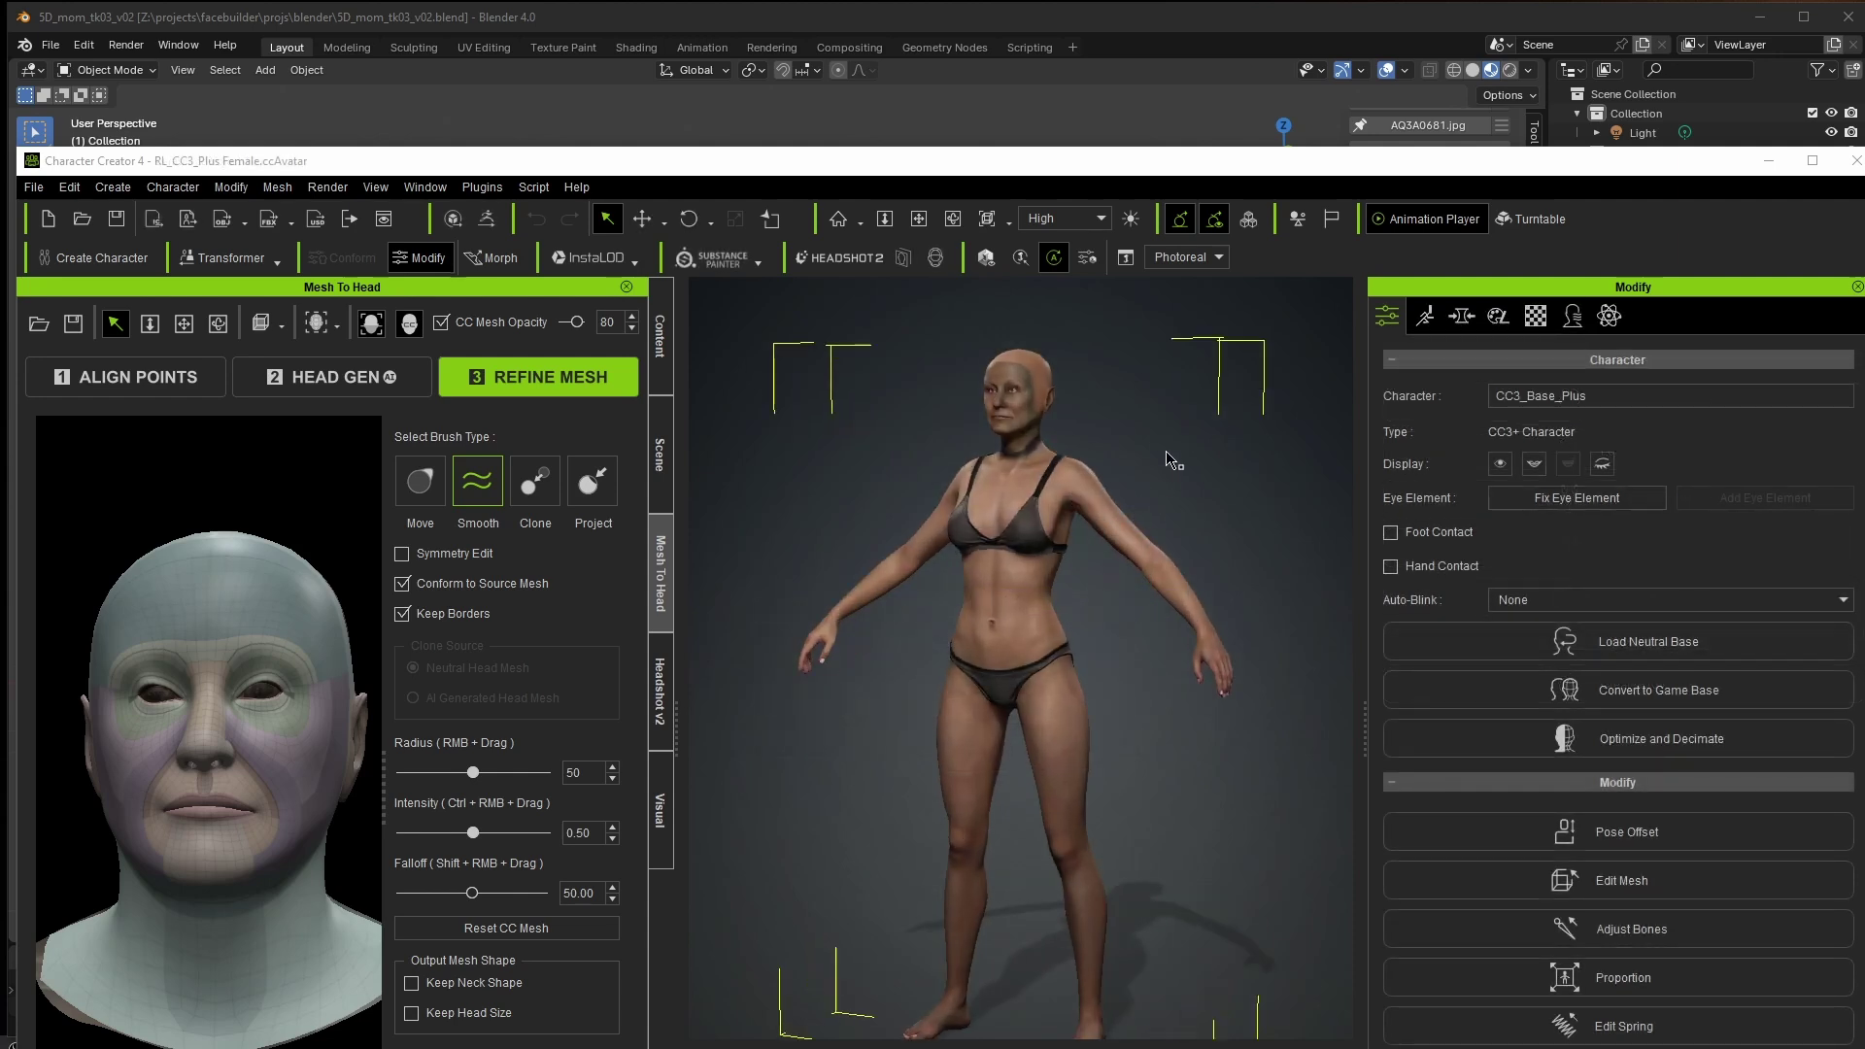
Inspect the generated character's face, scalp and neck texture blending up close from several angles
middle_drag(1103, 449, 1071, 672)
scroll(1068, 670, up, 10)
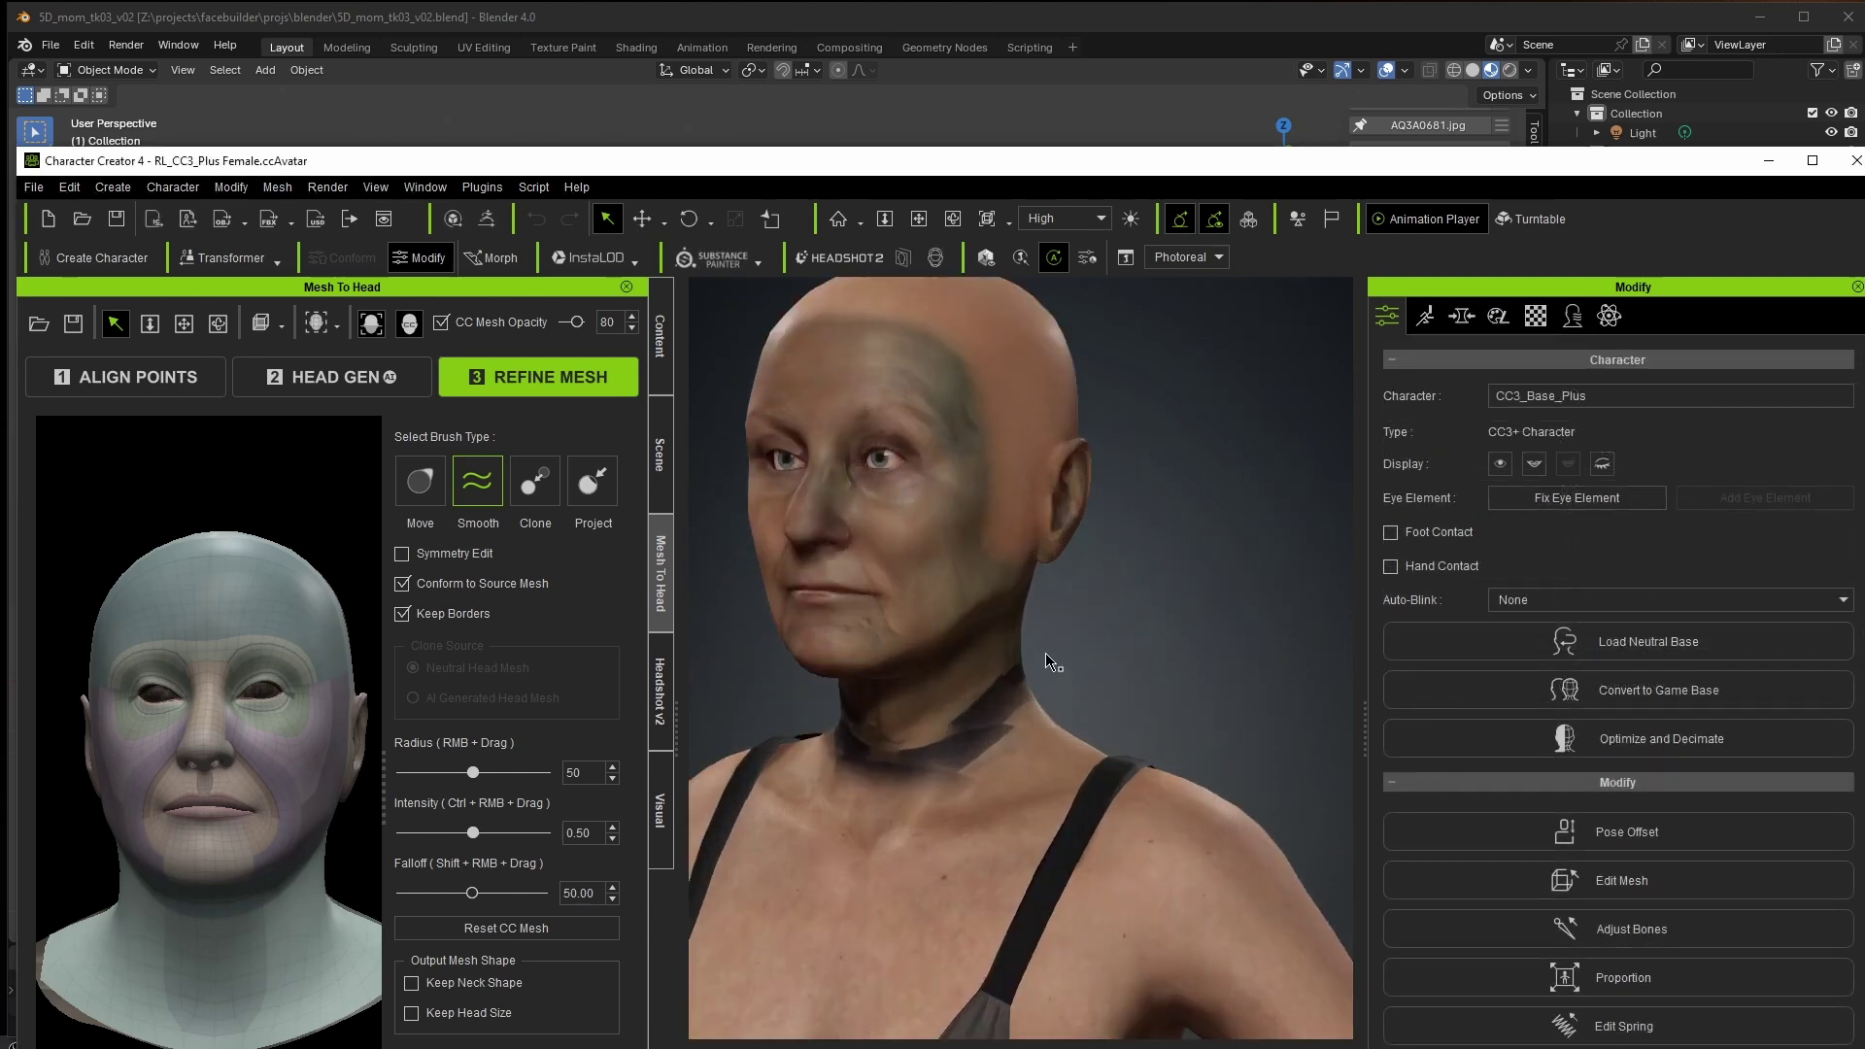
right_drag(1019, 618, 1092, 616)
scroll(1091, 617, up, 5)
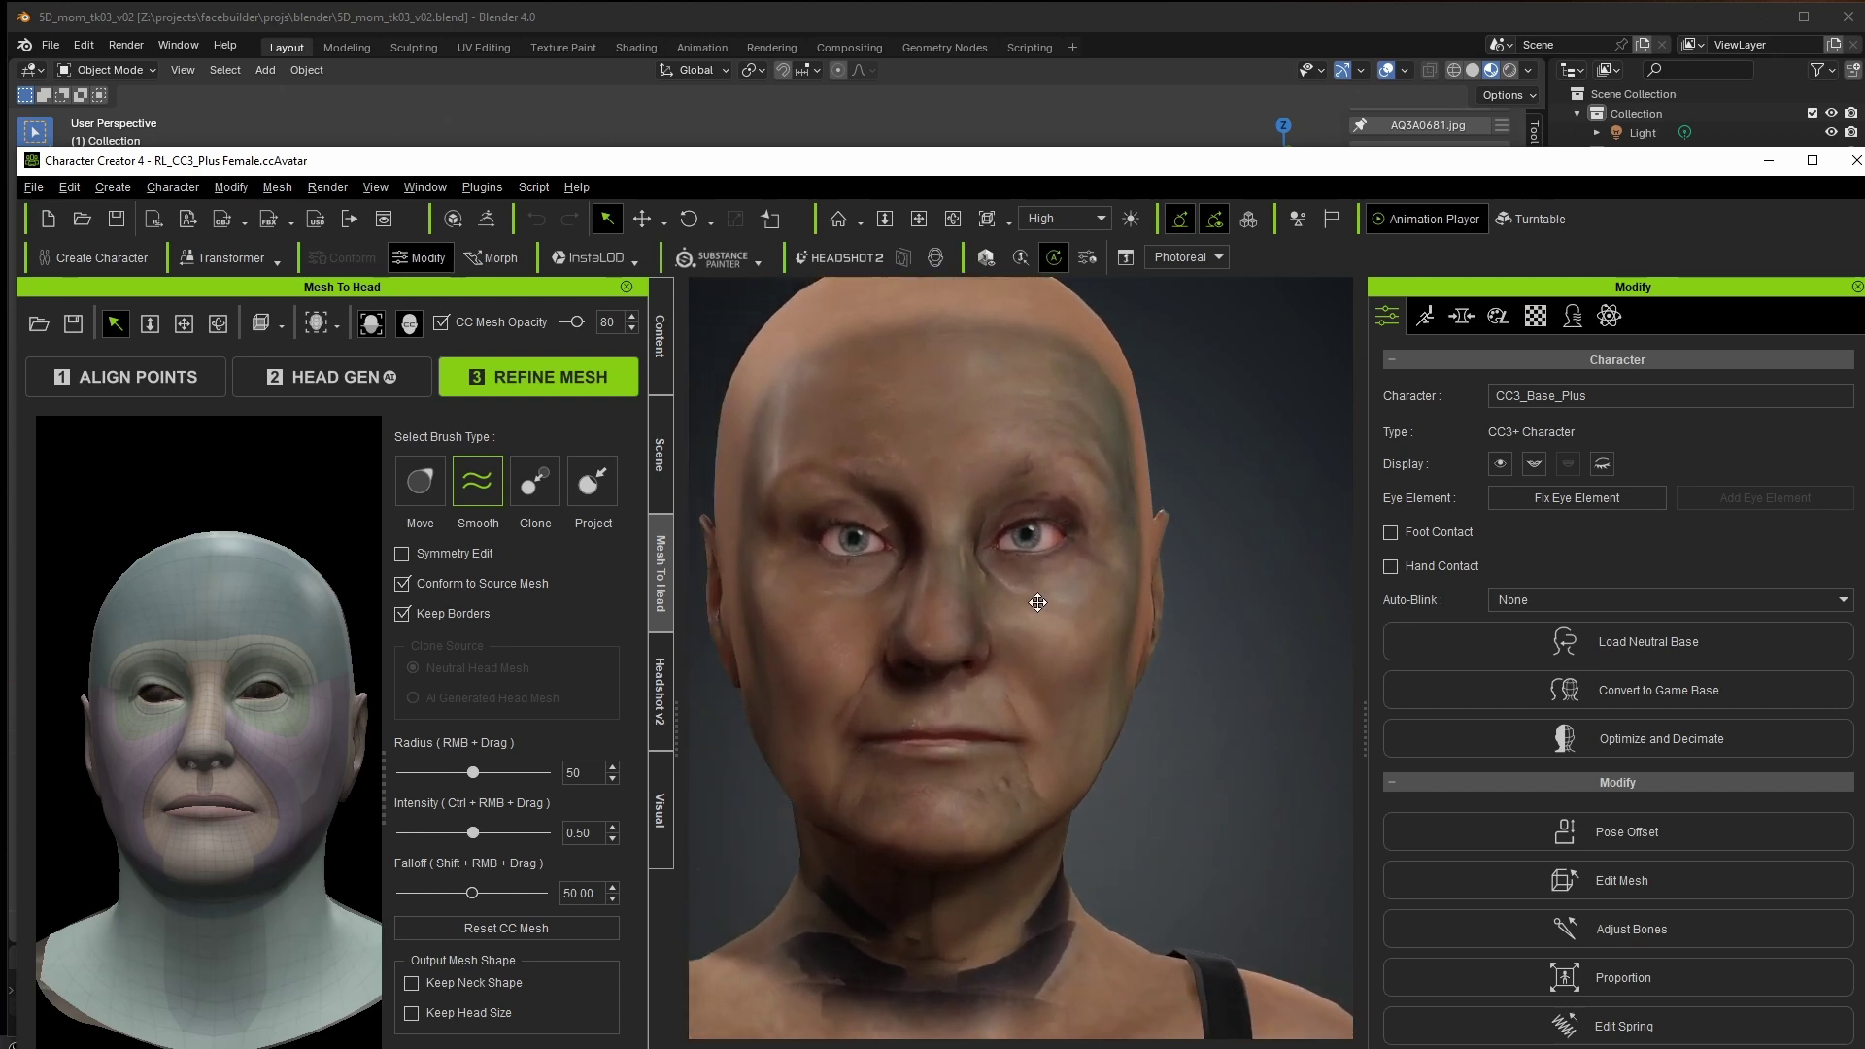
right_drag(1012, 592, 1098, 558)
scroll(1093, 554, up, 4)
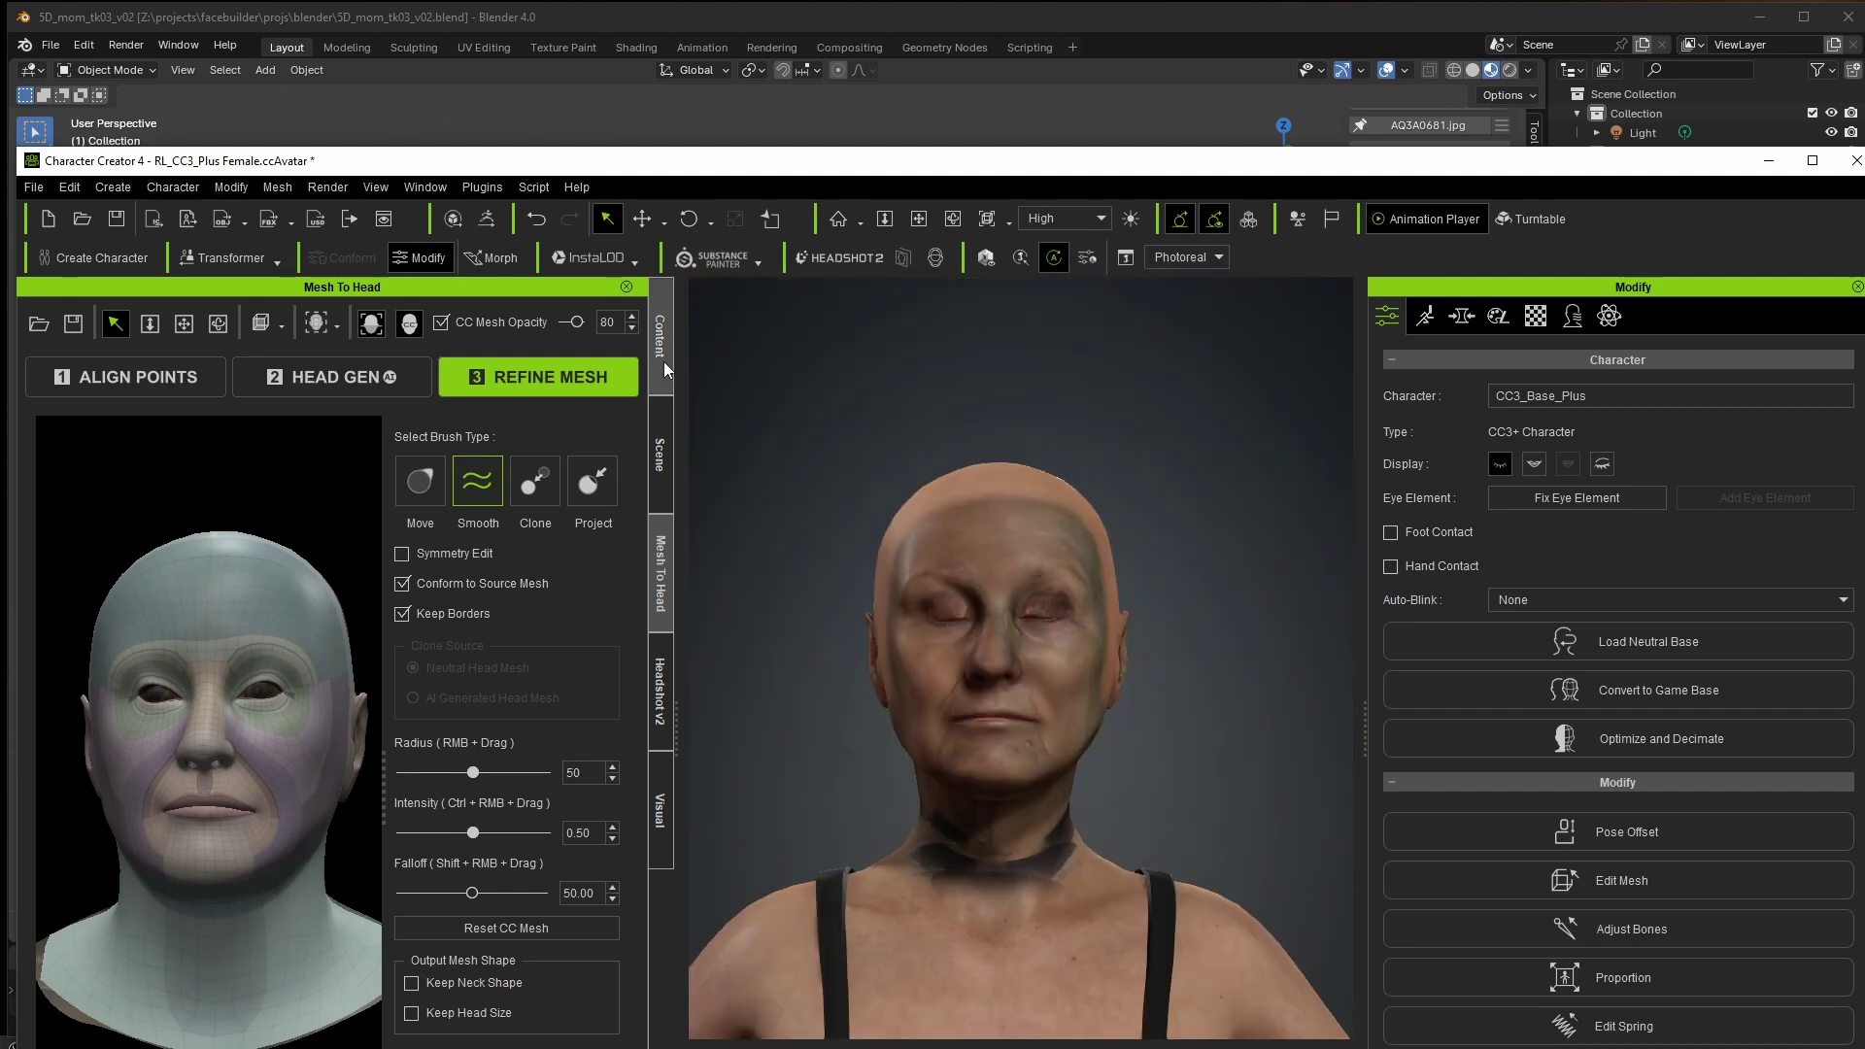
Lighten the Headshot v2 skin color to #ac866b to bring the body and scalp closer to the face
click(657, 681)
scroll(119, 867, down, 10)
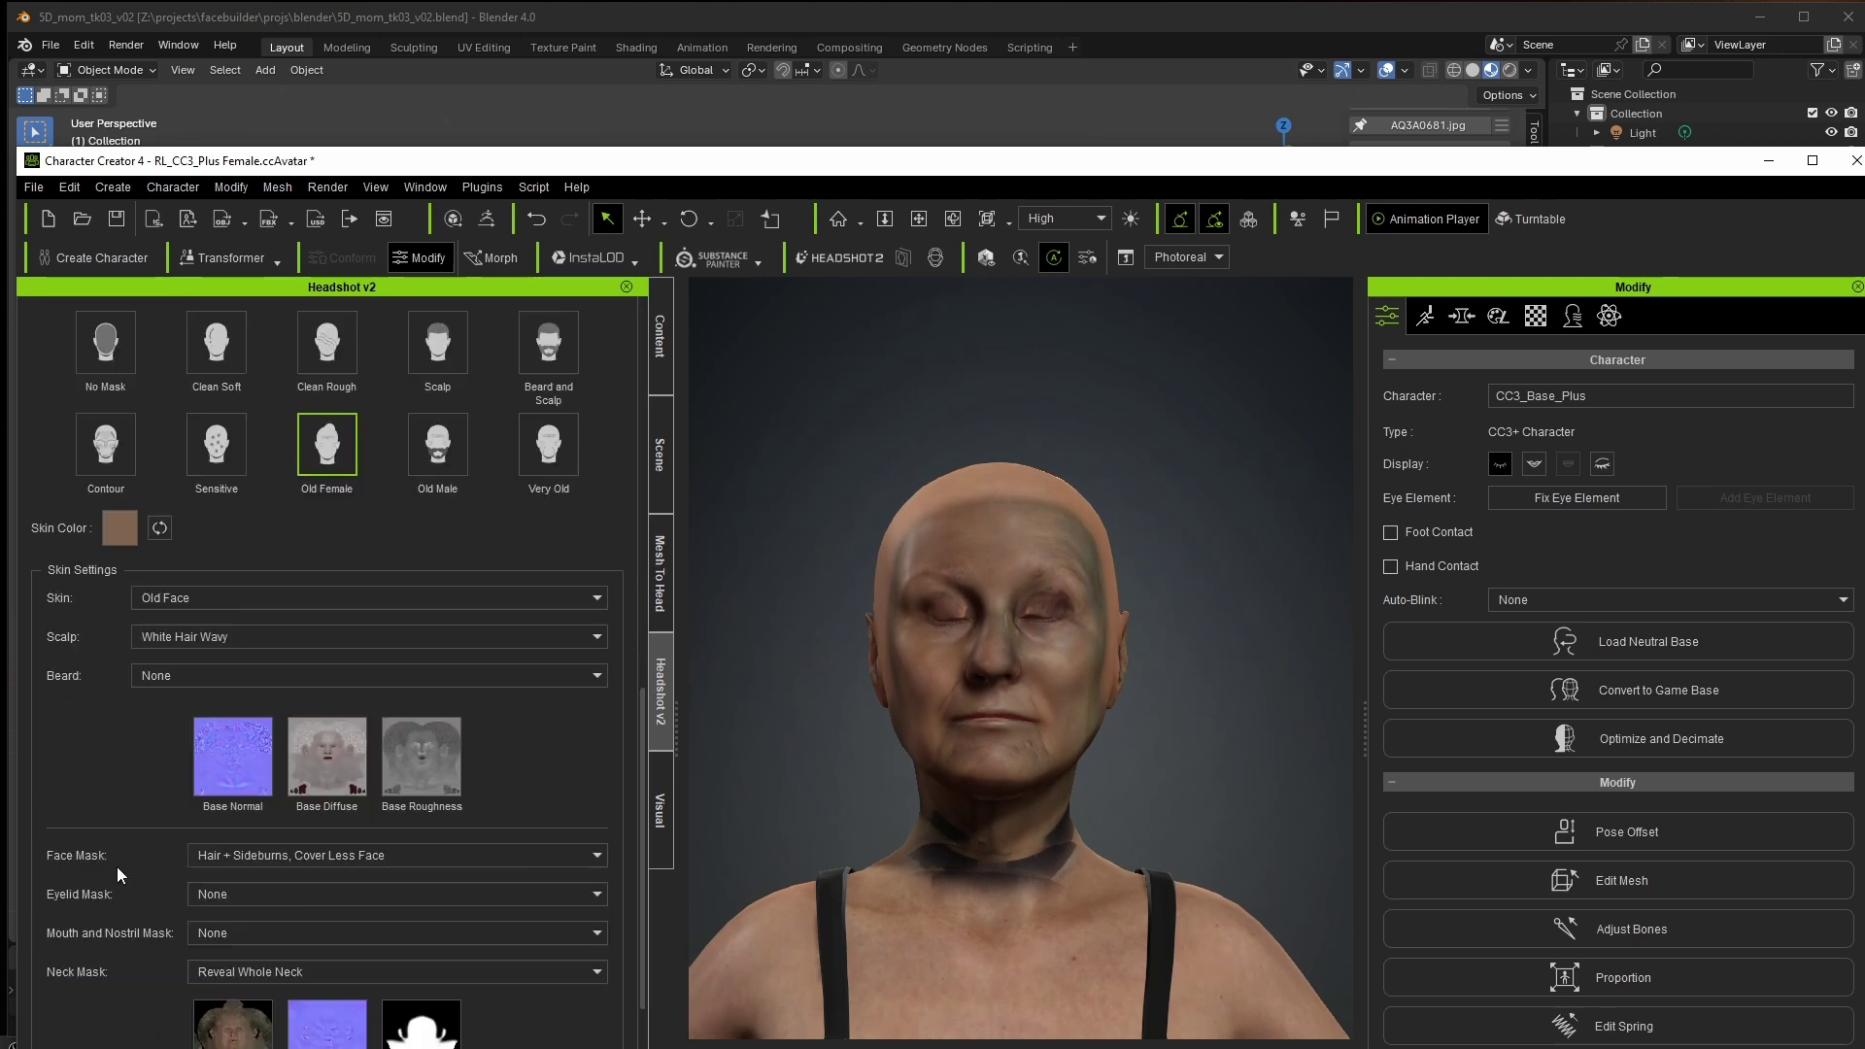
scroll(116, 866, up, 1)
click(120, 587)
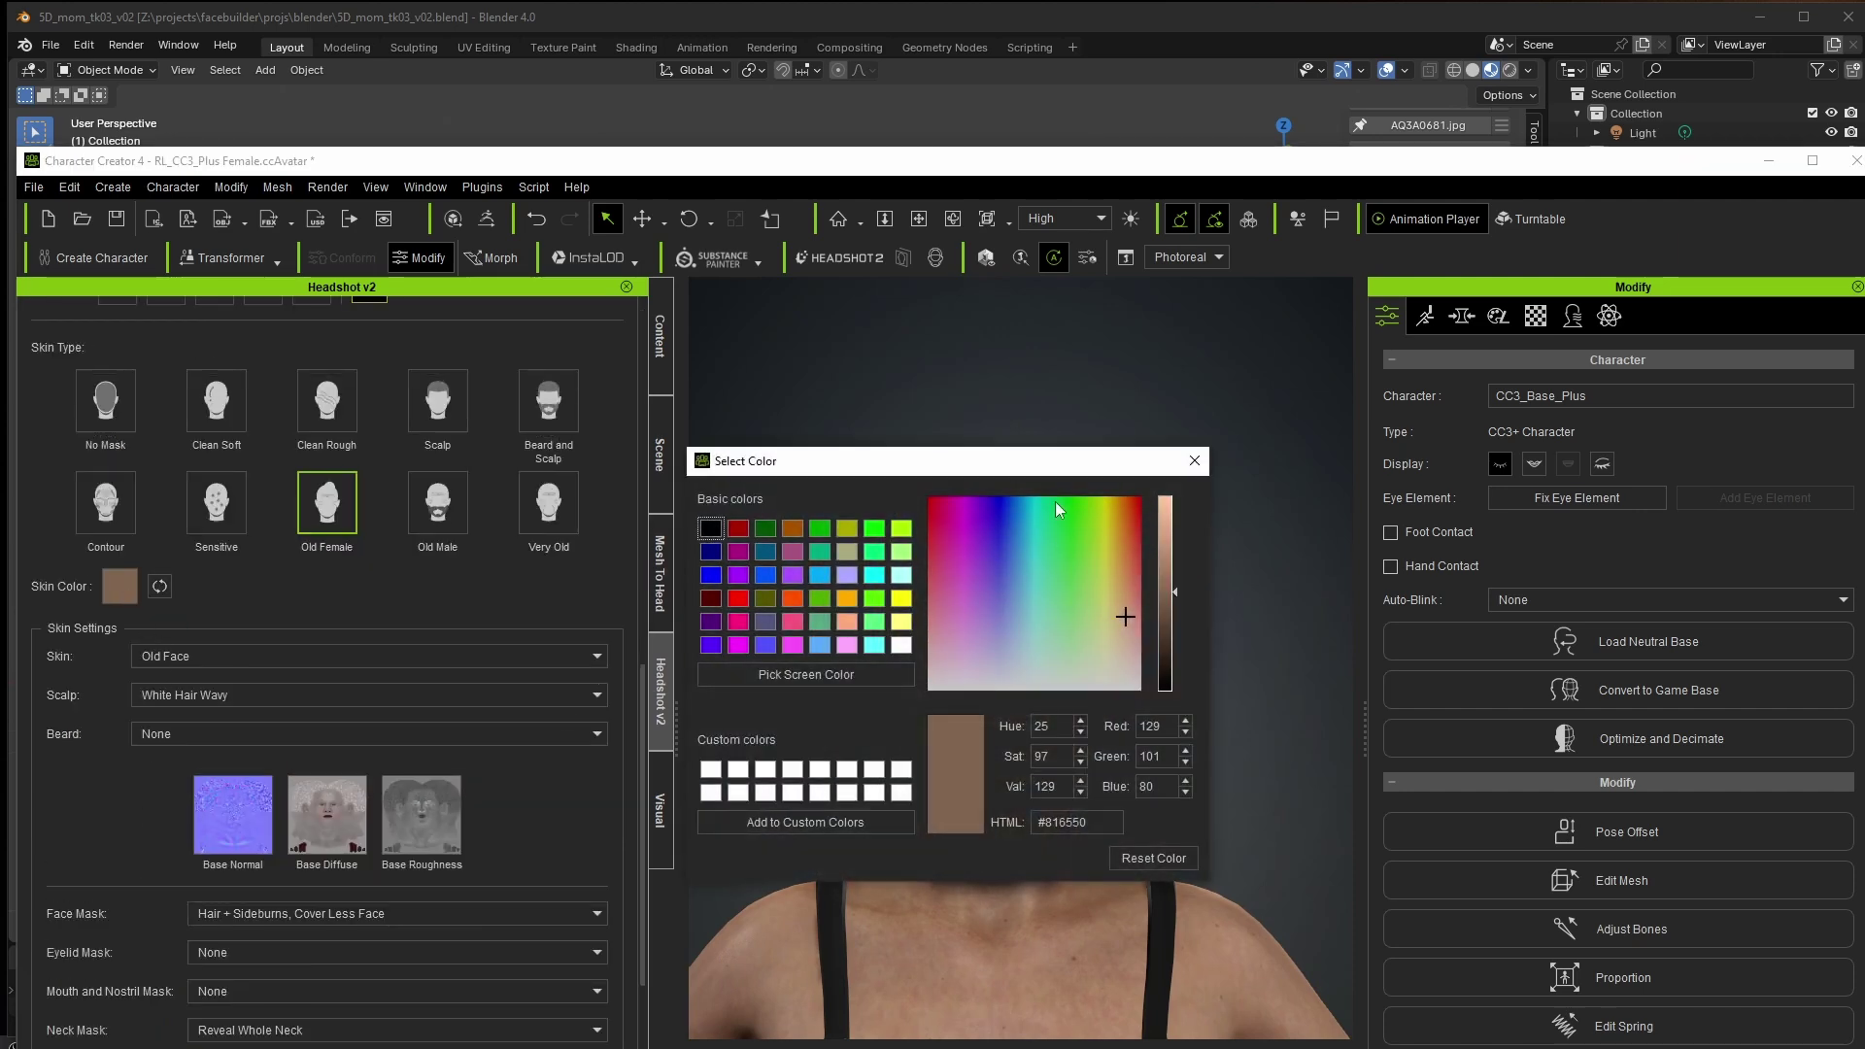
drag(1055, 466, 1541, 413)
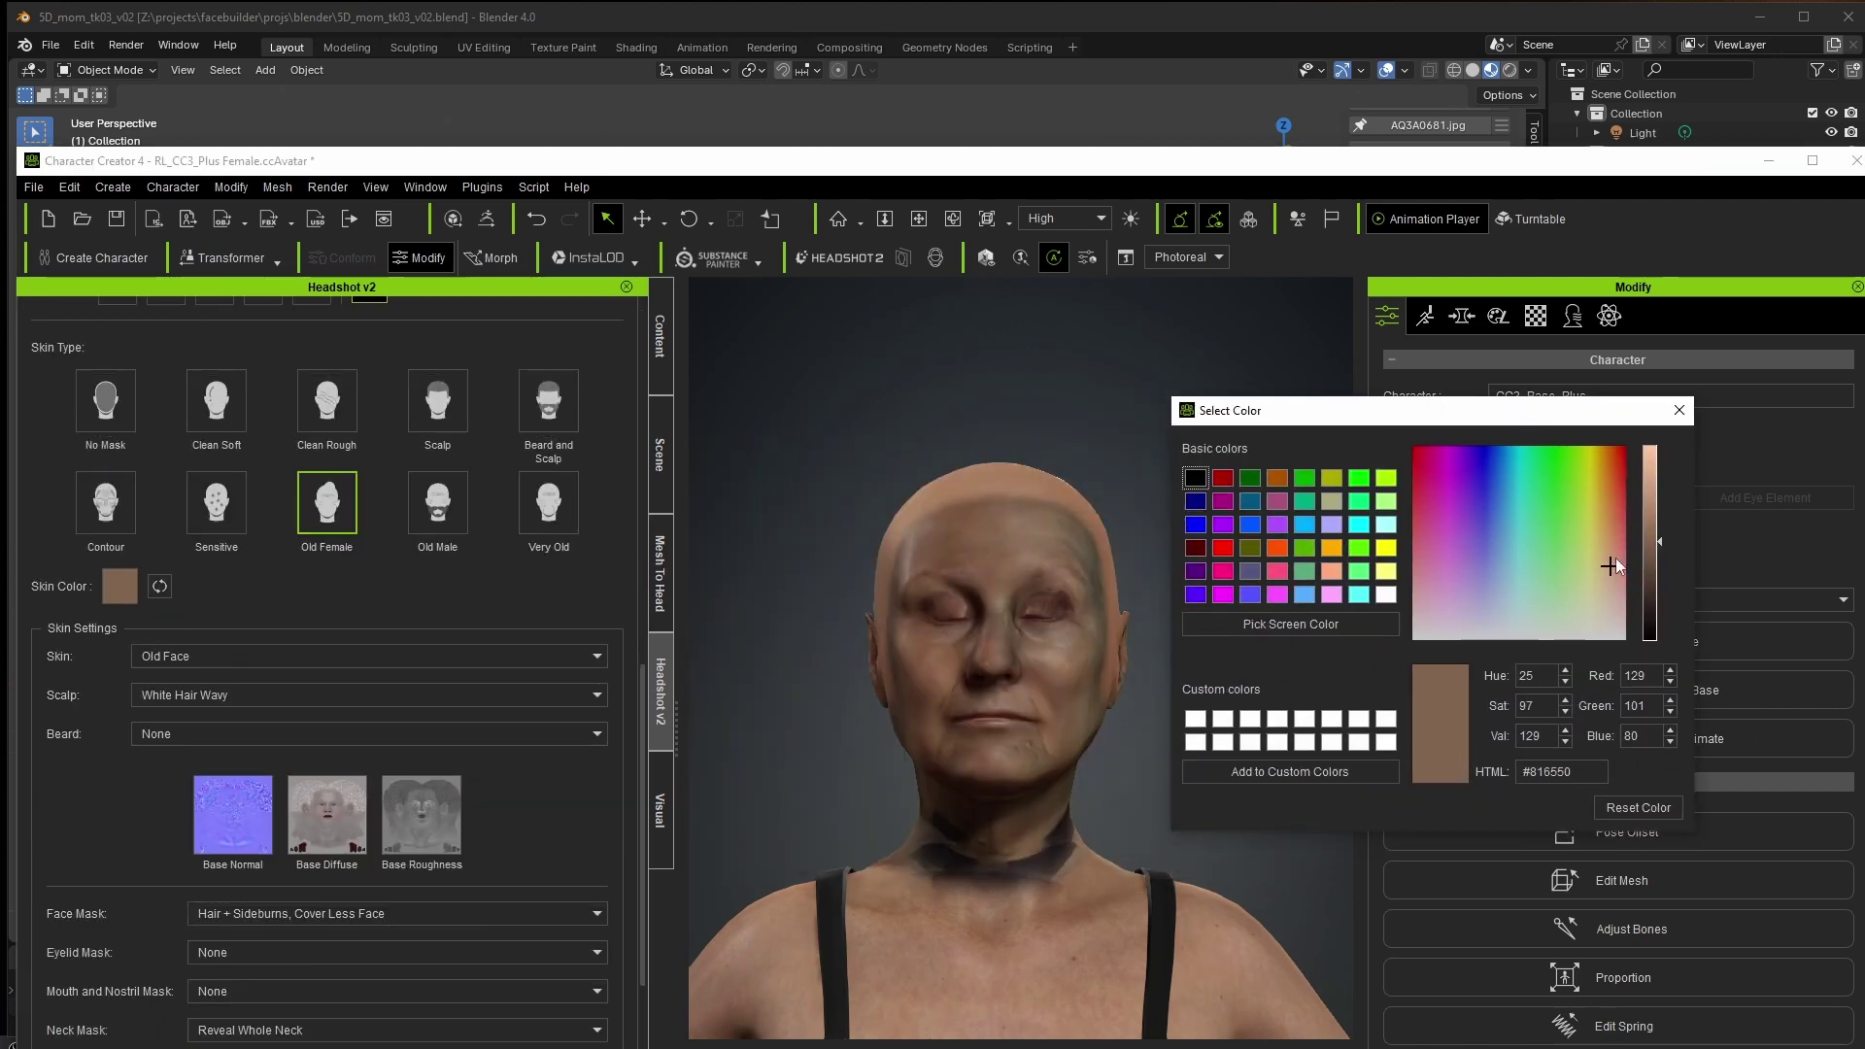
click(1651, 509)
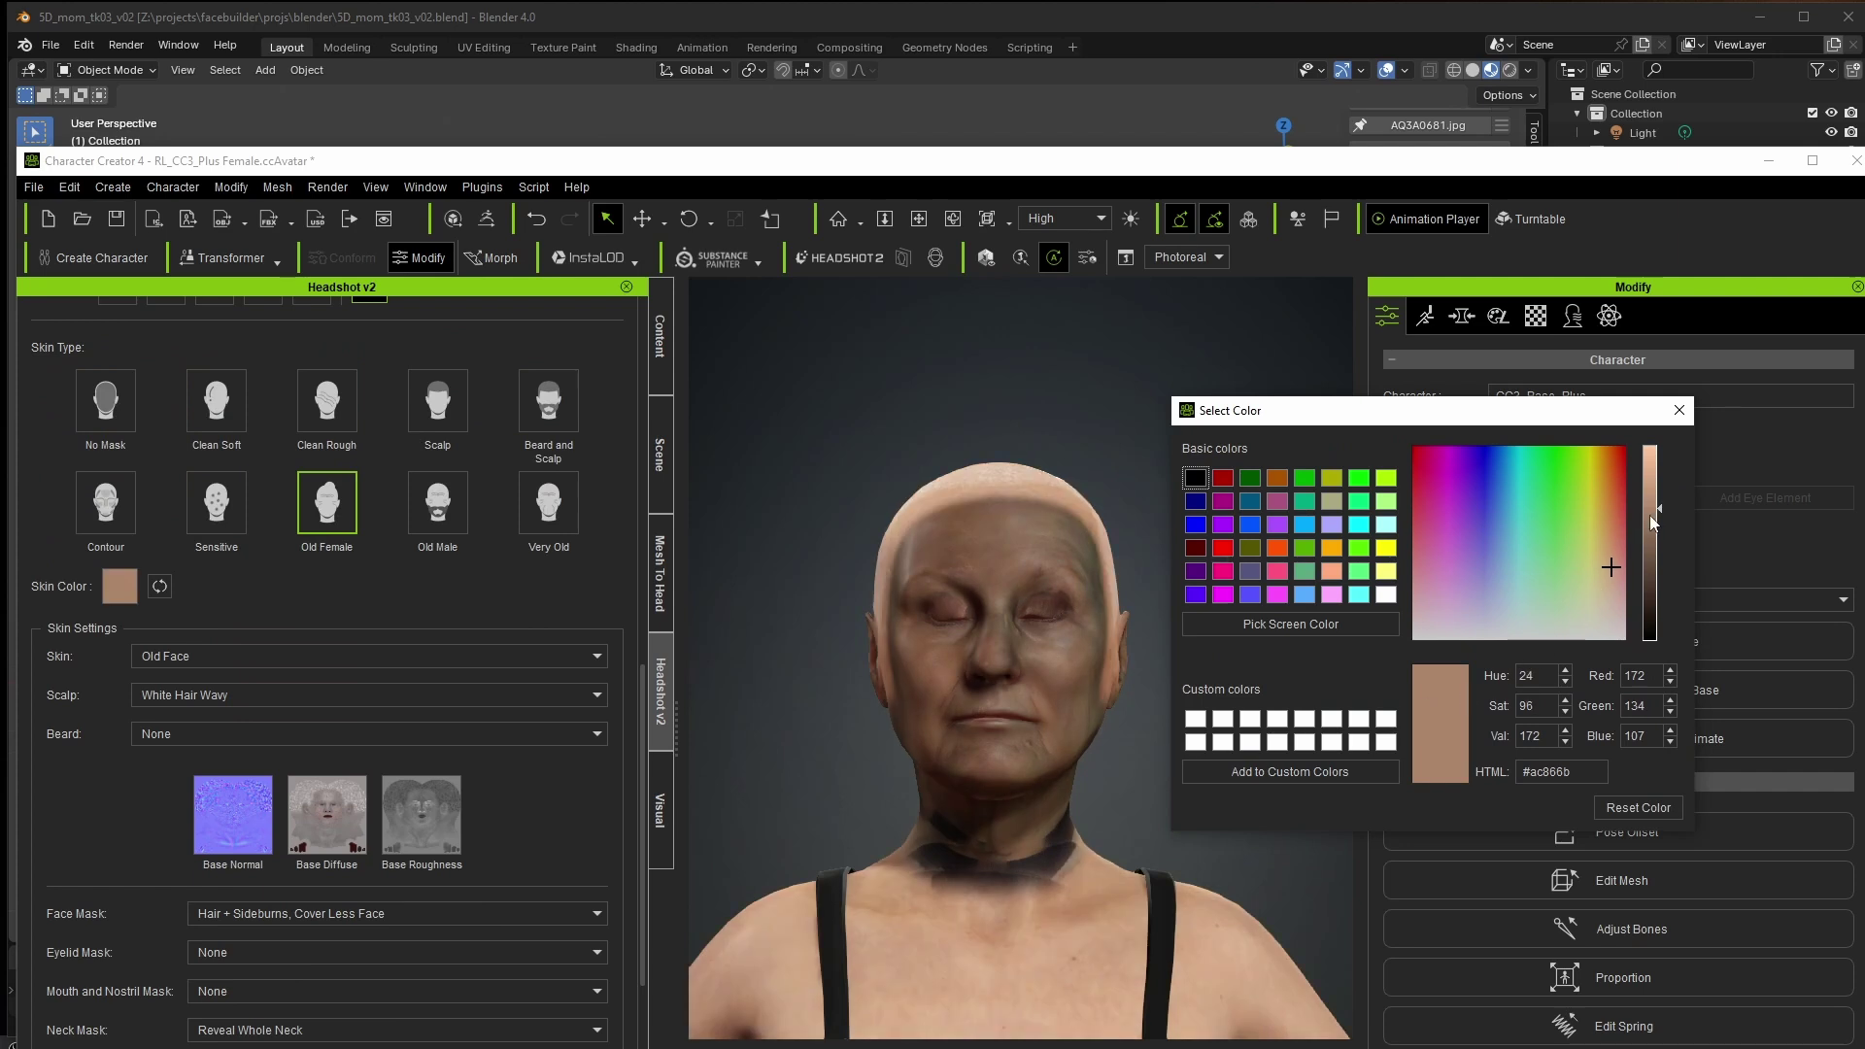
key(Escape)
Apply the Old Female skin type and set the Eyelid Mask to Medium Eyelid Rim
scroll(470, 700, up, 3)
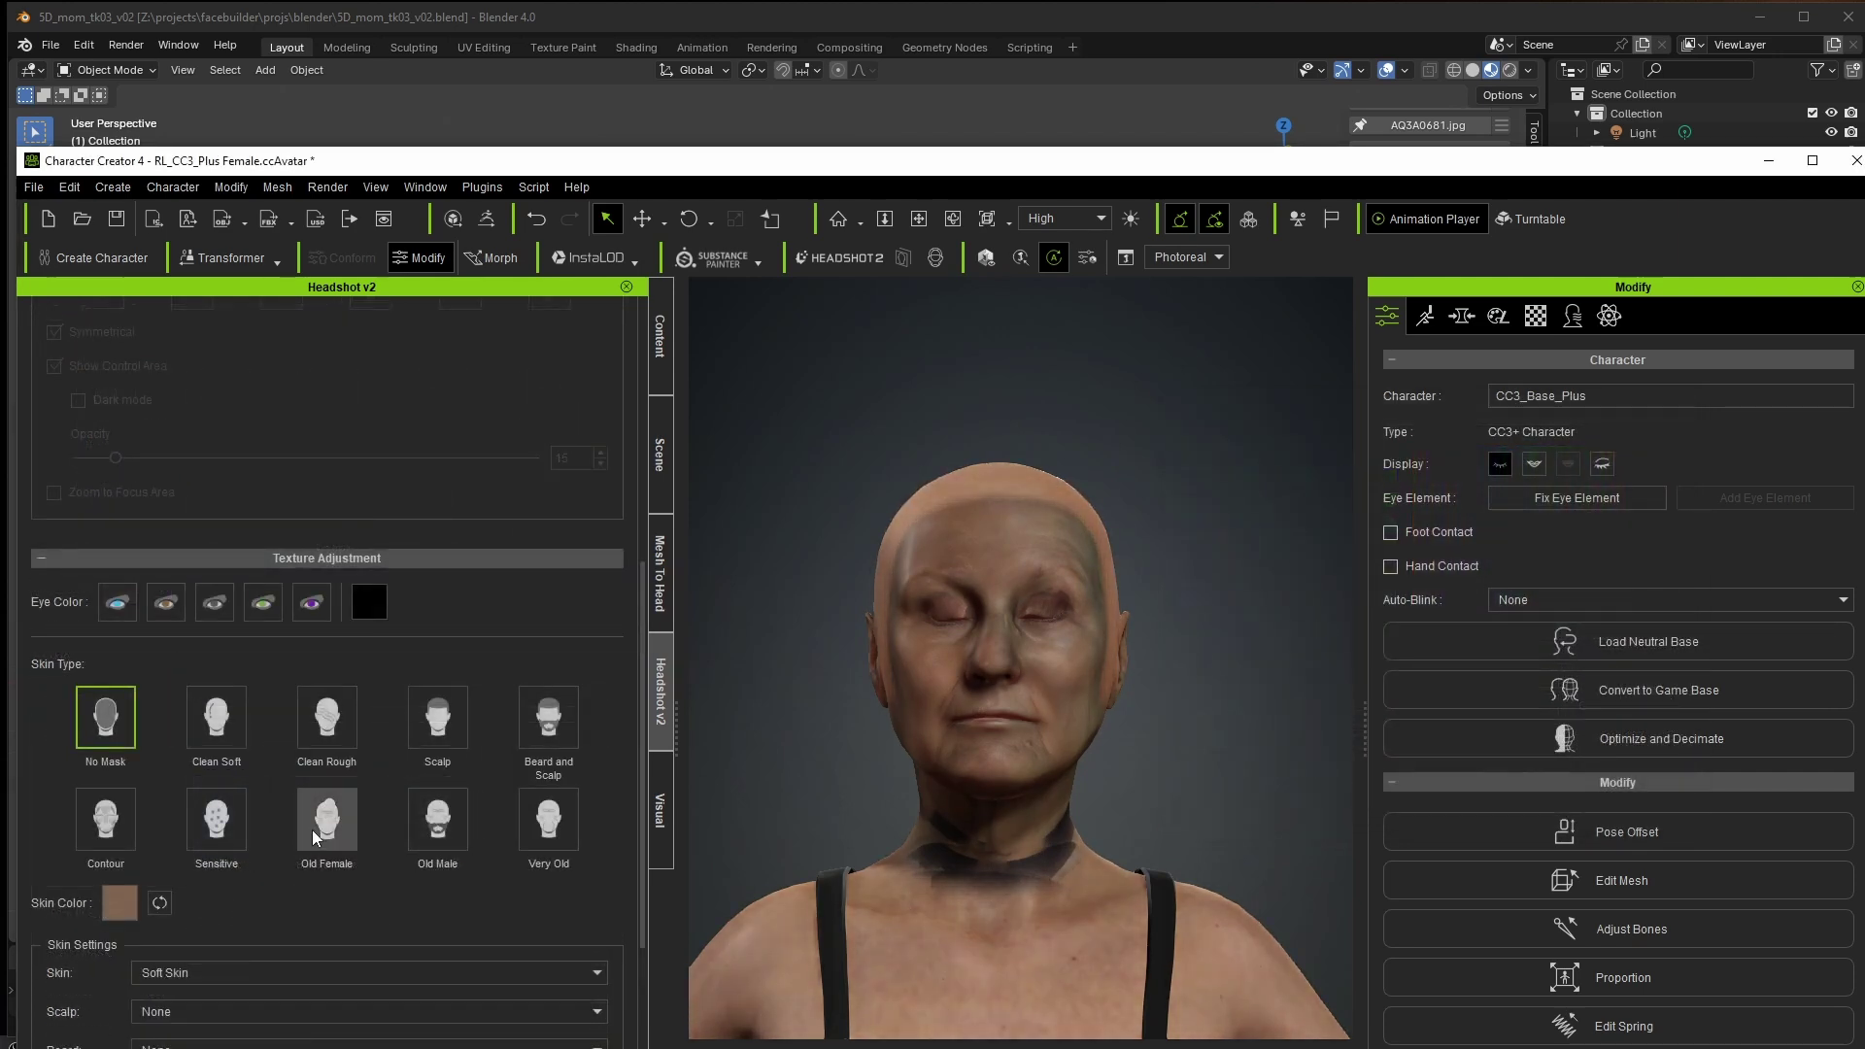
click(311, 829)
scroll(243, 845, down, 5)
click(218, 779)
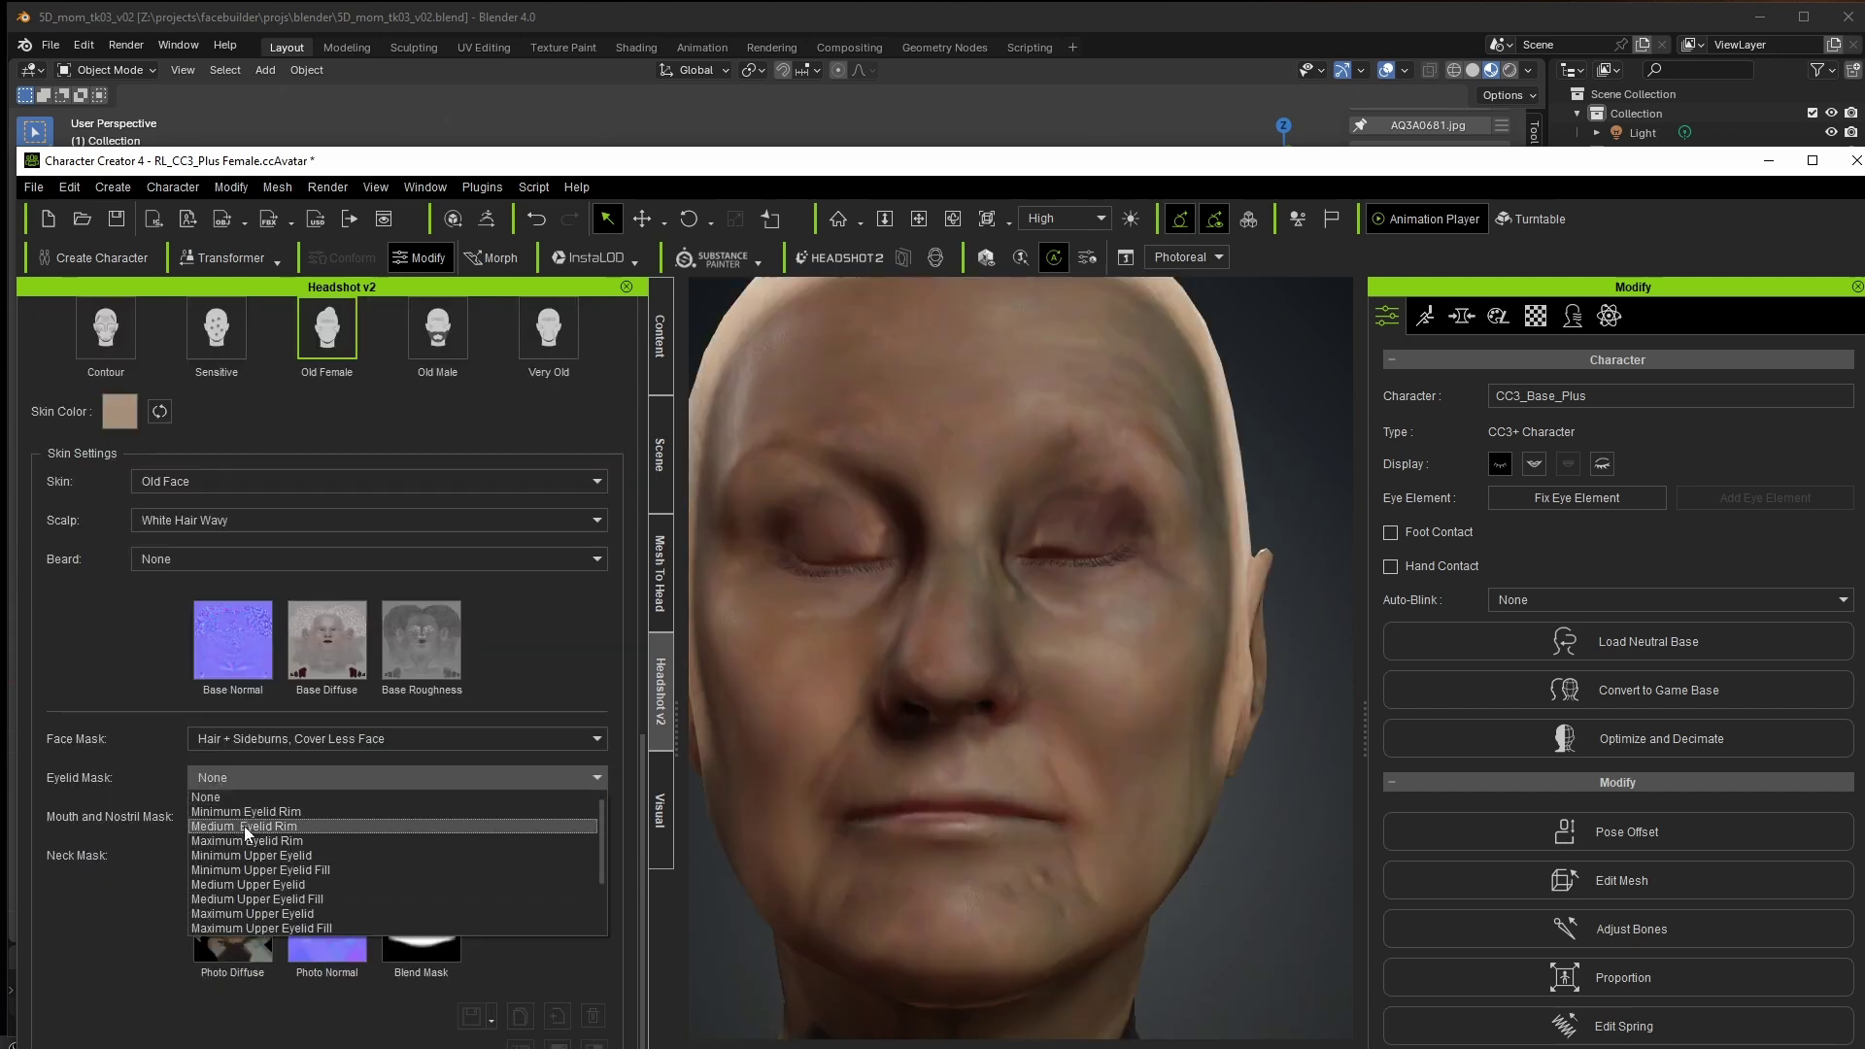
click(243, 825)
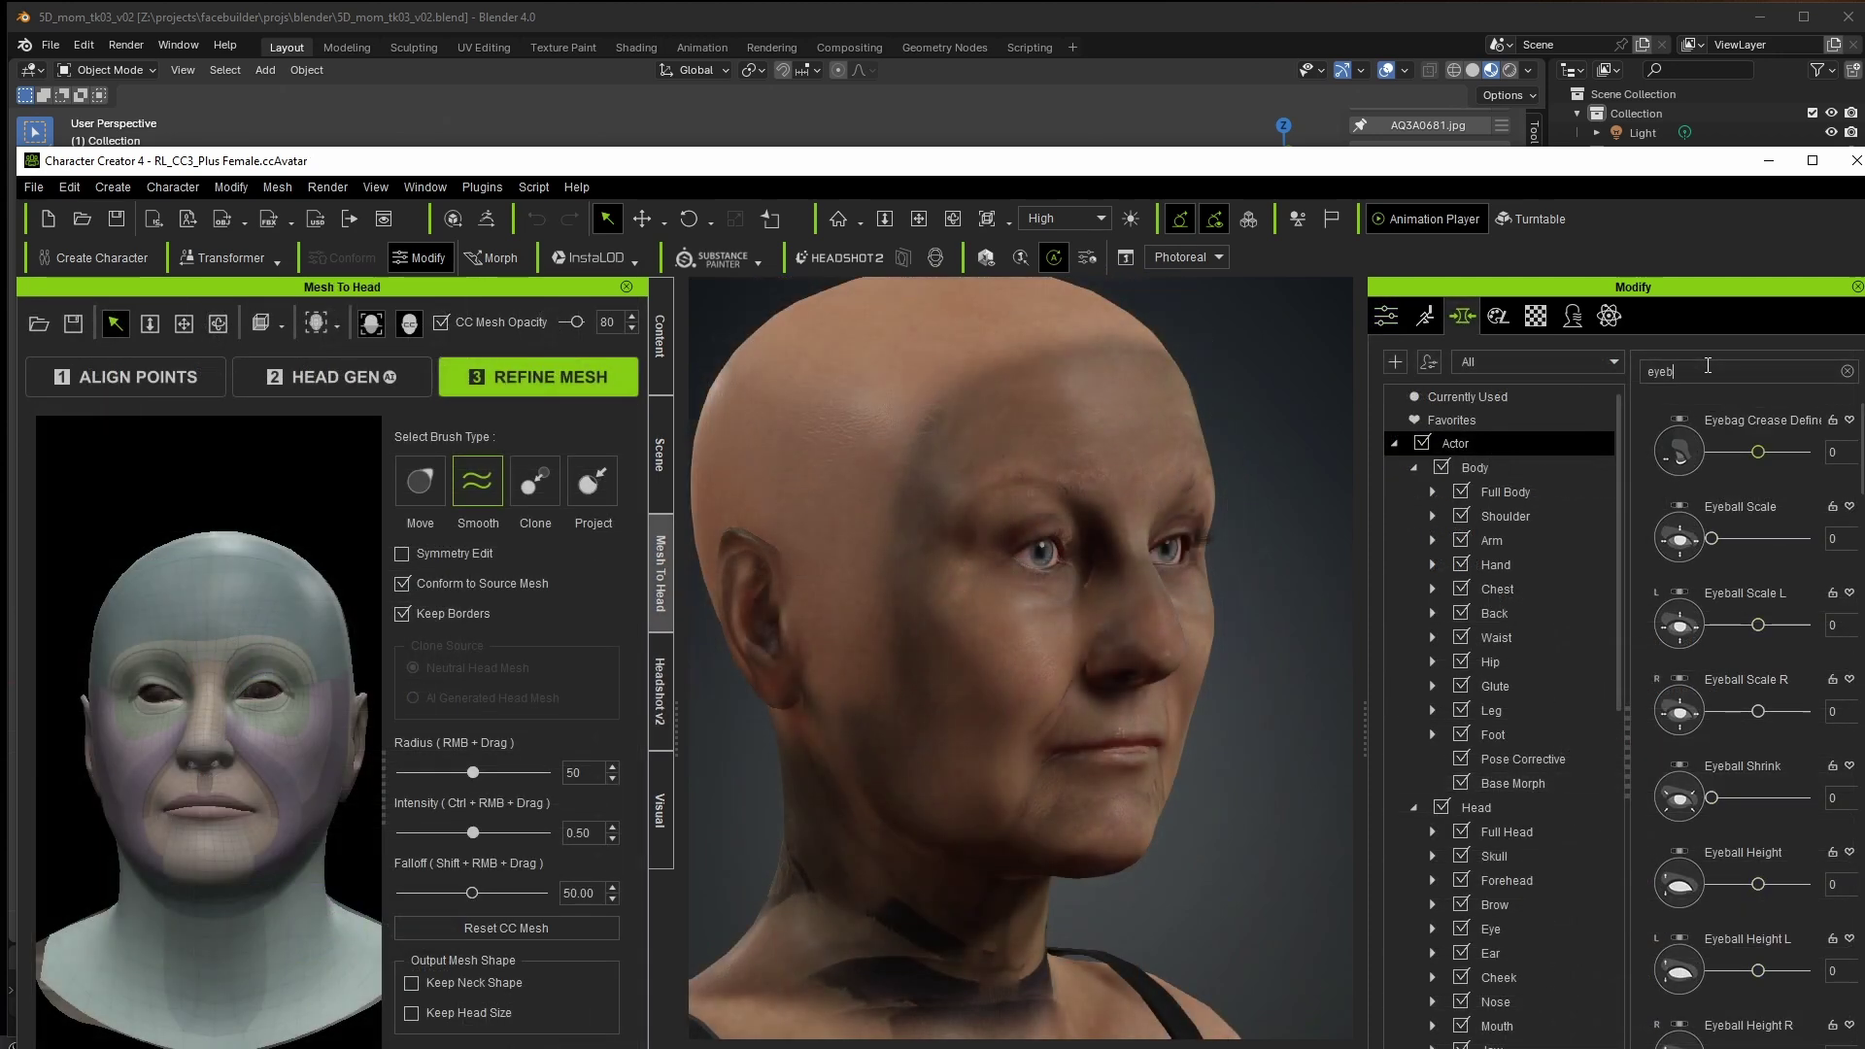
Find the Eyeball Depth morph and reduce it slightly, and shorten the neck with the Neck Length morph
text(dep)
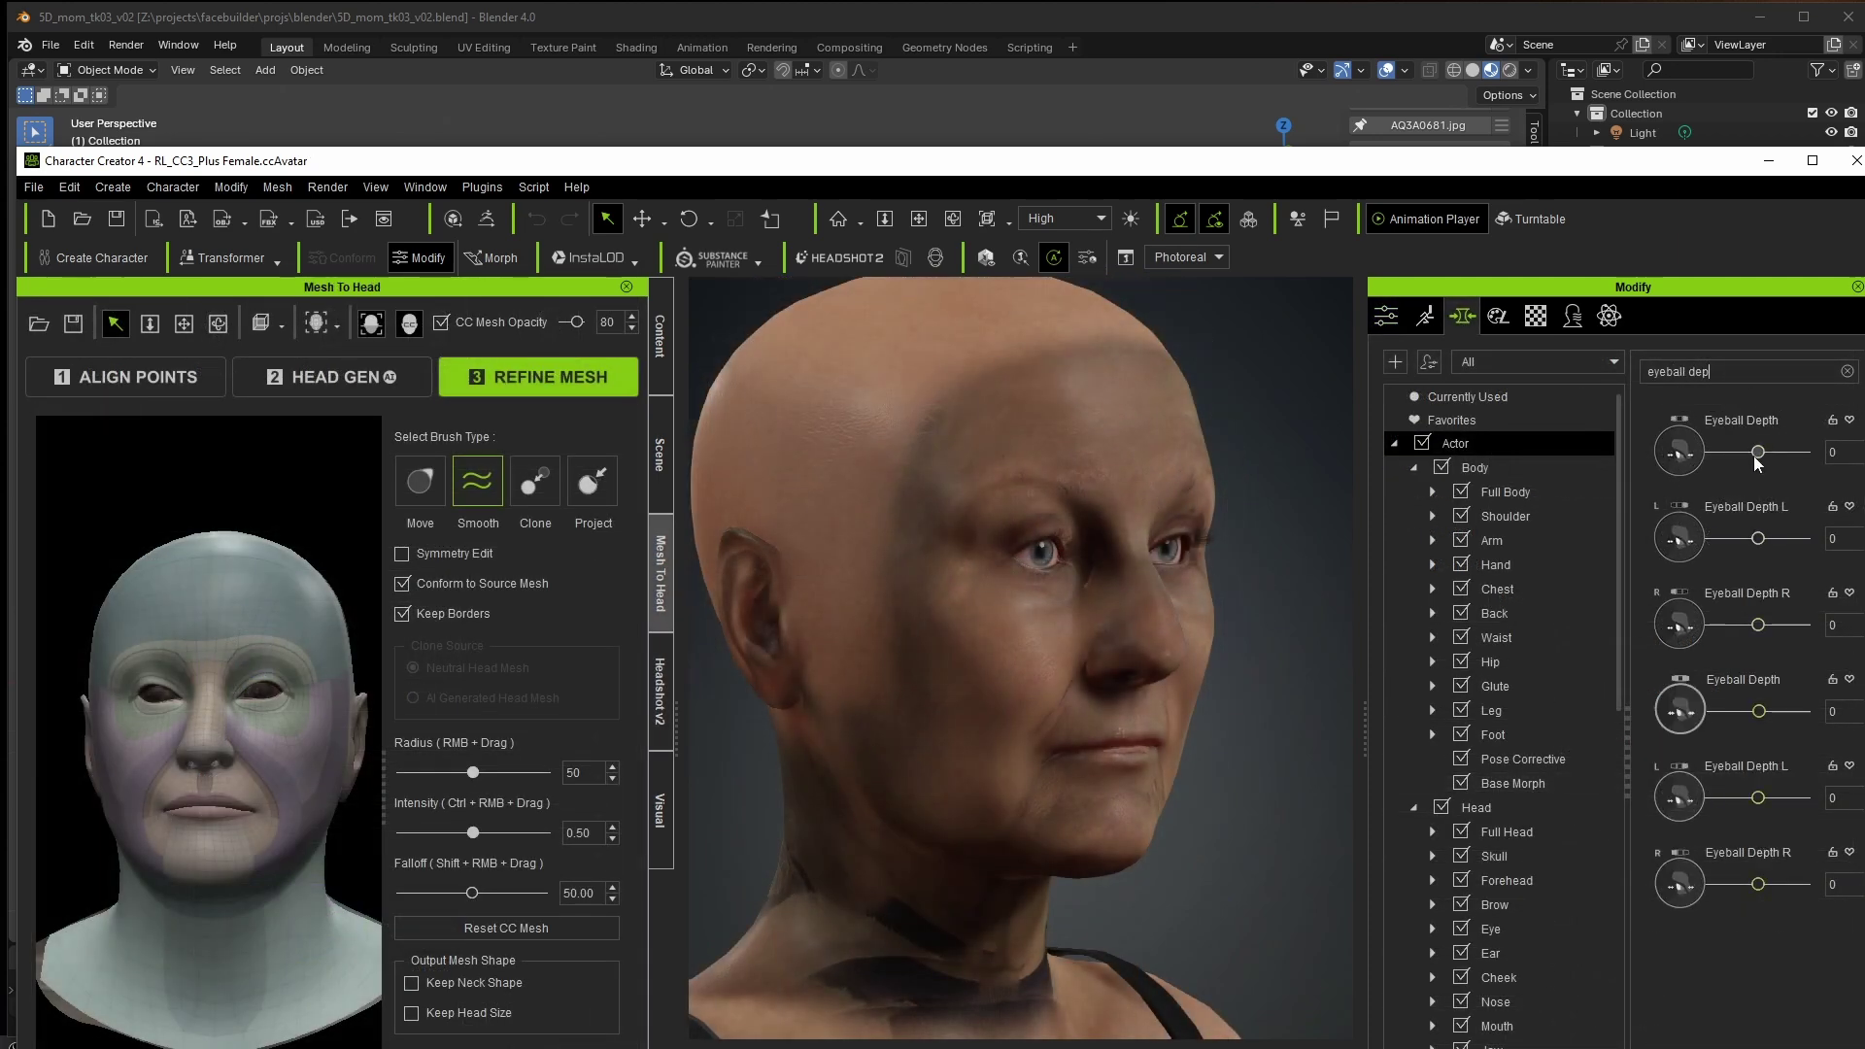
drag(1765, 456, 1748, 458)
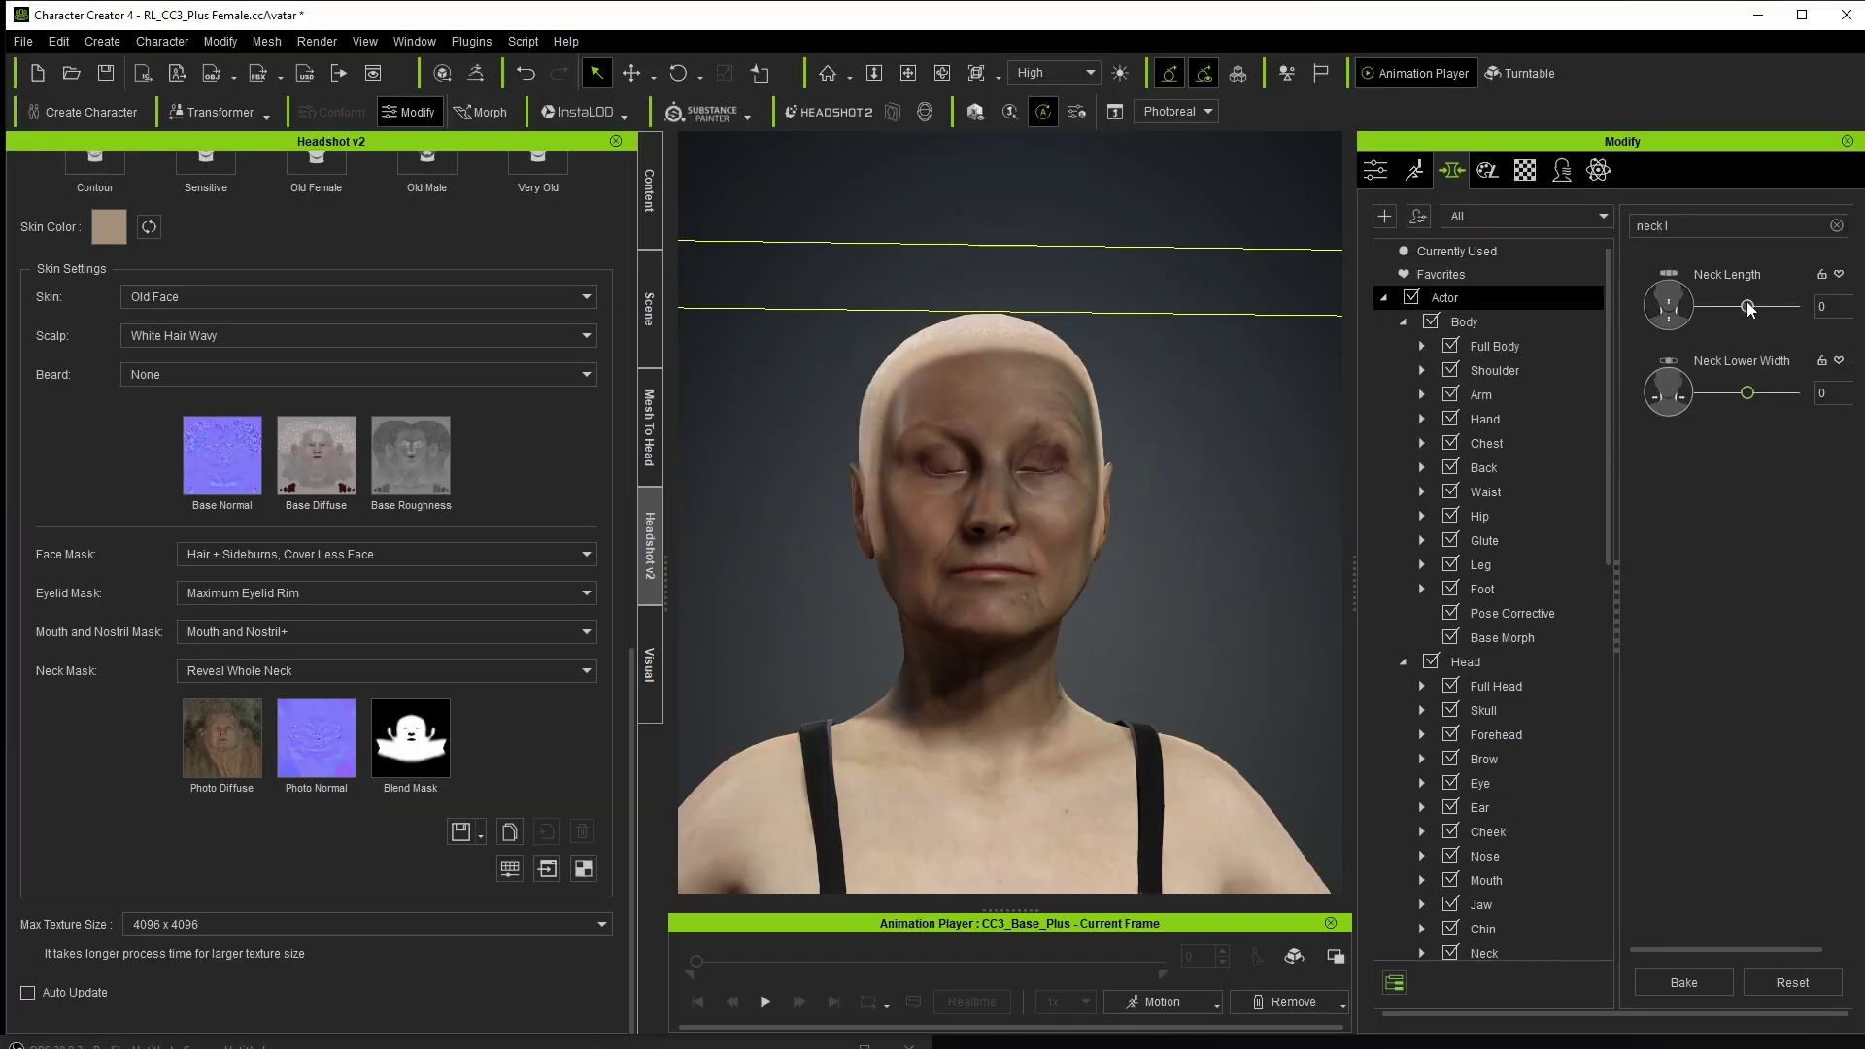
drag(1754, 308, 1729, 316)
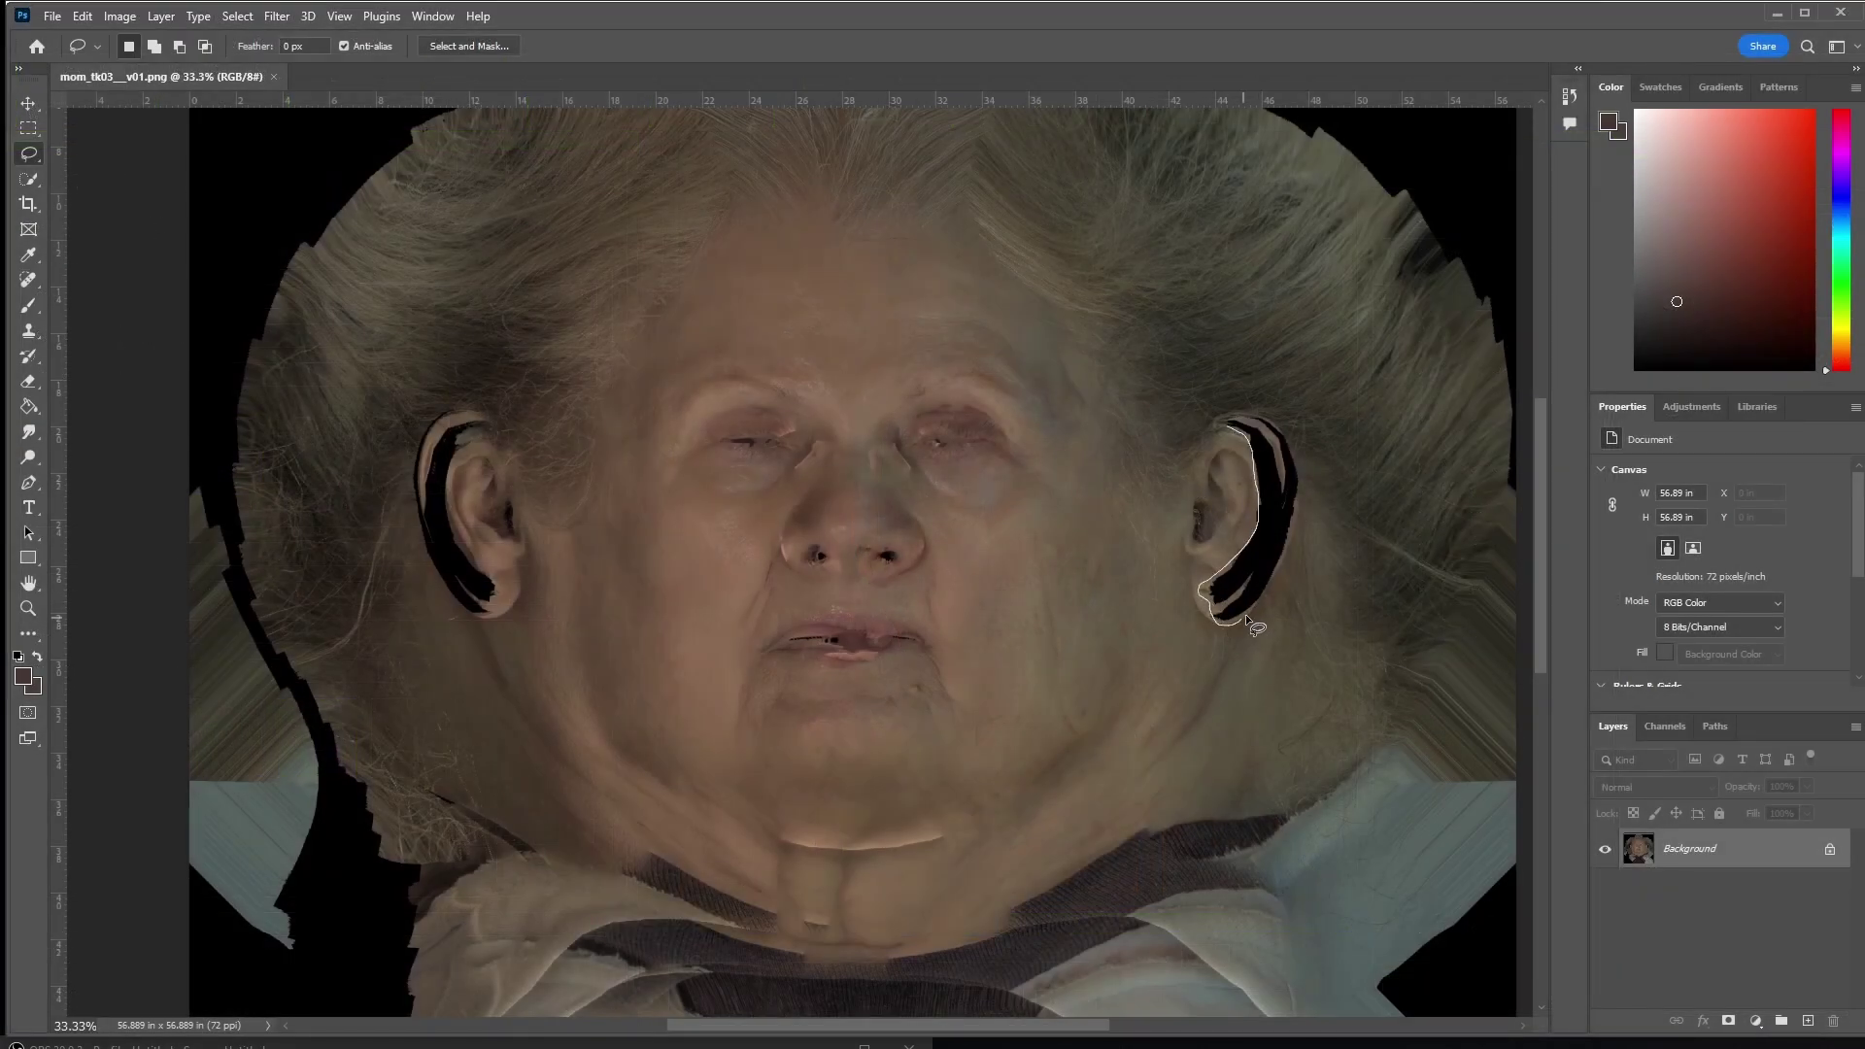
In Photoshop, lasso the black gap behind the subject's left ear in mom_tk03__v01.png and brush its Content-Aware Fill sampling area
drag(1253, 626, 1251, 623)
alt+scroll(1251, 624, up, 5)
drag(1030, 185, 1131, 255)
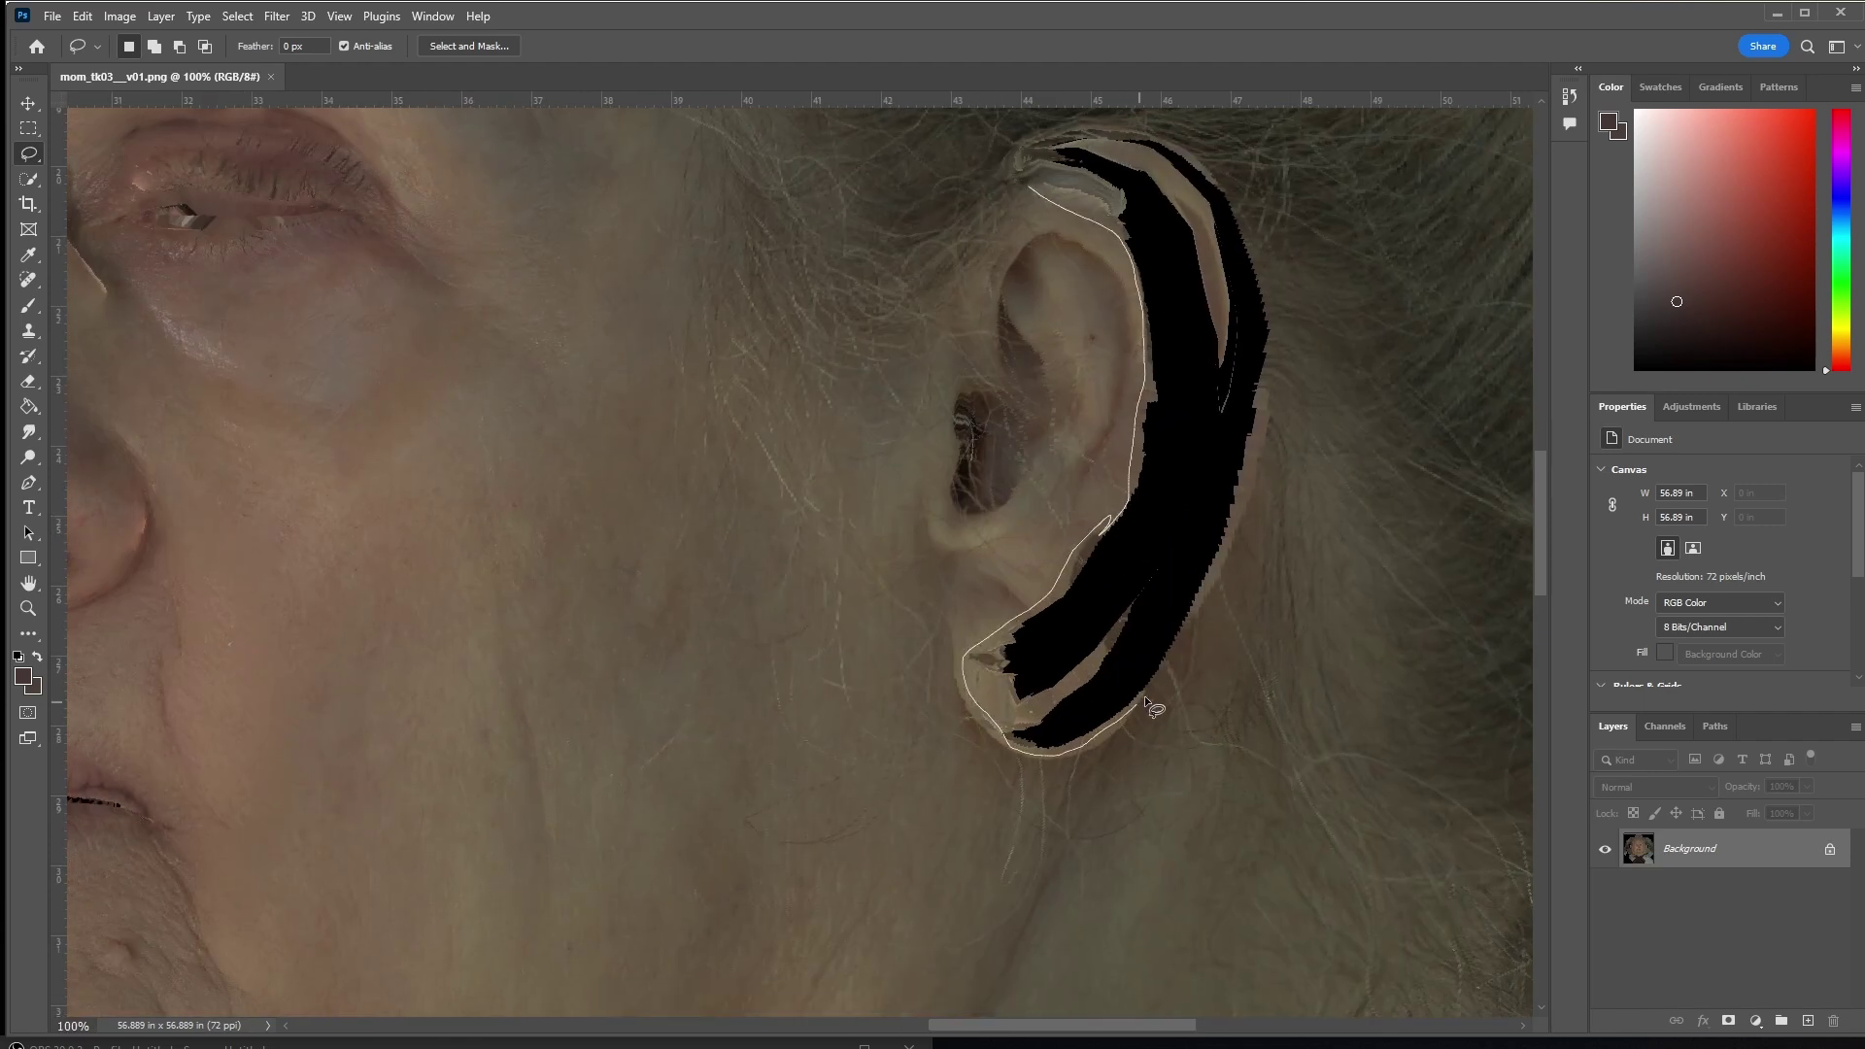
drag(1250, 225, 1253, 233)
alt+scroll(1001, 631, down, 6)
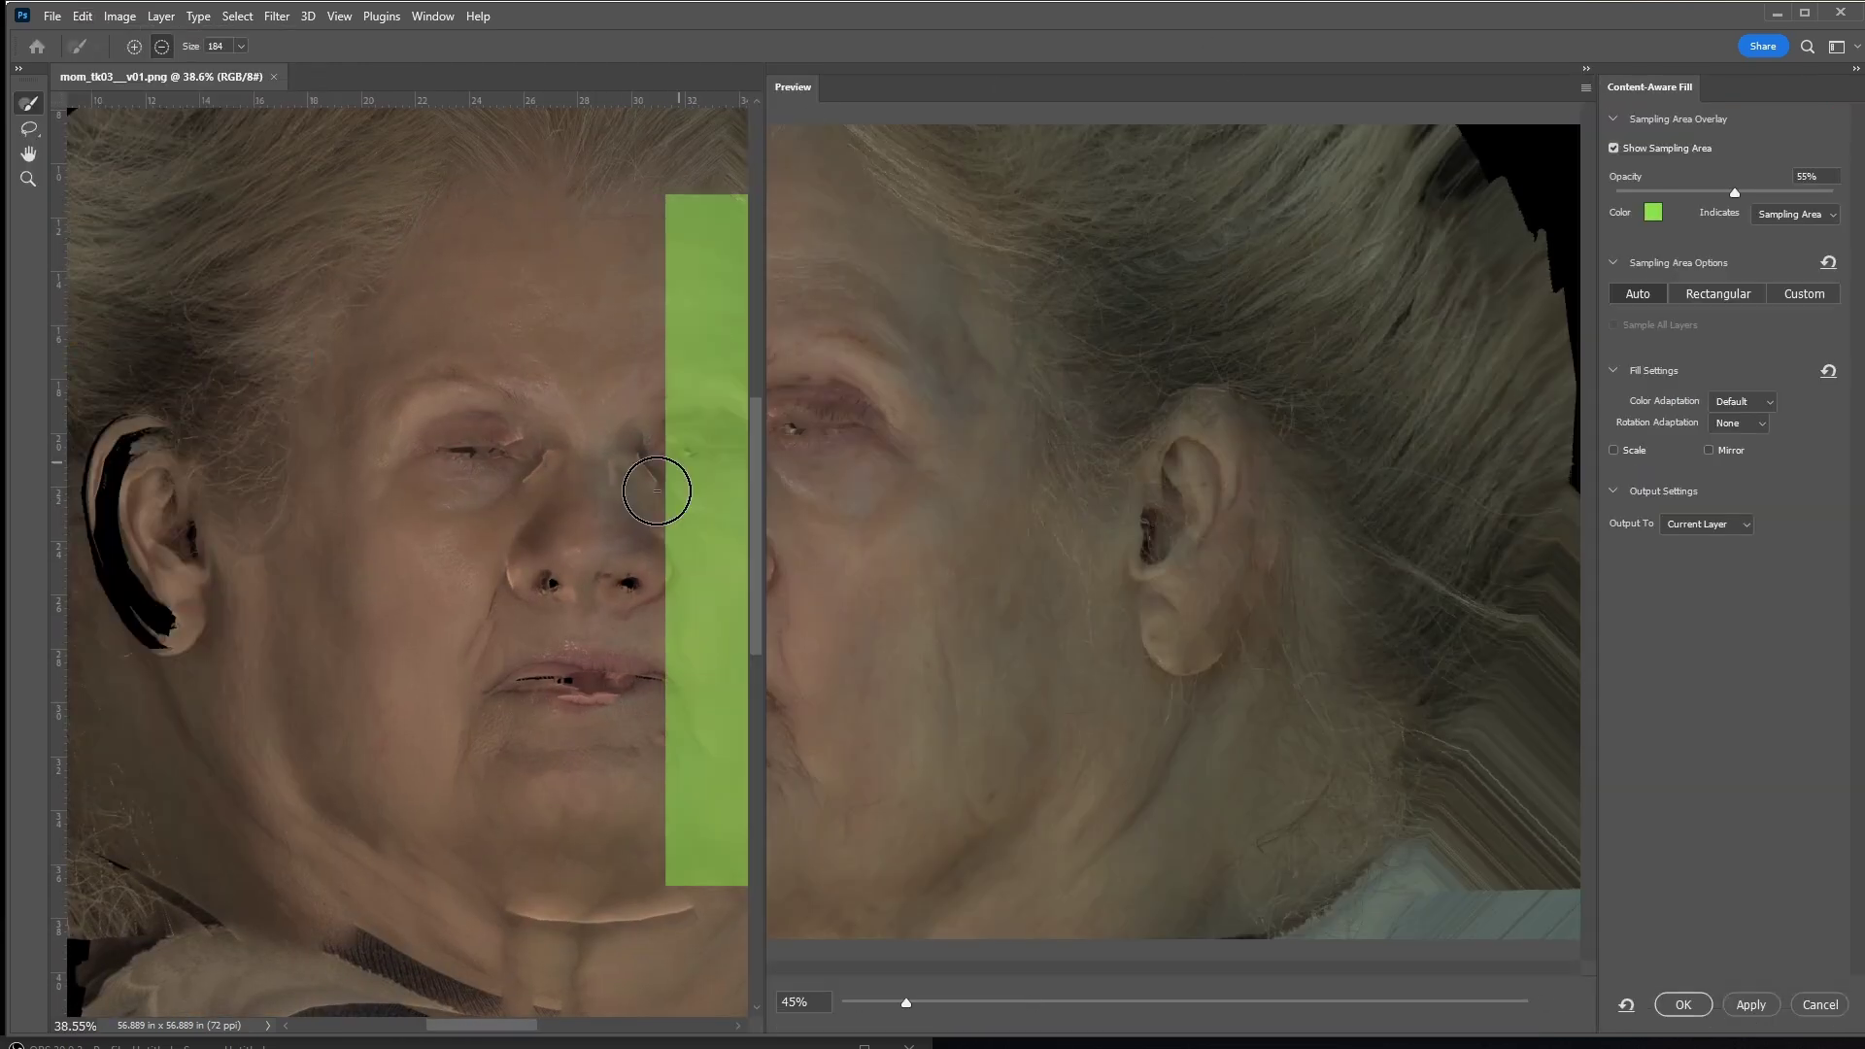
ctrl+scroll(583, 515, right, 5)
mouse_move(504, 541)
mouse_down()
mouse_move(207, 657)
mouse_move(466, 783)
mouse_up()
Lasso the blemished patches beside the nose and around the nostrils as additional Content-Aware Fill areas
alt+scroll(628, 641, up, 2)
key(l)
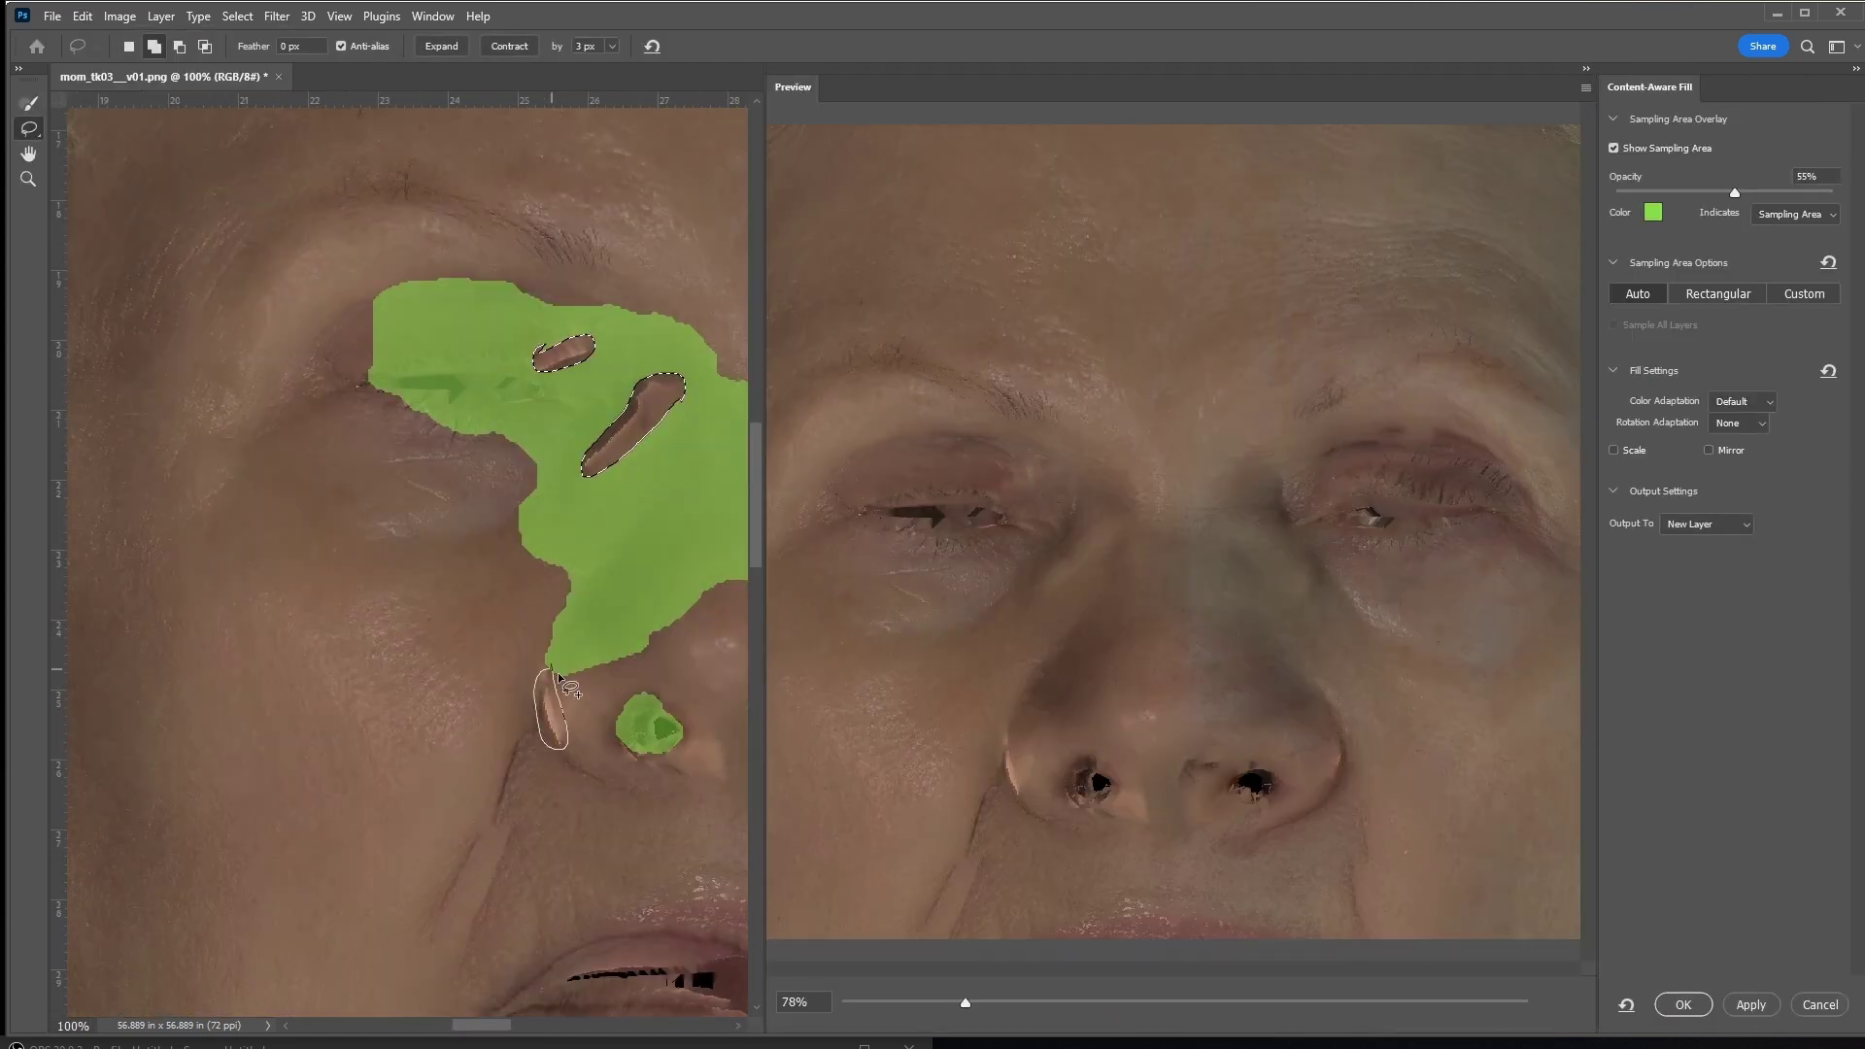
drag(559, 677, 552, 670)
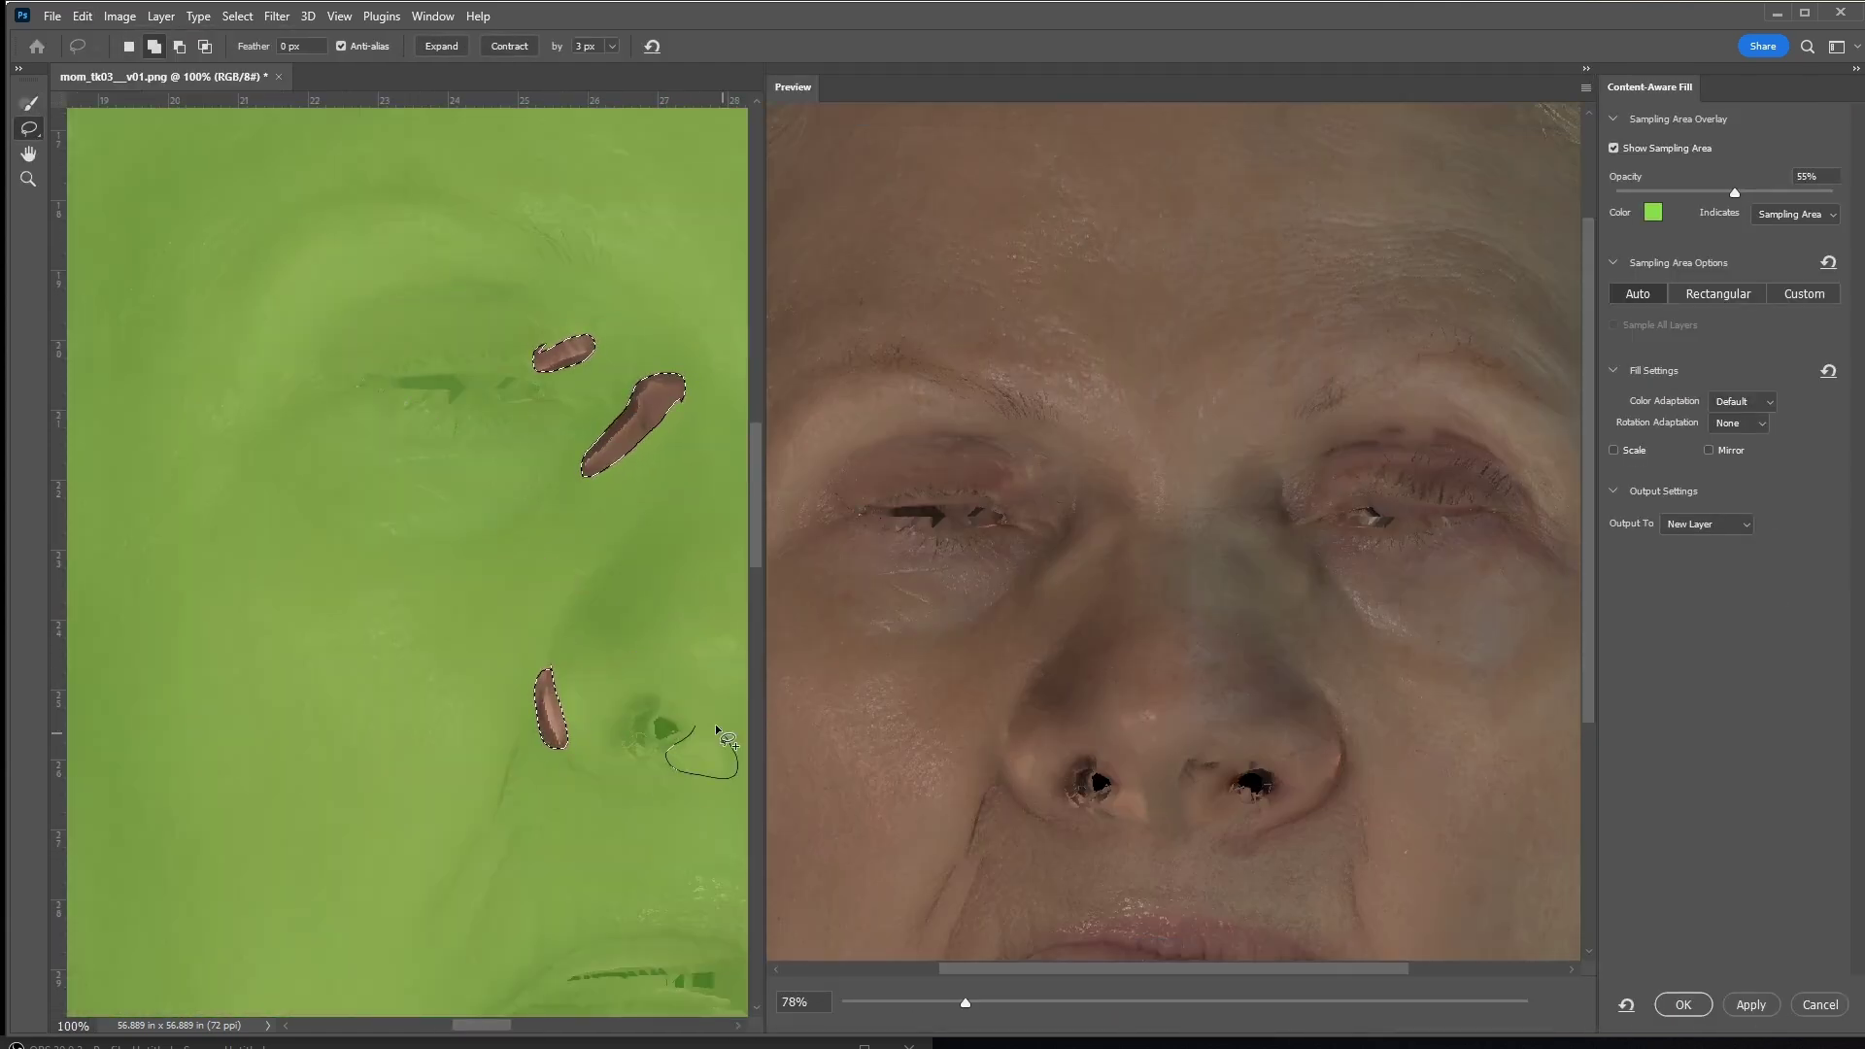
drag(700, 723, 701, 721)
drag(499, 470, 315, 193)
drag(490, 748, 679, 762)
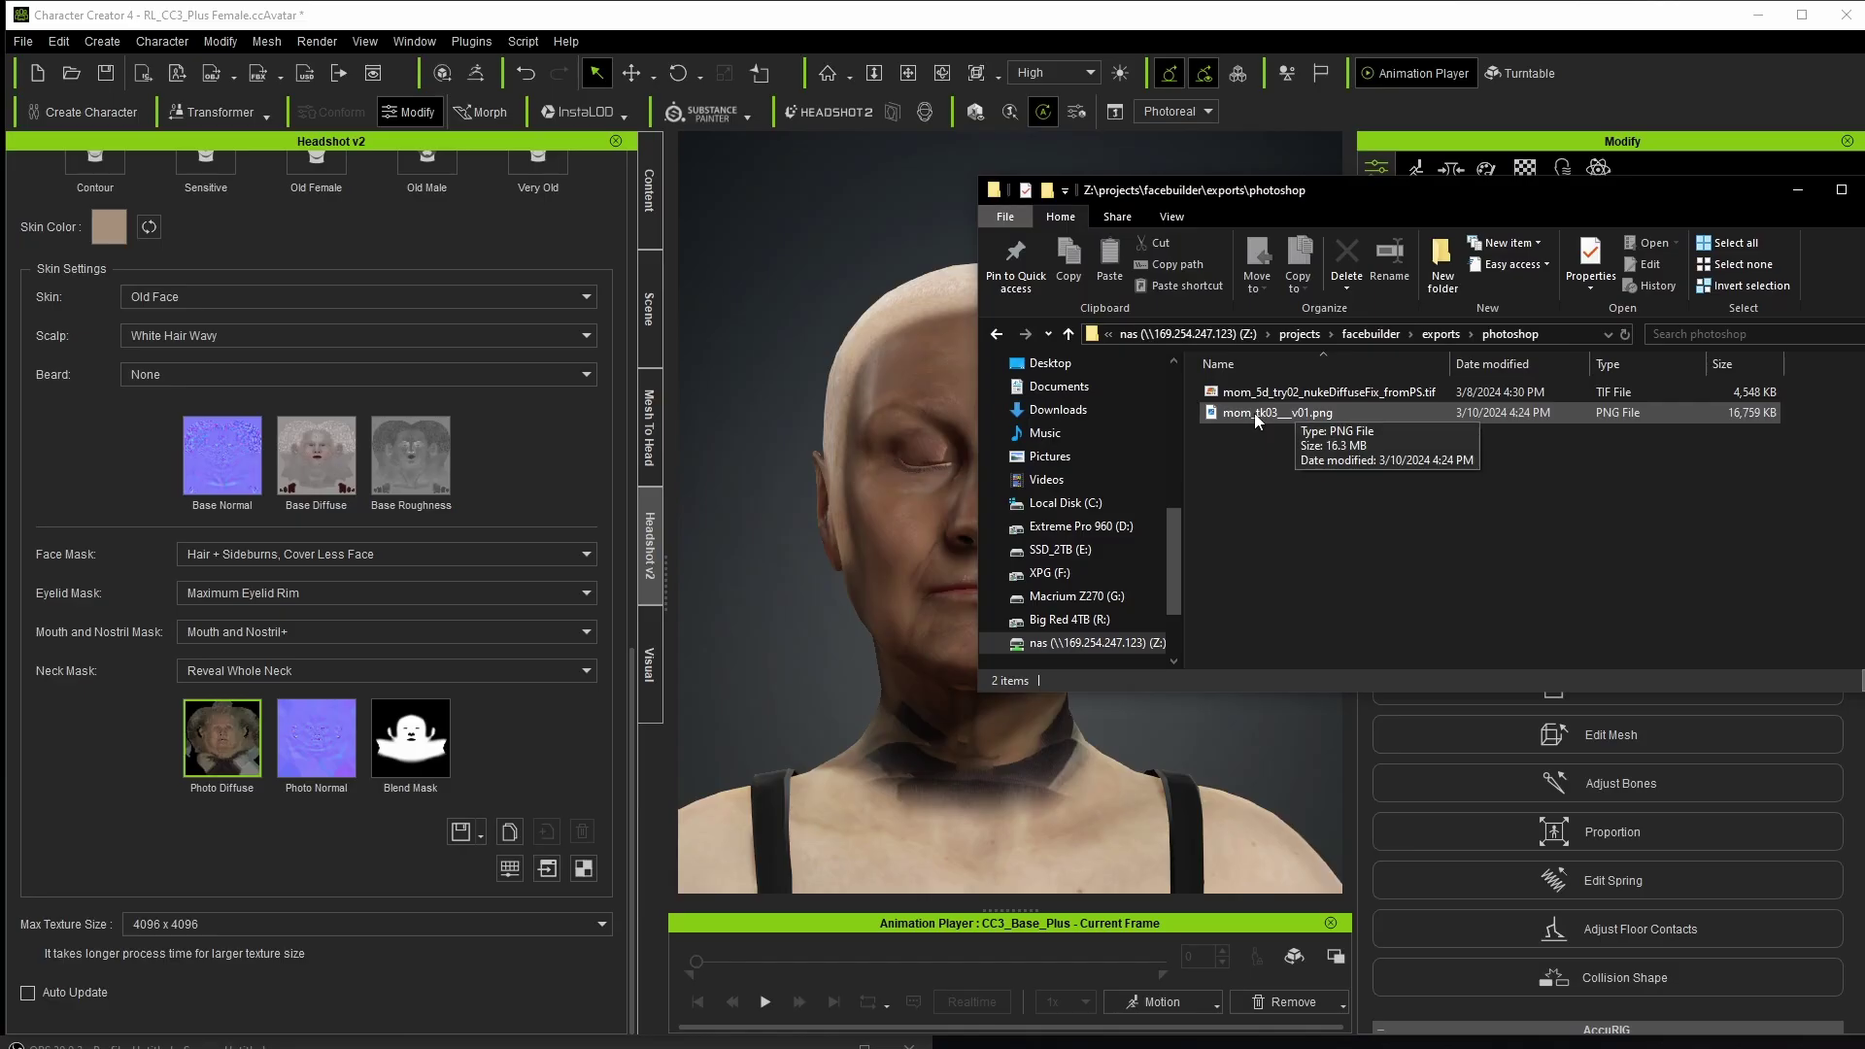
In Character Creator, load mom_tk03__v01.png as the Photo Diffuse map, update the skin texture and inspect the head
drag(1255, 411, 227, 746)
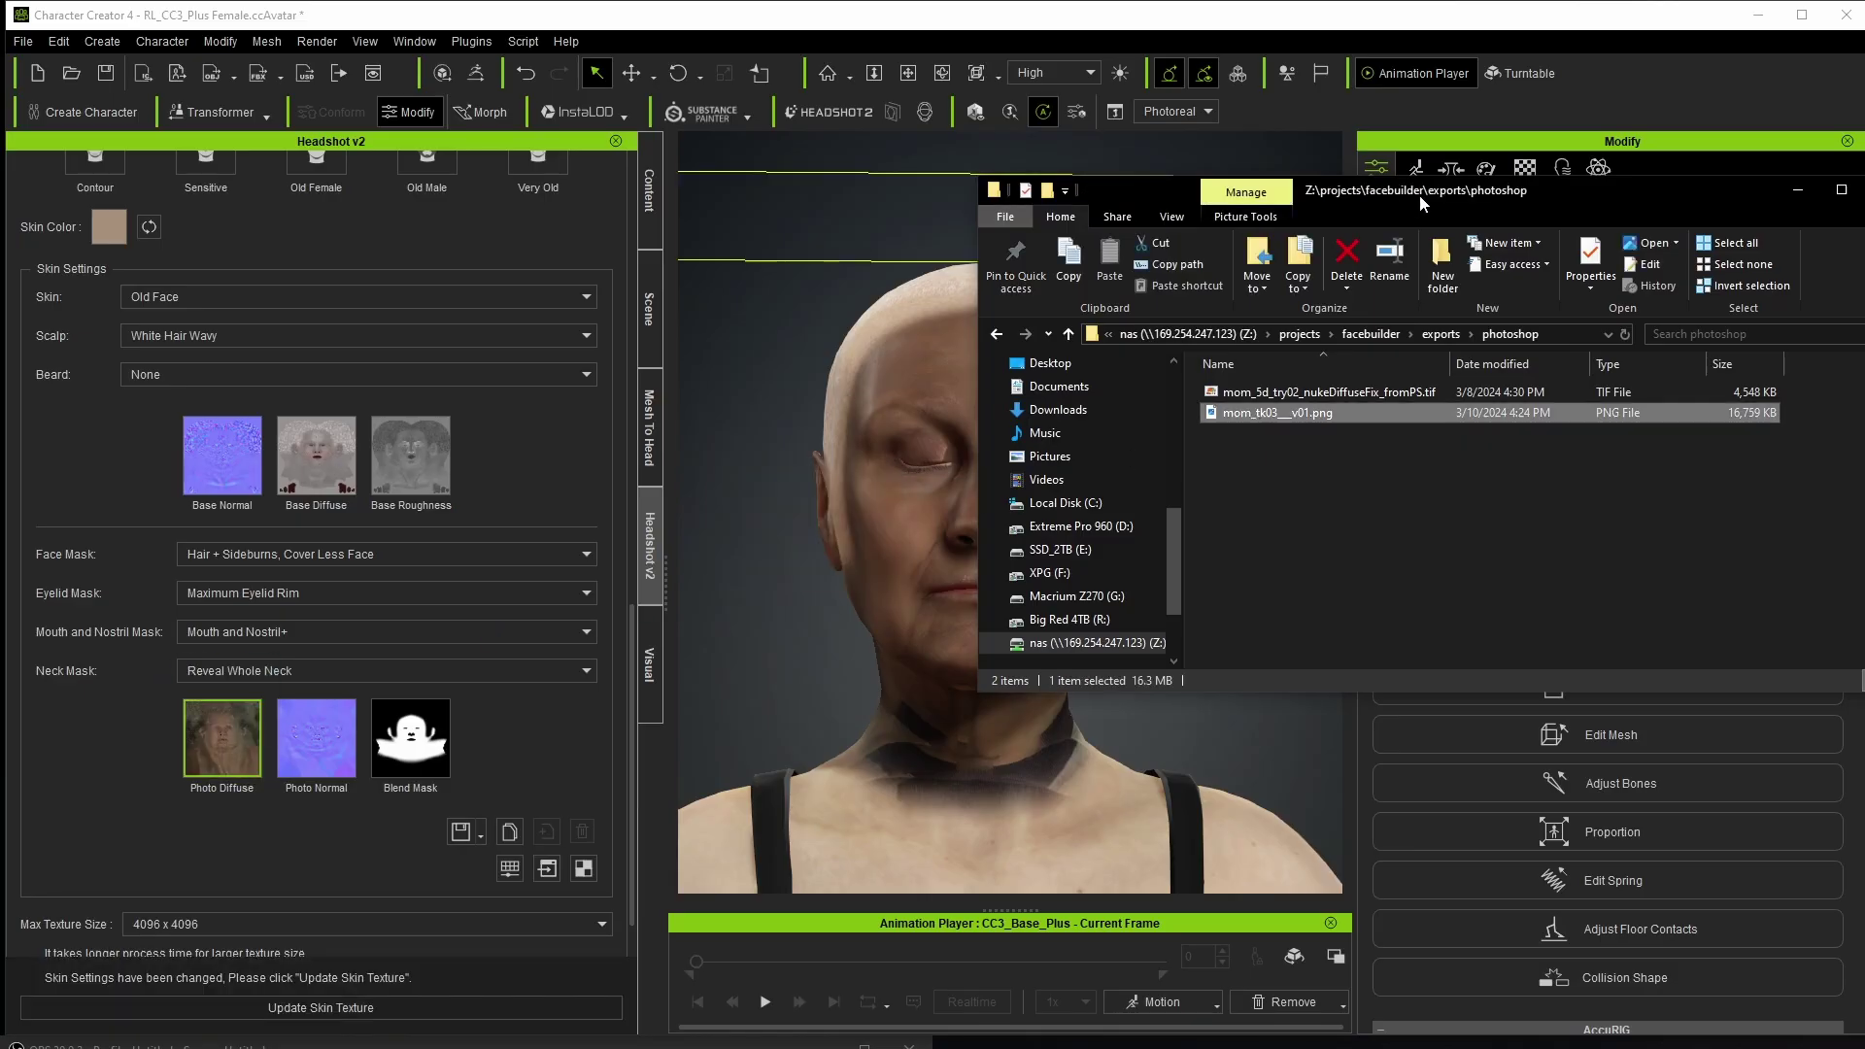
click(220, 1007)
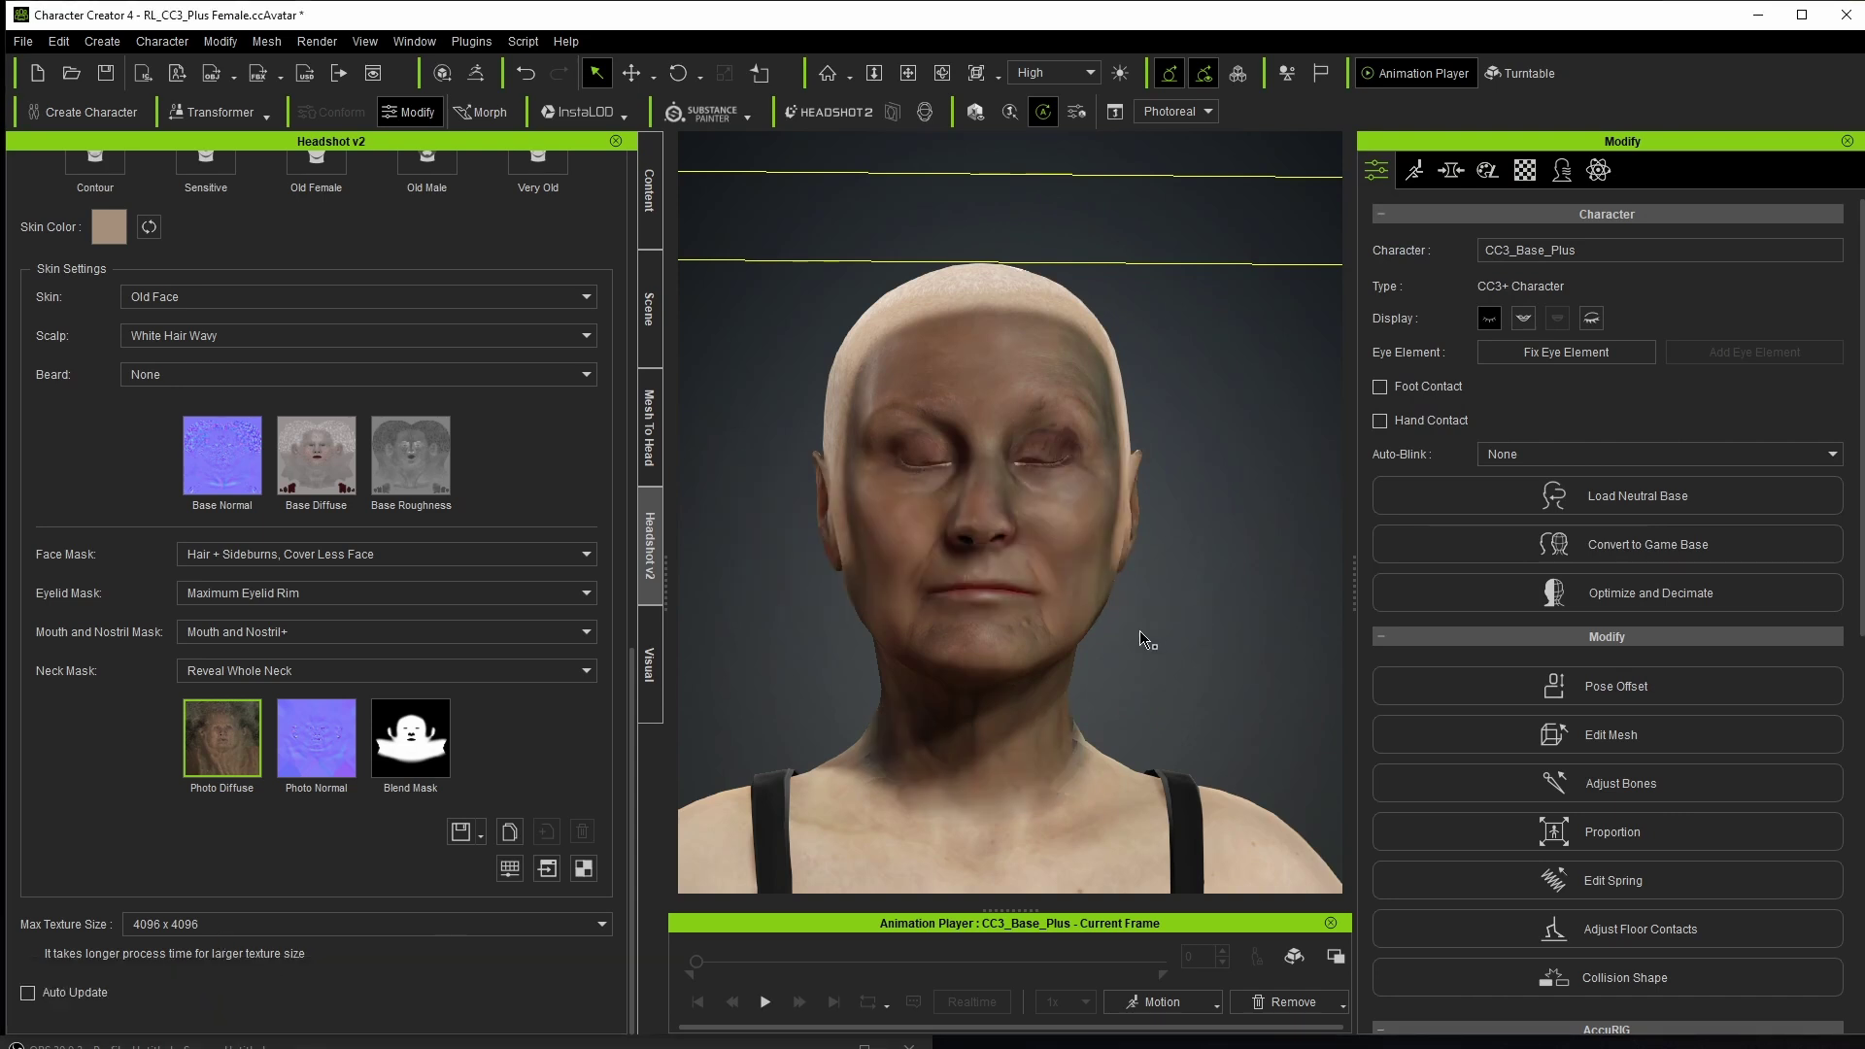
right_drag(1115, 643, 1796, 680)
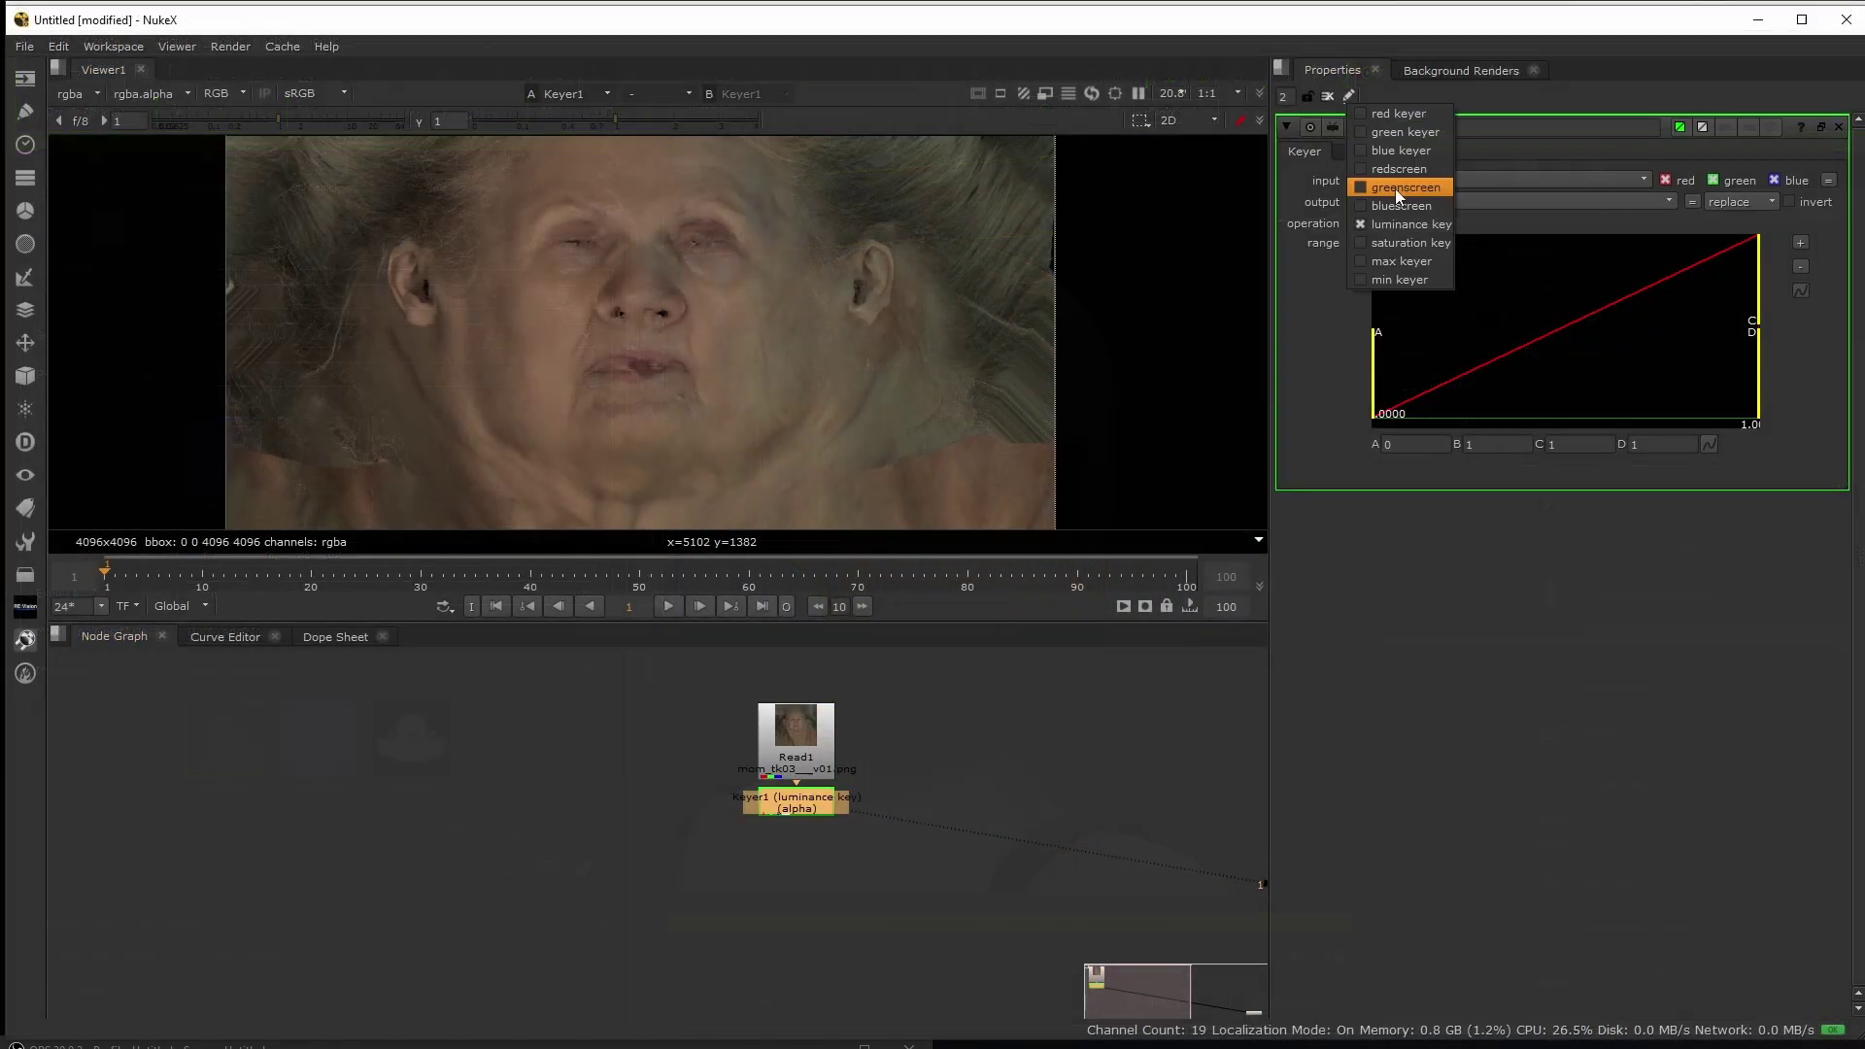
In Nuke, set the Keyer on mom_tk03__v01.png to an inverted red keyer and check its alpha
click(1398, 187)
key(a)
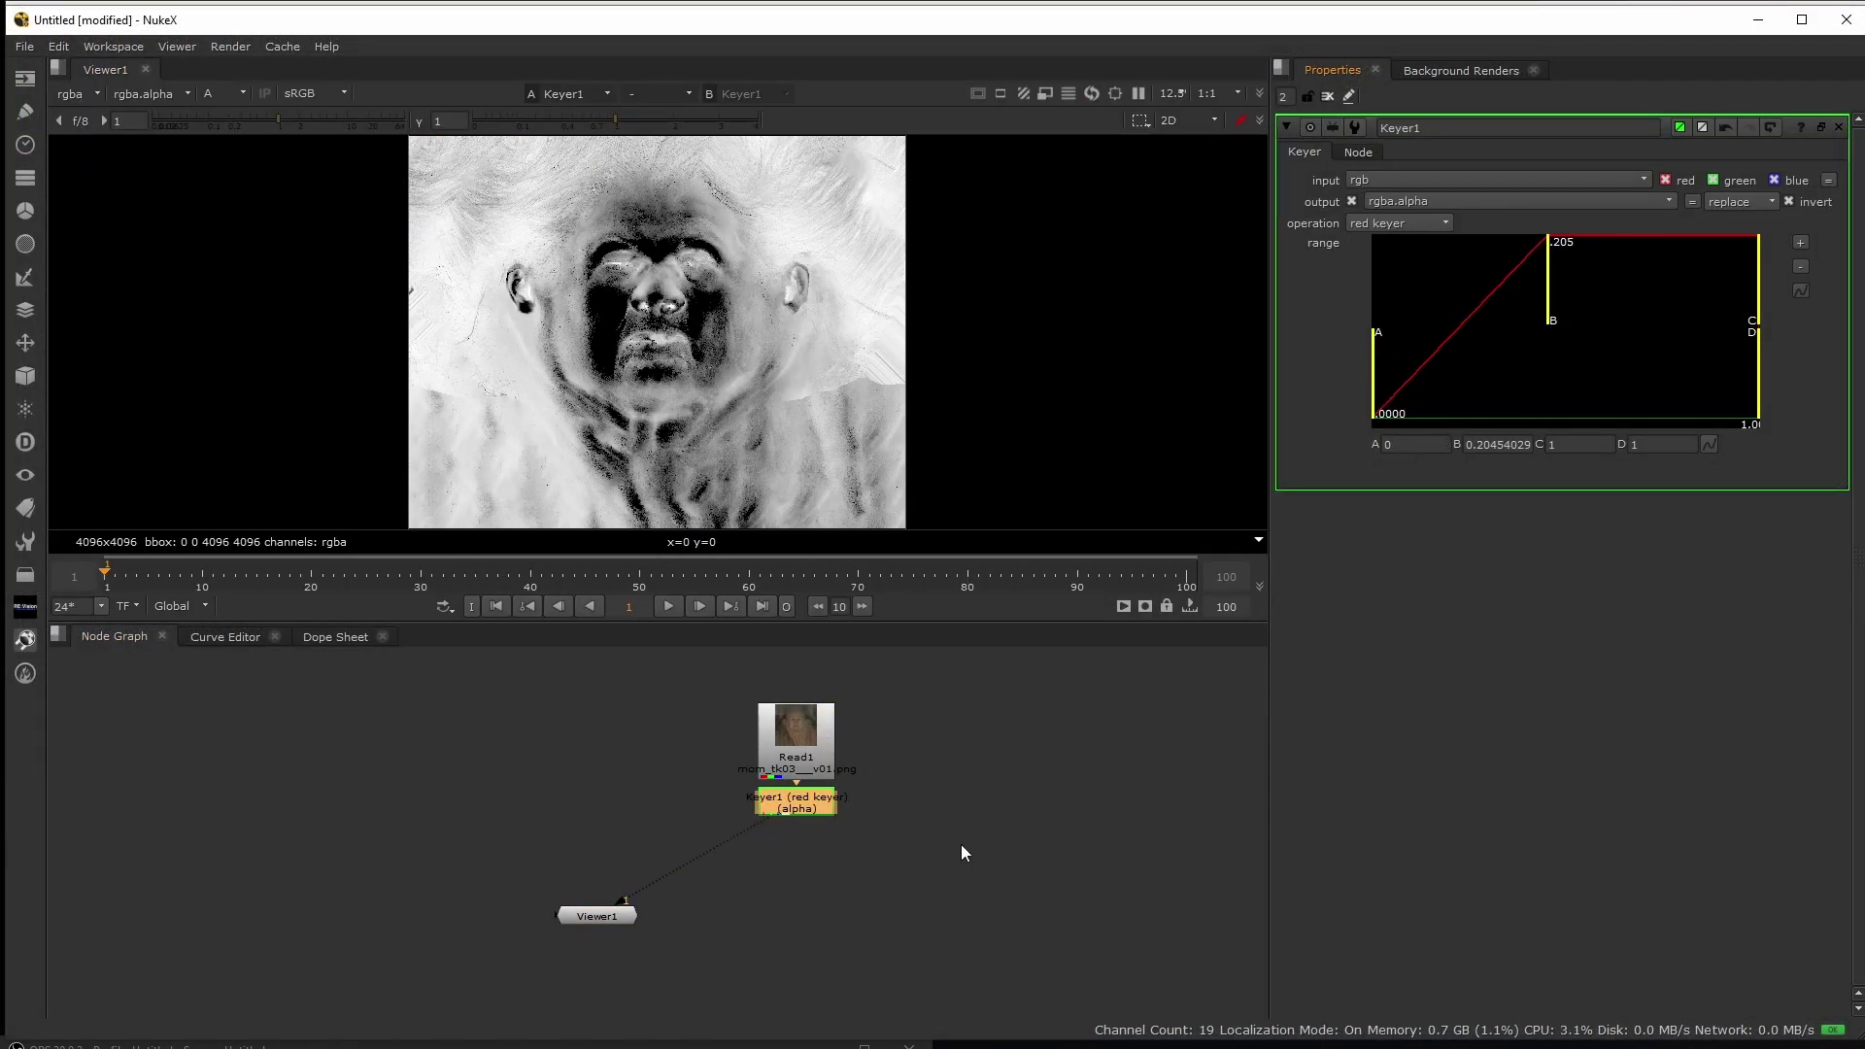
key(a)
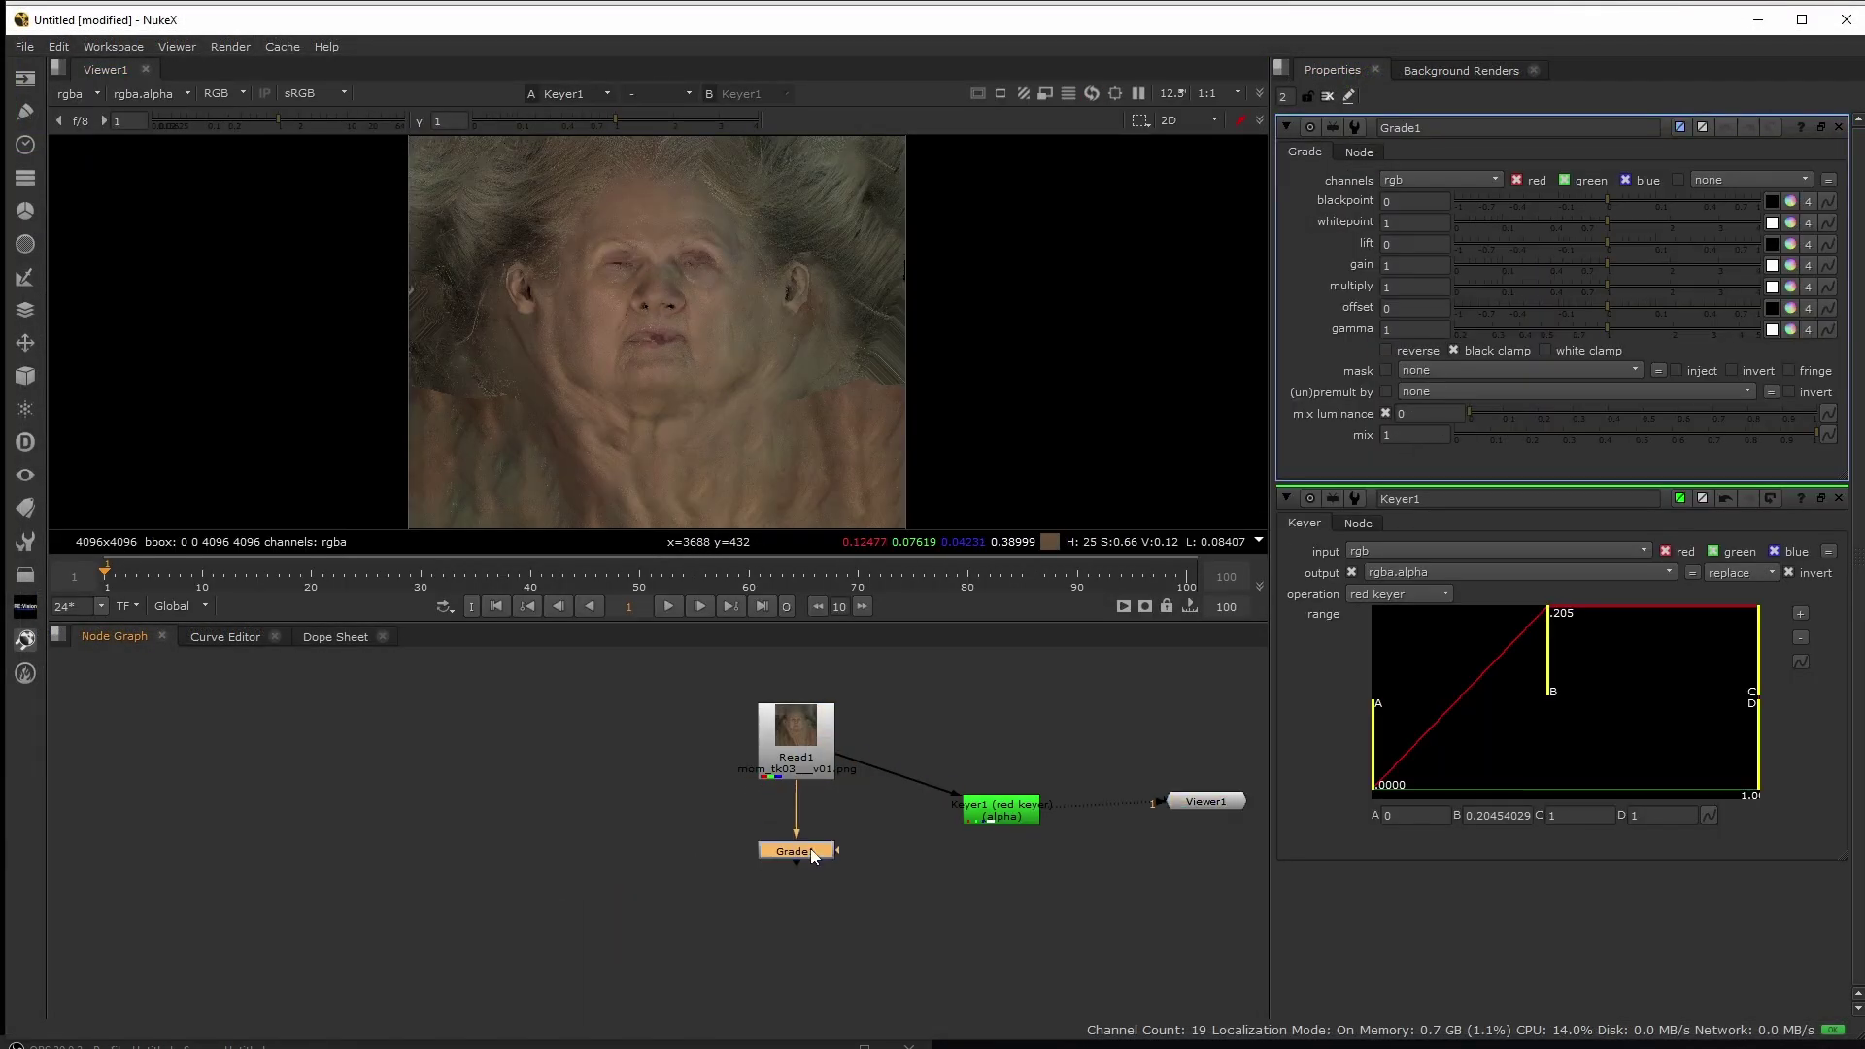
Mask the Grade with the Keyer's alpha, tint its multiply magenta as a guide, and lower the Keyer's upper range point
drag(837, 851, 1000, 811)
click(1790, 286)
drag(1576, 254, 1628, 249)
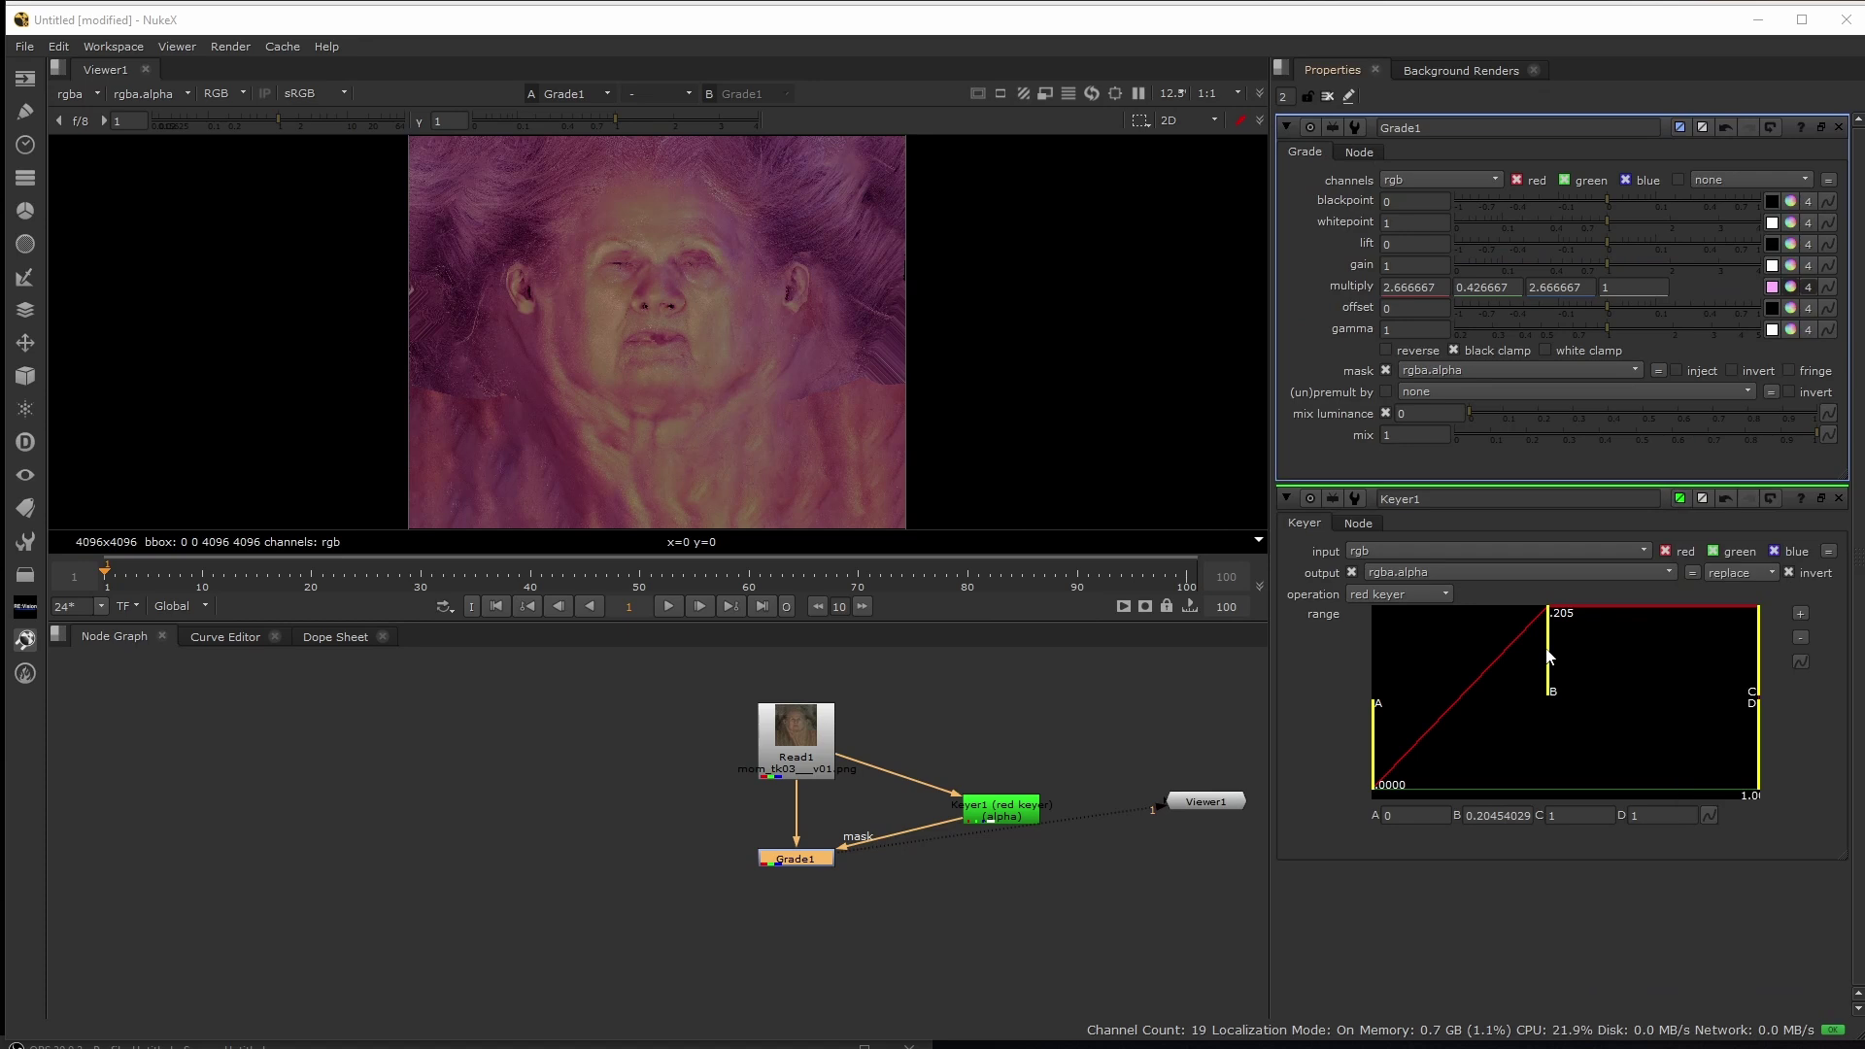
drag(1549, 658, 1525, 661)
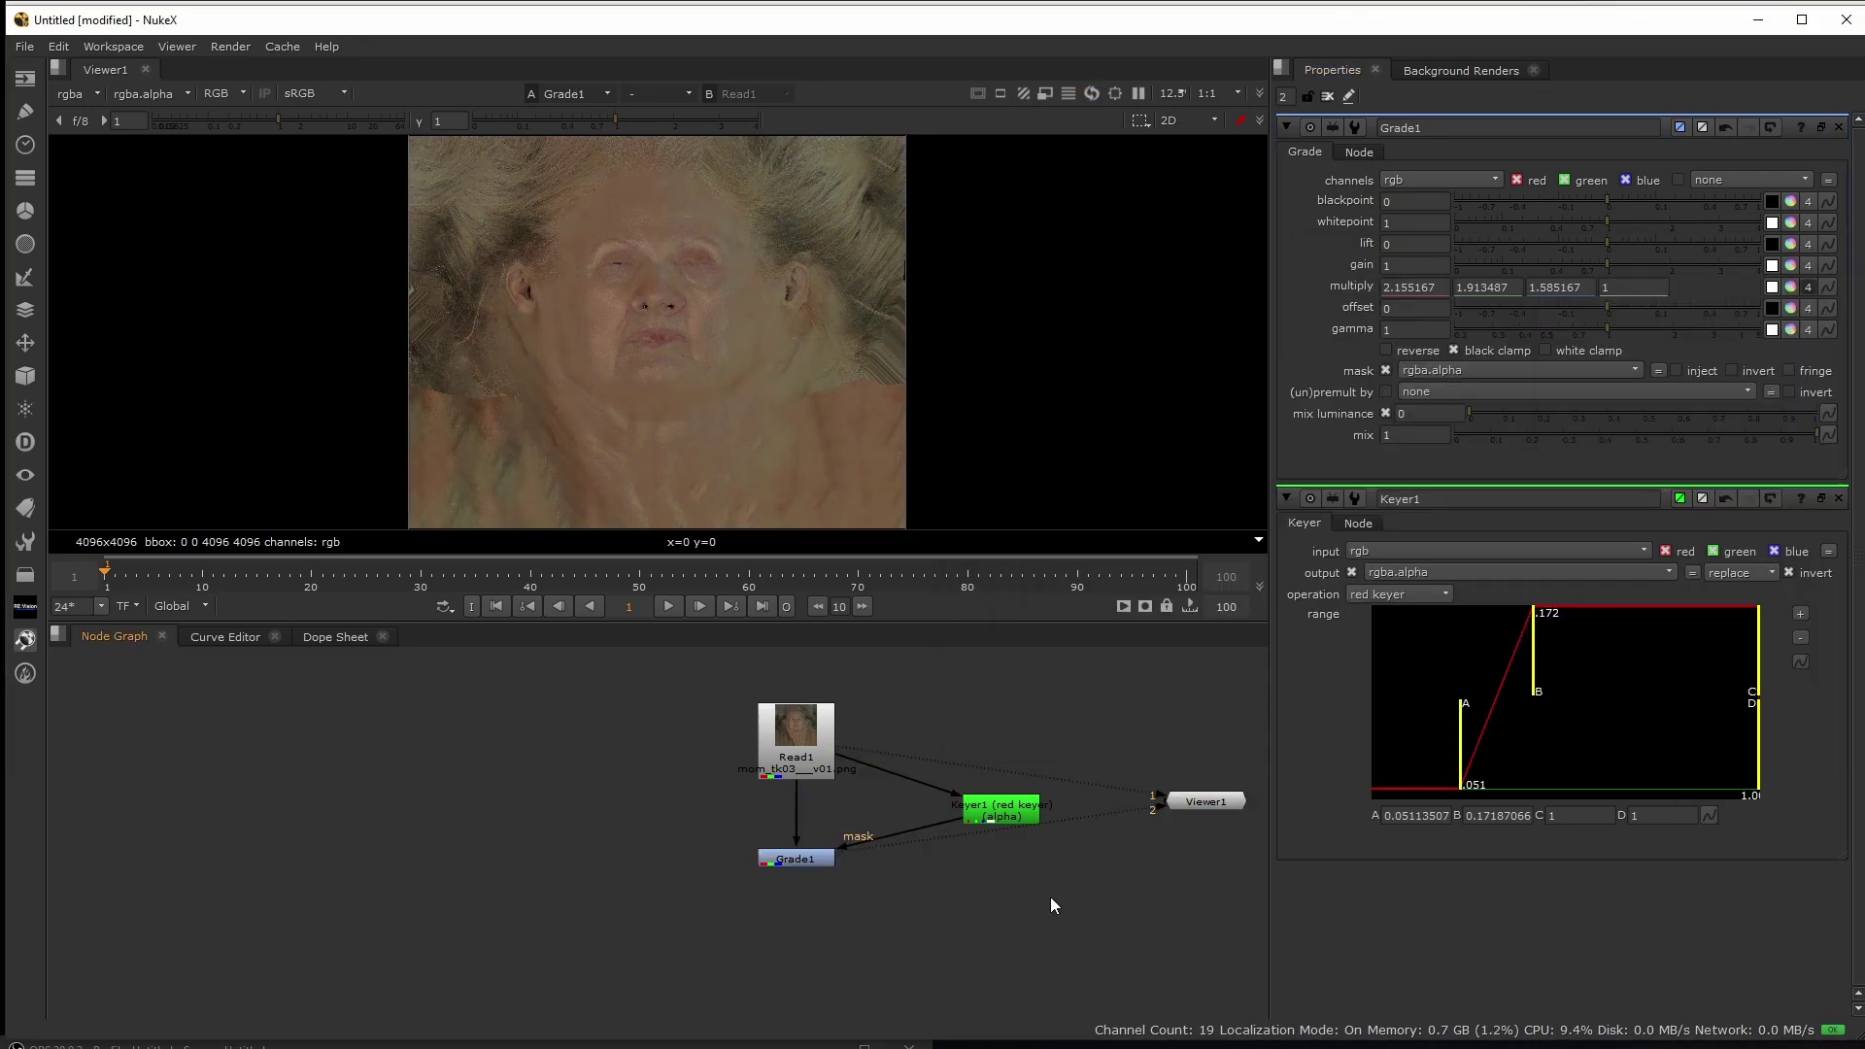
Add a second Keyer using red keyer and narrow its range to about 0.20–0.52 to isolate the bright areas
key(Tab)
text(keyer)
key(Return)
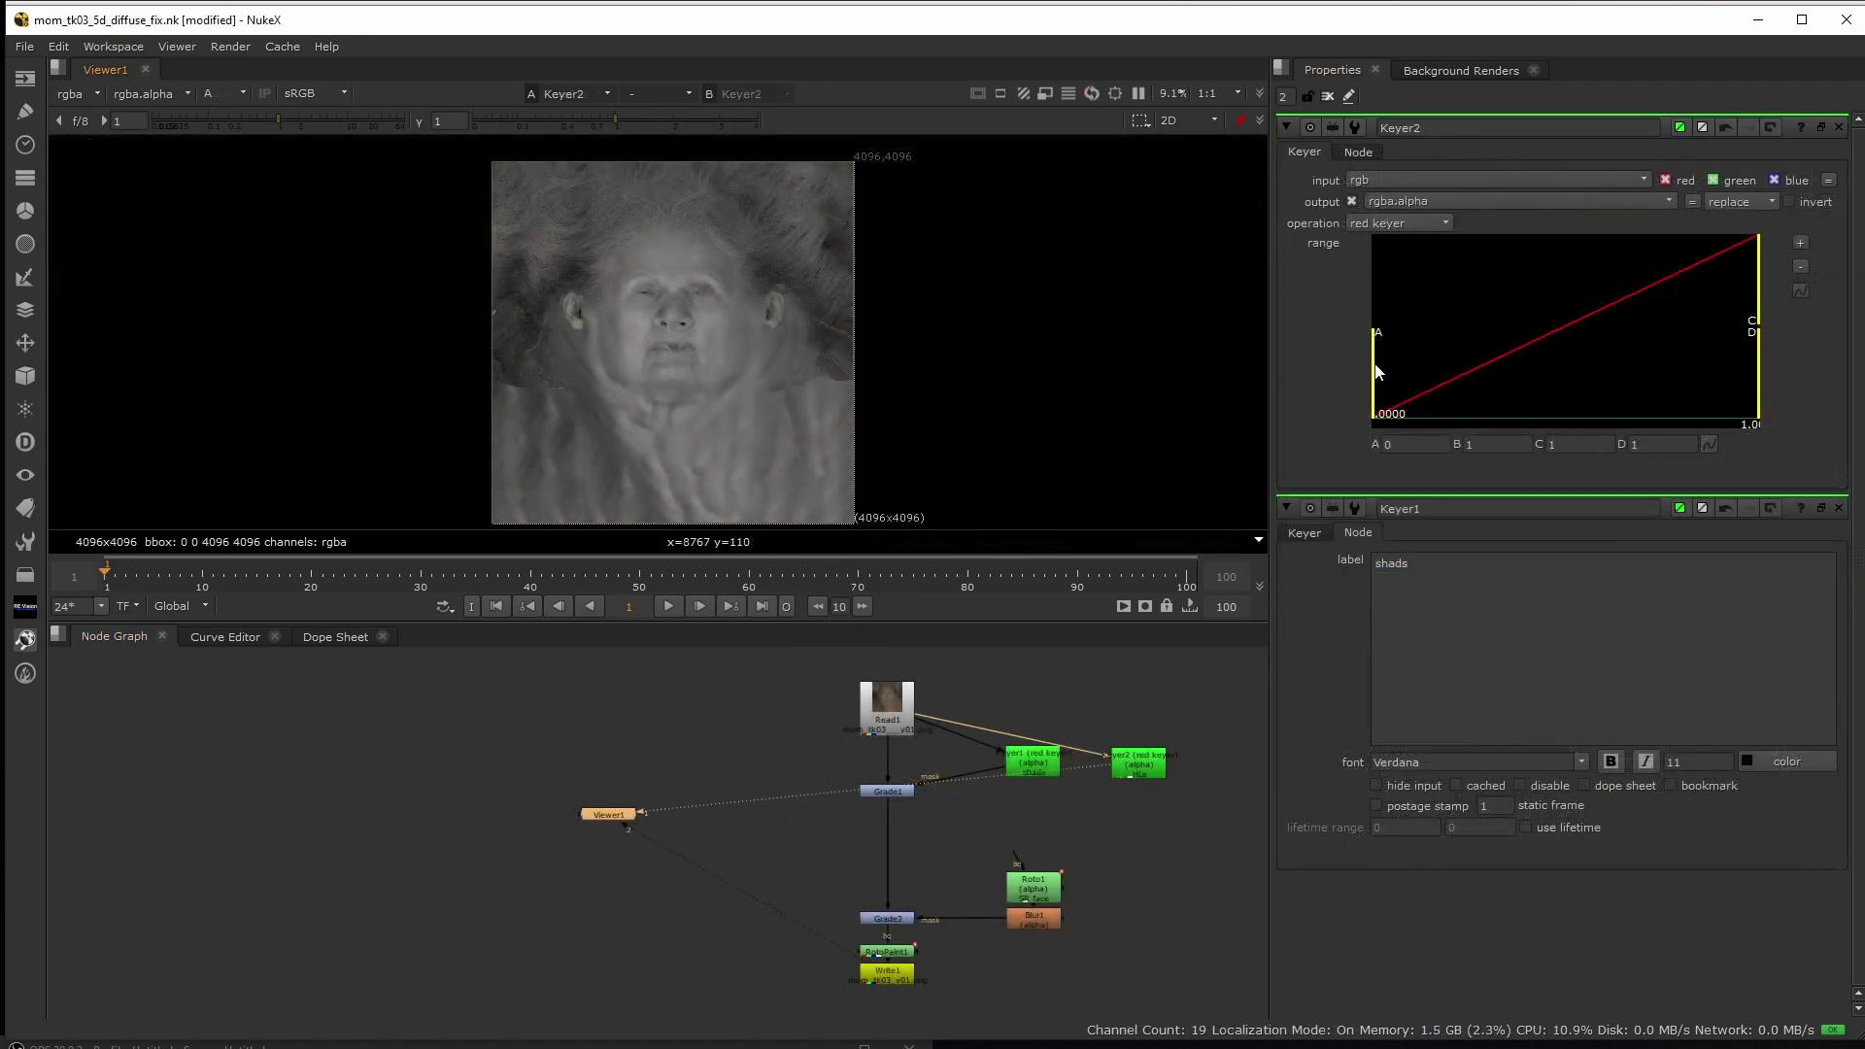
drag(1376, 371, 1525, 388)
drag(1762, 298, 1612, 321)
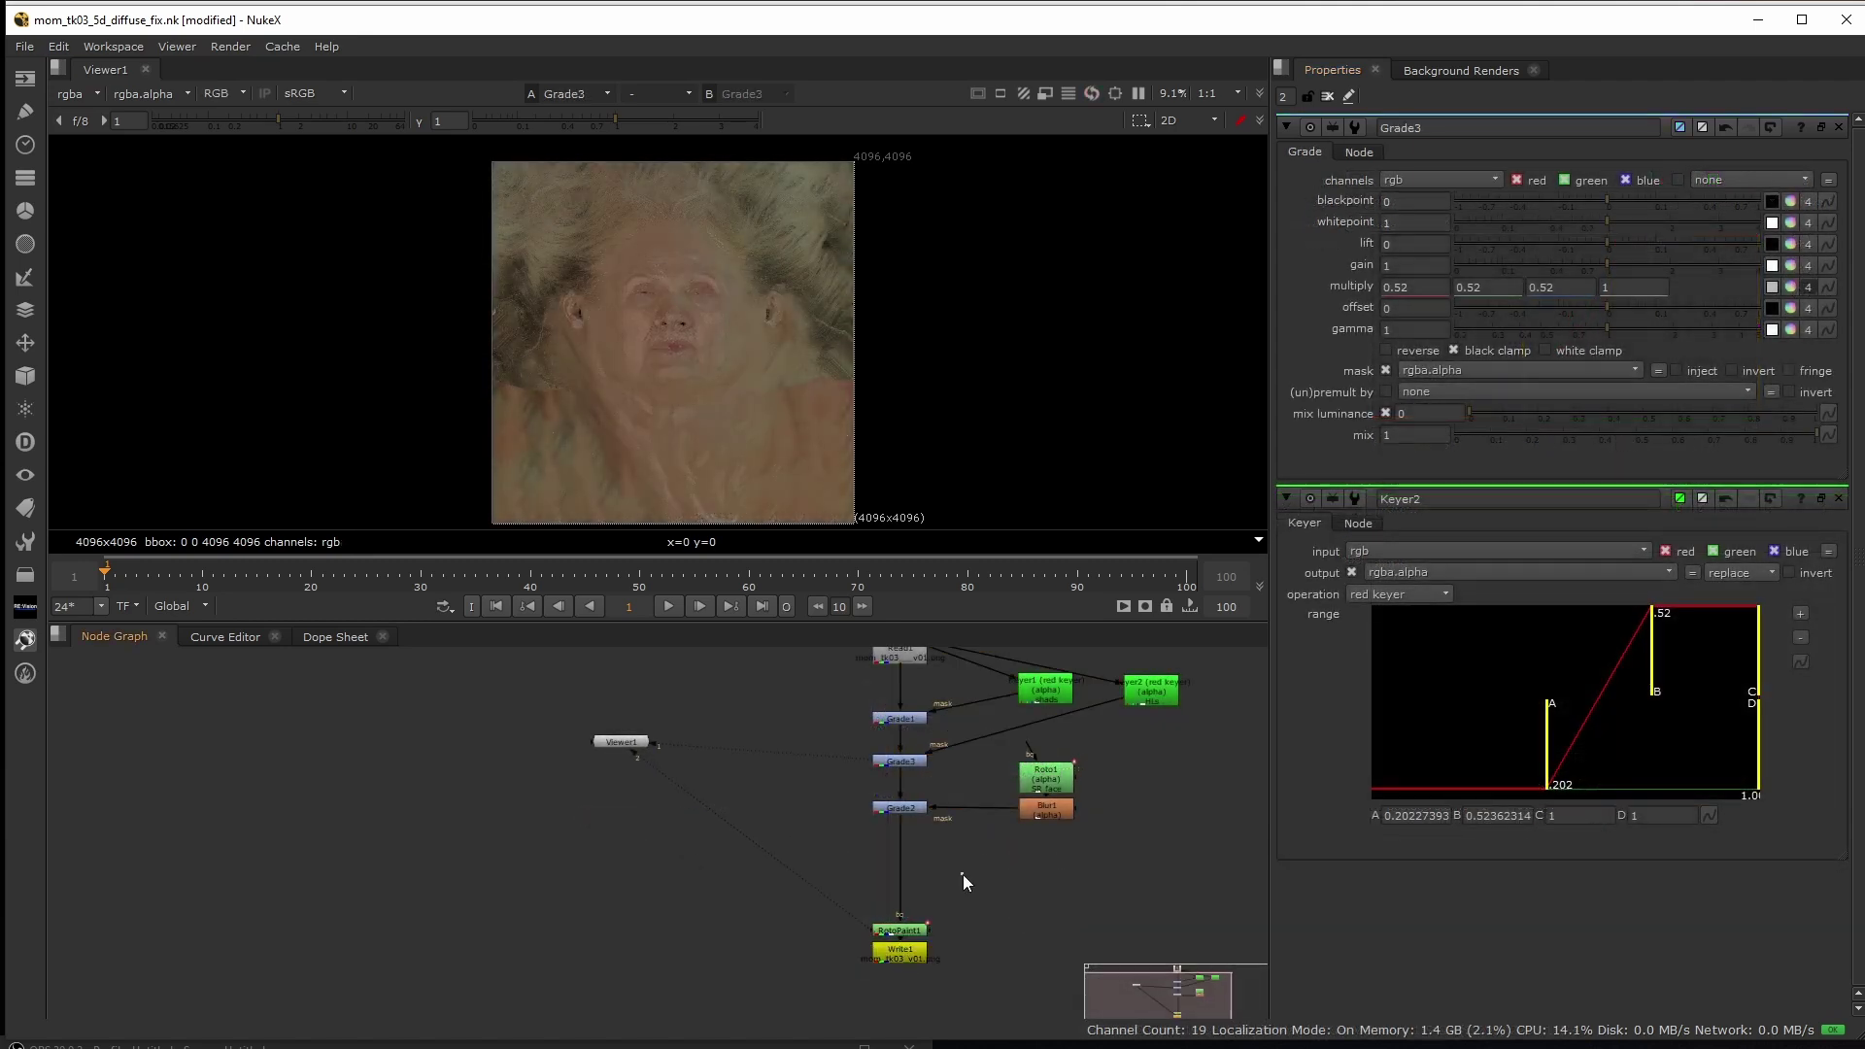
Add an Exposure node and insert it in the main chain between Grade2 and the nodes leading to the Write
key(Tab)
text(expo)
key(Return)
drag(969, 871, 907, 873)
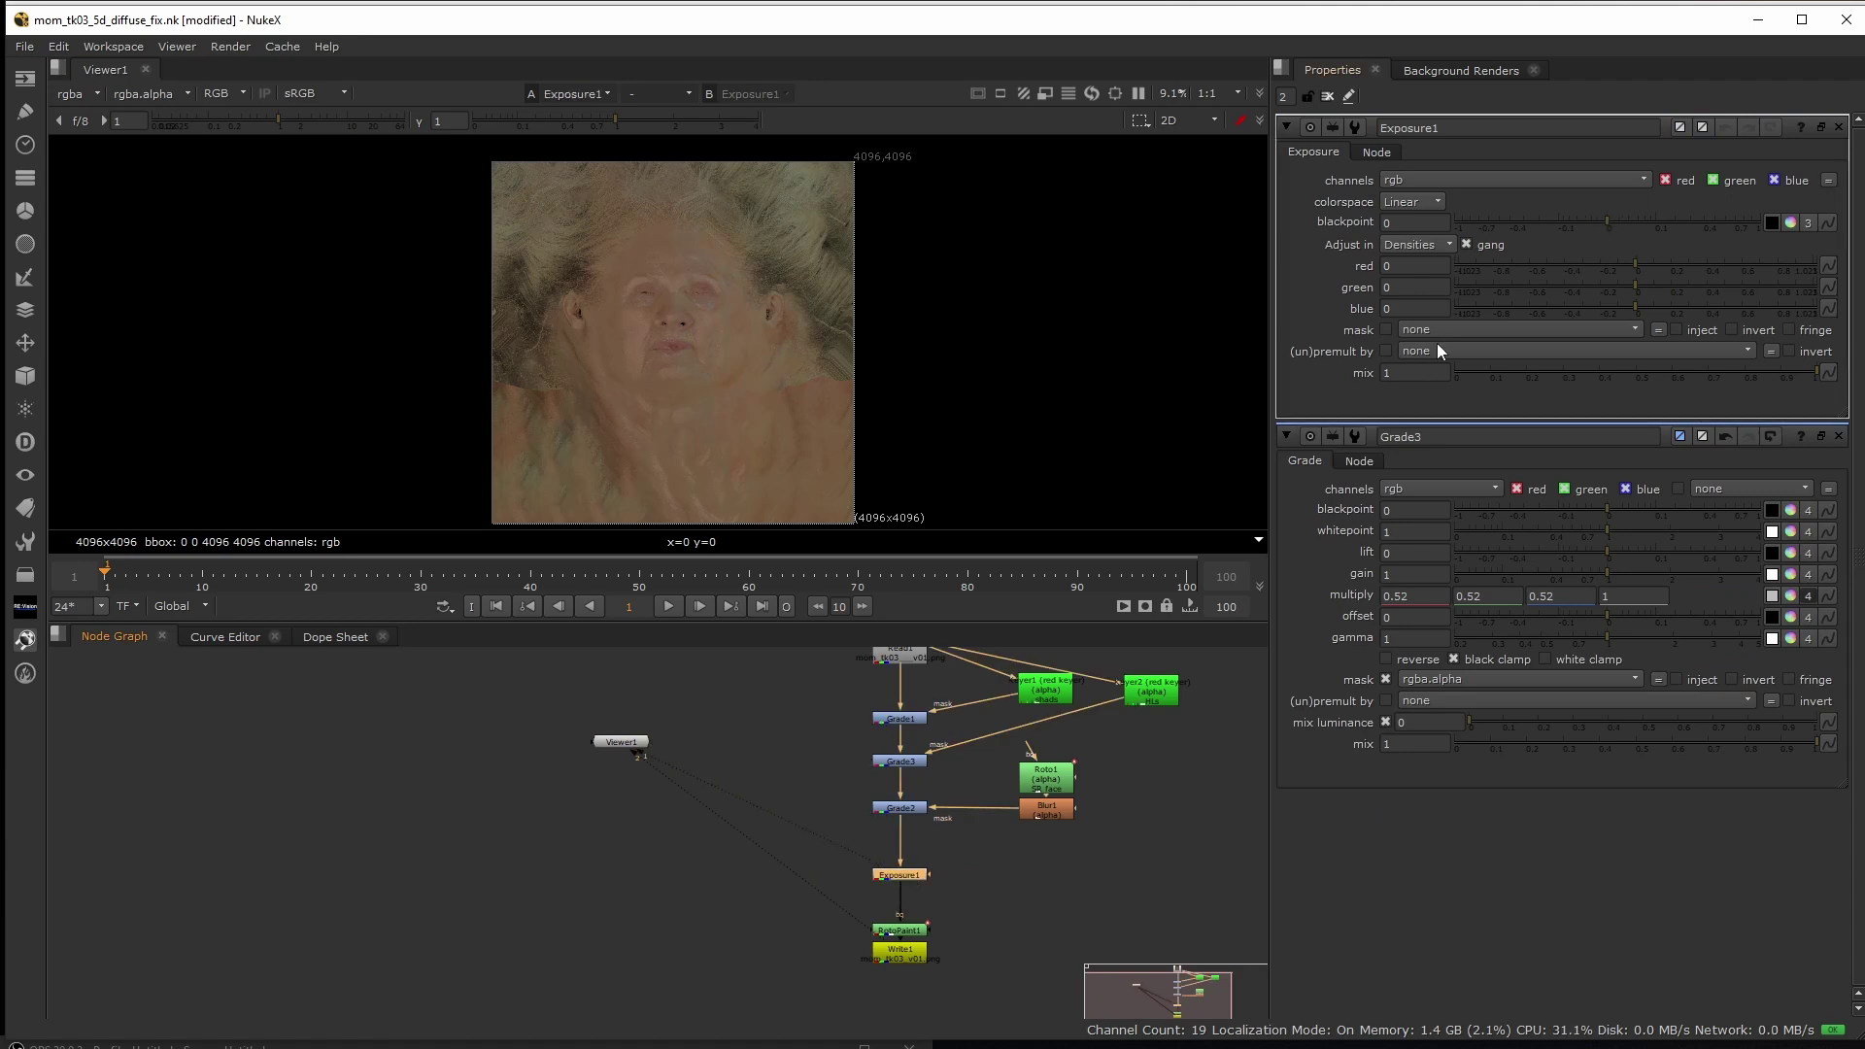
Raise the Exposure node's ganged red, green and blue densities to 0.22 to brighten the diffuse texture
drag(1636, 265, 1671, 269)
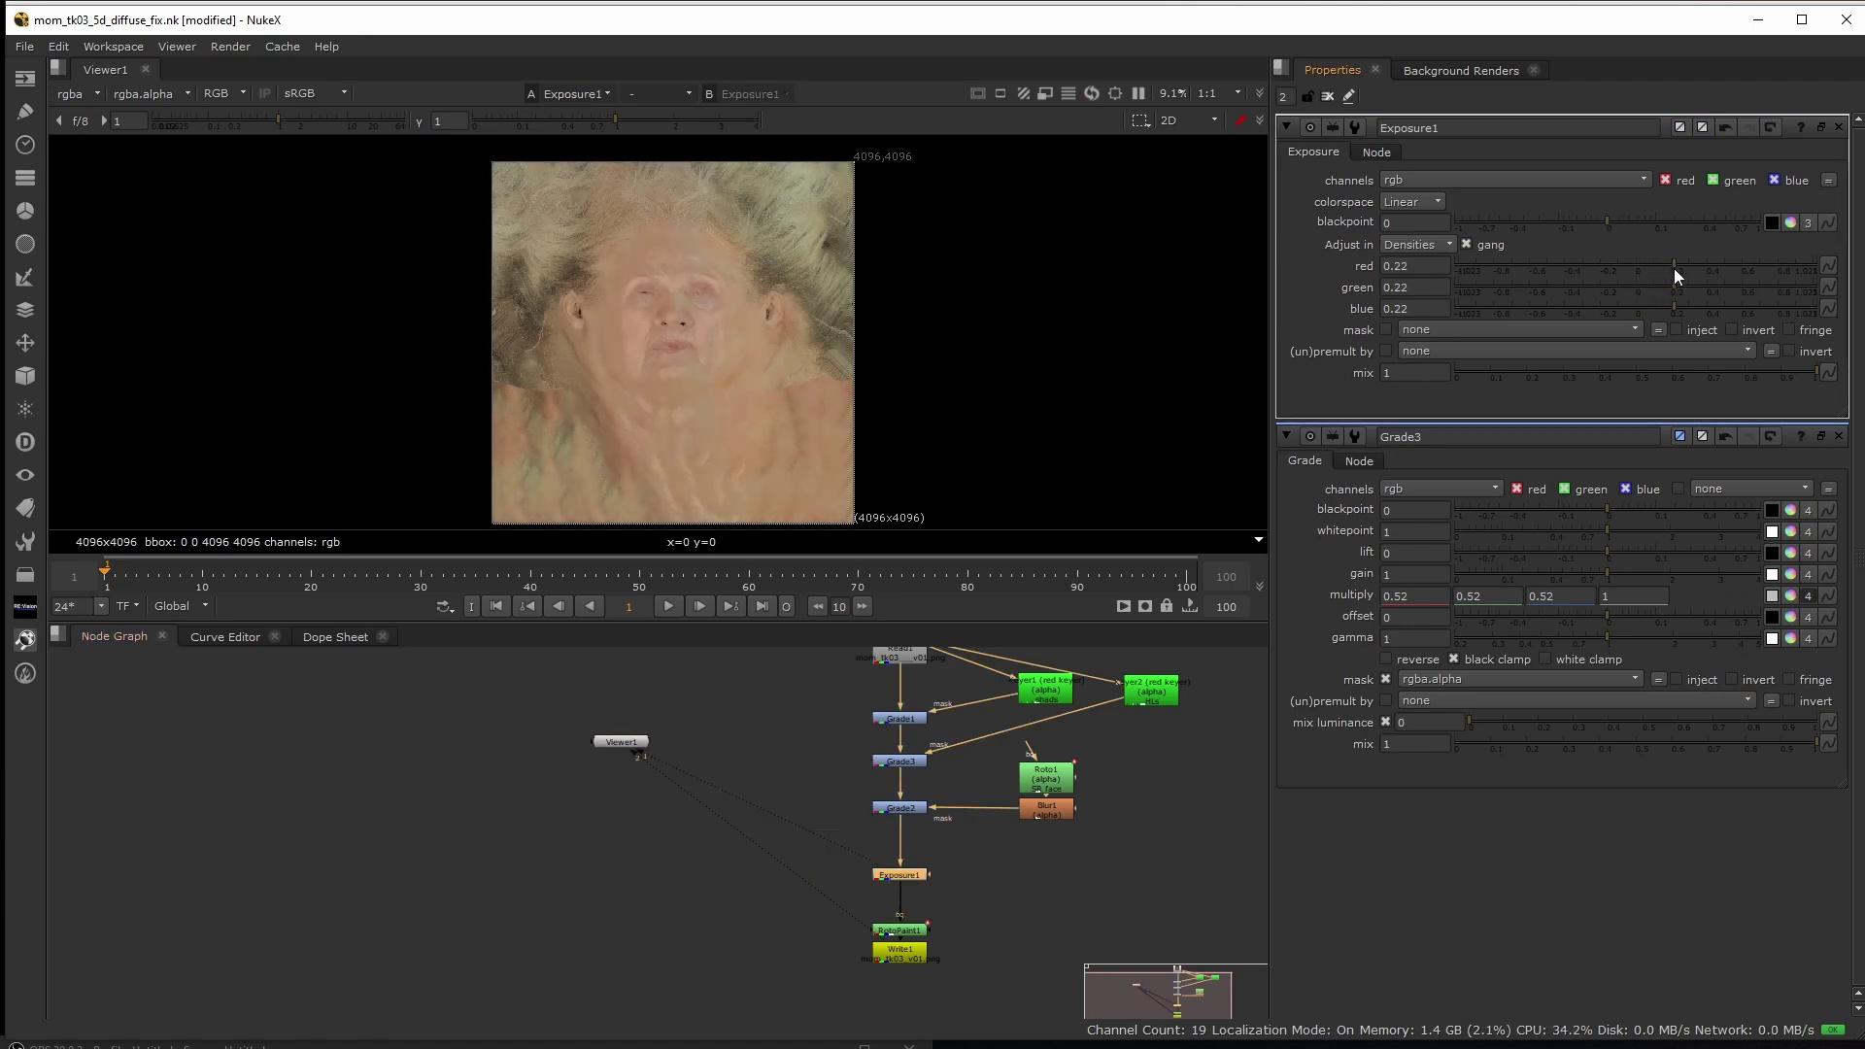
key(Tab)
key(Return)
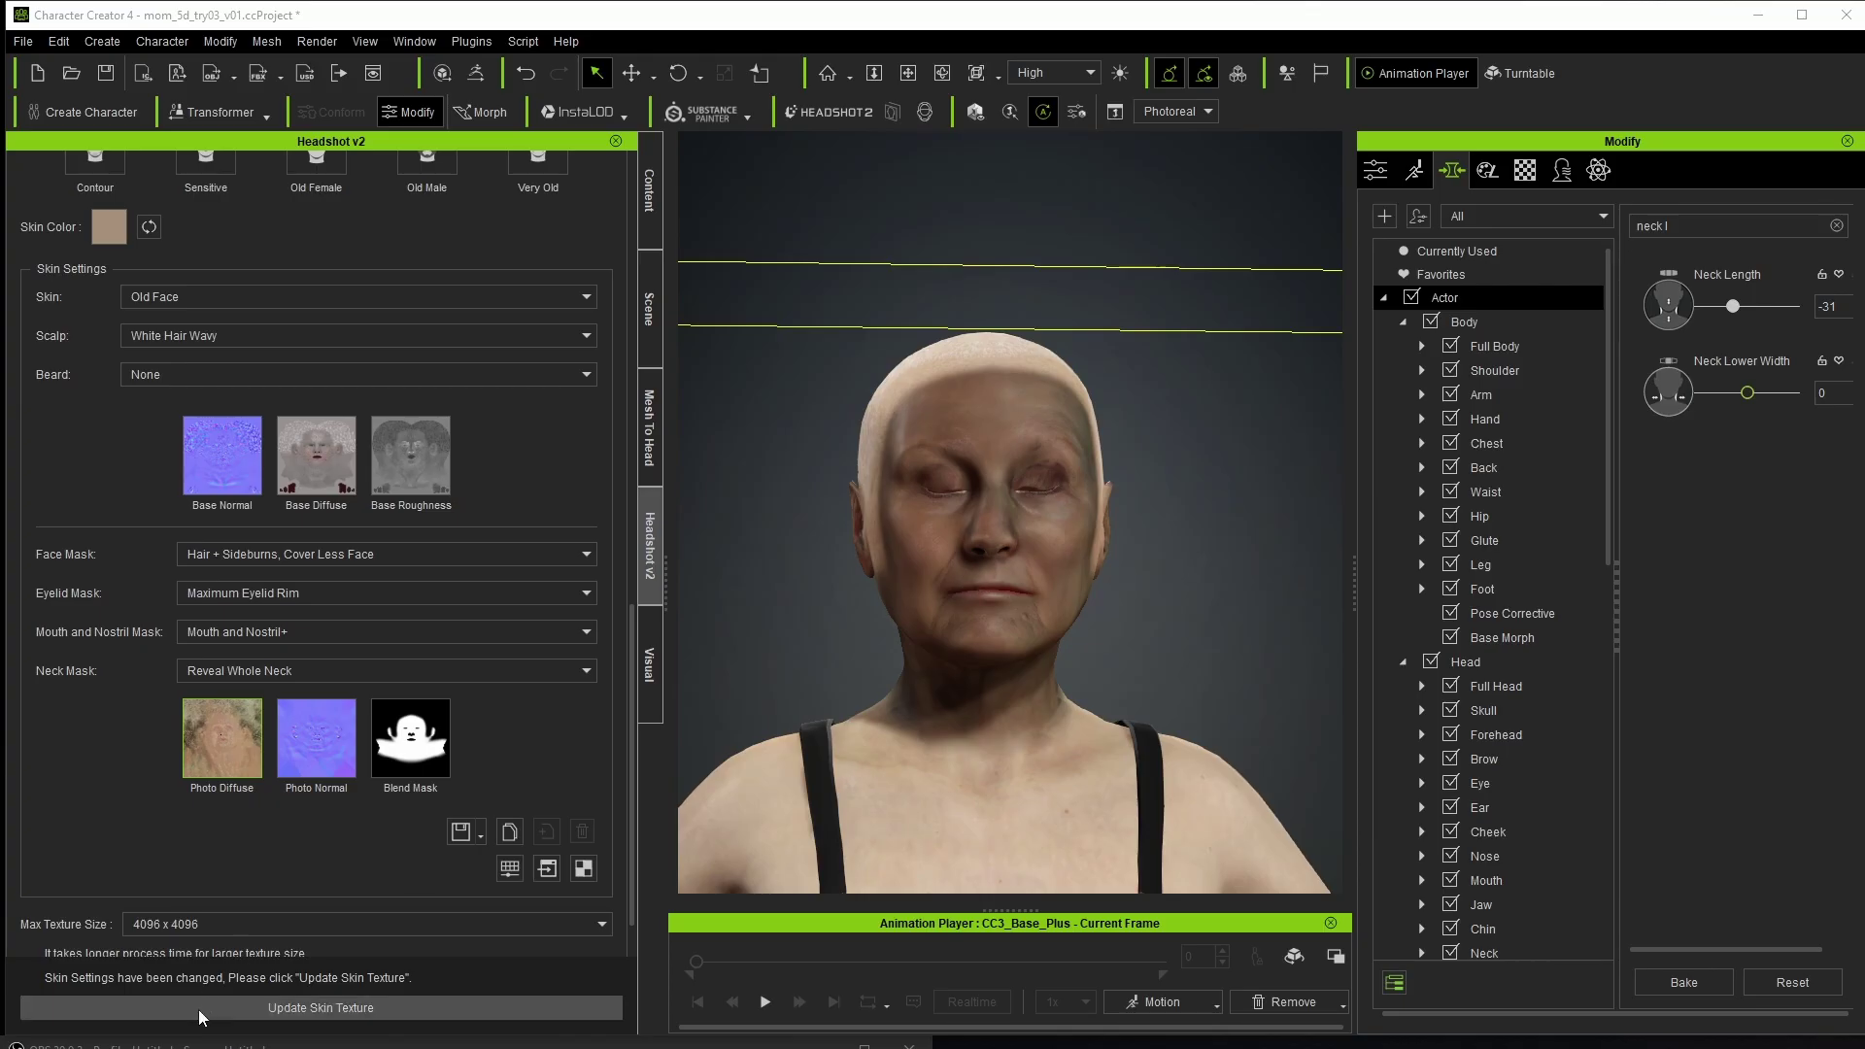
Switch to Character Creator and update the head's skin texture with the changed Headshot skin settings
click(201, 1010)
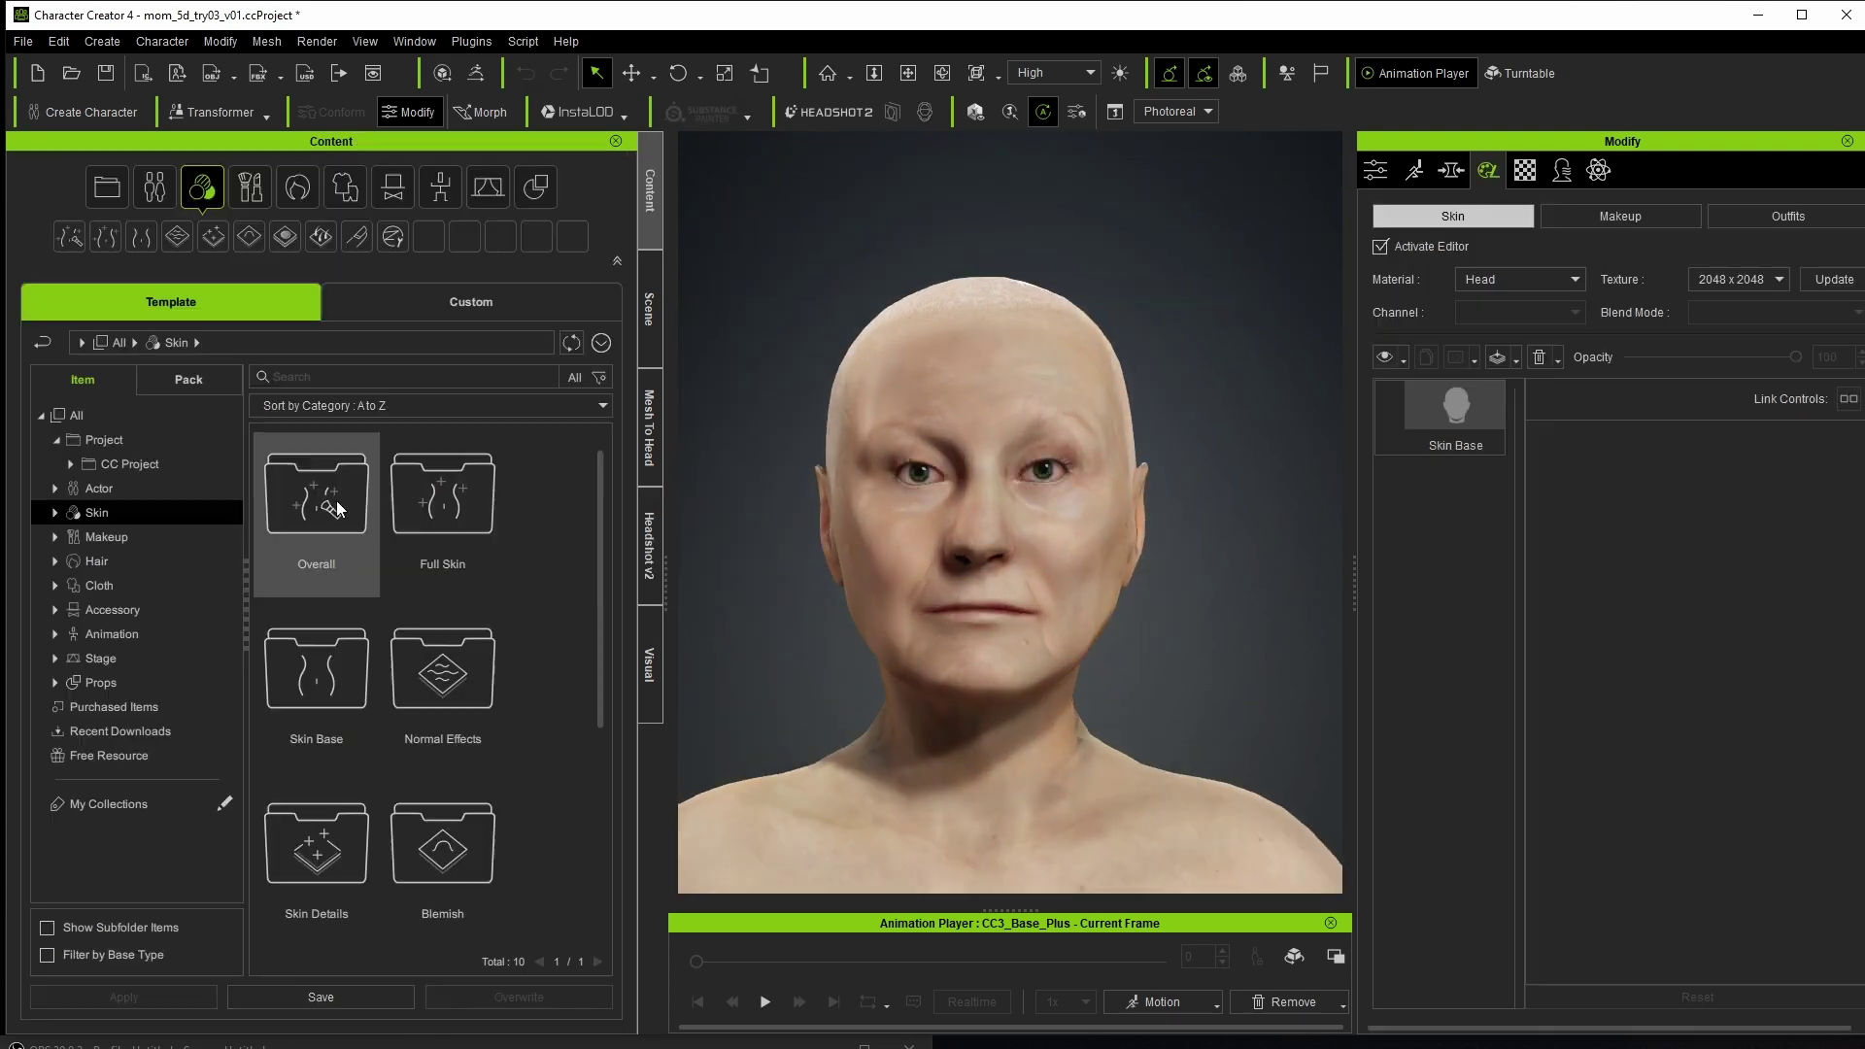
Add the Face Wrinkle F and Lip Wrinkle F normal effects to the head's skin layers
double_click(316, 495)
click(127, 755)
click(167, 827)
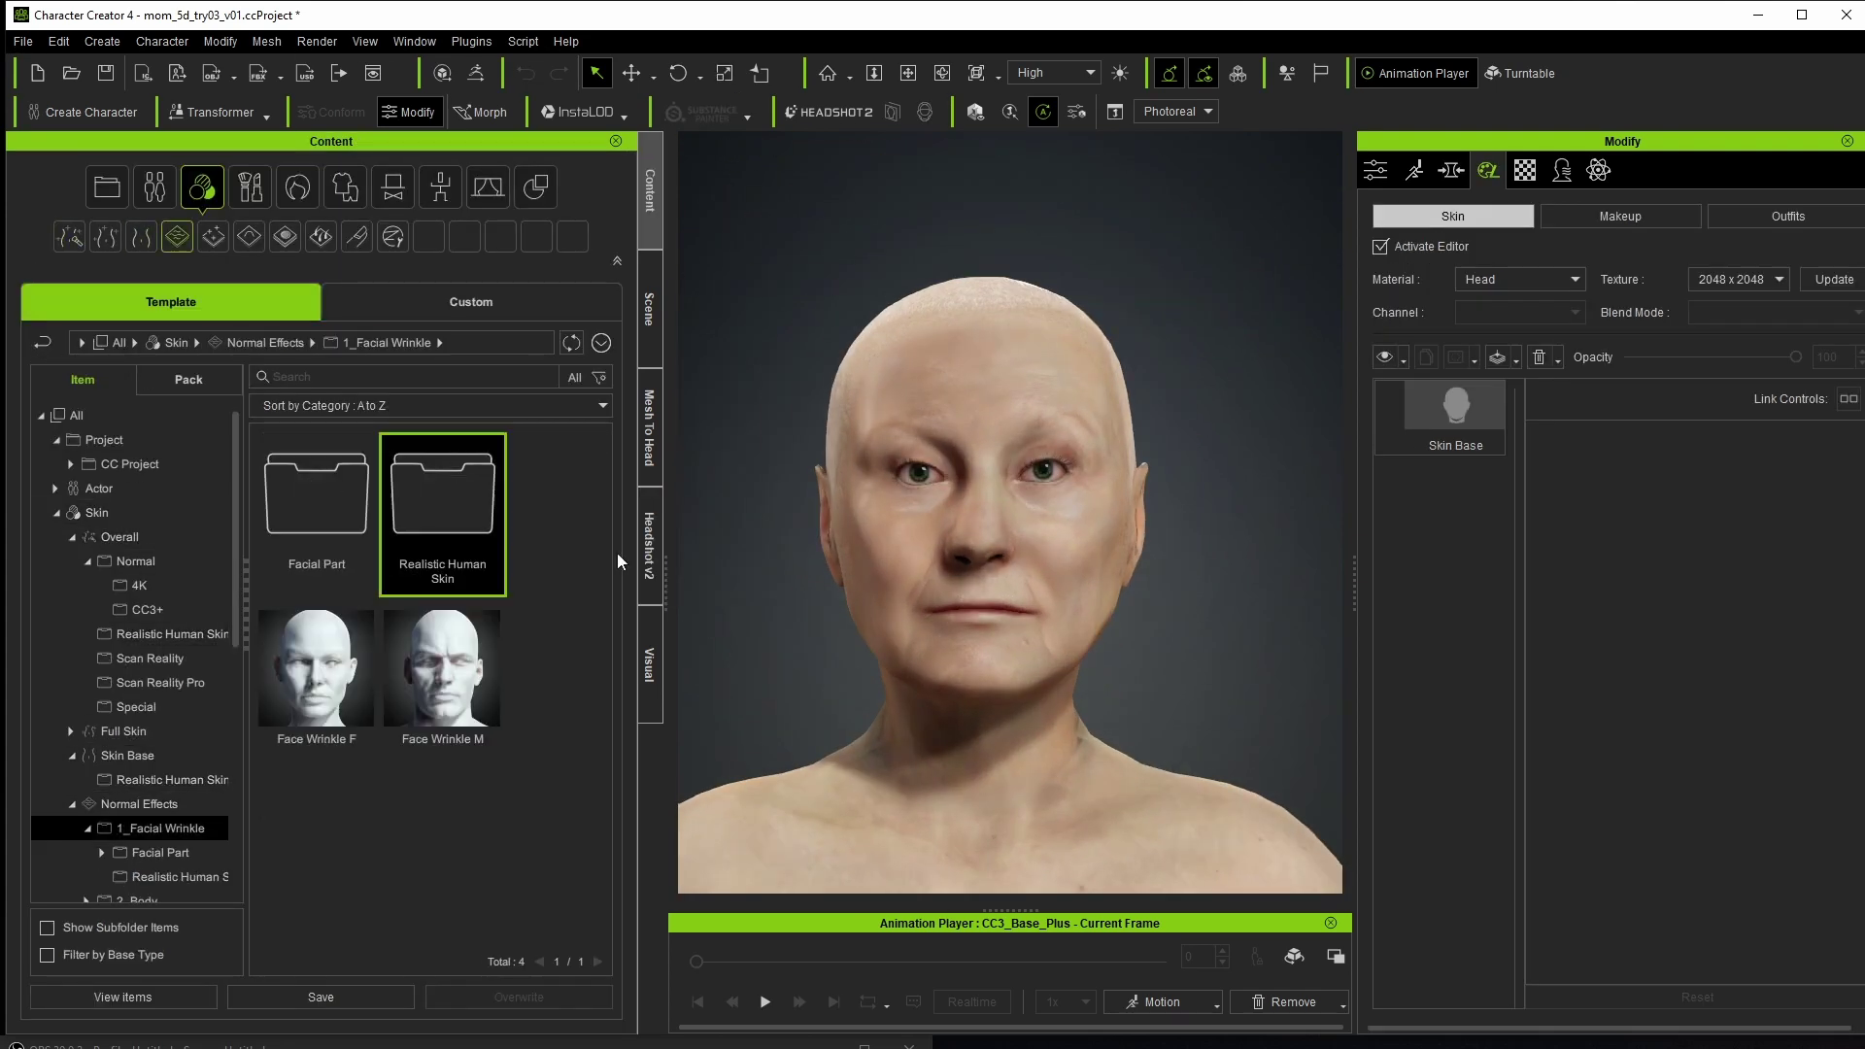
drag(317, 680, 1387, 425)
double_click(317, 495)
double_click(317, 680)
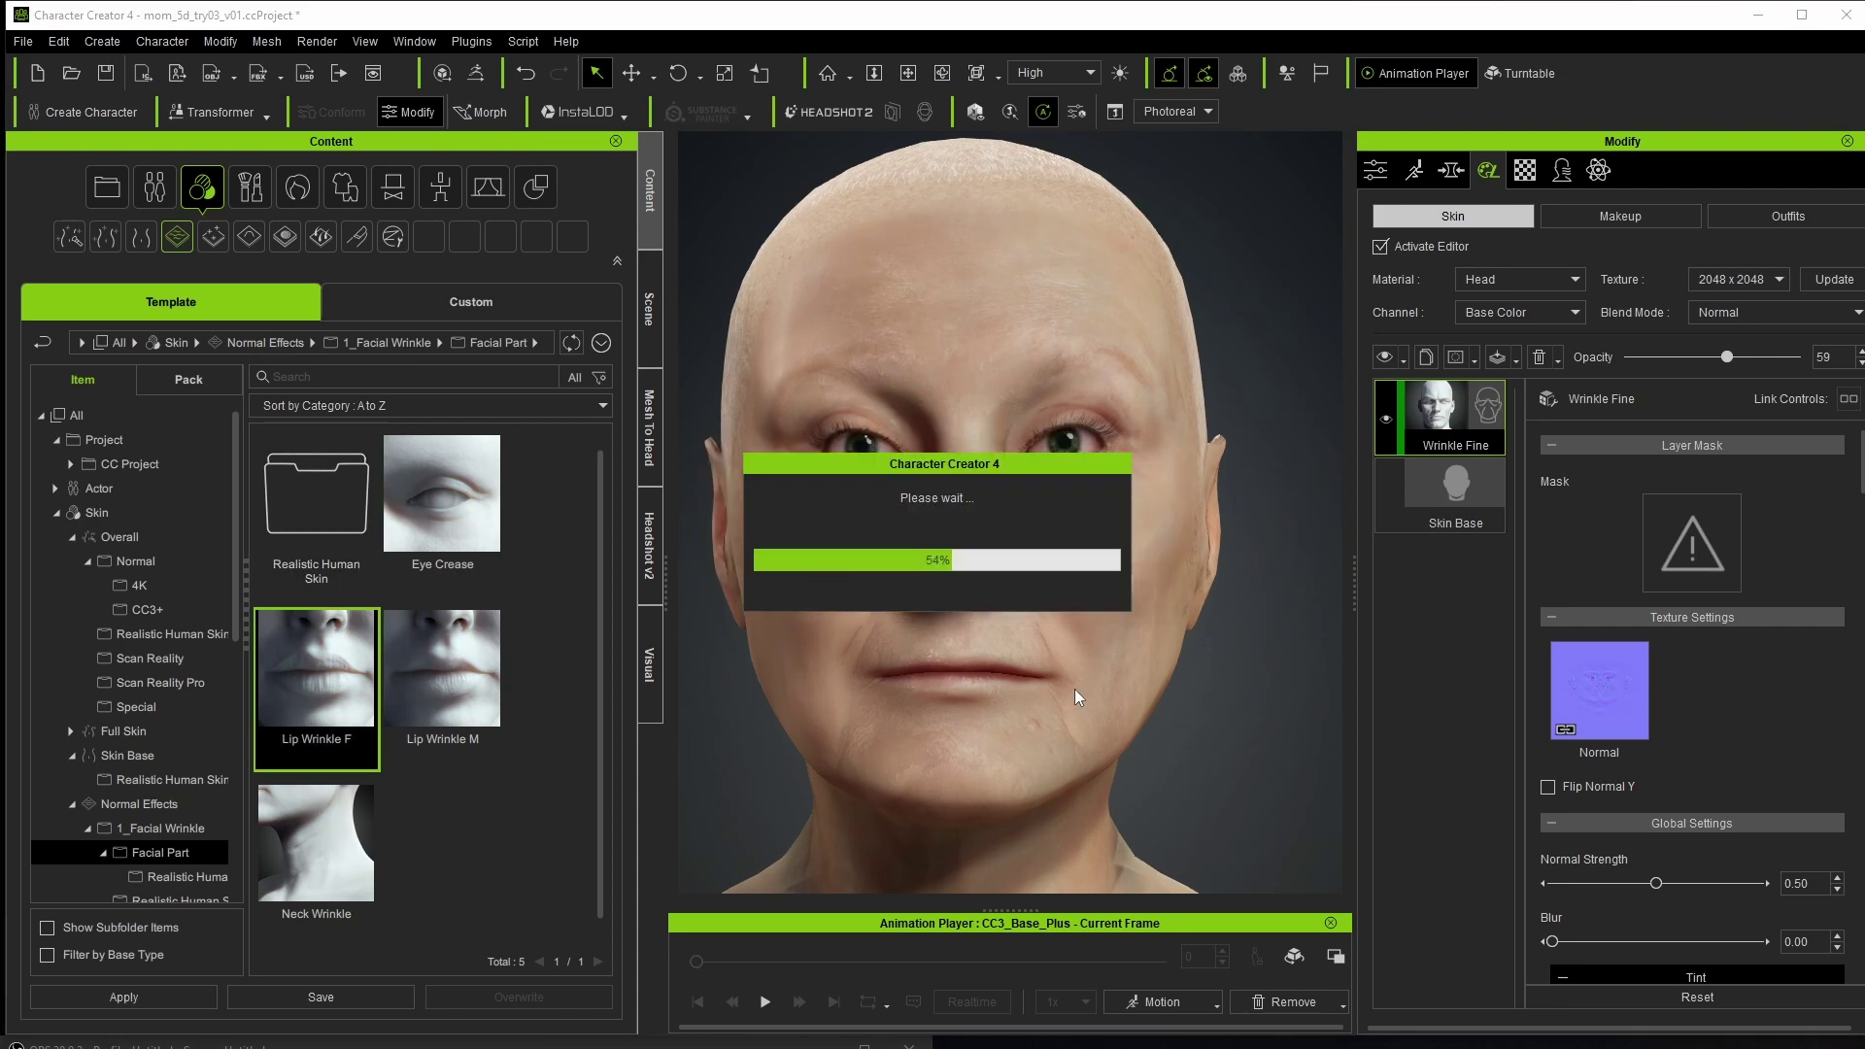
Add the Neck Wrinkle effect, plus a cheek wrinkle and Clavicle Wrinkle from the Realistic Human Skin presets
double_click(316, 843)
double_click(316, 495)
double_click(442, 668)
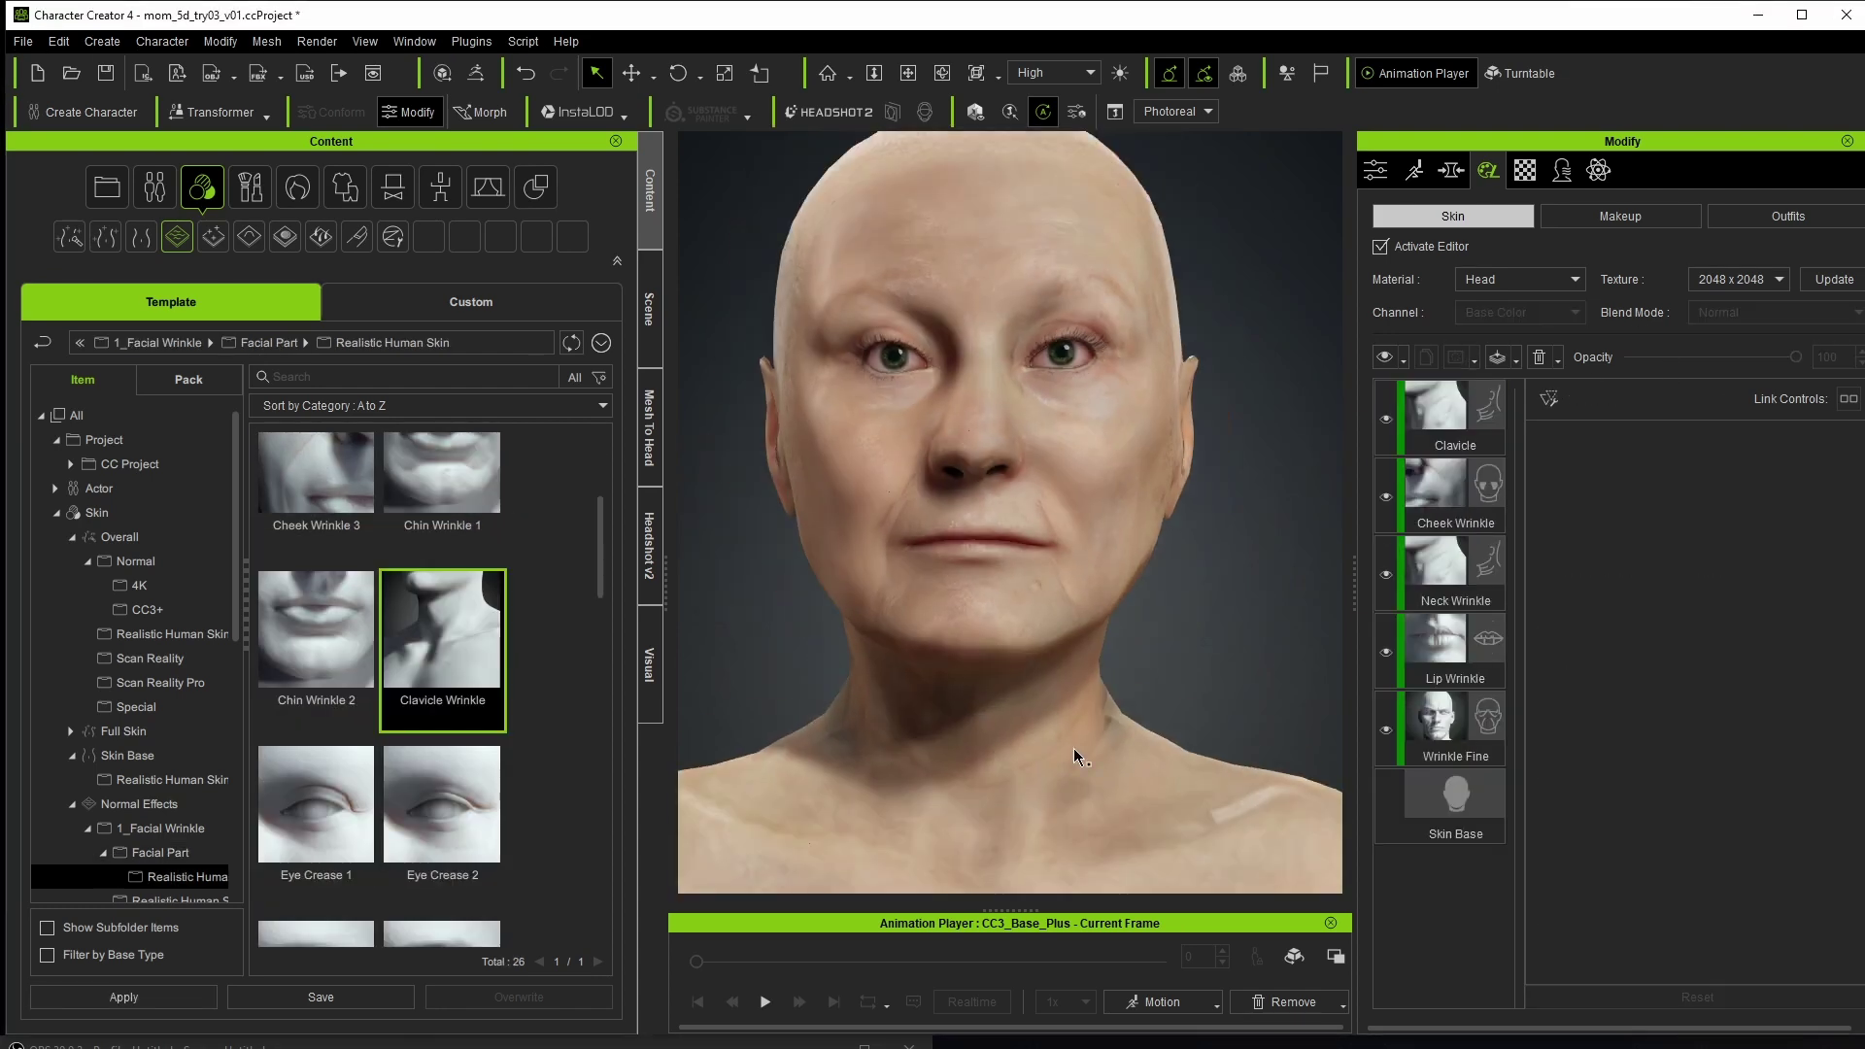
scroll(428, 680, down, 5)
click(1375, 171)
scroll(563, 835, up, 3)
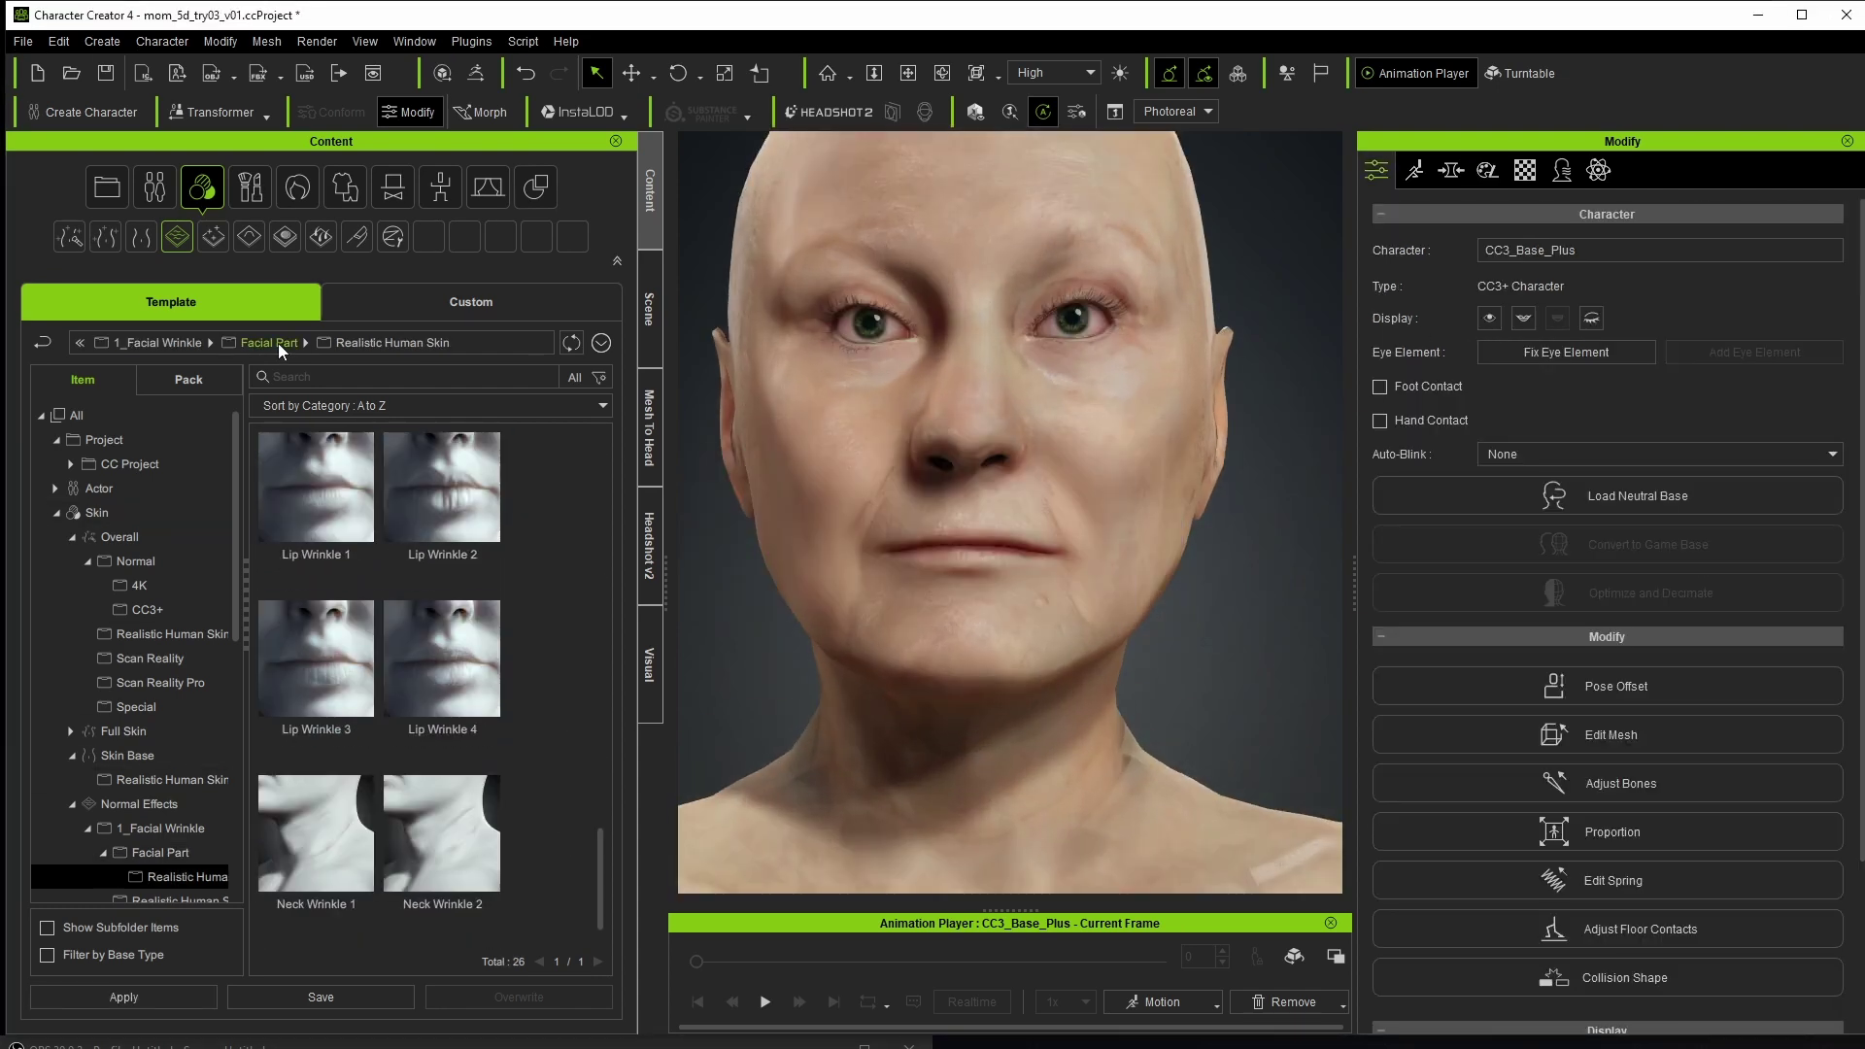
click(278, 342)
click(291, 342)
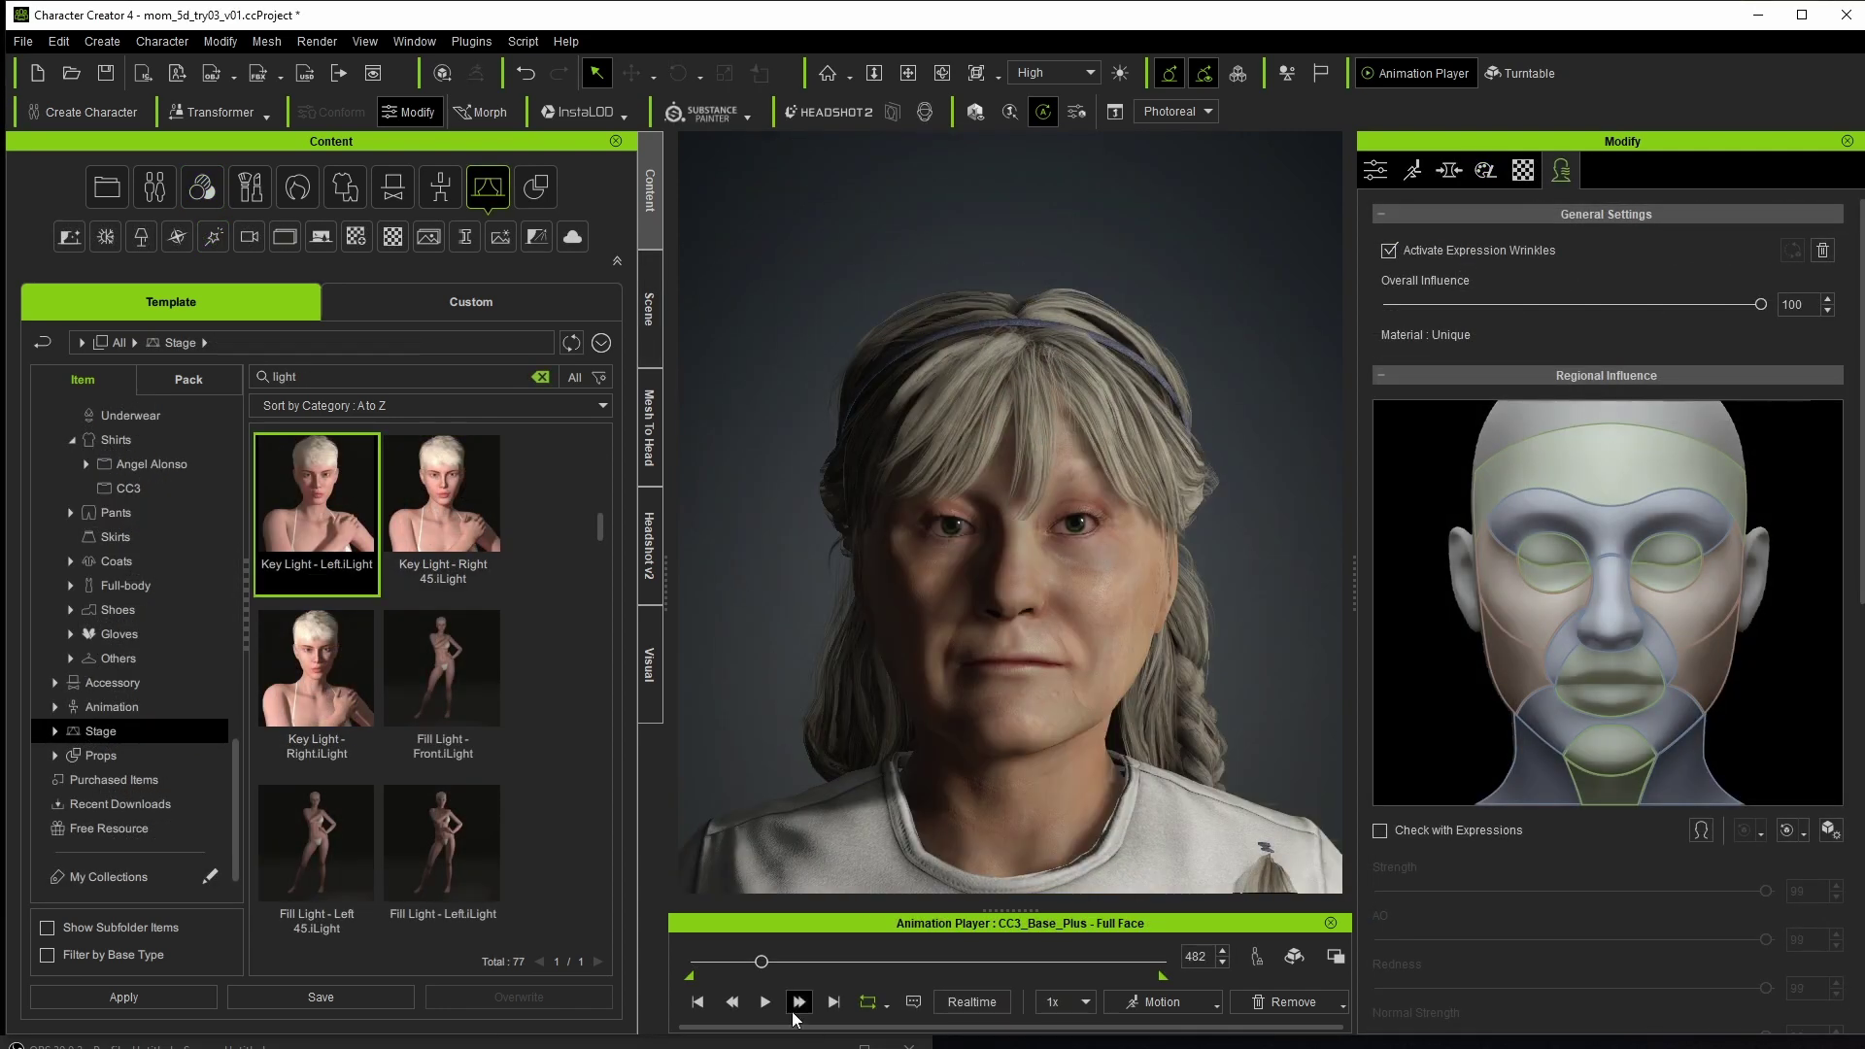
Examine the paused character under different stage lighting presets, including Key Light - Left and Key Light - Up
key(space)
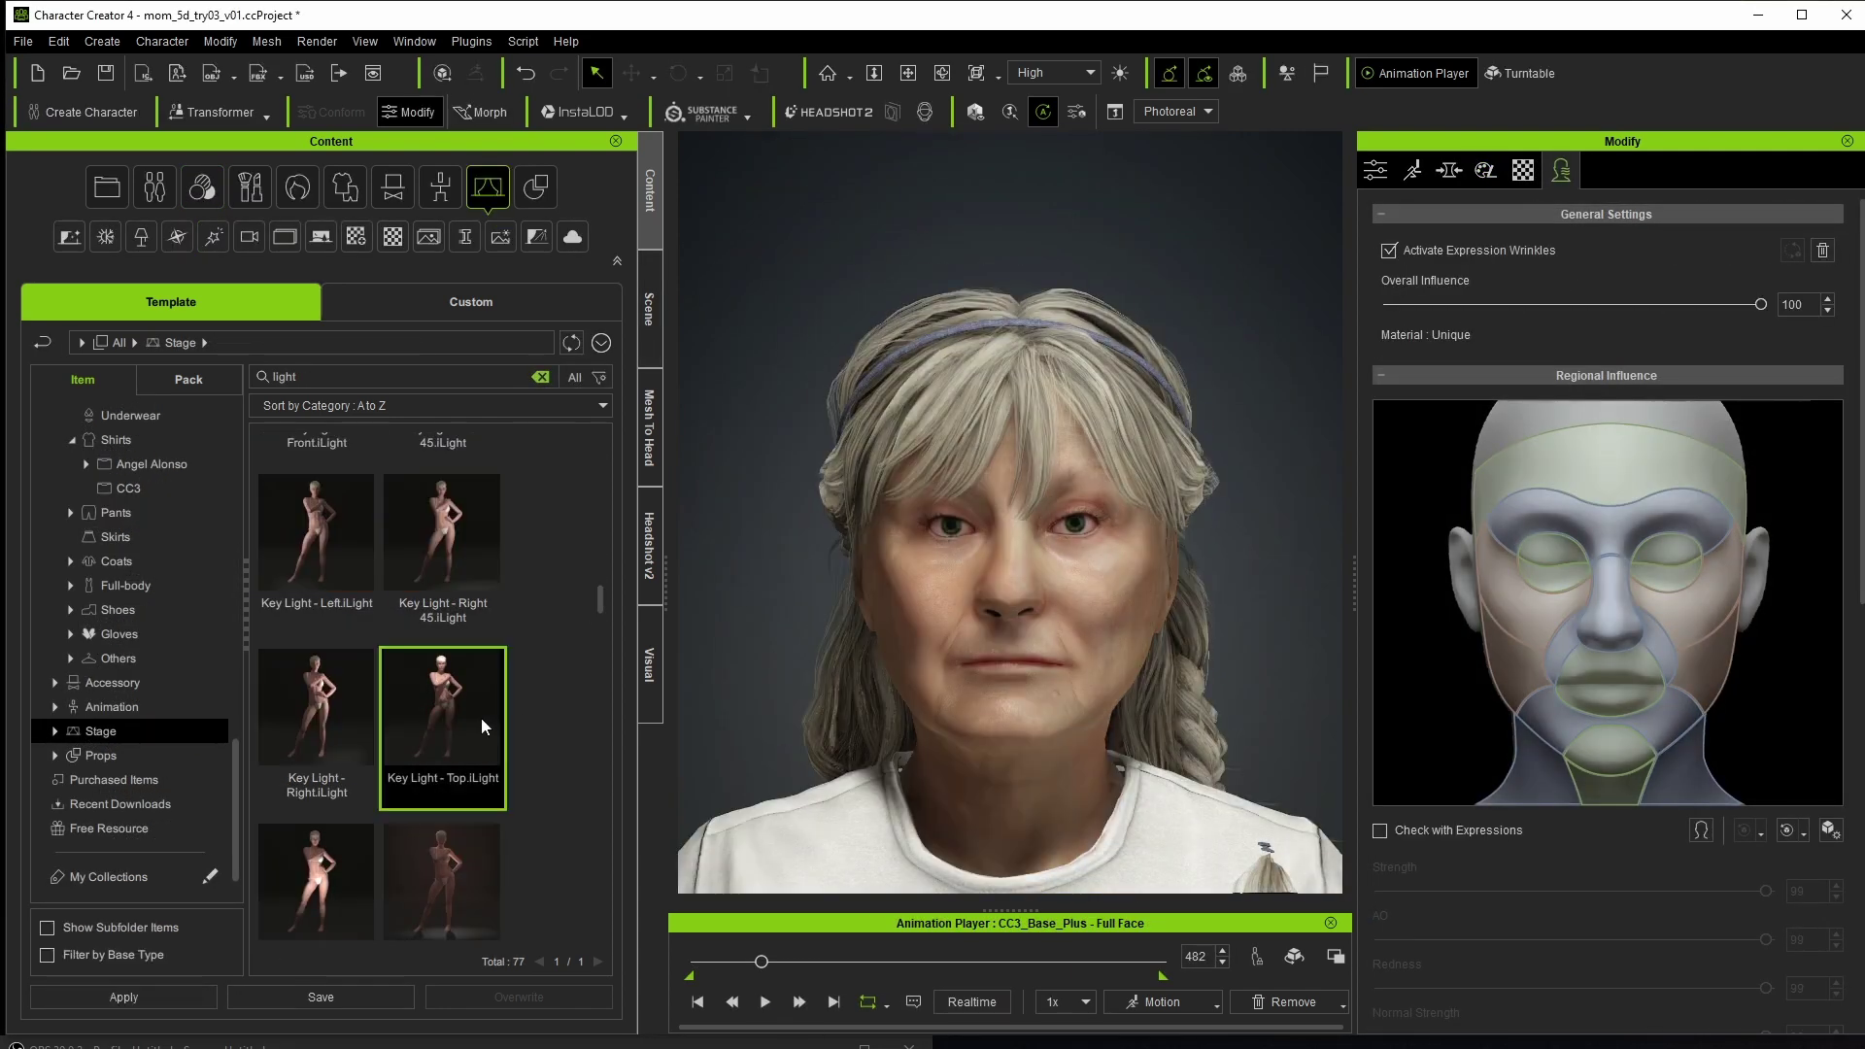
double_click(316, 544)
scroll(412, 738, down, 1)
double_click(316, 845)
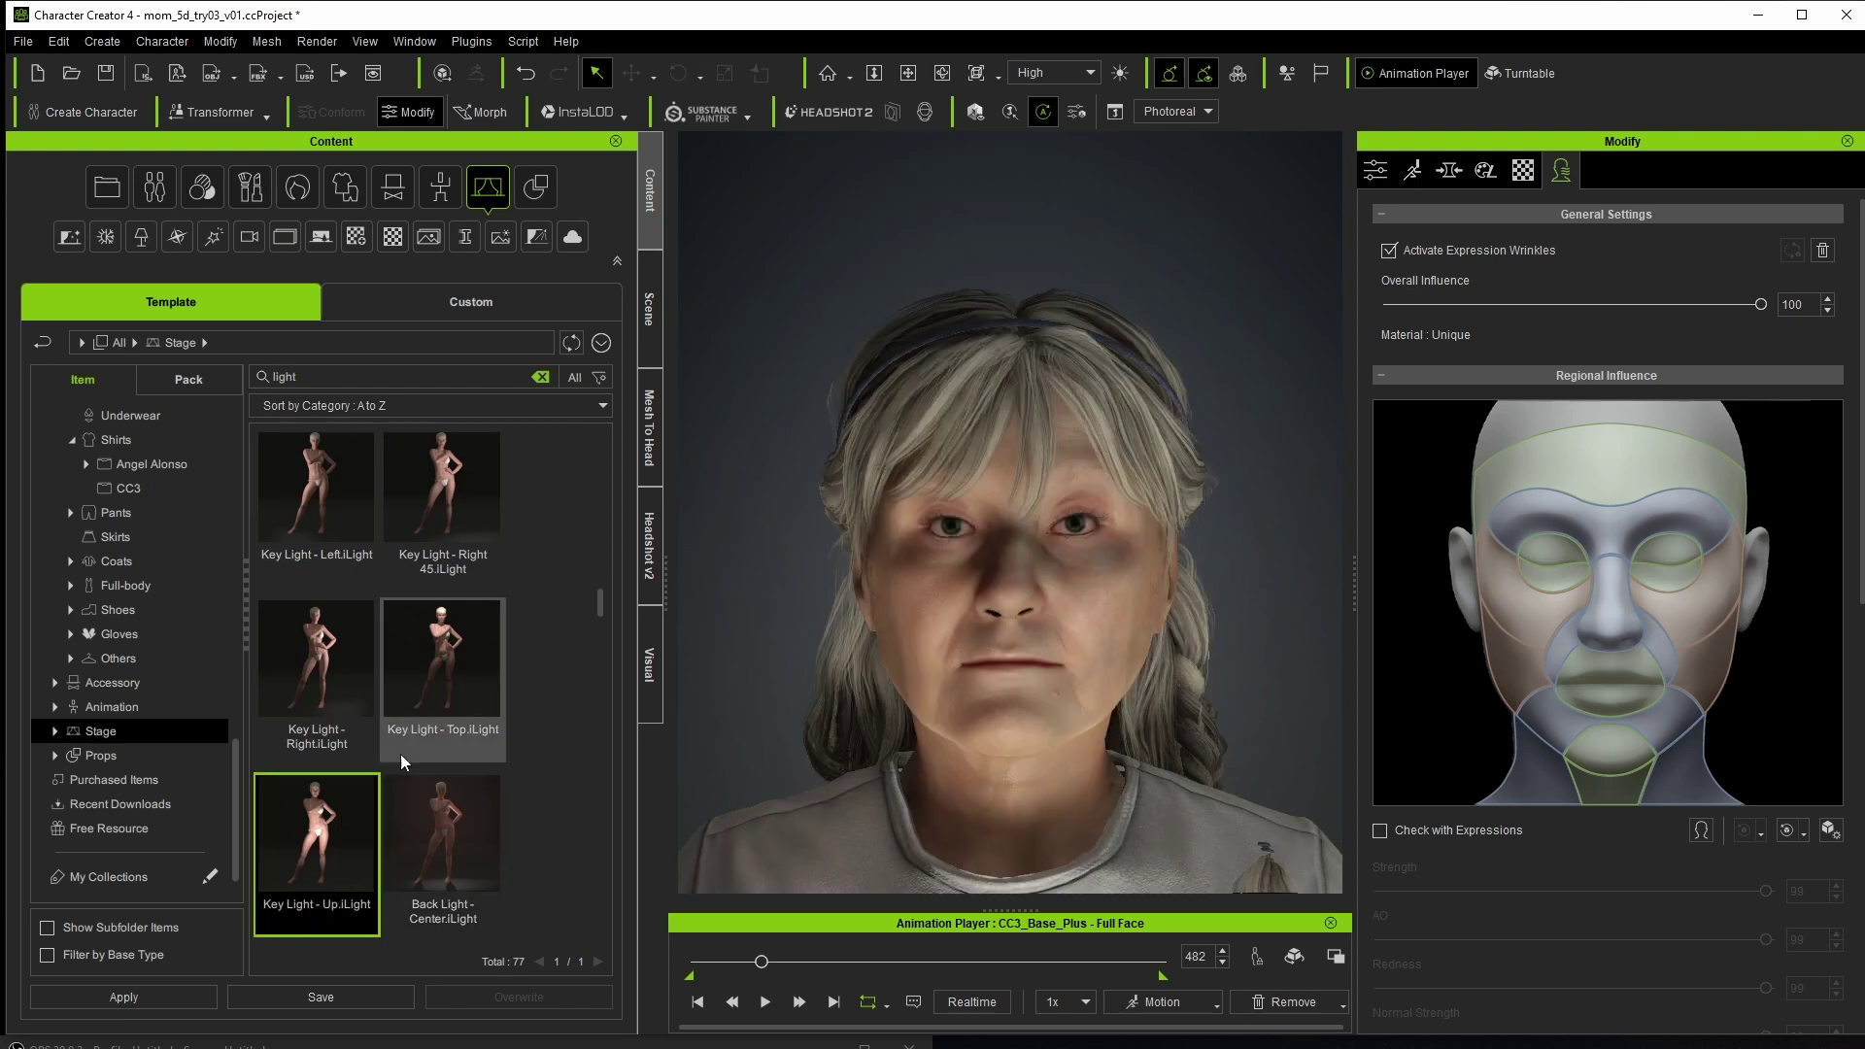
scroll(388, 739, down, 3)
double_click(317, 815)
double_click(443, 816)
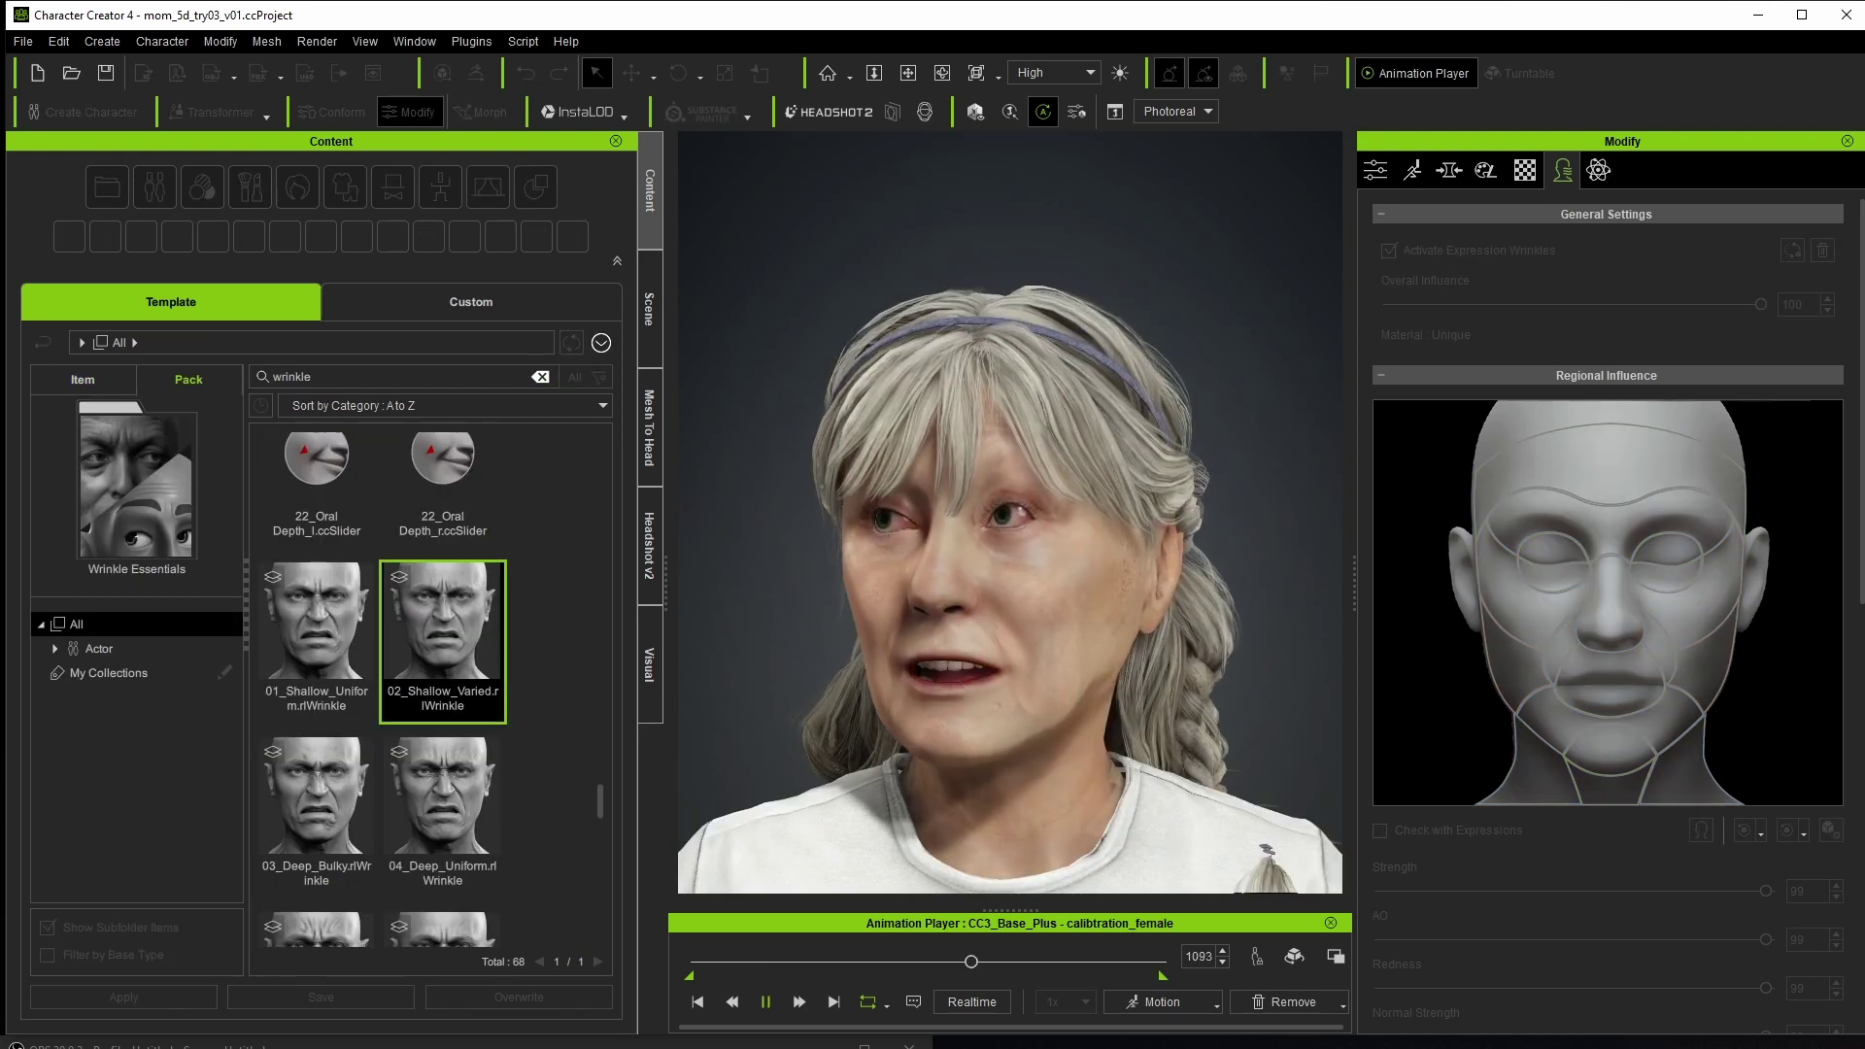